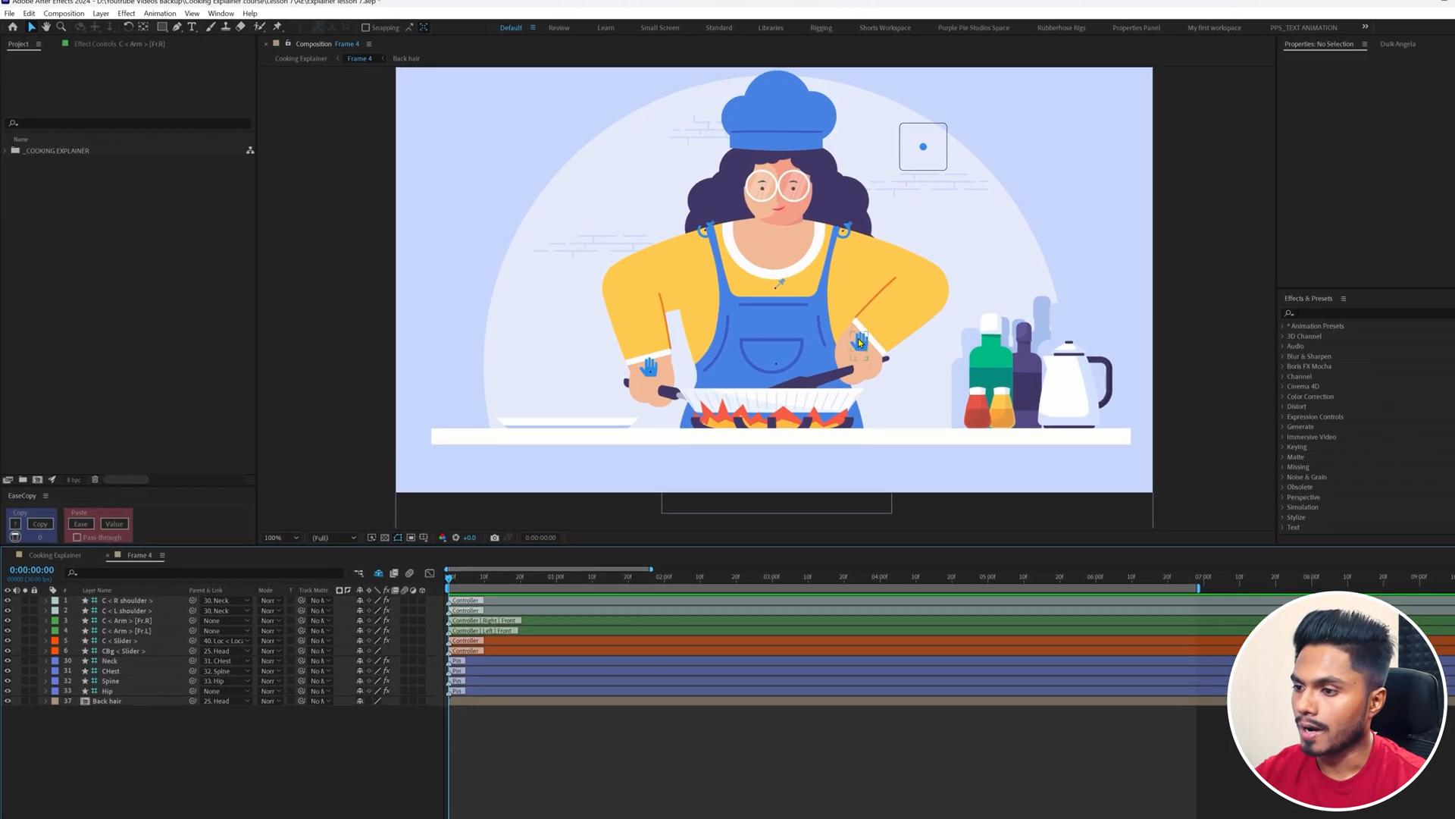
Step: Move the C < Arm > [Fr.R] hand controller down to the countertop beside the bottles and set its rotation to 4°
left_click(826, 332)
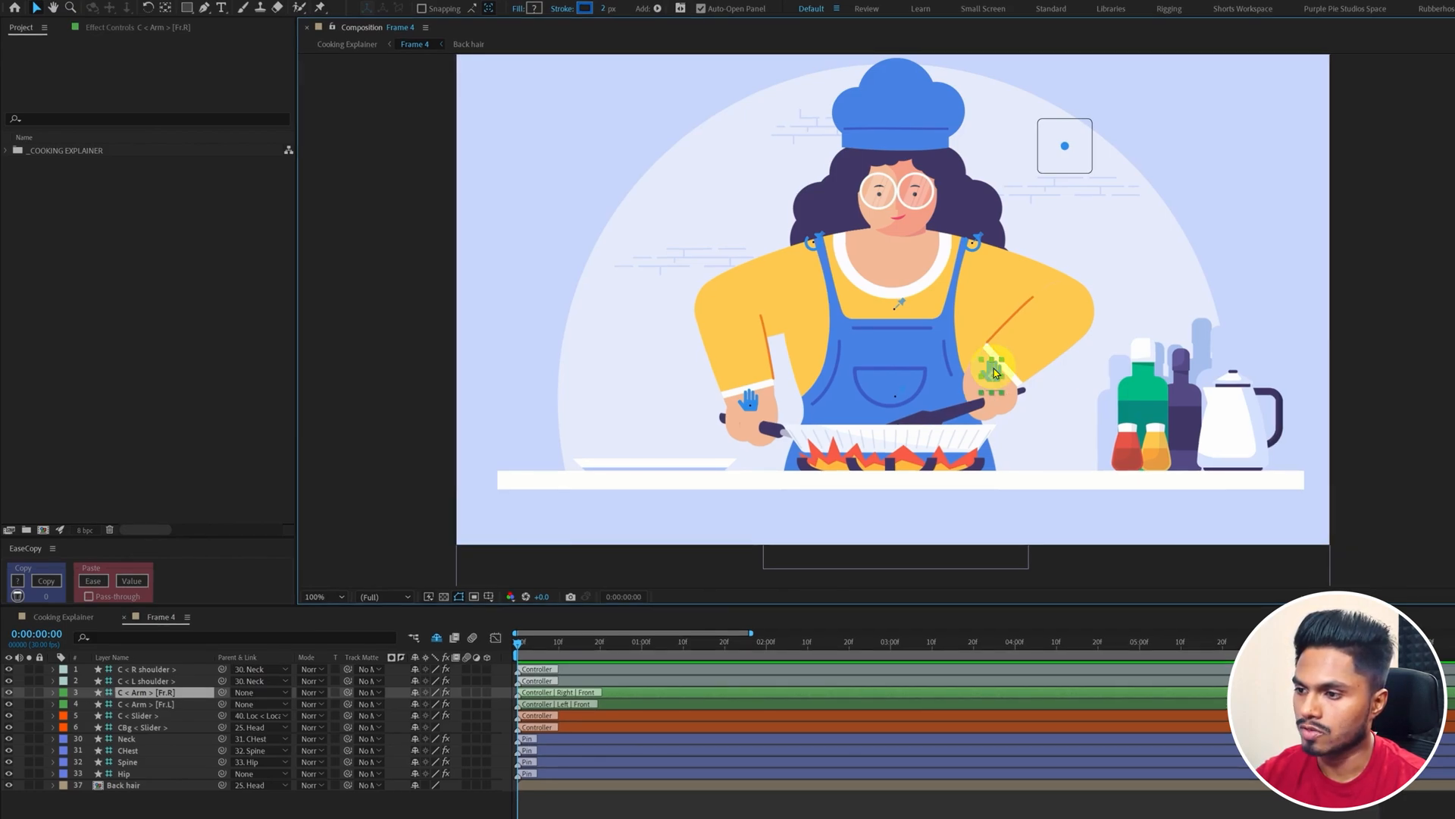
left_click_drag(993, 369, 1039, 432)
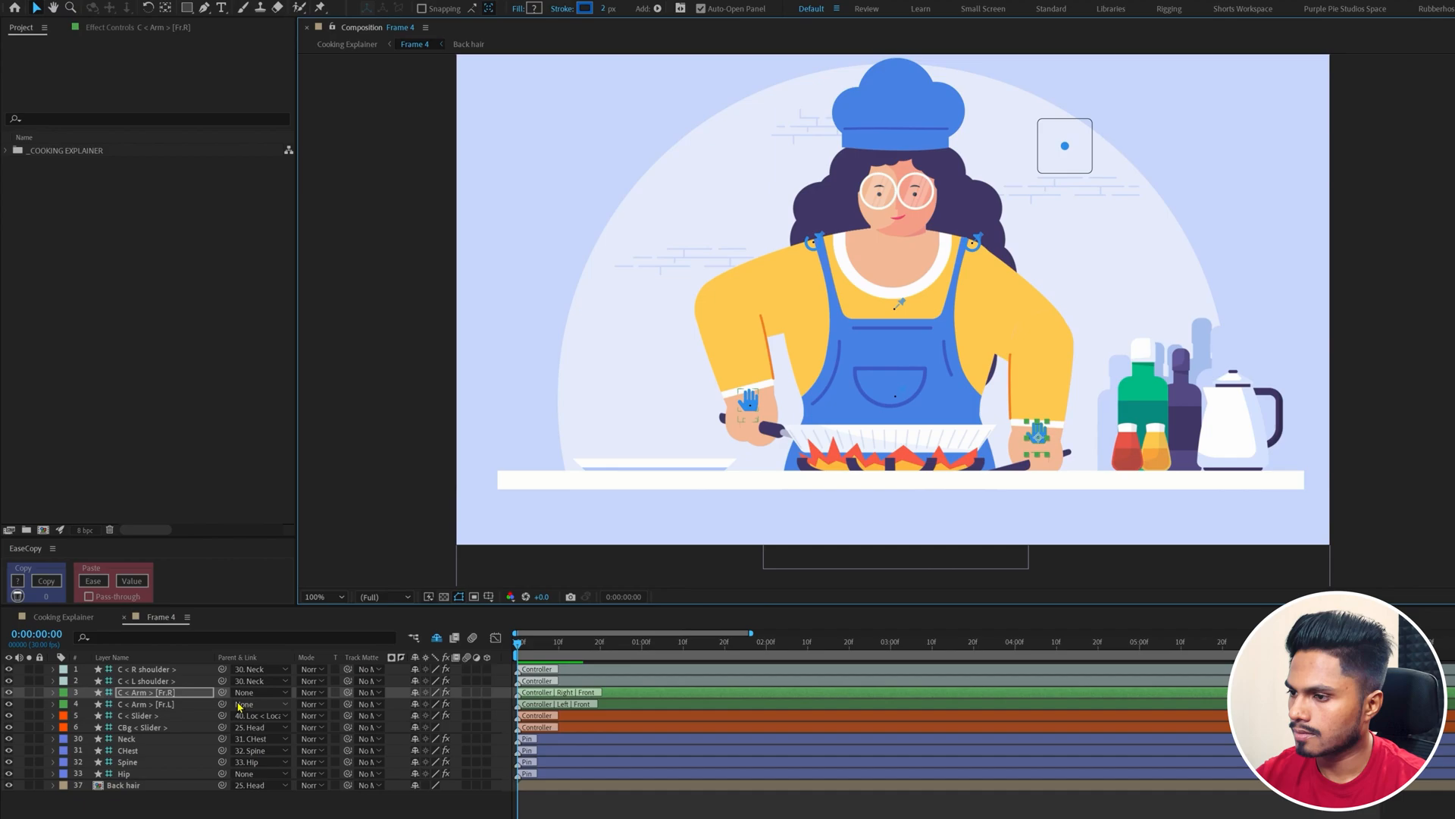
key("r")
left_click(427, 704)
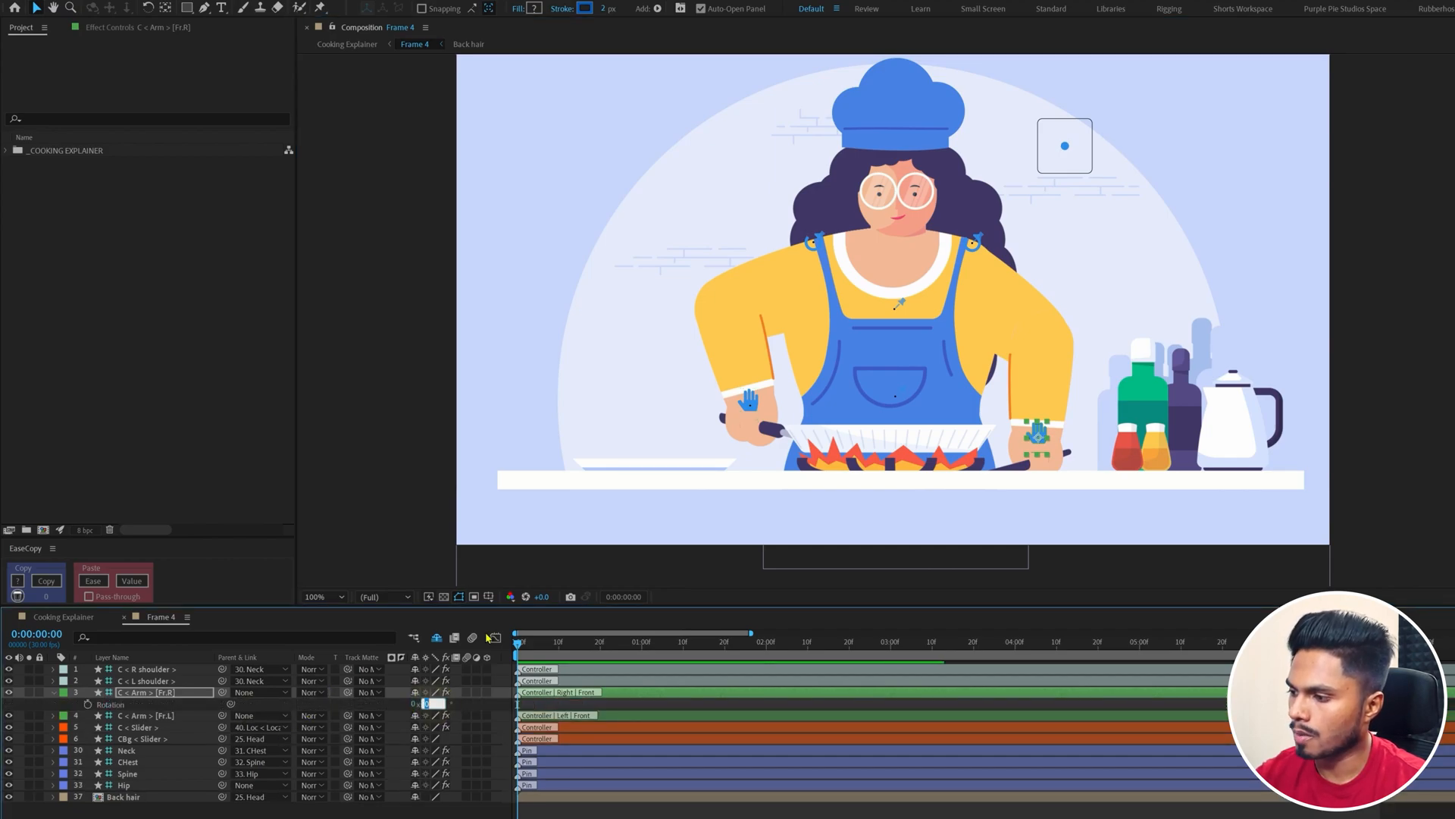
type("4")
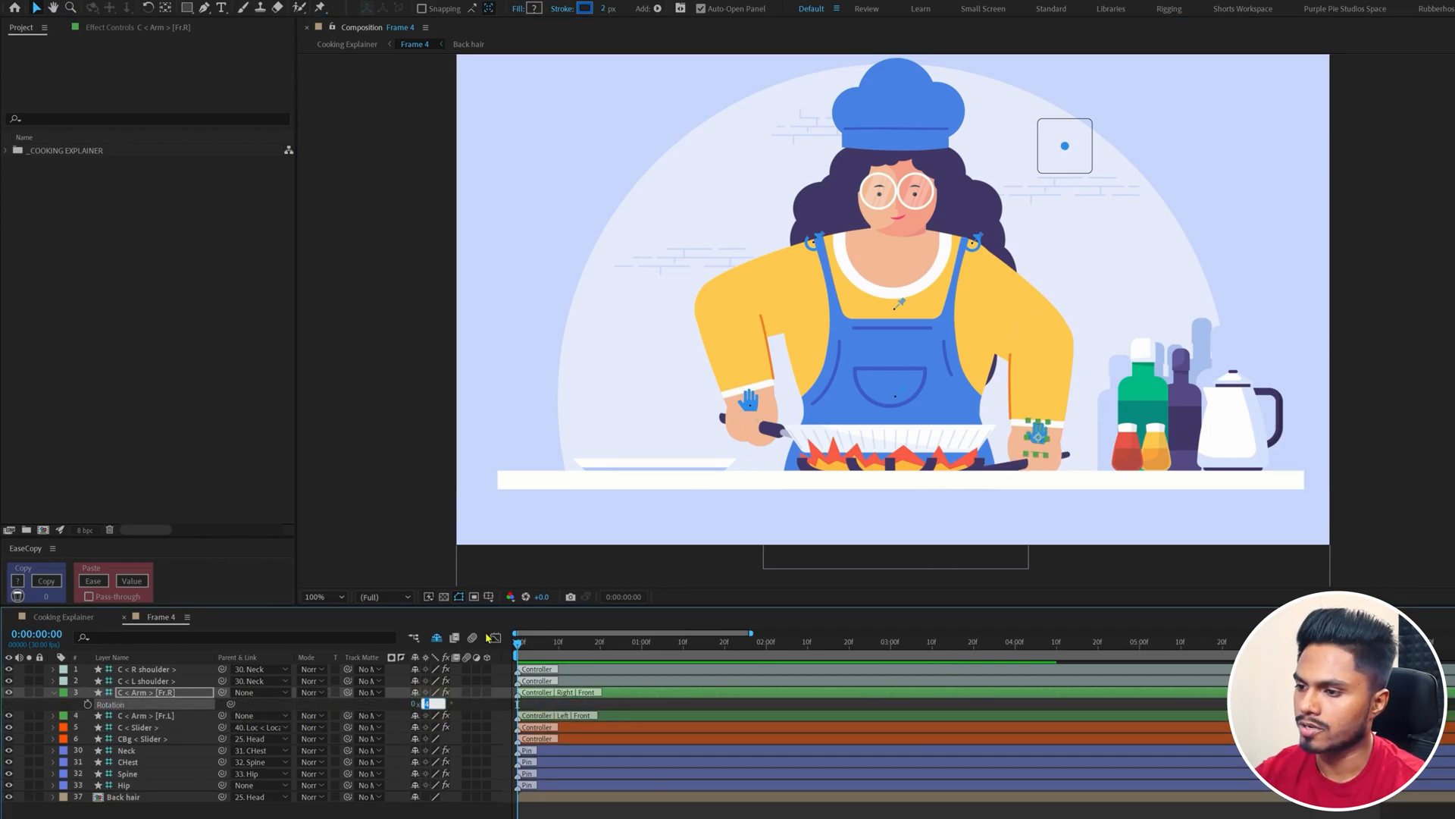
key("Return")
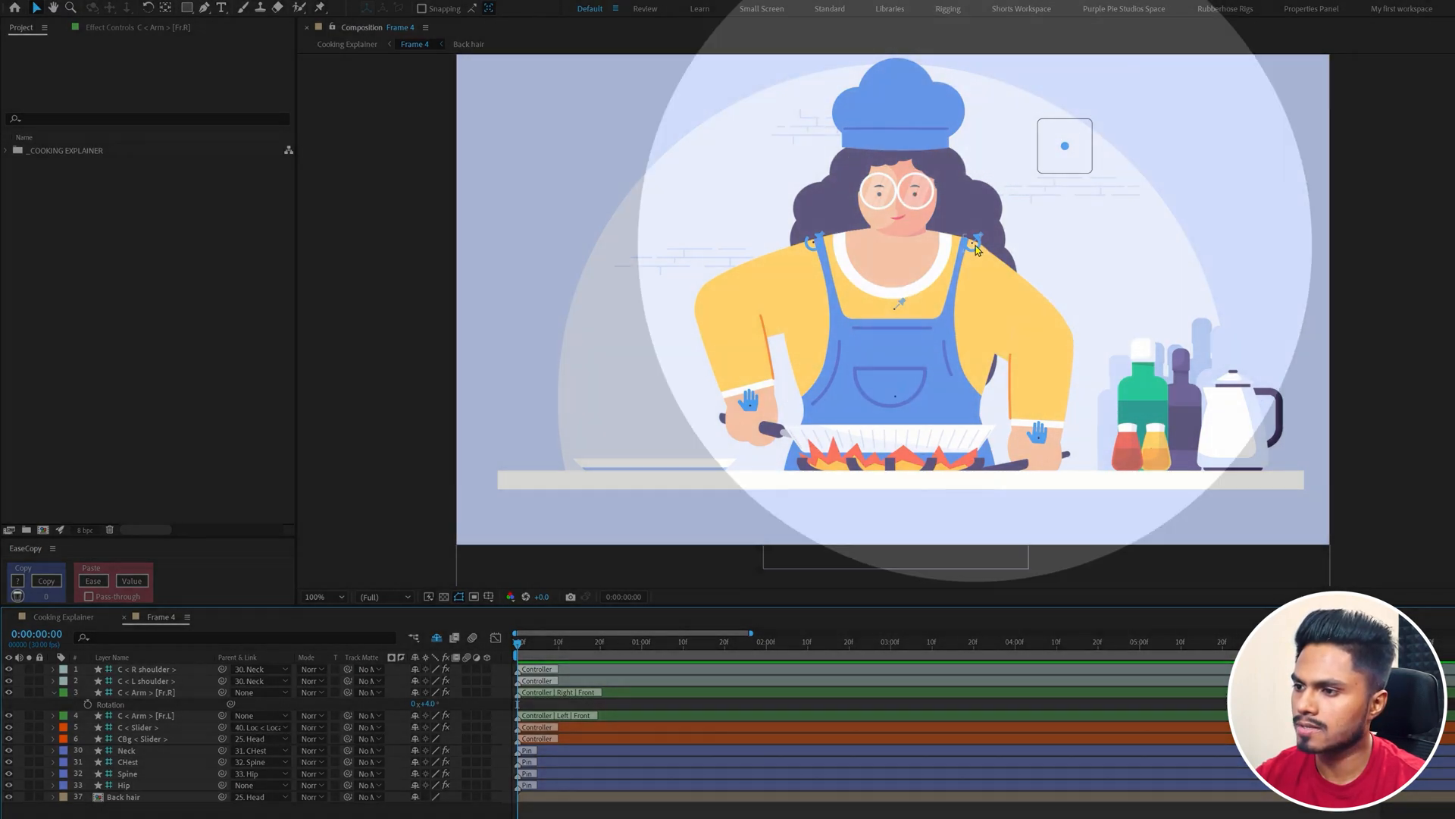
Step: Lower the C < R shoulder > controller slightly on the character's shoulder
left_click(976, 245)
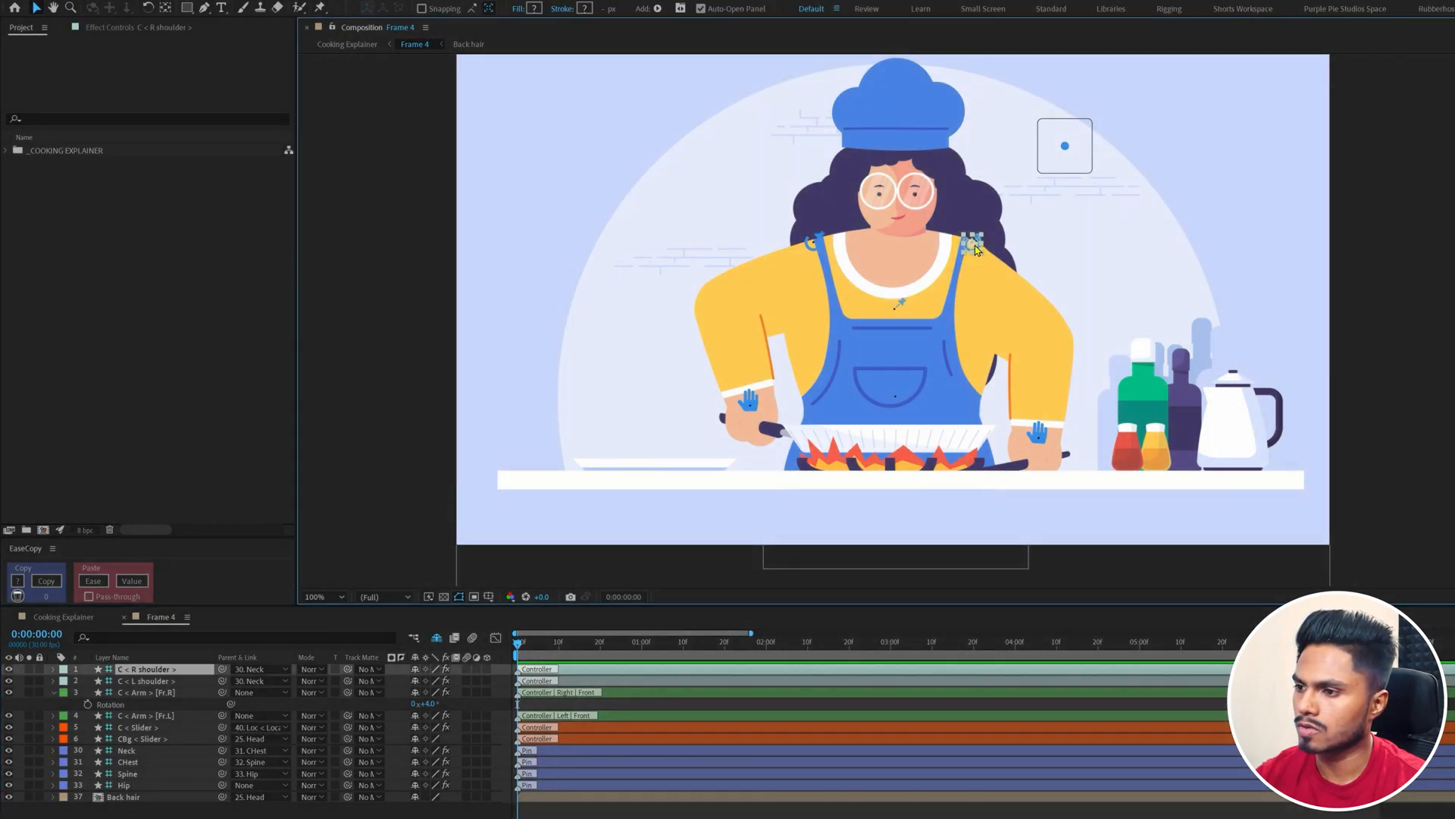
left_click(975, 244)
left_click_drag(972, 243, 971, 251)
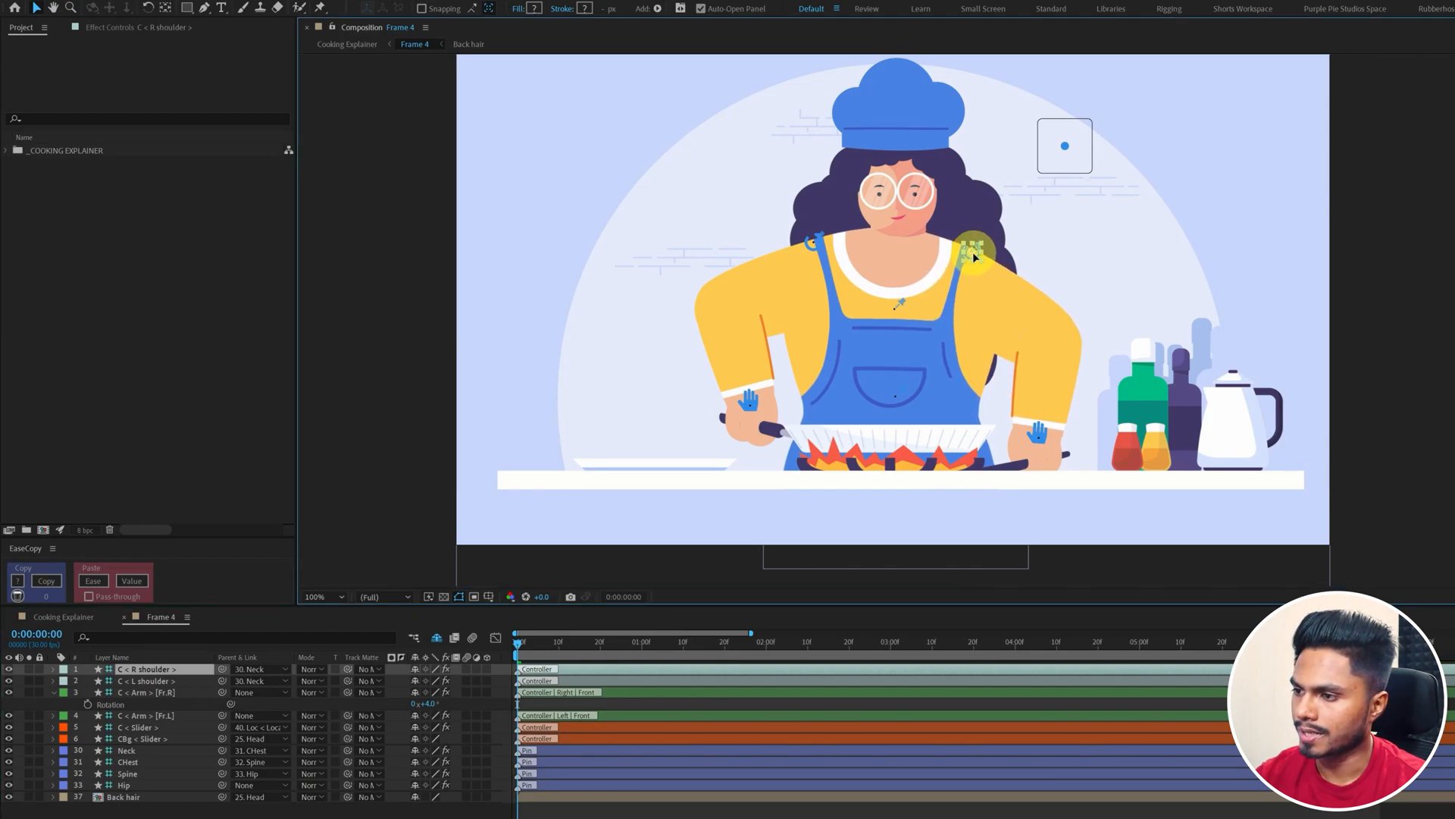
Step: Add starting Position and Rotation keyframes at frame 0 to the C < Arm > [Fr.L] controller holding the pan
left_click(773, 809)
left_click(746, 400)
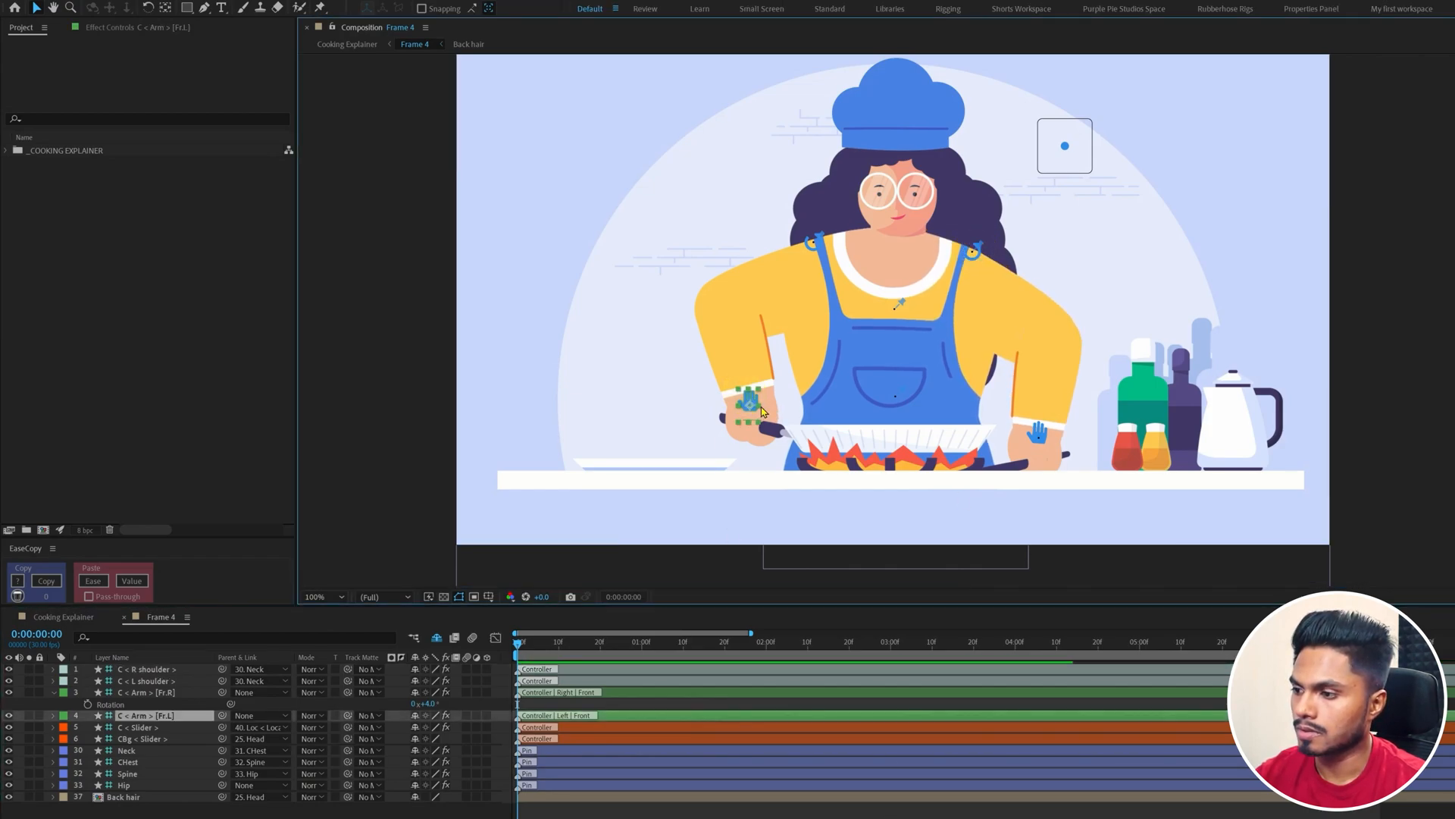
key("p")
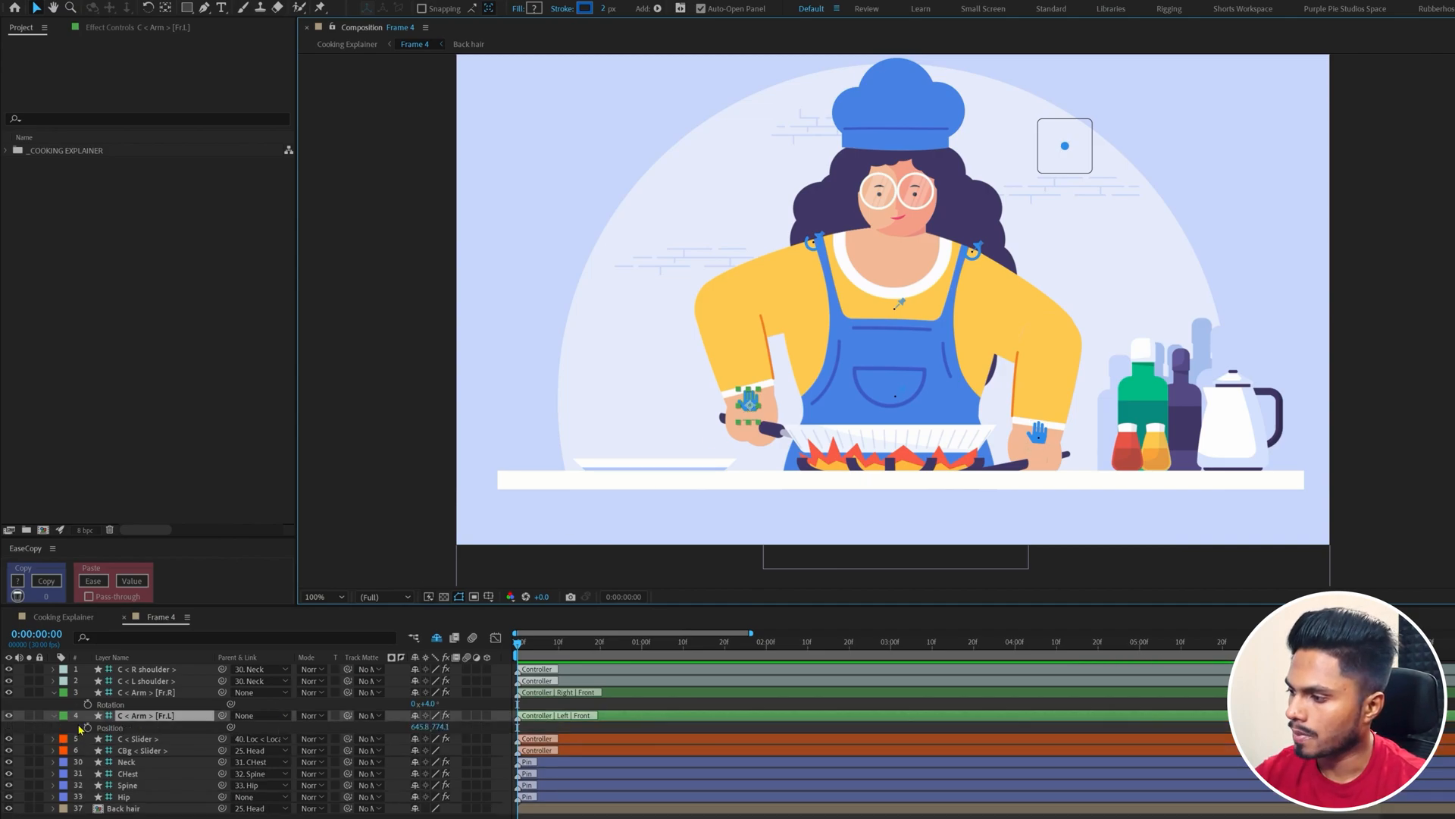
key("r")
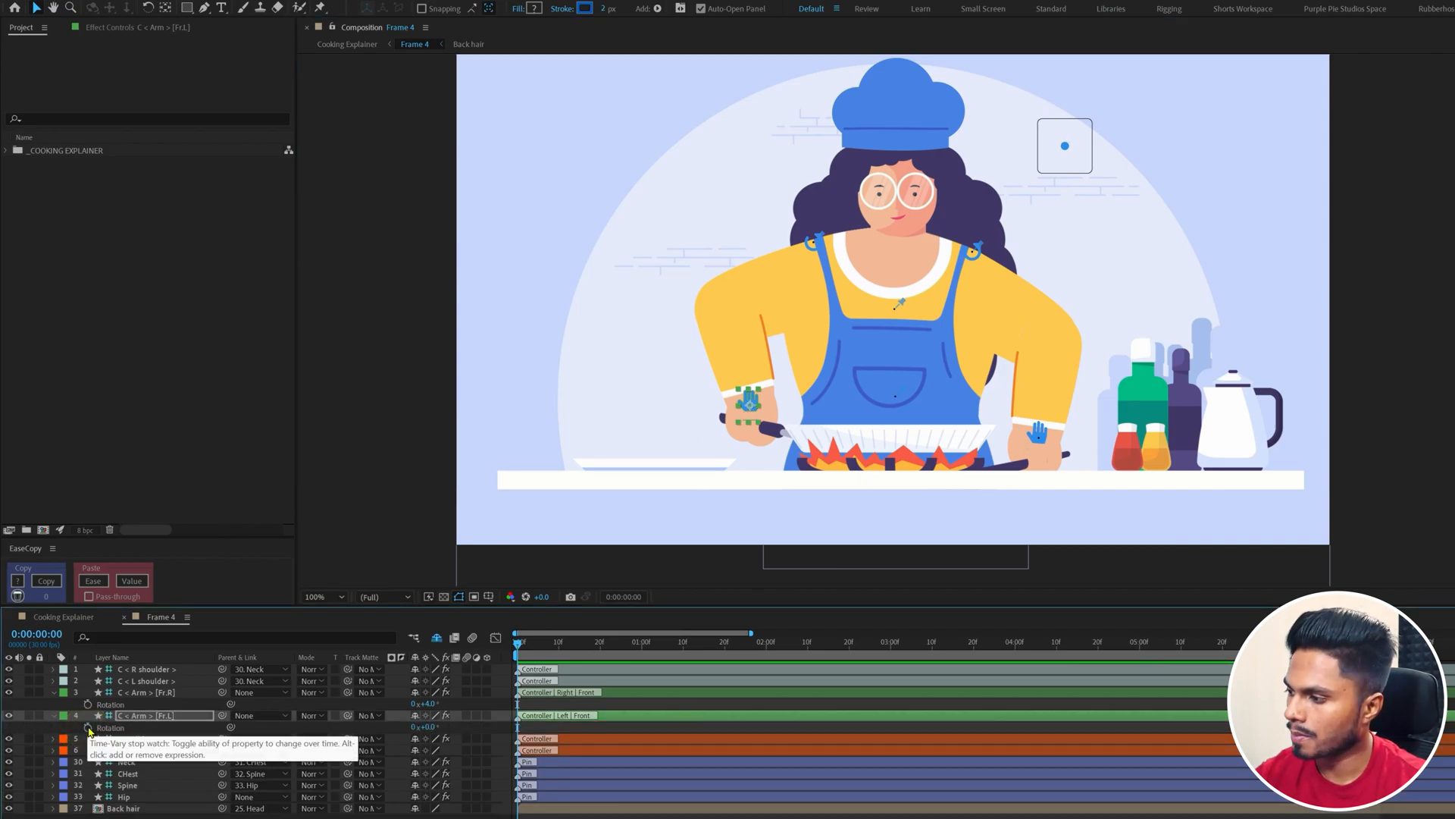
left_click(88, 728)
key("alt+shift+p")
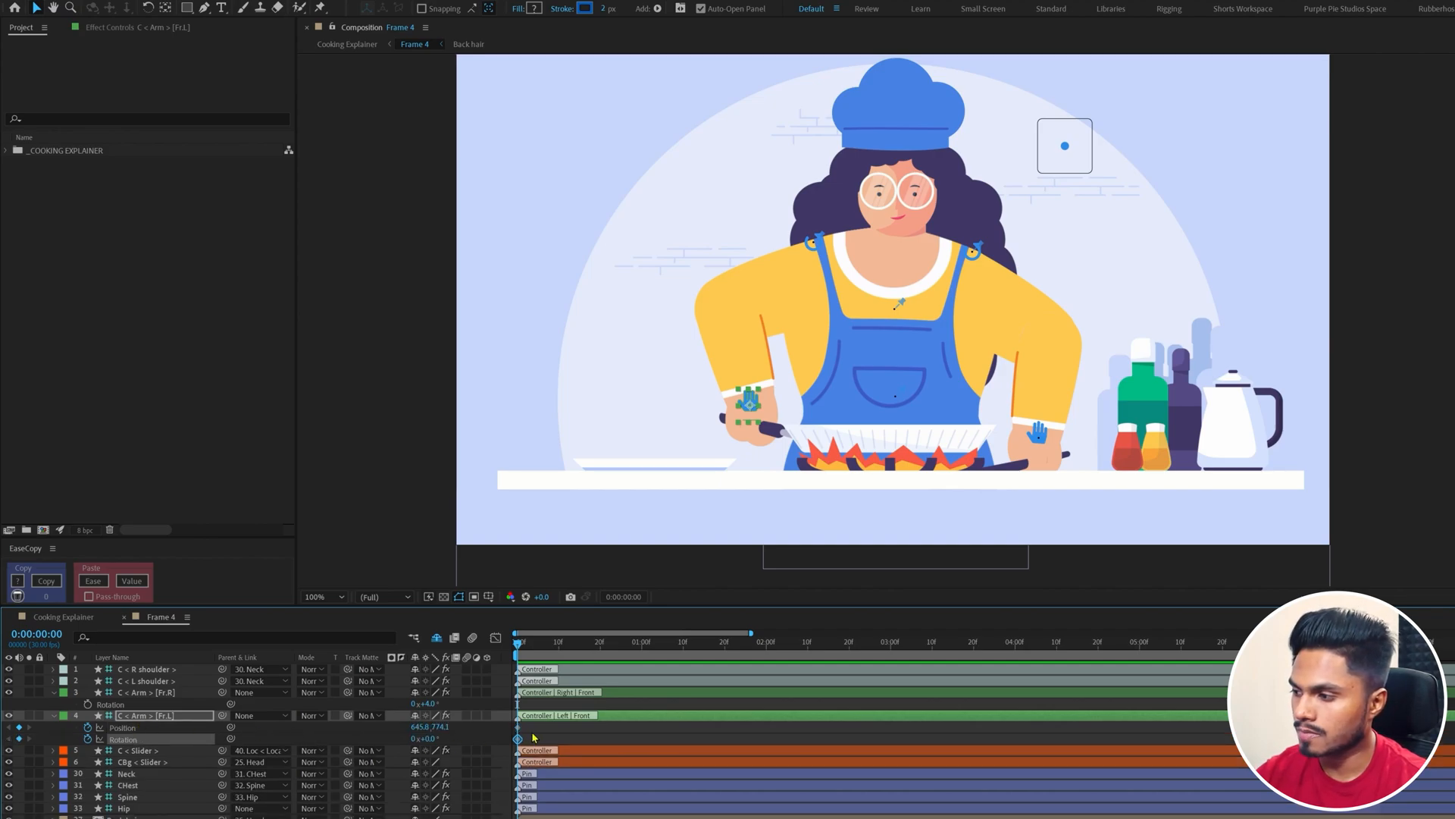
Step: At frame 20, shift the pan-holding hand controller about 34 px towards the flames to keyframe its position
left_click(36, 633)
type("+")
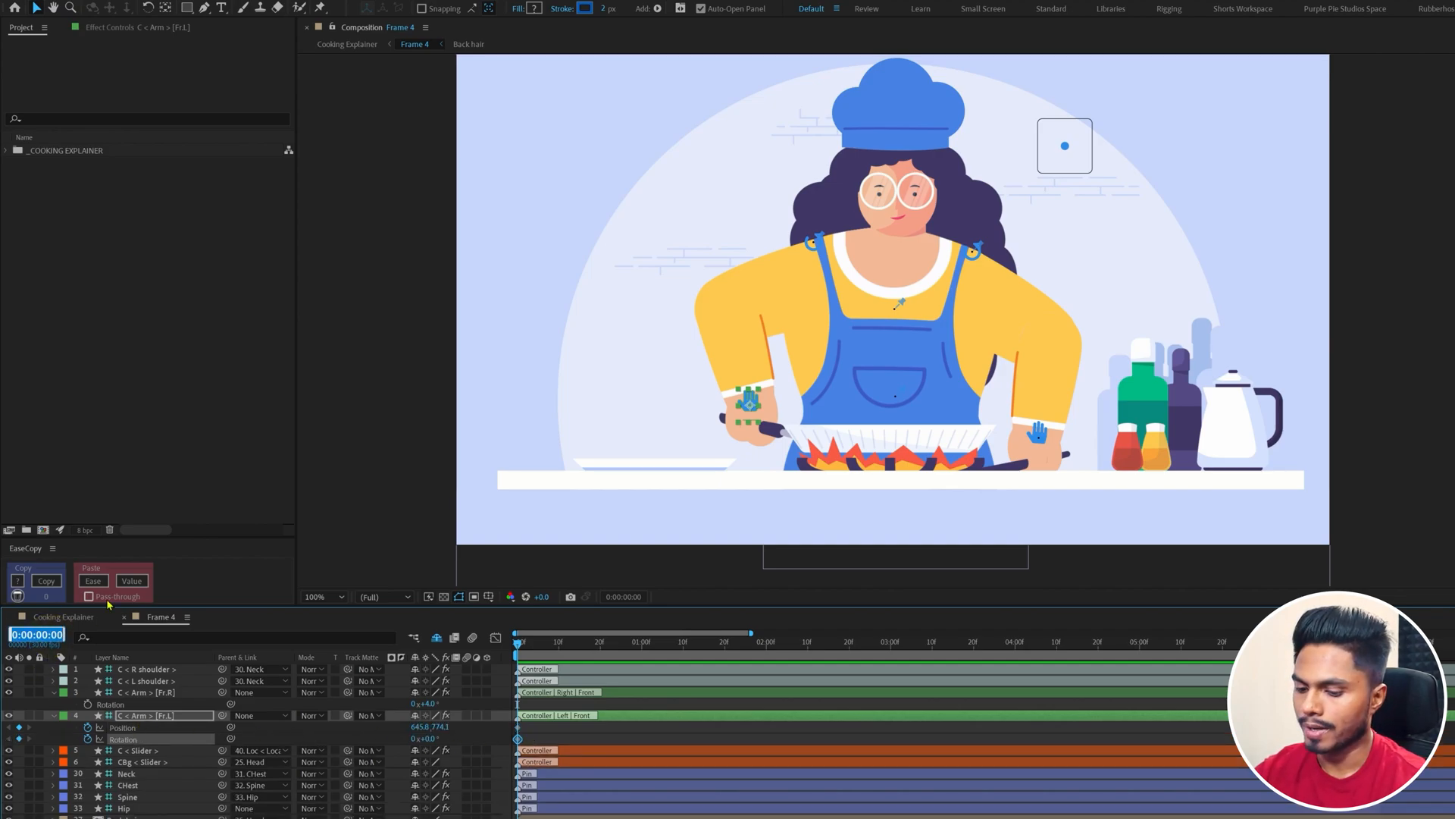
type("20")
key("Return")
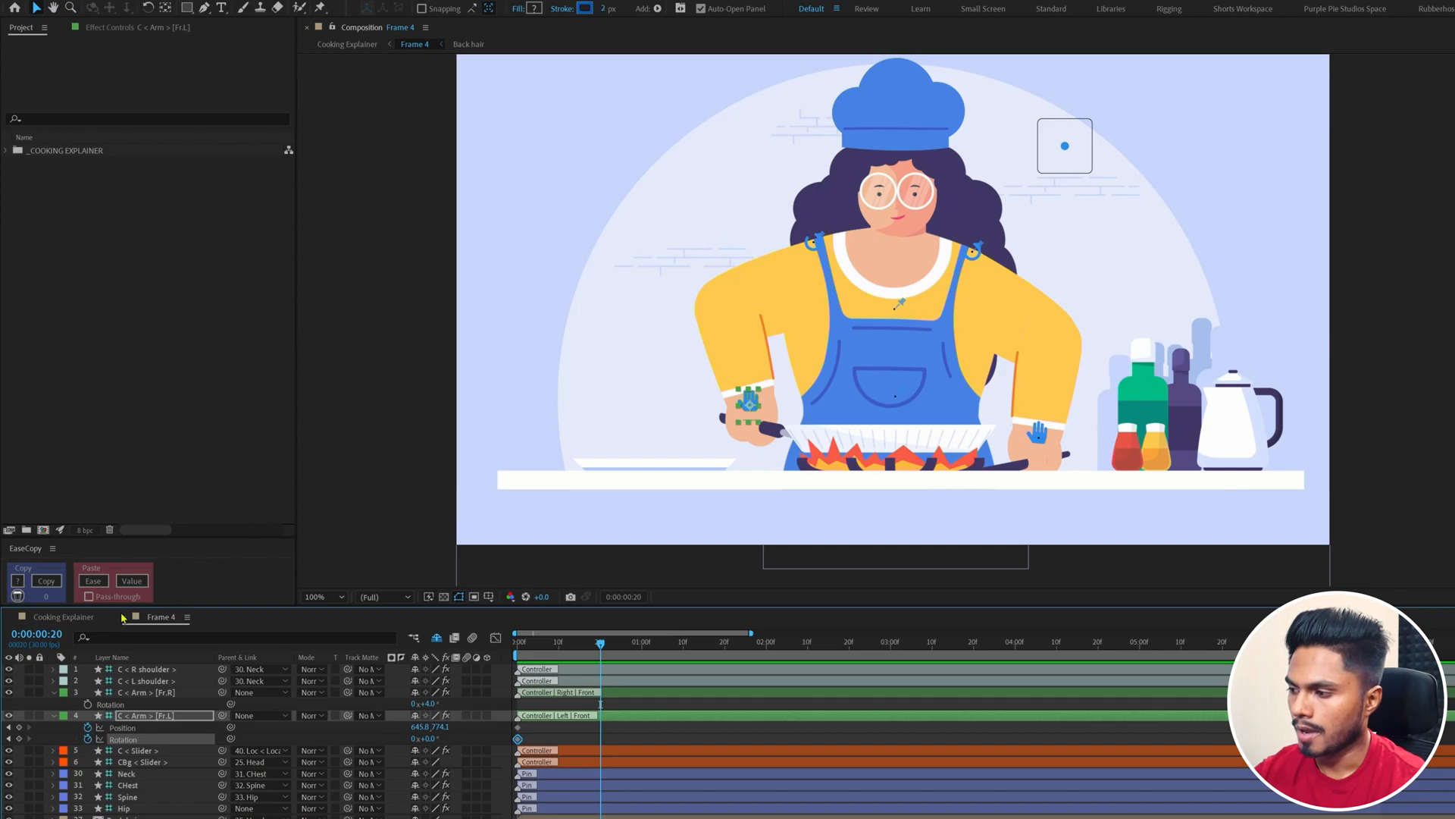
left_click(752, 399)
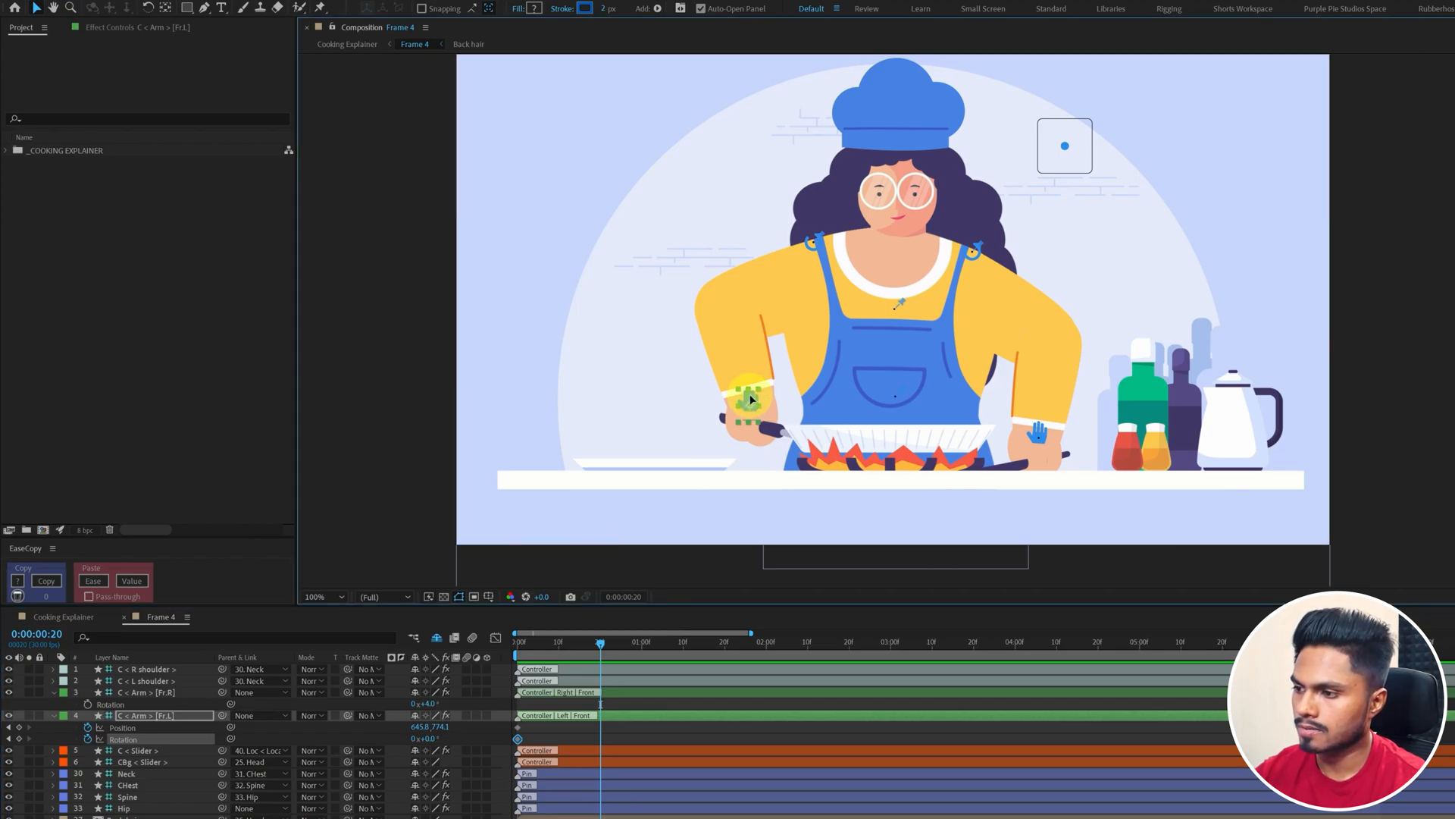
left_click_drag(750, 395, 764, 394)
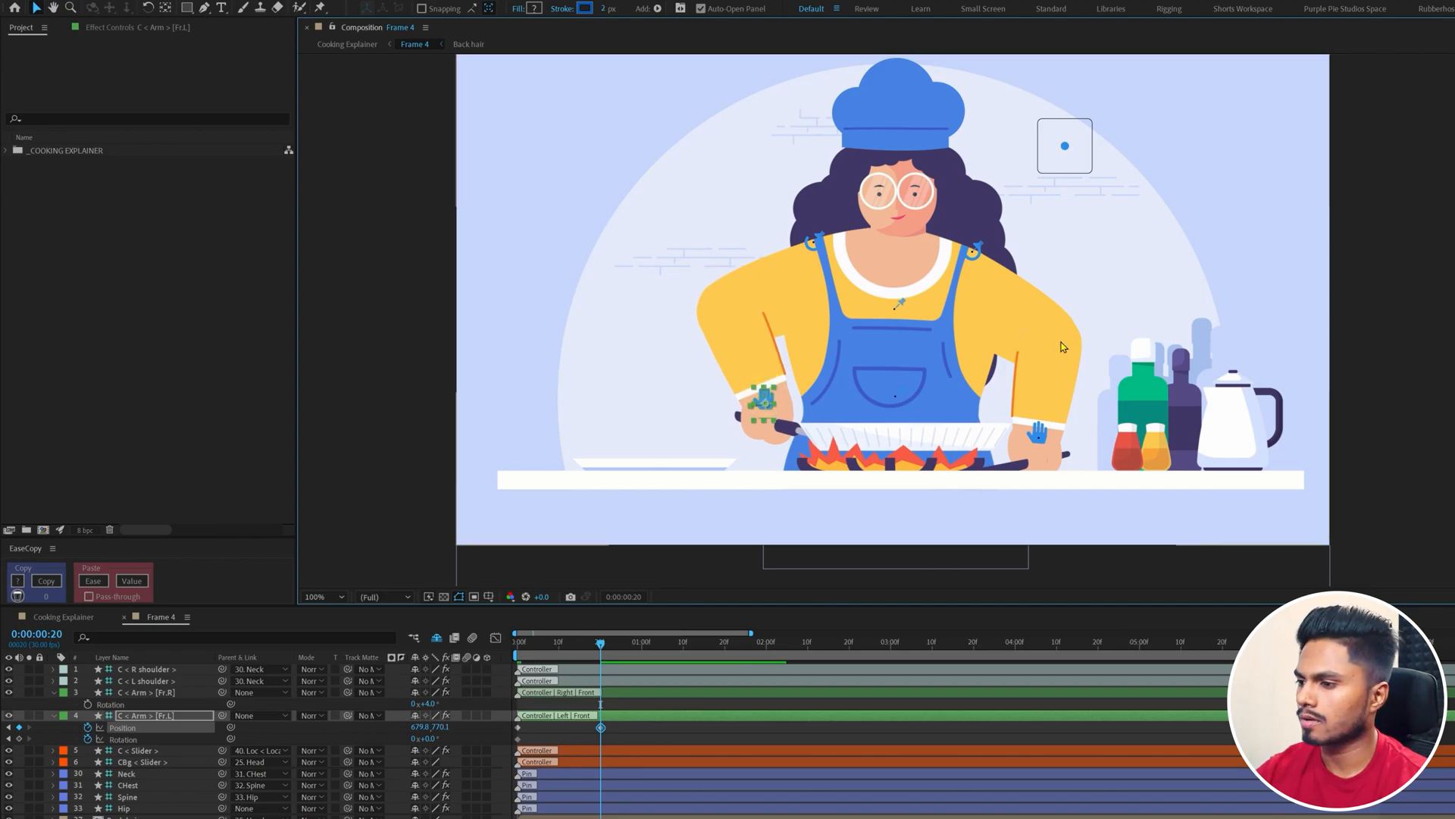
Step: Keyframe the pan-holding arm controller's rotation at -1.5° on frame 20
left_click(430, 738)
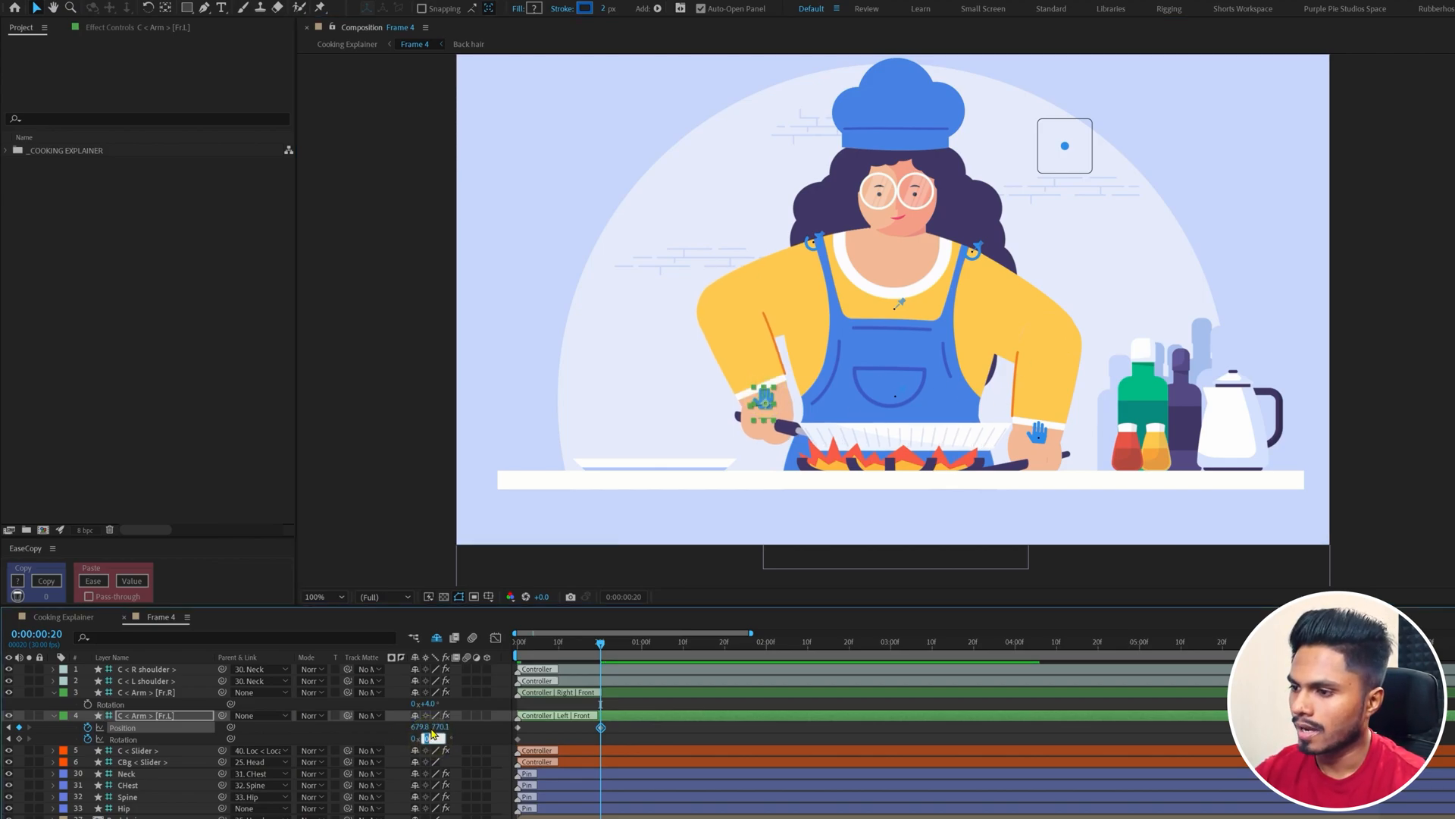
type("5")
key("Return")
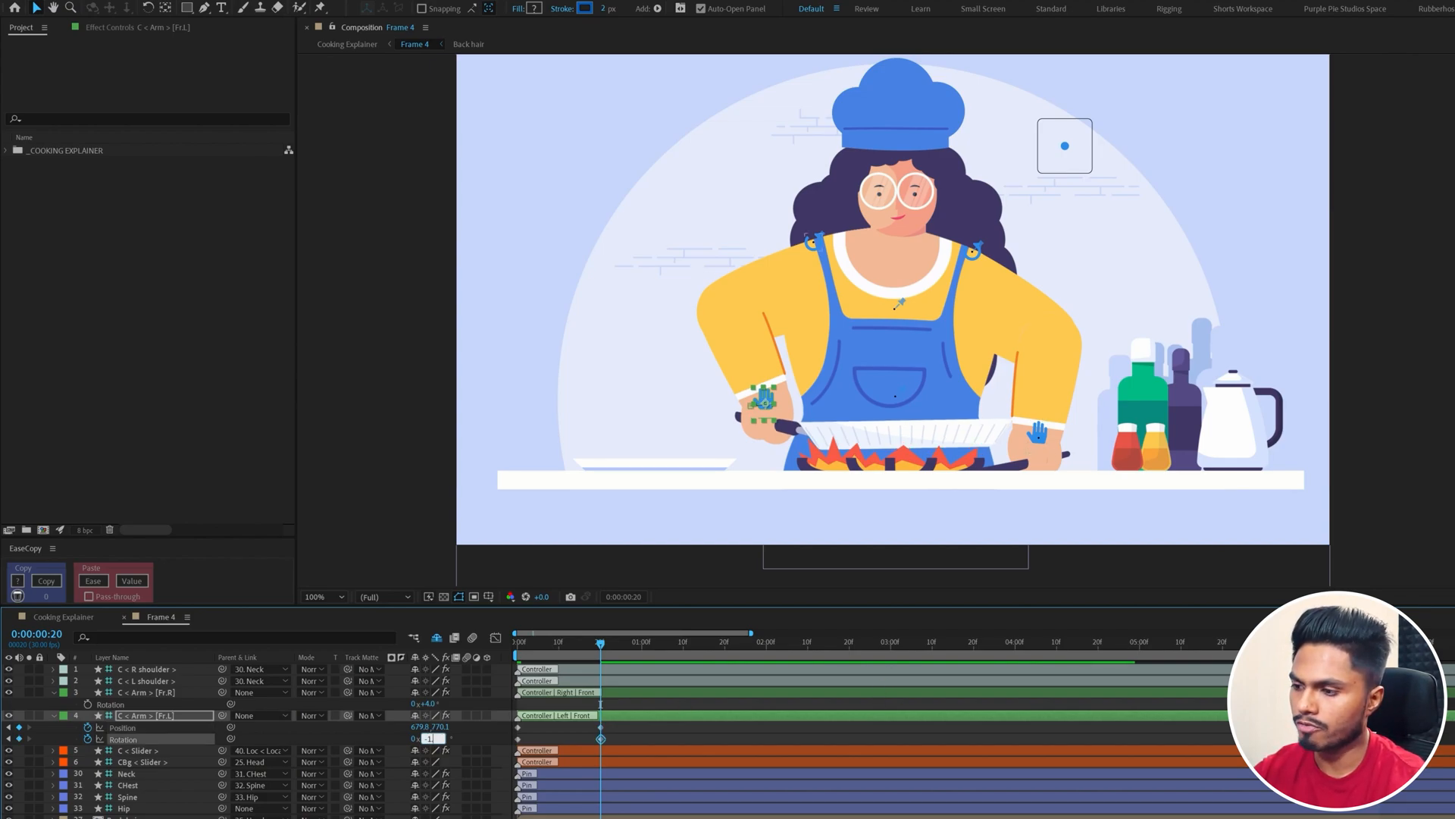
key("Return")
Step: At frame 0, nudge the pan-holding hand controller 10 px left and set its rotation to 1.5°
left_click_drag(546, 644, 479, 651)
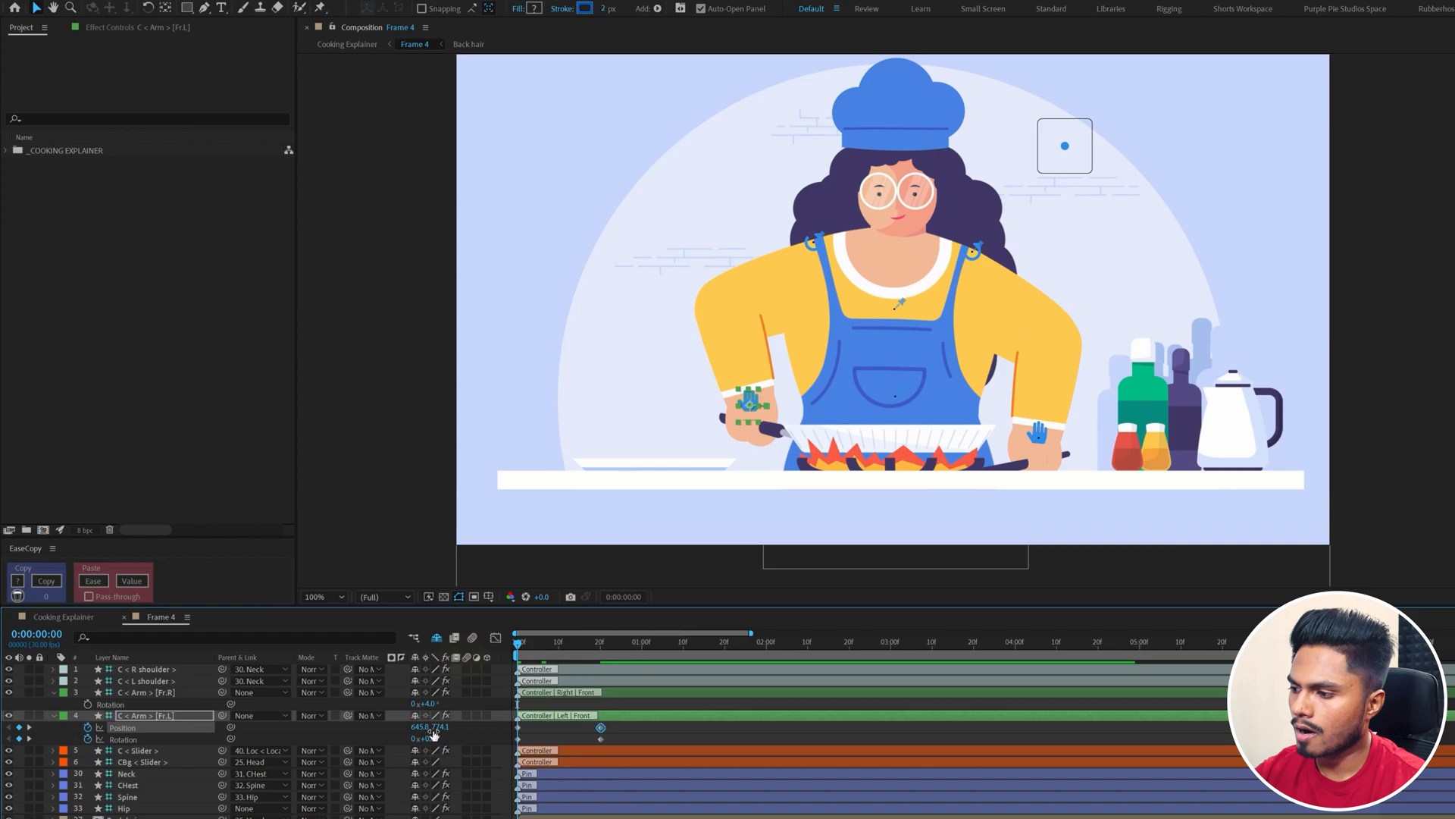
left_click(175, 715)
key("shift+Left")
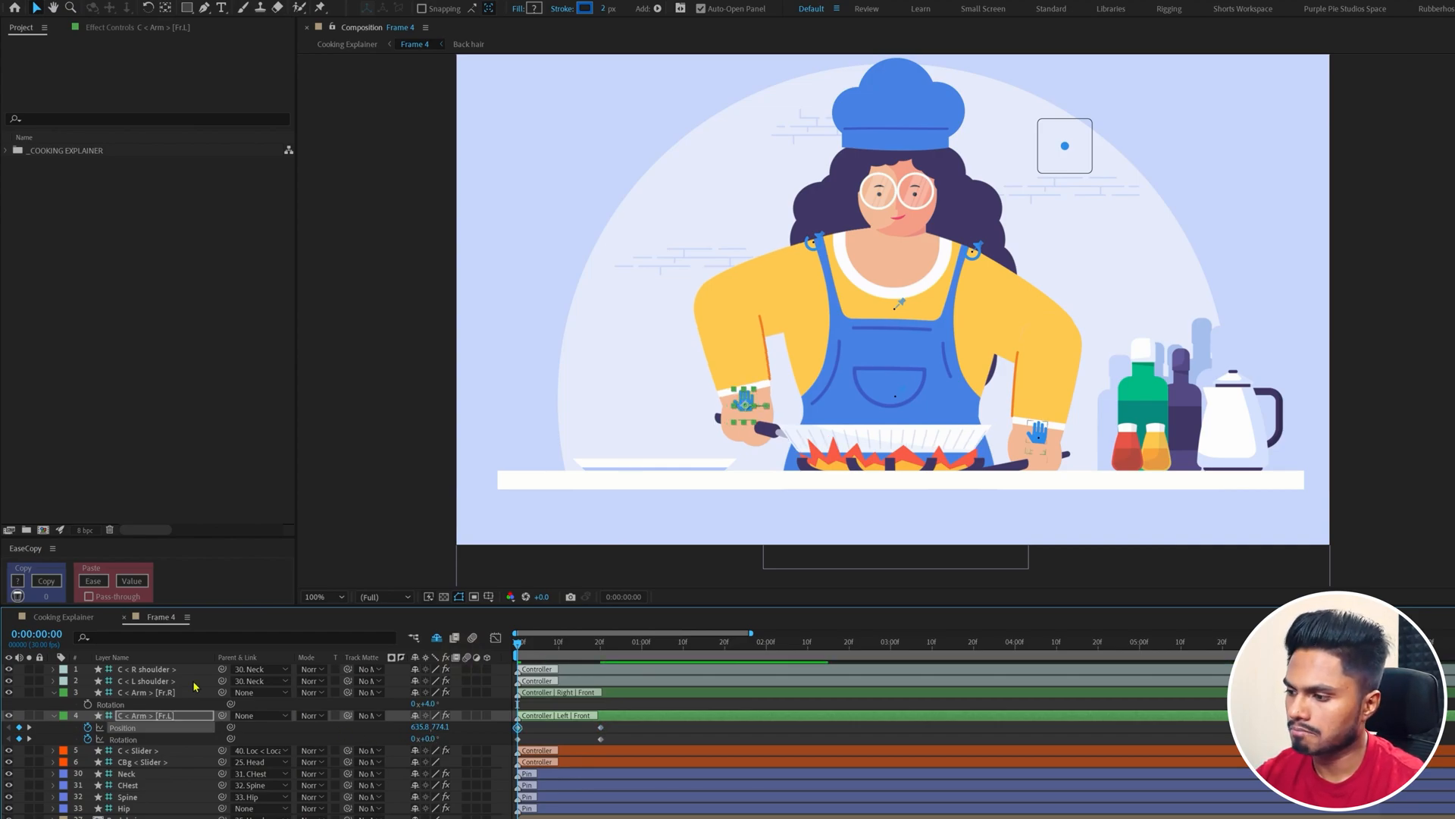
left_click(426, 738)
type("1.5")
key("Return")
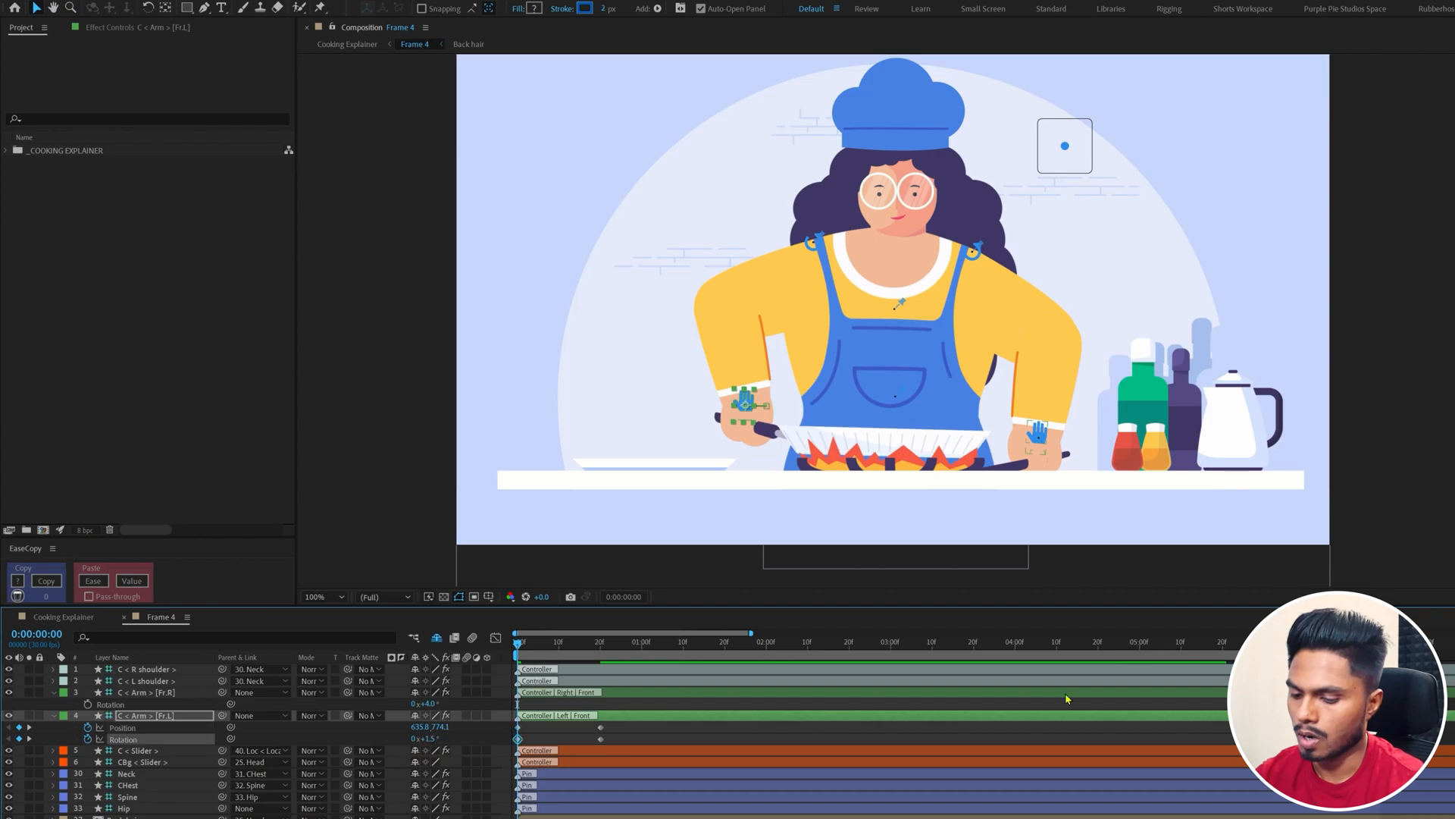
Step: Nudge the hand controller's frame 0 position 2 px up and 9 px further left
key("Up")
key("Up")
key("Left")
key("Left")
key("Left")
key("Left")
key("Left")
key("Left")
key("Left")
key("Left")
key("Left")
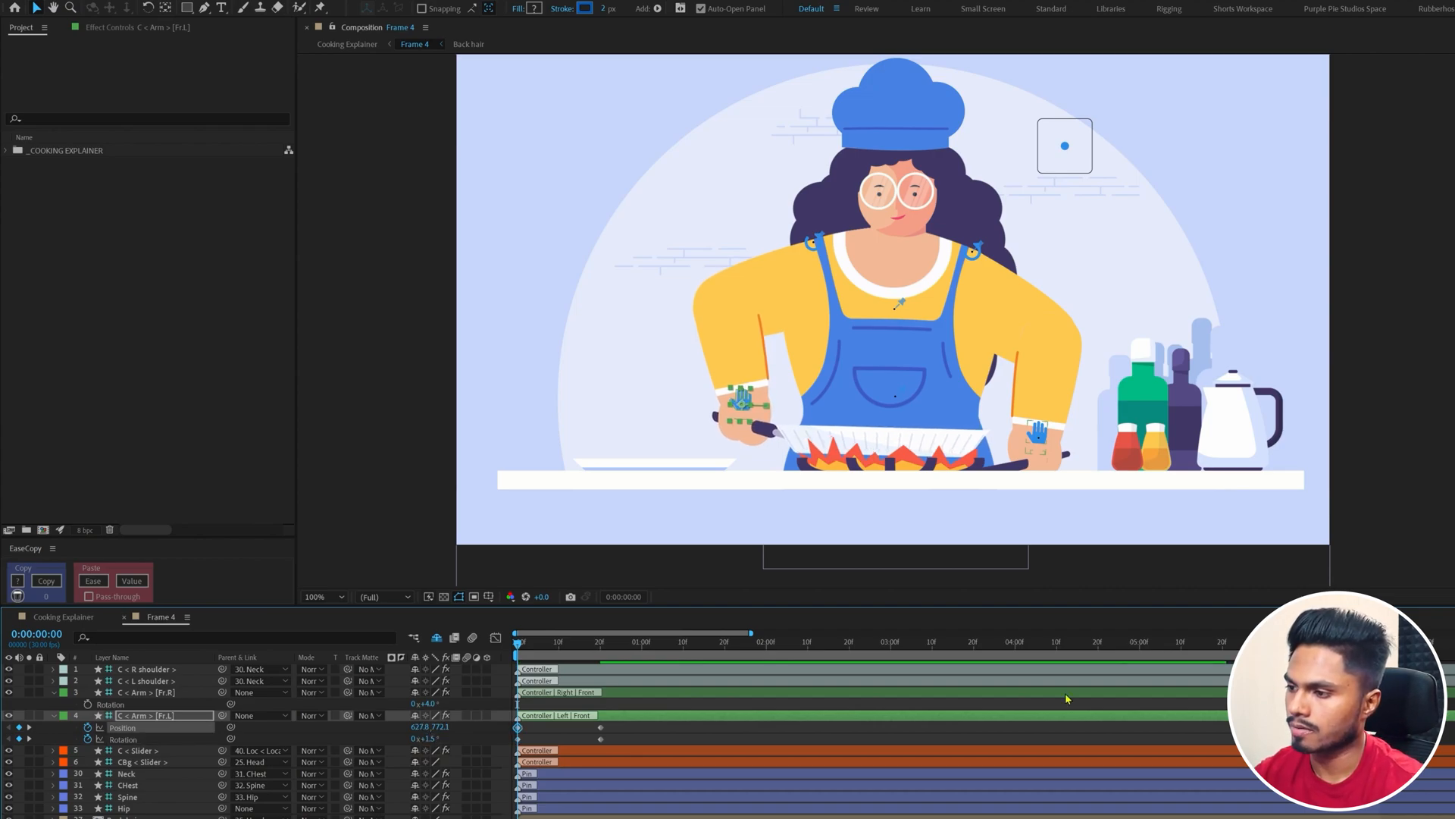
Step: Lower the hand controller to about 680.8, 784.1 at frame 20 and apply Easy Ease to all its position and rotation keyframes
key("k")
left_click_drag(629, 724, 501, 756)
key("F9")
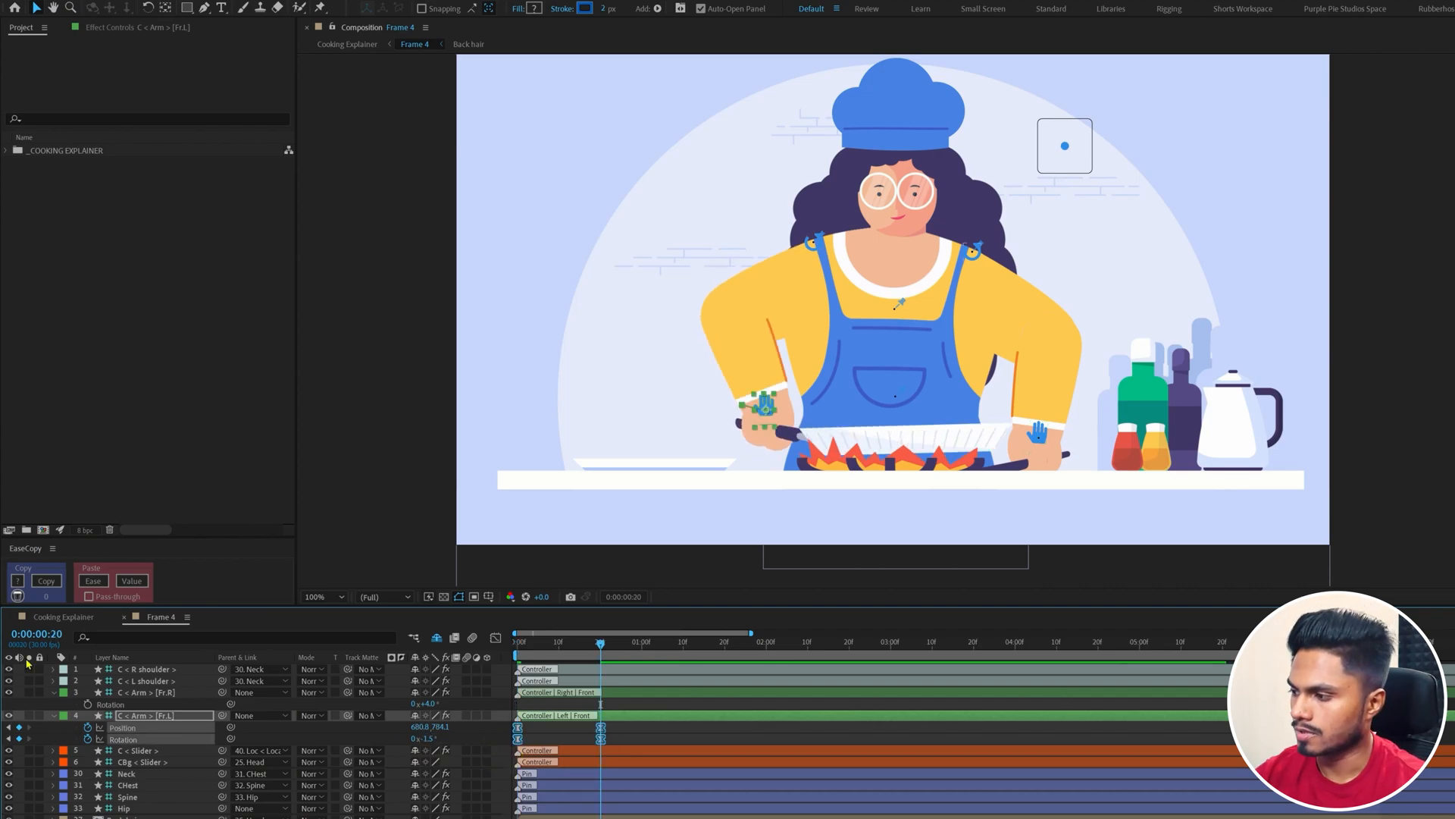
Step: Copy the frame 0 position and rotation keyframes to 0:00:01:10 to close the stirring loop
left_click(31, 634)
type("+")
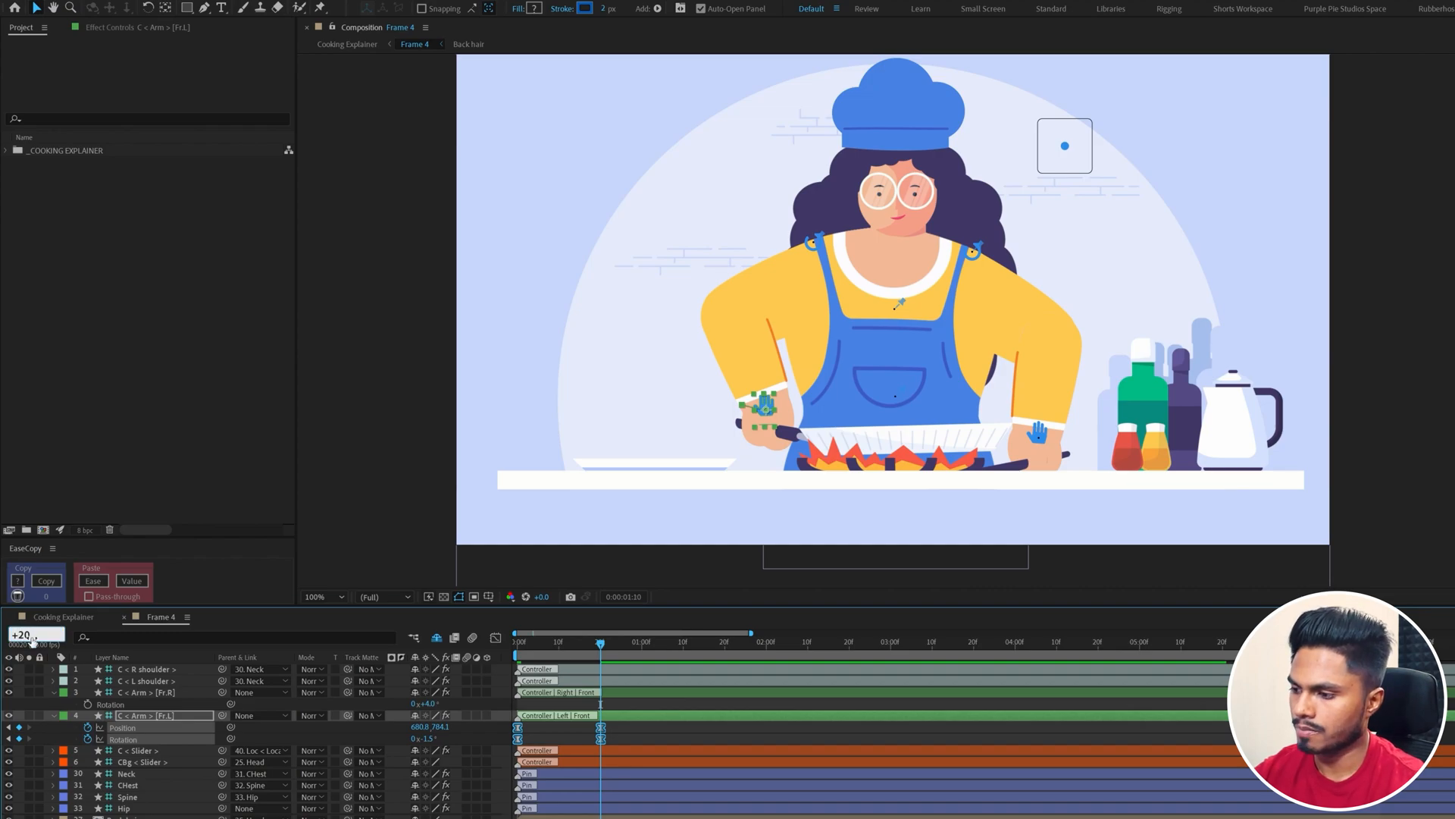
type("20")
key("Return")
left_click_drag(543, 740, 481, 742)
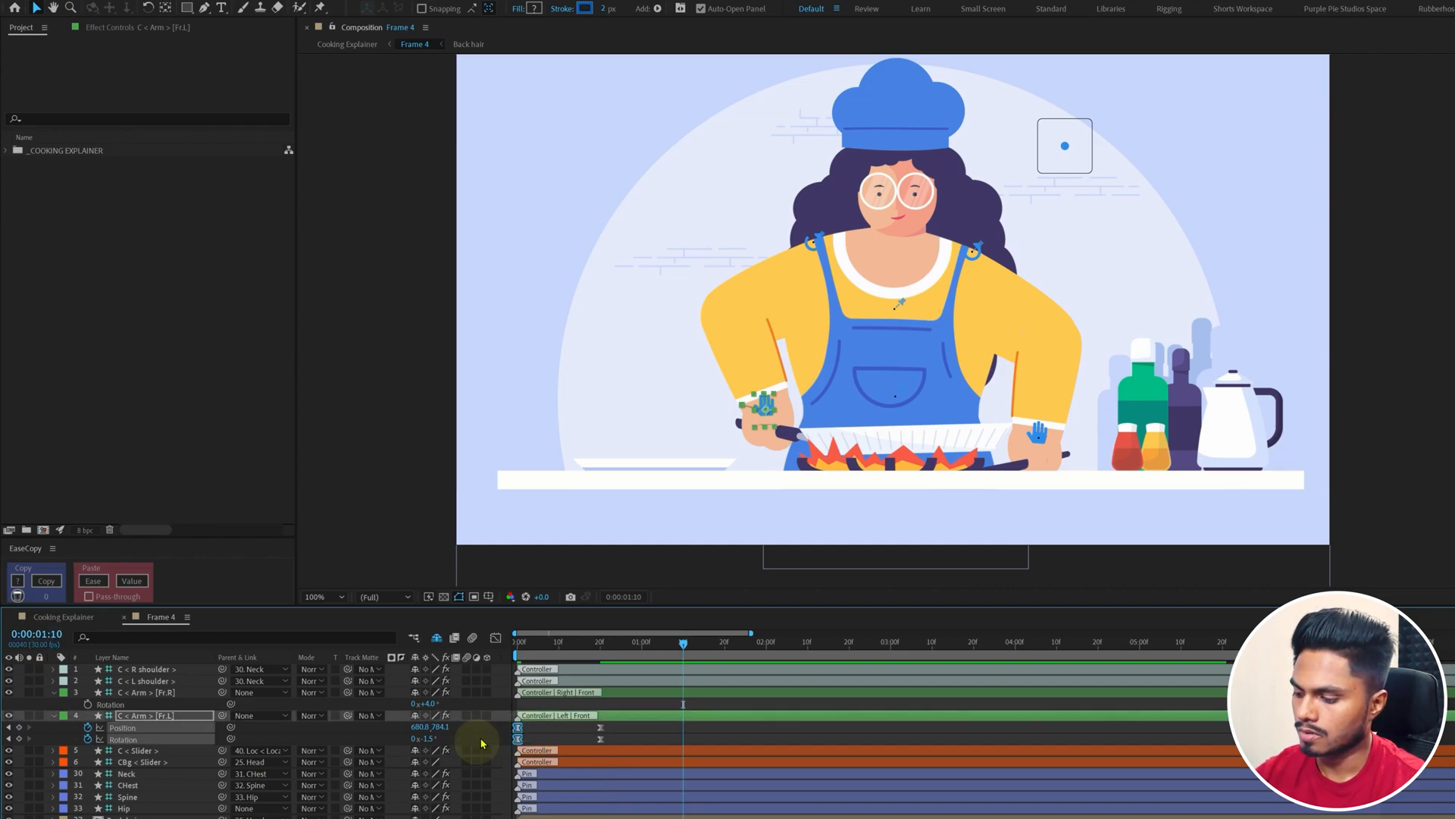
key("ctrl+c")
key("ctrl+v")
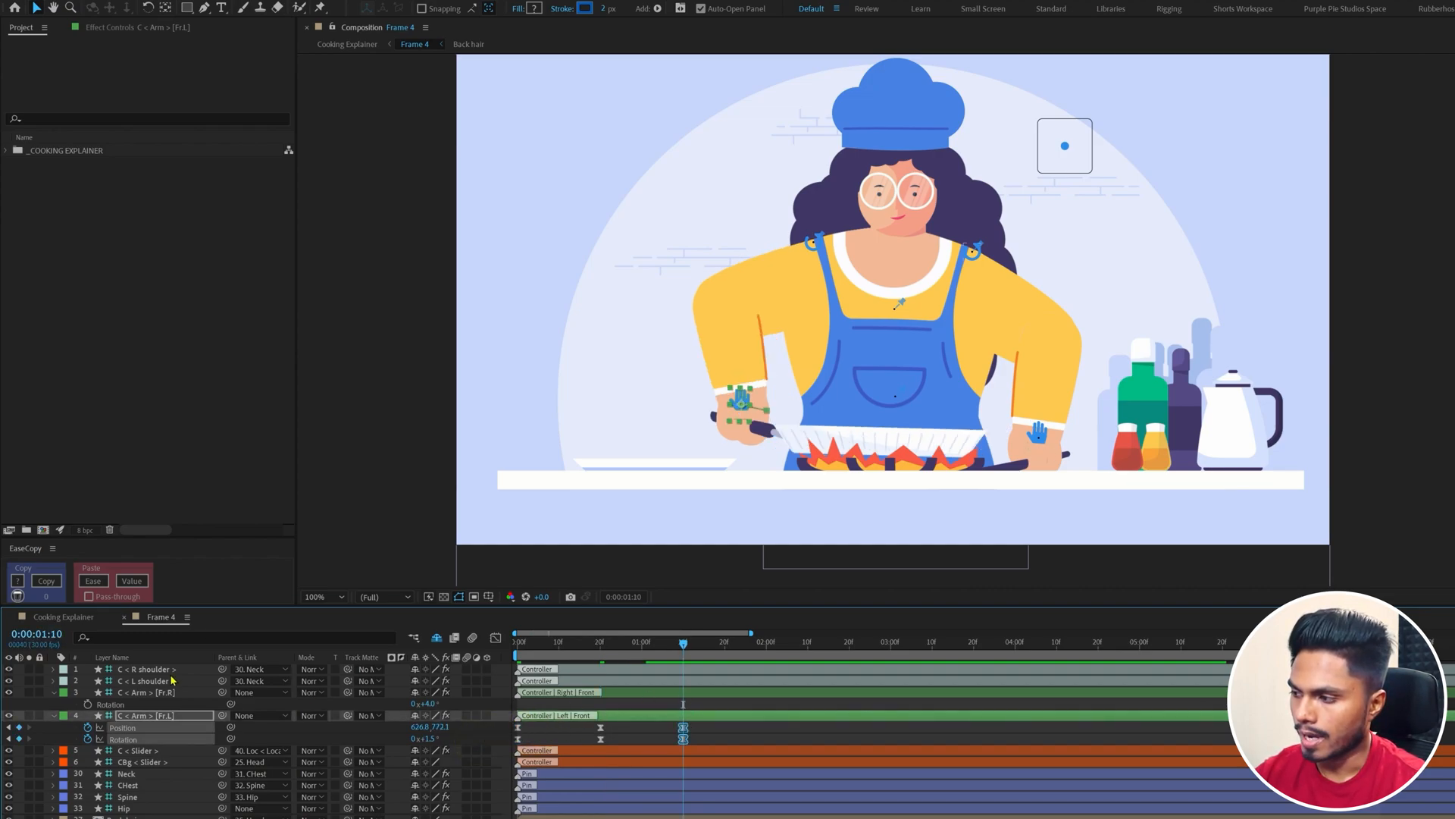
key("alt+shift+j")
key("Escape")
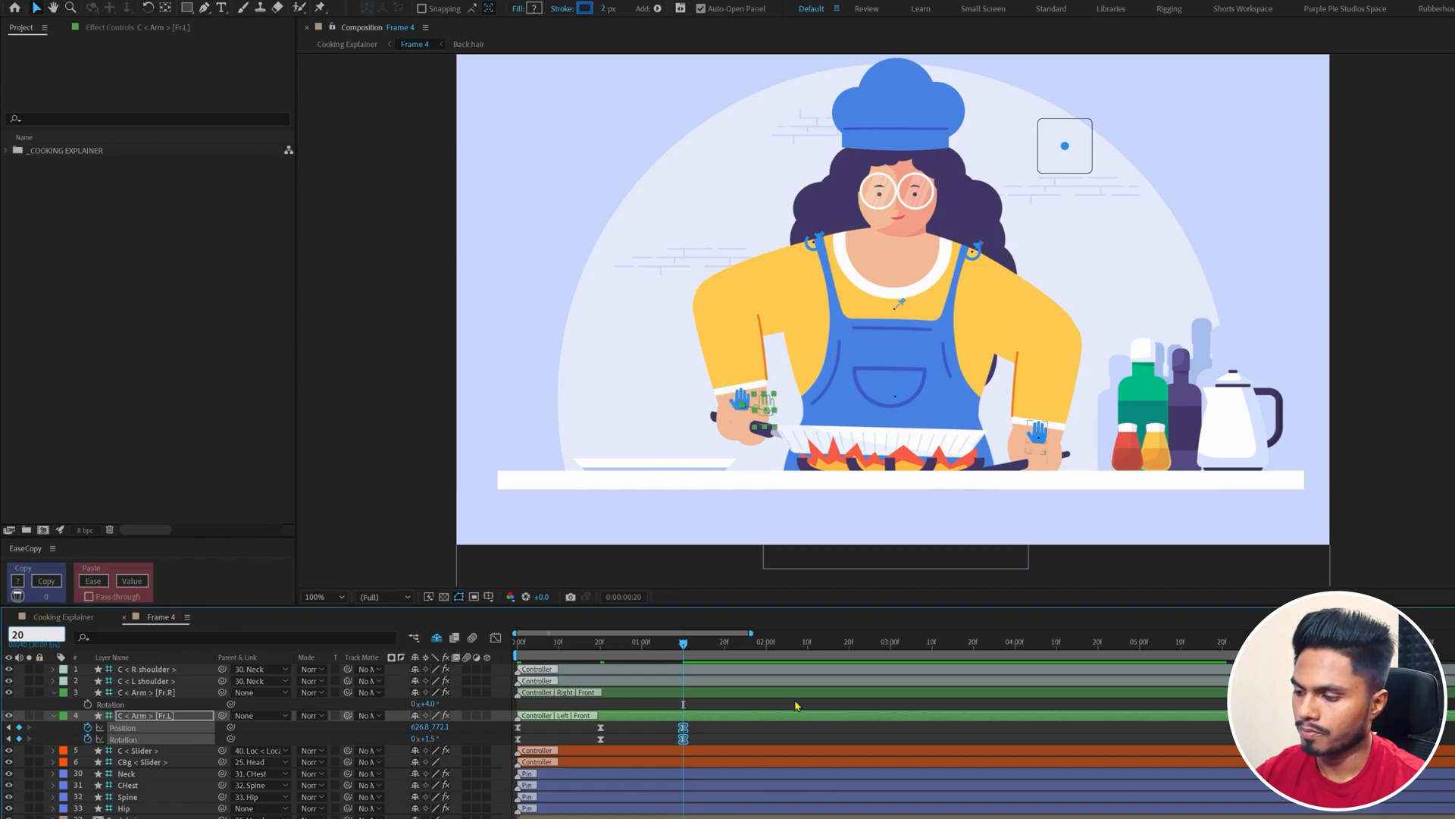
Step: Copy all three pairs of arm keyframes and paste them starting at 0:00:01:10
left_click(717, 735)
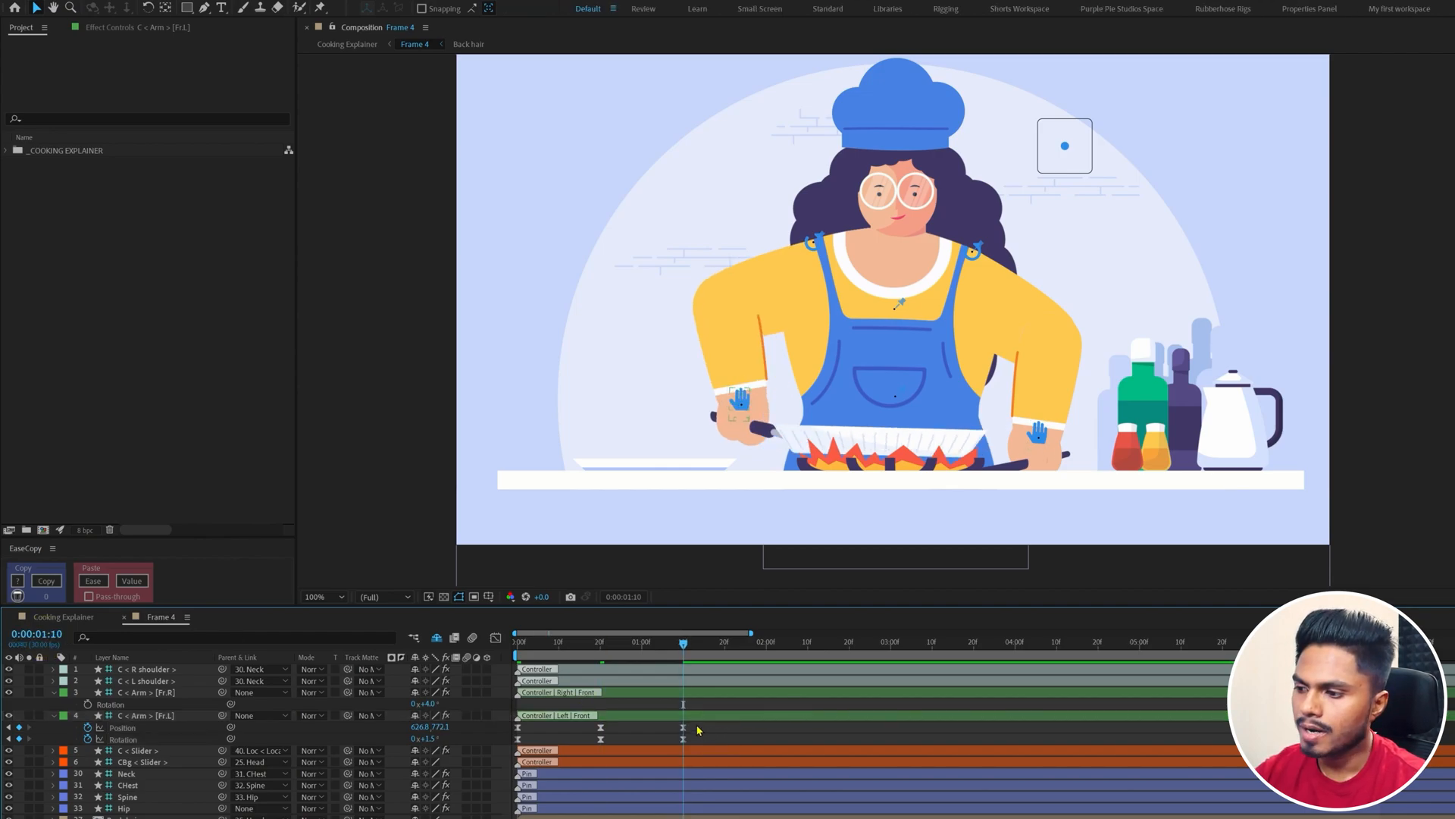
left_click_drag(698, 729, 503, 750)
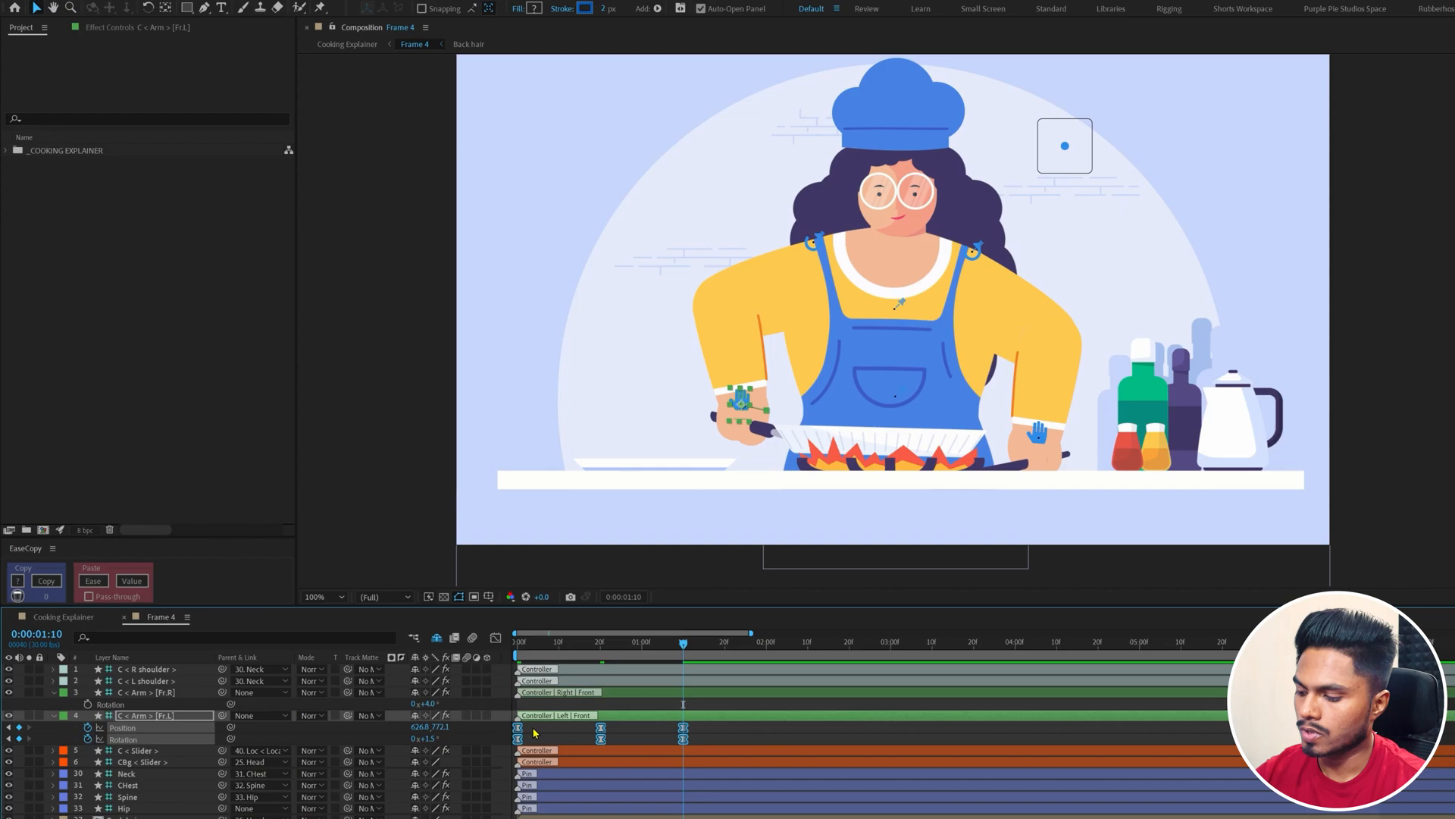
key("ctrl+v")
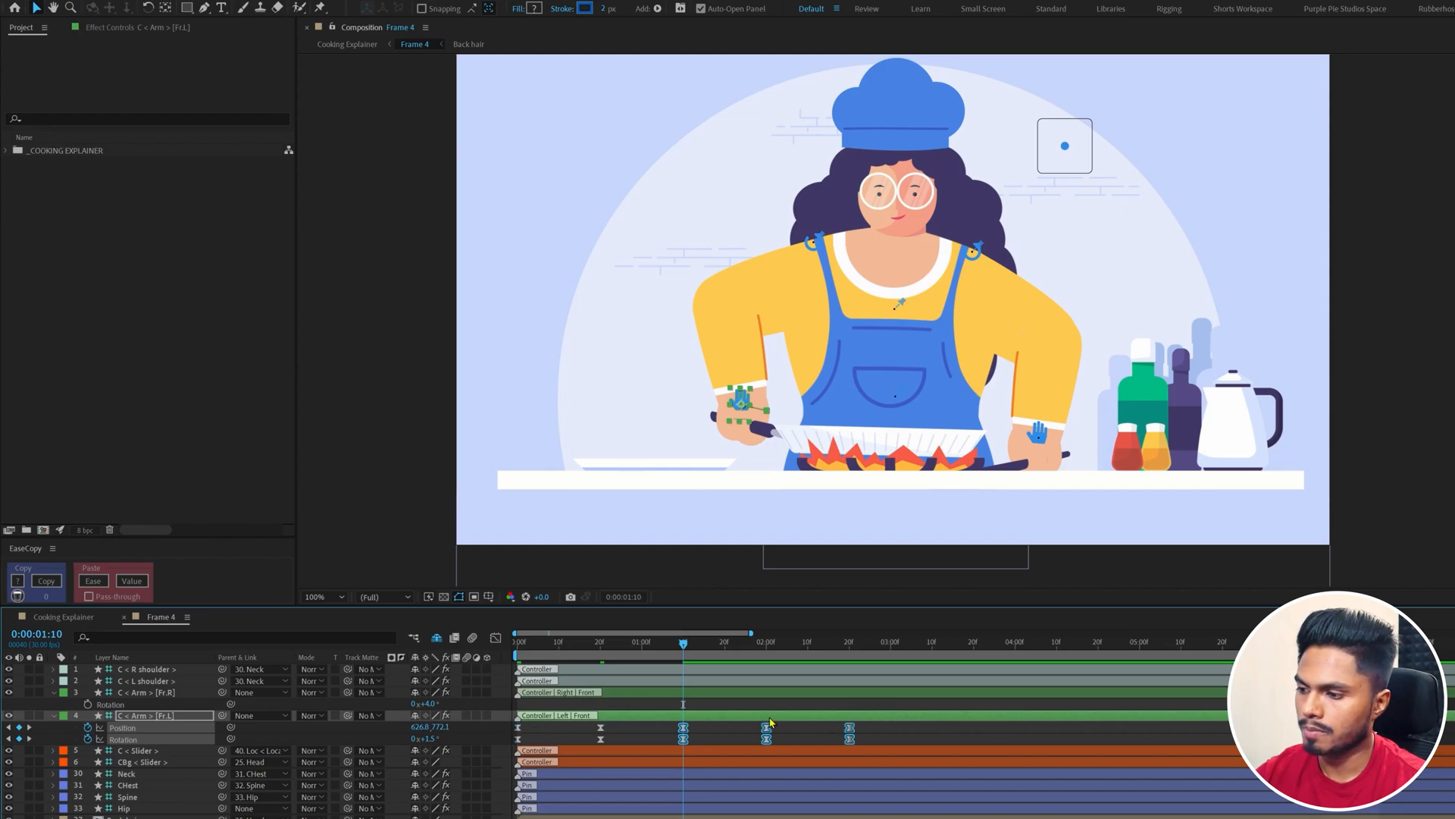
Step: Duplicate the arm keyframes between 0:00:01:10 and 0:00:02:20 so the copy starts at 0:00:02:20
left_click_drag(681, 650, 849, 675)
left_click(868, 730)
left_click_drag(869, 728, 677, 748)
key("ctrl+c")
key("ctrl+v")
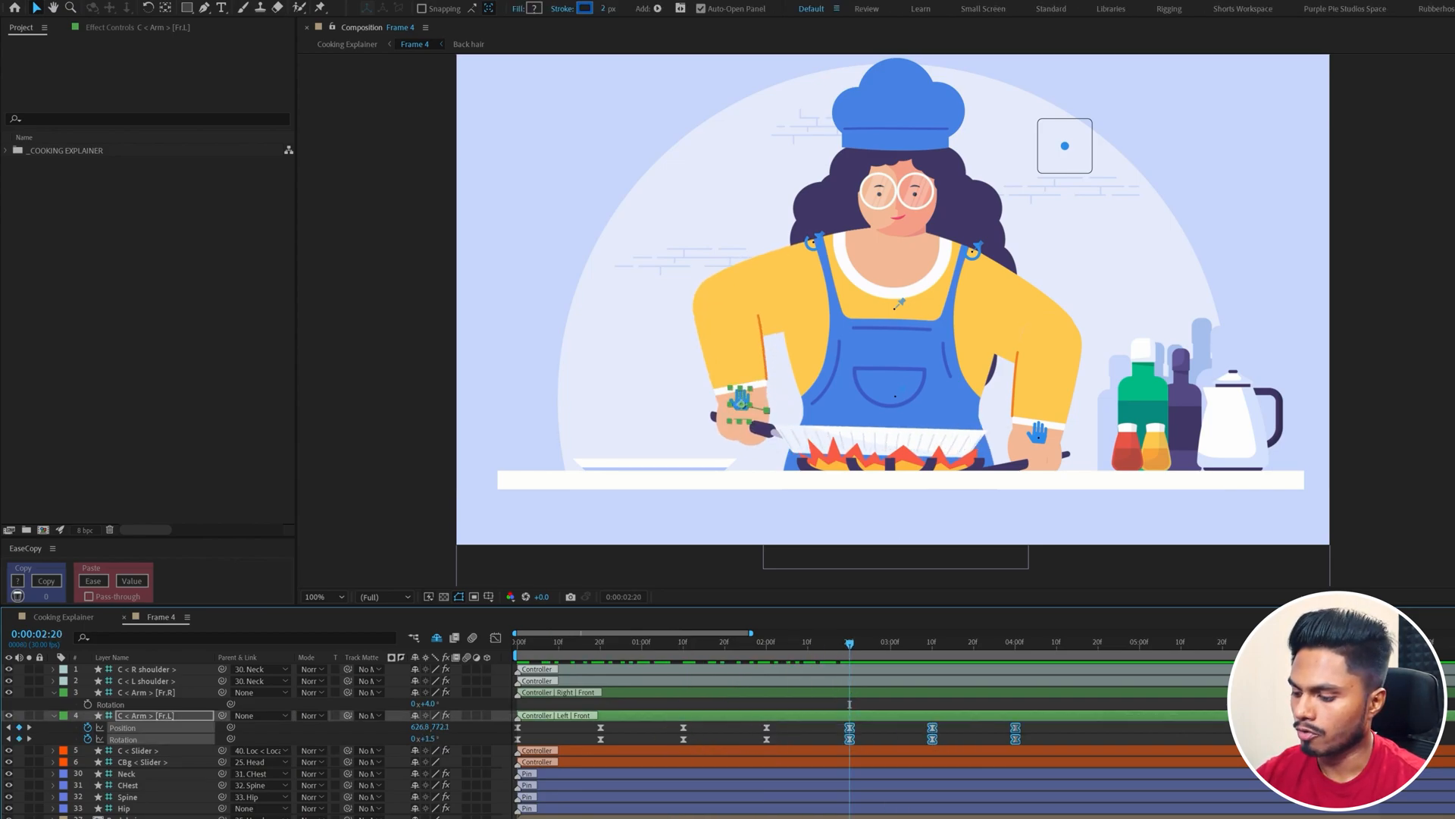
Step: Preview the pan-shaking arm animation from the start of the composition
left_click_drag(939, 651, 467, 666)
key("n")
key("ctrl+z")
key("F2")
key("space")
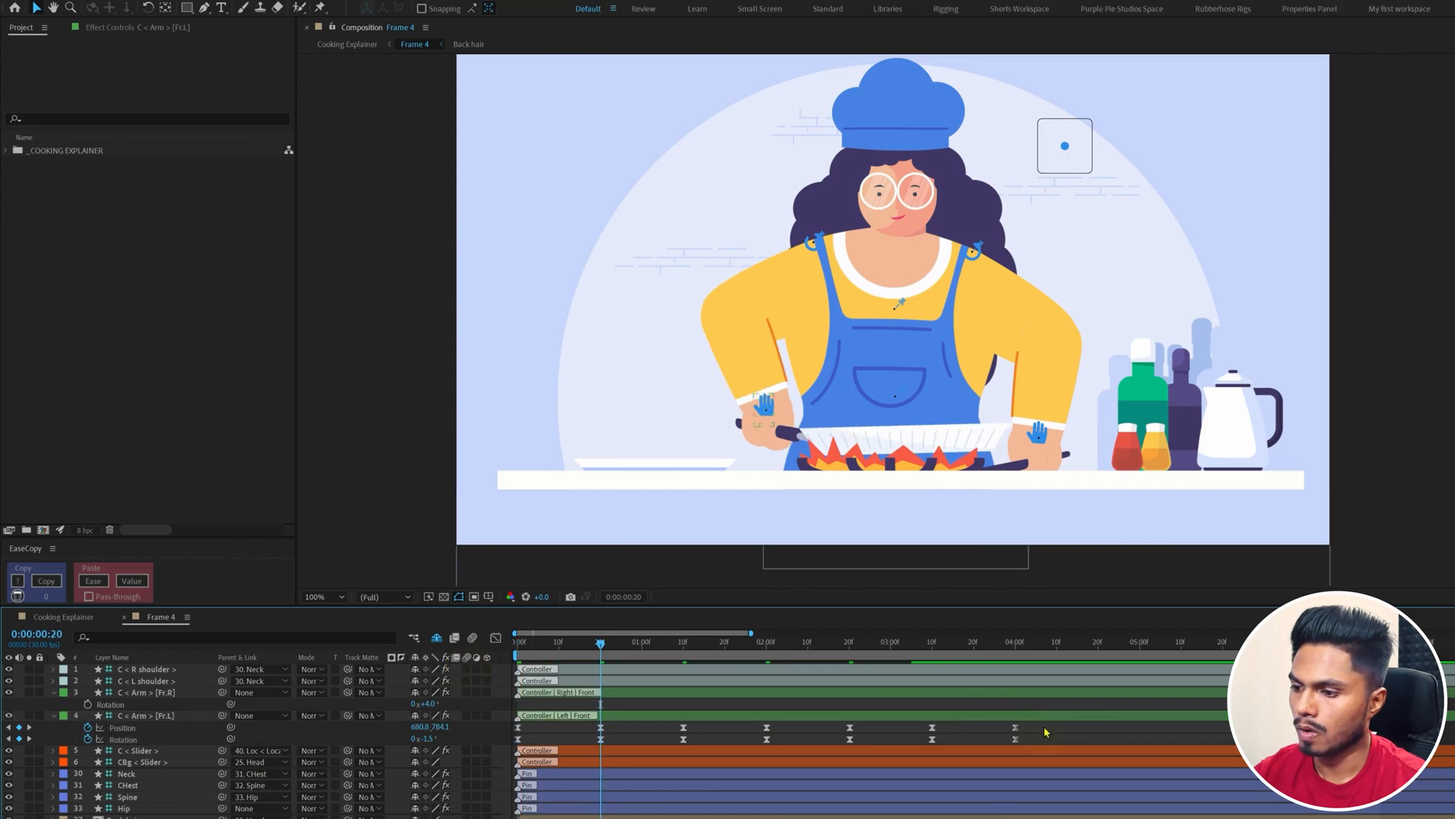
Step: Select the arm's position and rotation keyframes and check their curves in the Graph Editor
left_click_drag(1044, 723, 550, 769)
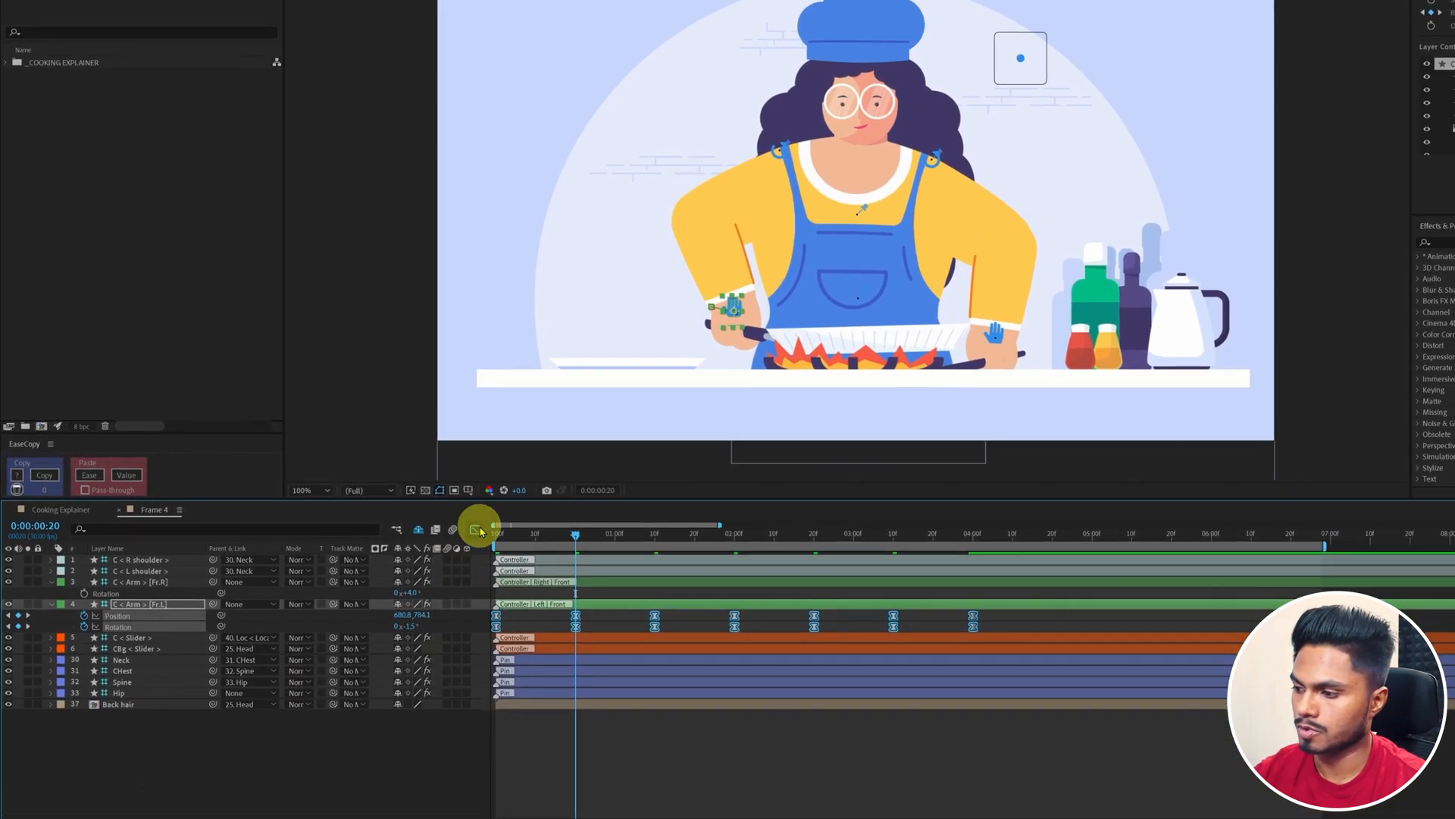
left_click(495, 637)
left_click_drag(1034, 724, 531, 749)
left_click(476, 529)
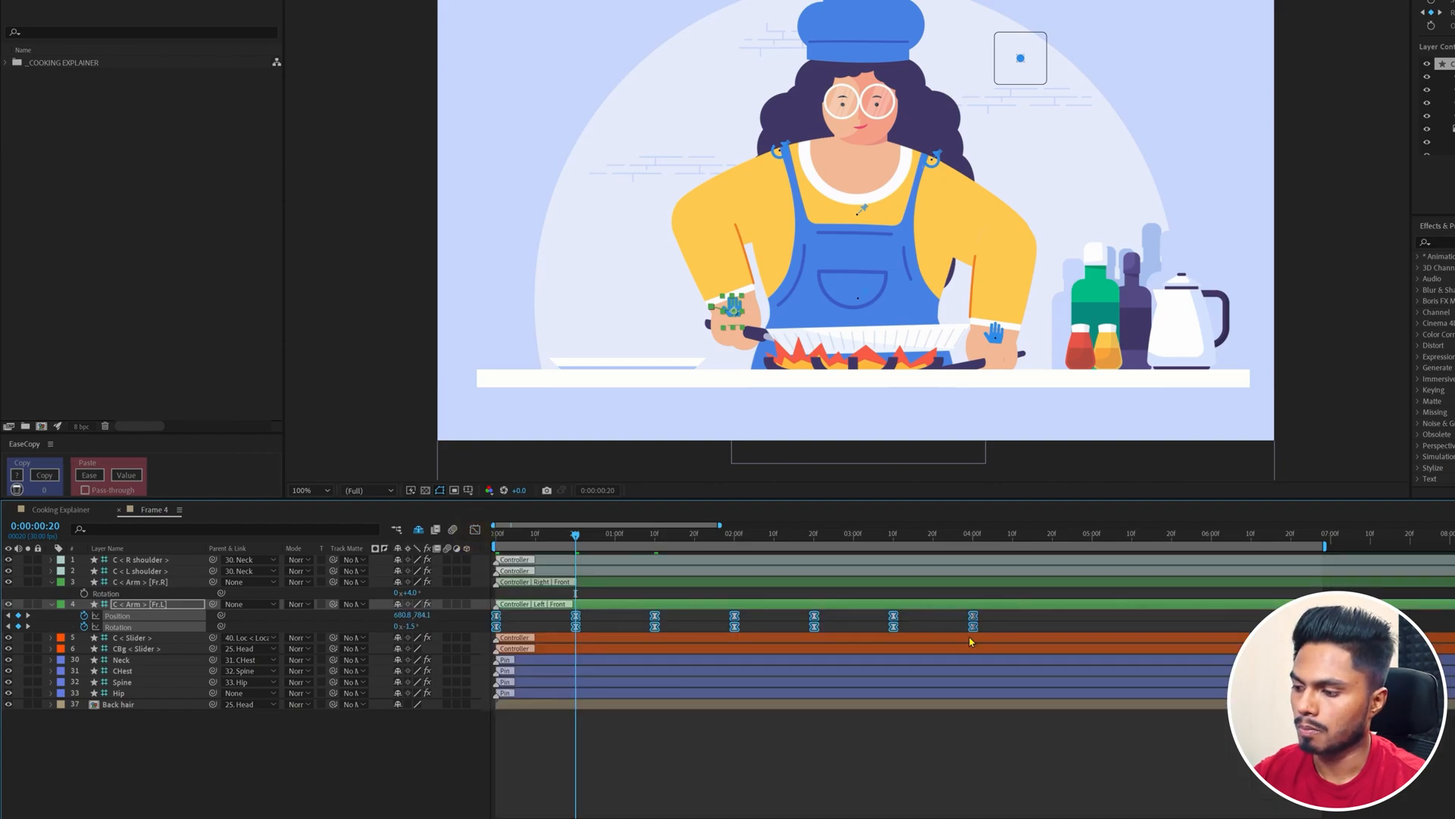
left_click(925, 623)
Step: Play the repeated arm movement again from frame 0 to check the motion
left_click_drag(551, 537, 455, 546)
left_click(576, 730)
key("space")
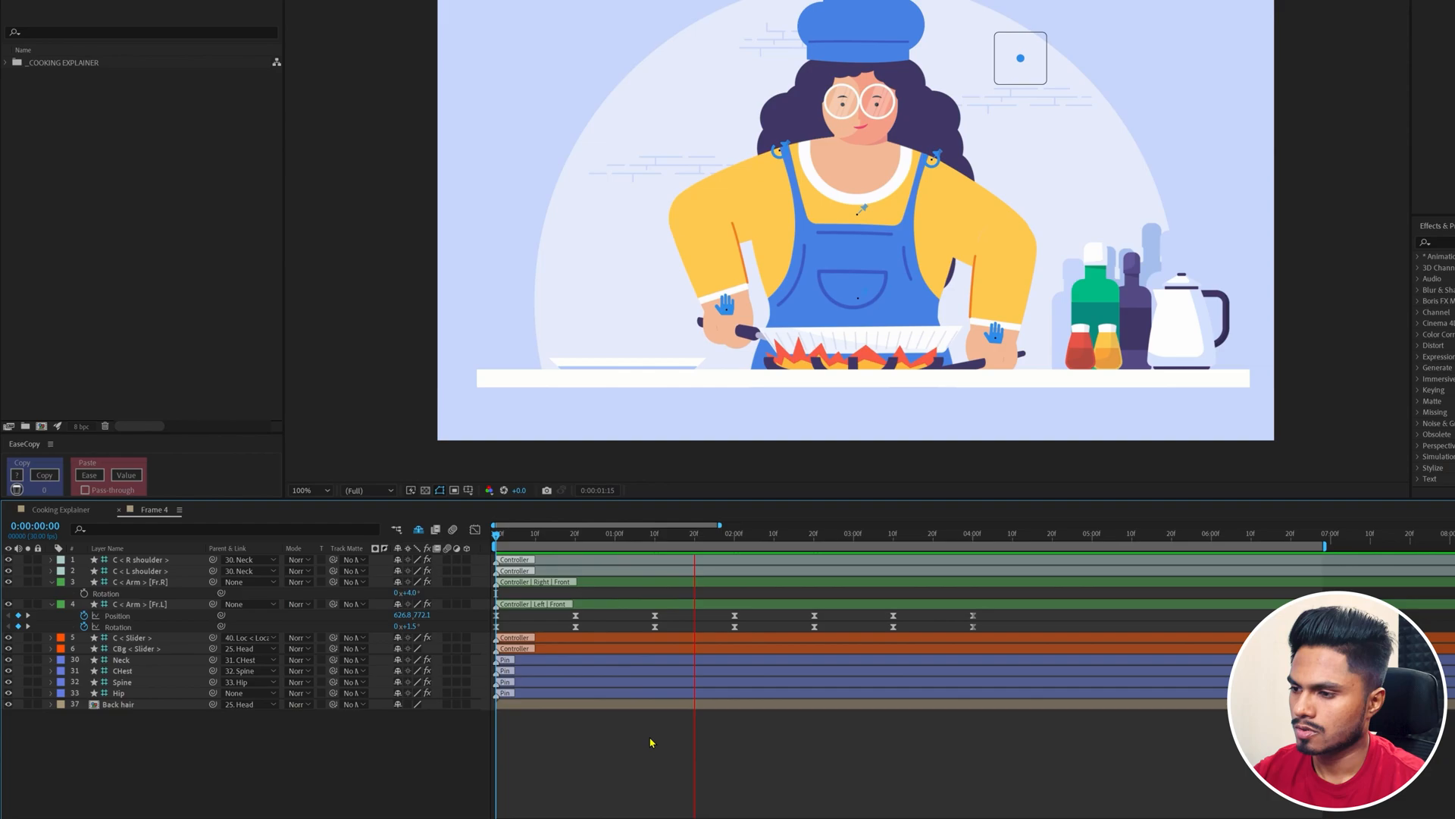
Step: Stretch all position and rotation keyframes of the pan-shaking arm proportionally so the last pair lands at 0:00:04:24
left_click_drag(988, 611, 438, 648)
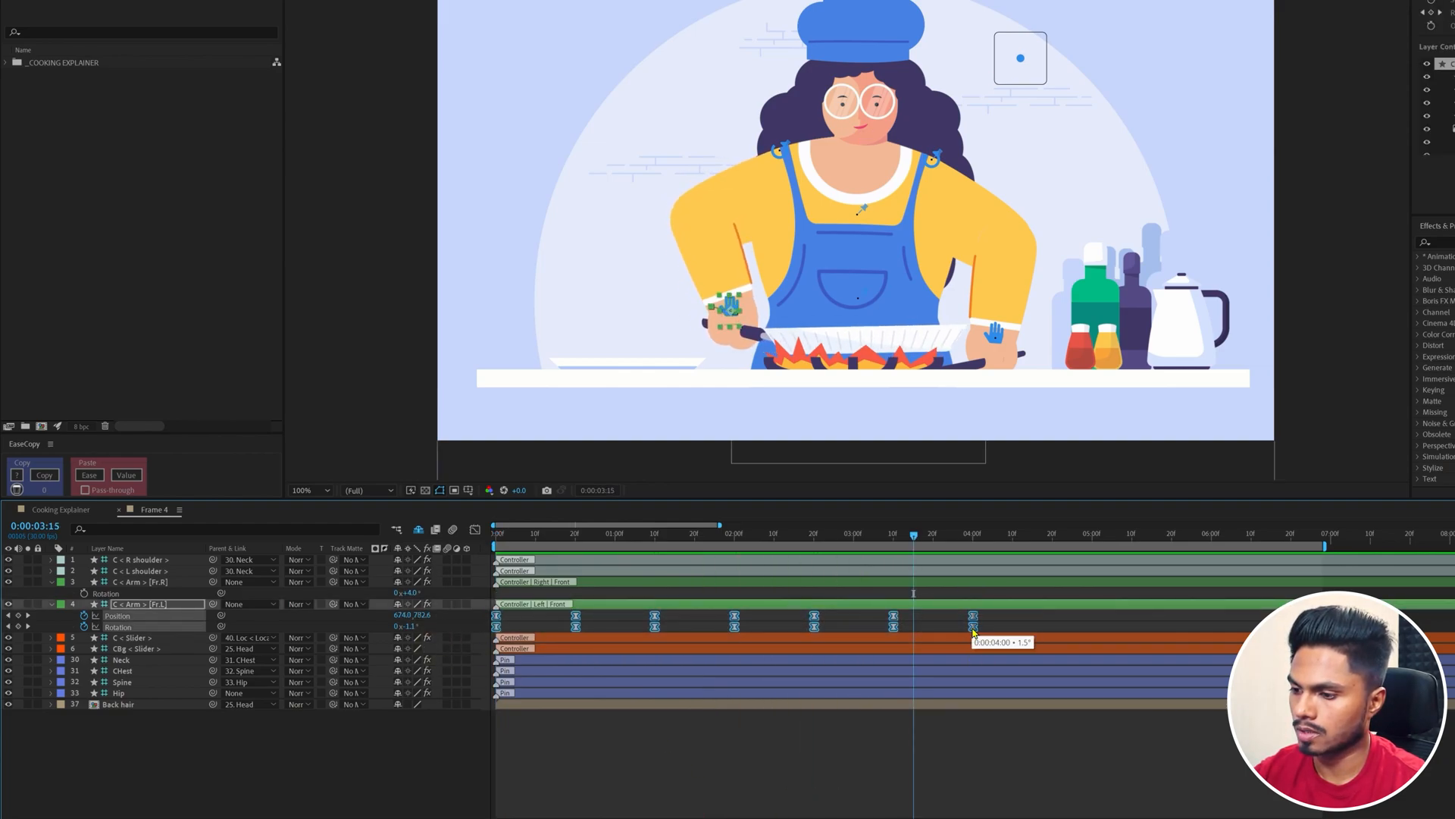
left_click_drag(974, 630, 484, 654)
left_click(1101, 620)
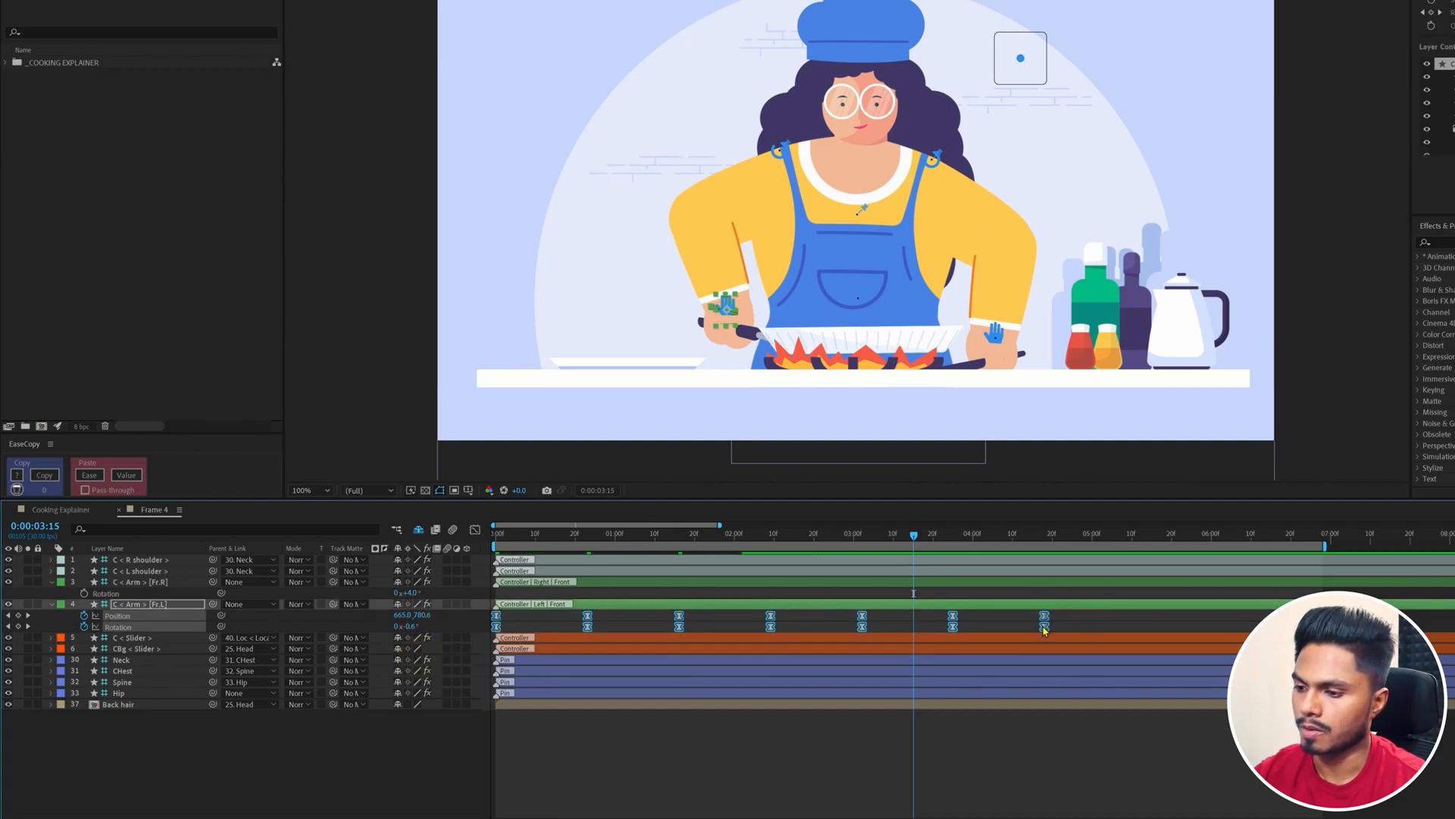
left_click_drag(1044, 621, 1068, 621)
left_click(1112, 623)
Step: Preview the slowed-down arm shake from the start of the composition
left_click(491, 535)
key("space")
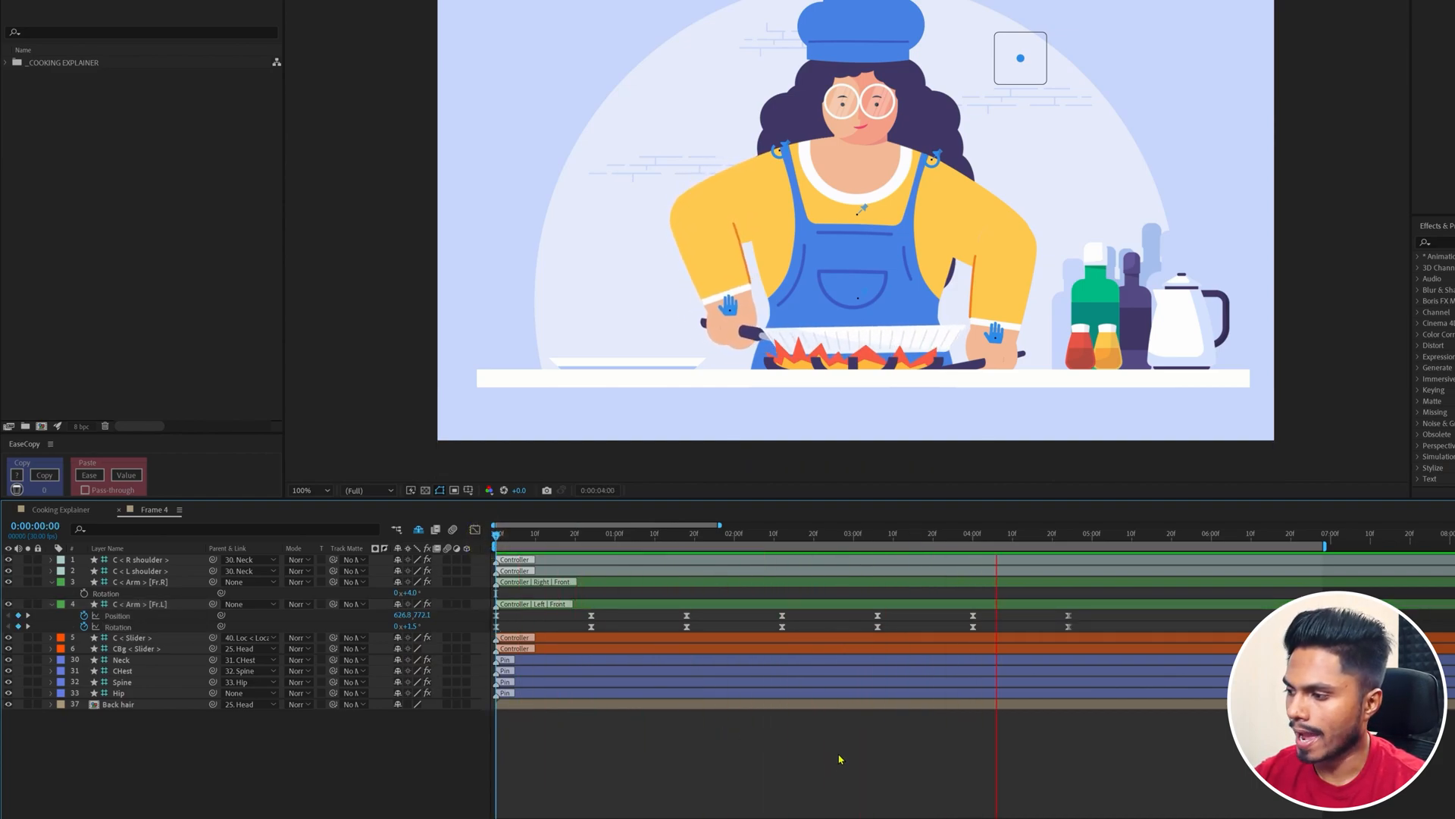
key("space")
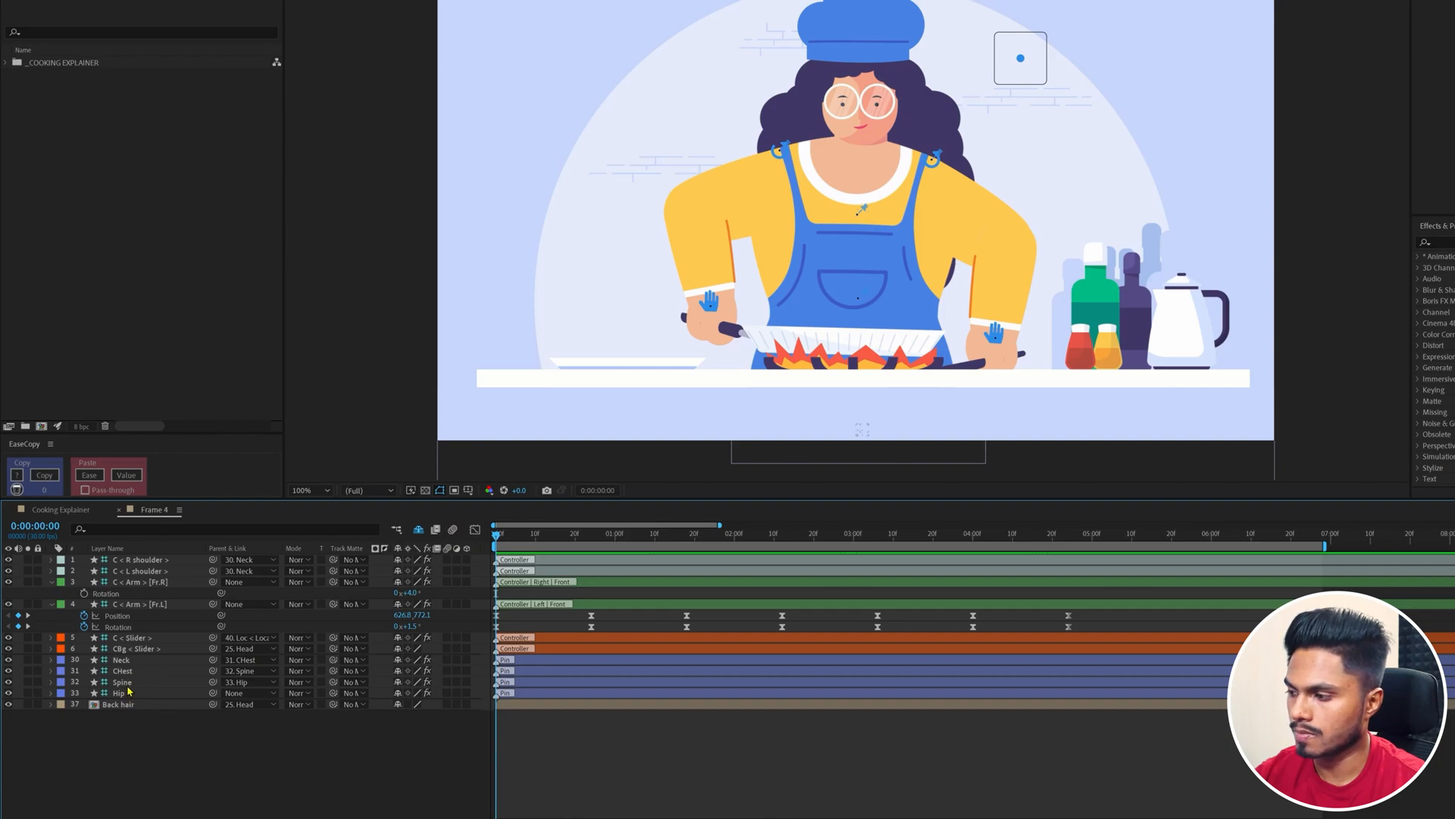
Step: Enable rotation keyframing on the Neck, Chest and Spine layers at frame 0
left_click(127, 681)
left_click(123, 670, "ctrl")
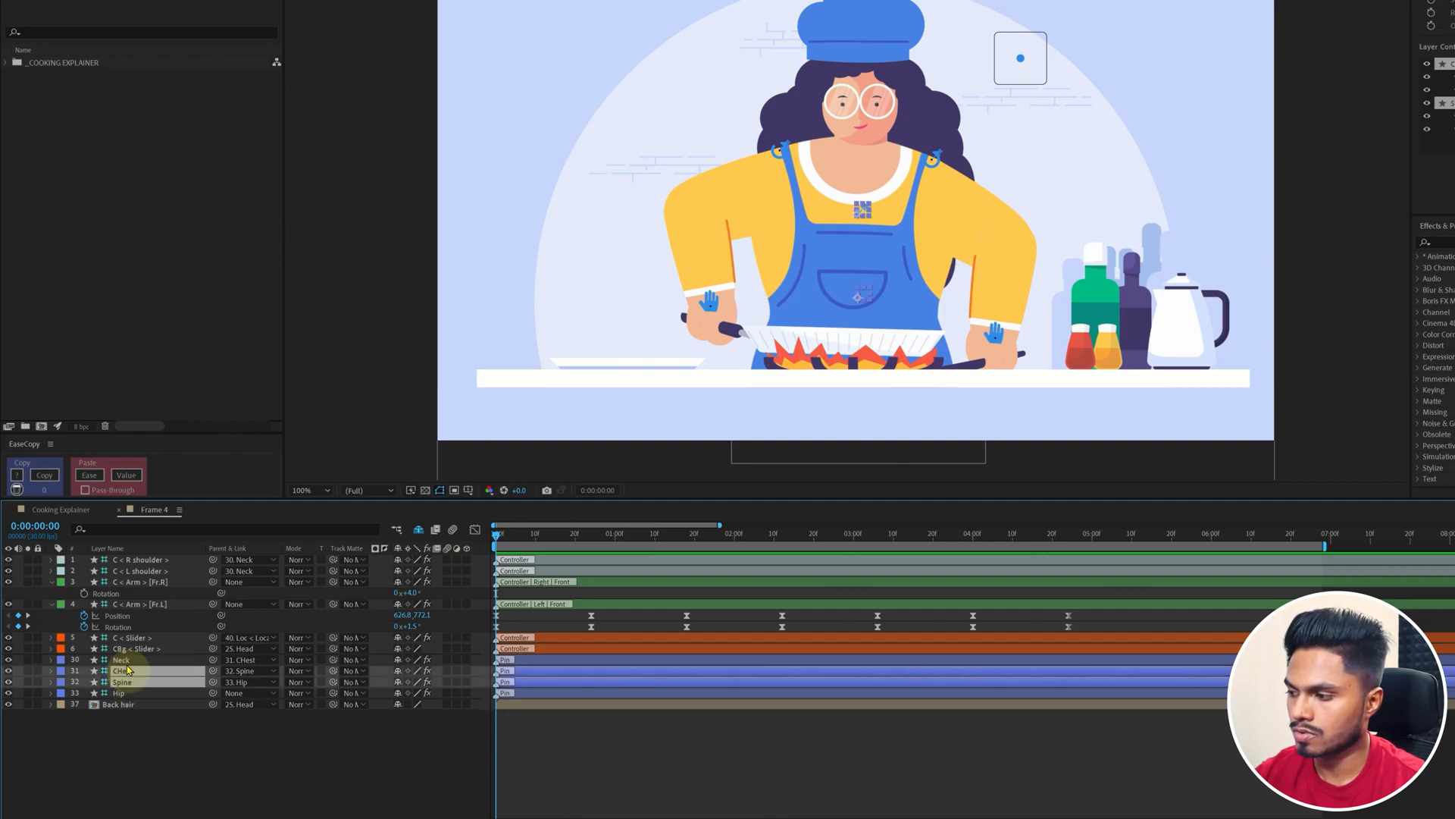
left_click(121, 661, "ctrl")
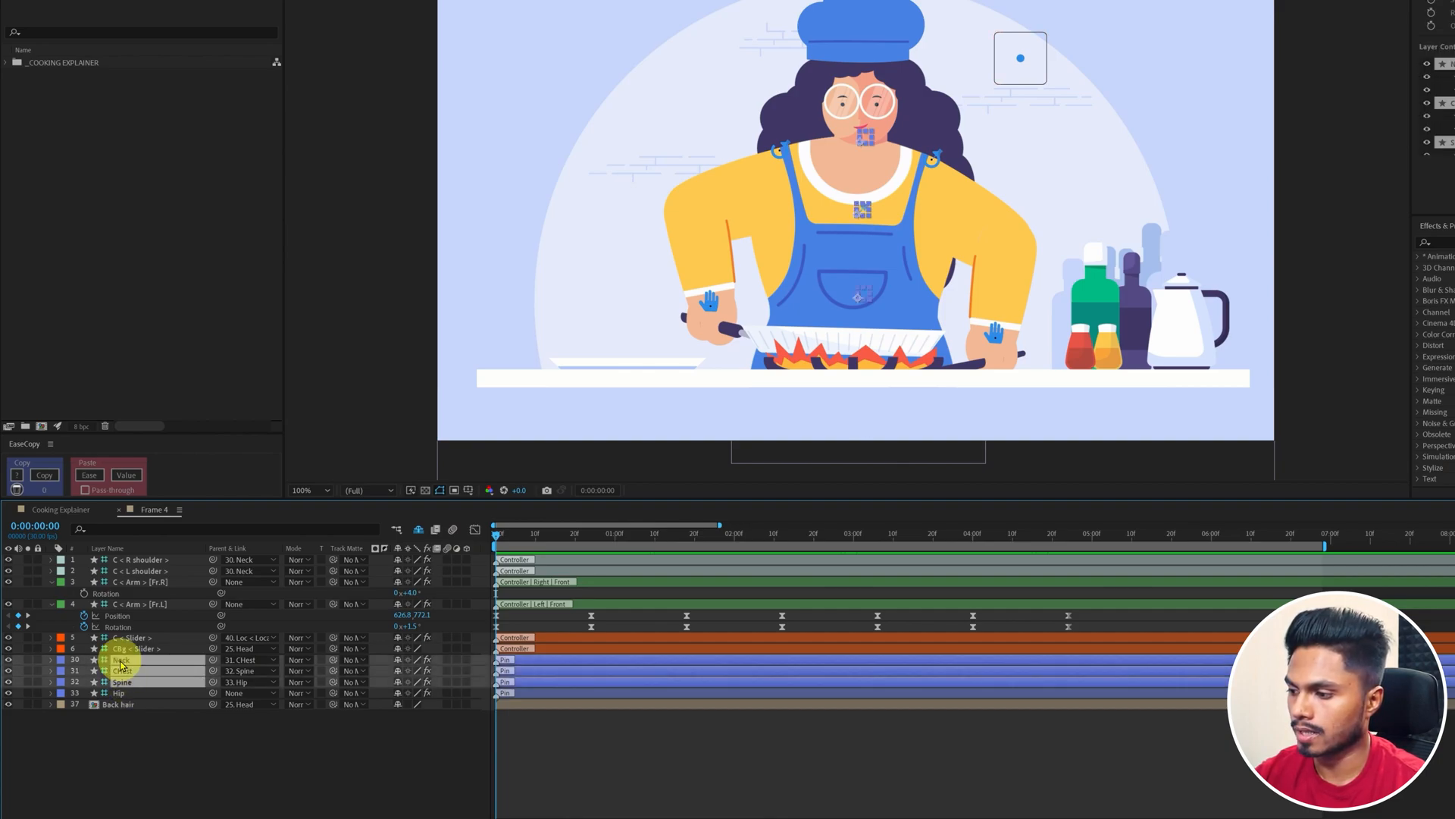
key("r")
left_click(85, 671)
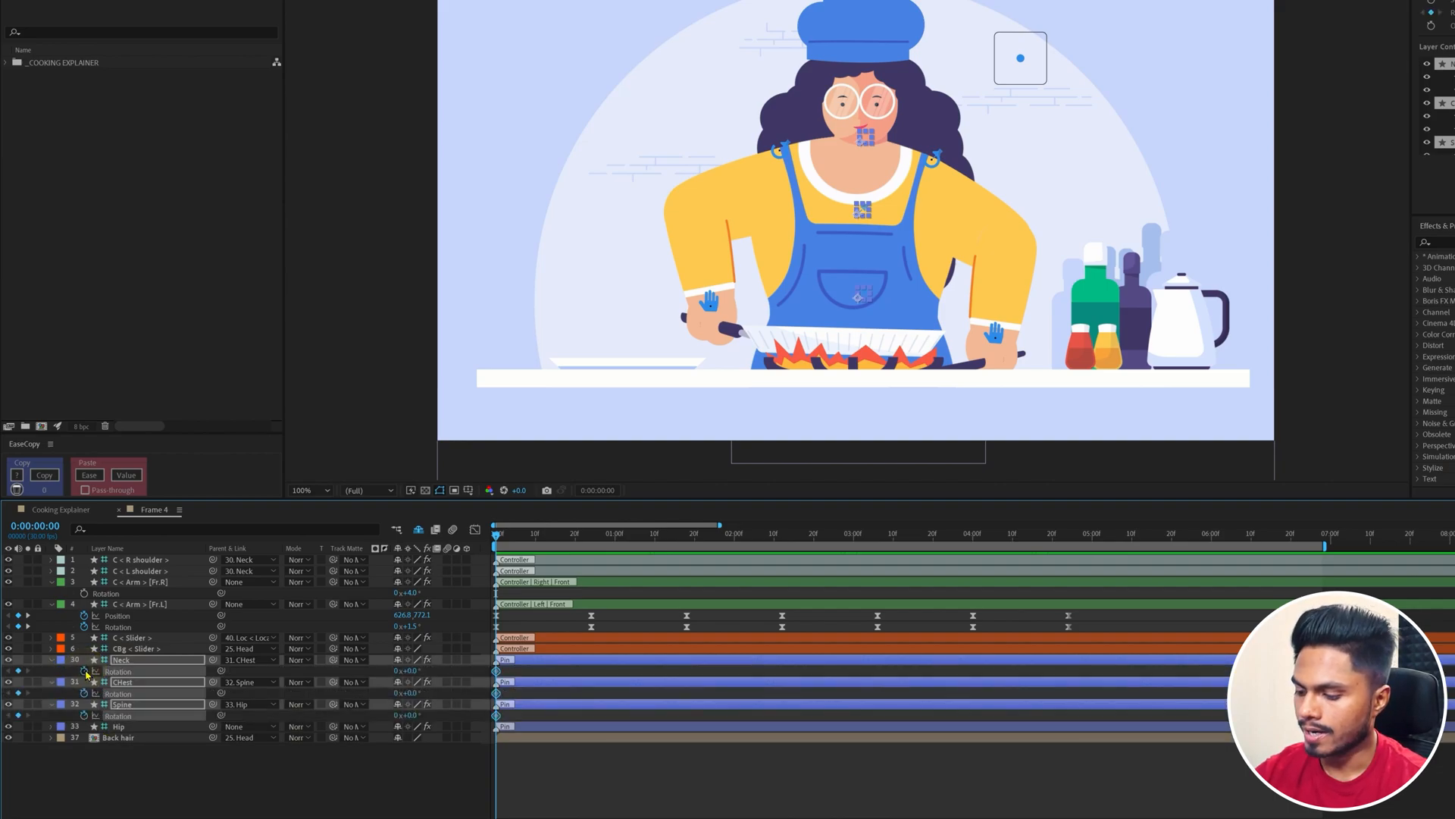
Step: Add rotation keyframes for Neck, Chest and Spine at 0:00:00:24 and return to the first frame
key("k")
left_click(18, 671)
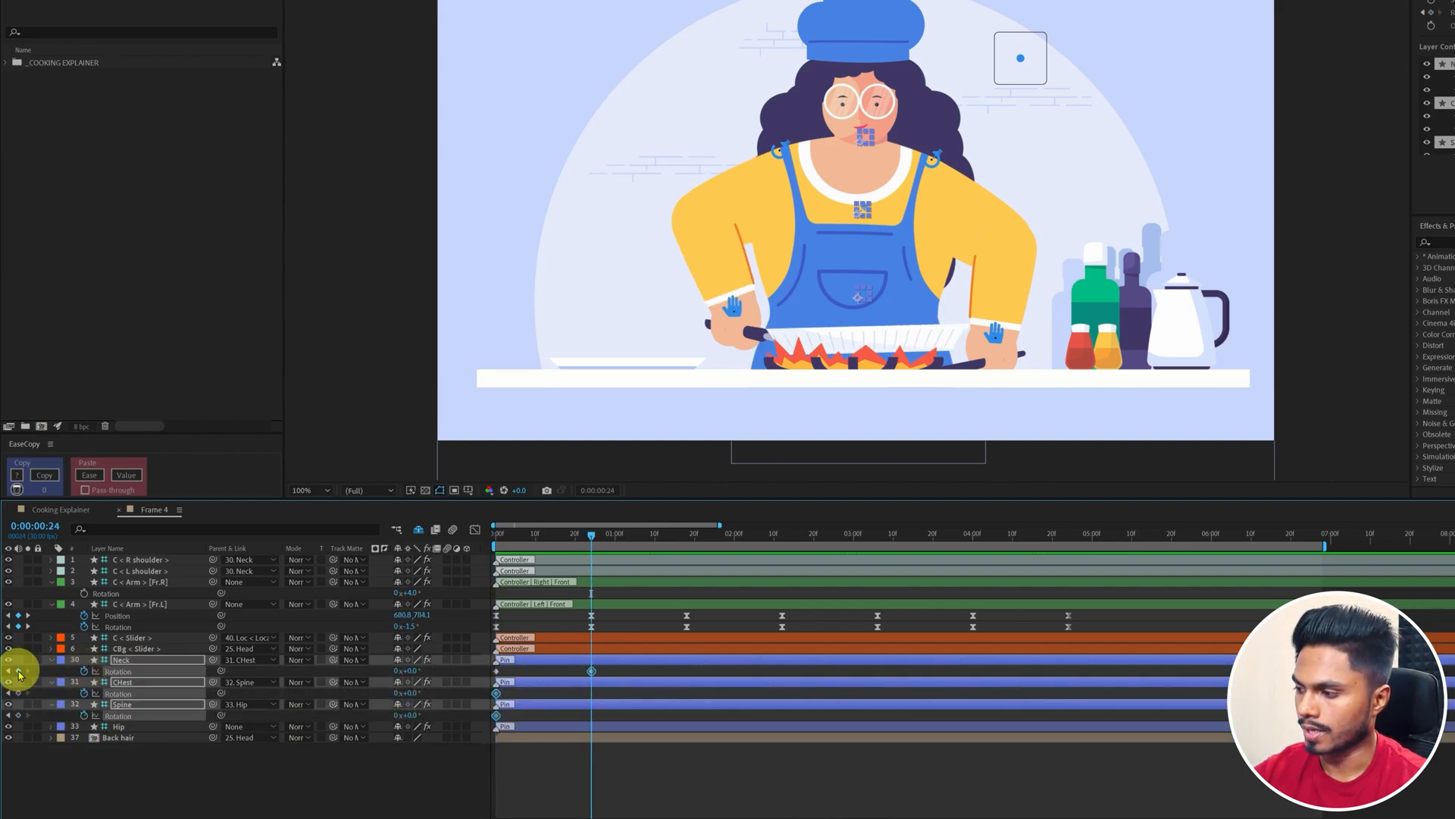
key("Home")
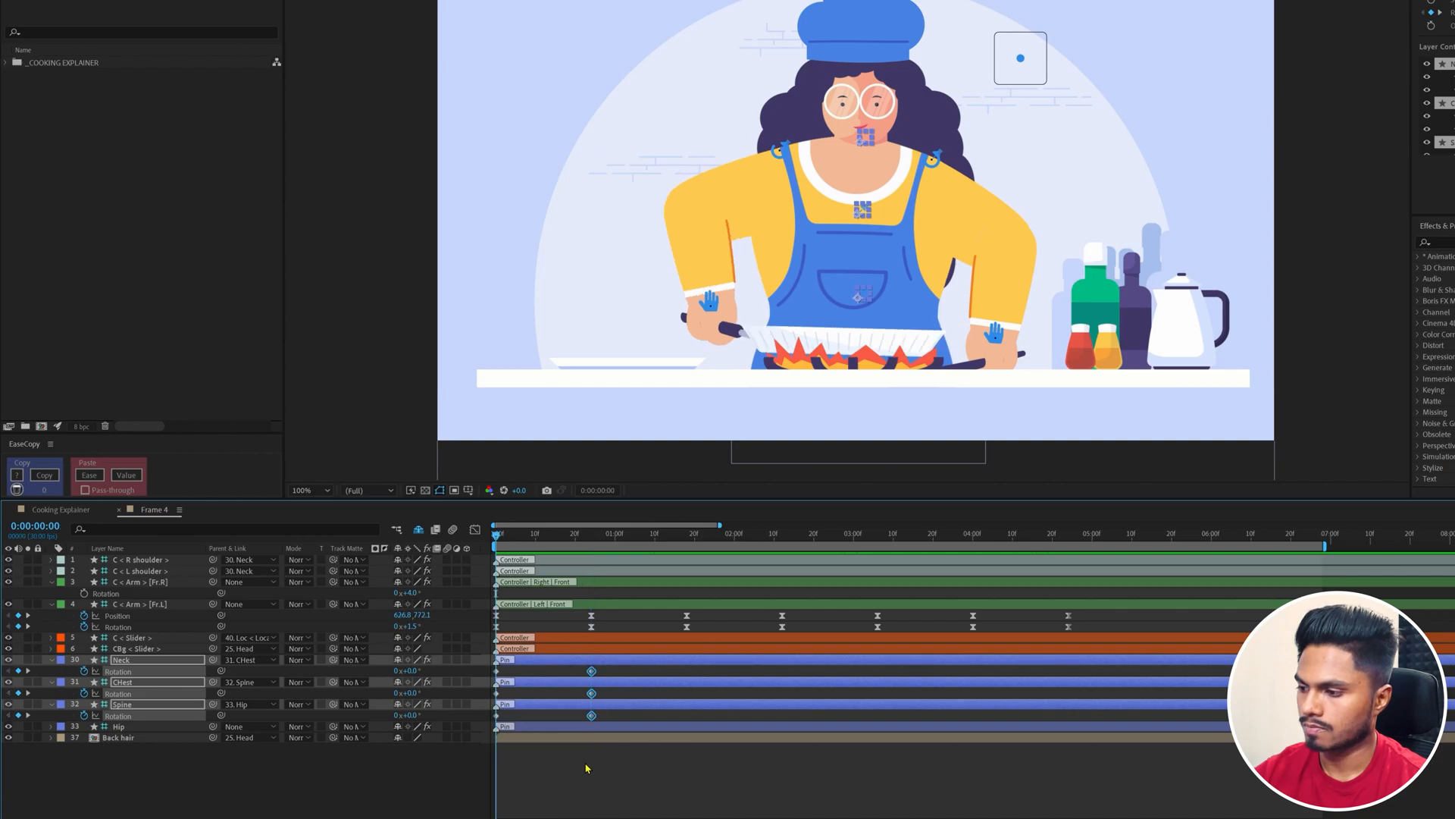
left_click(585, 763)
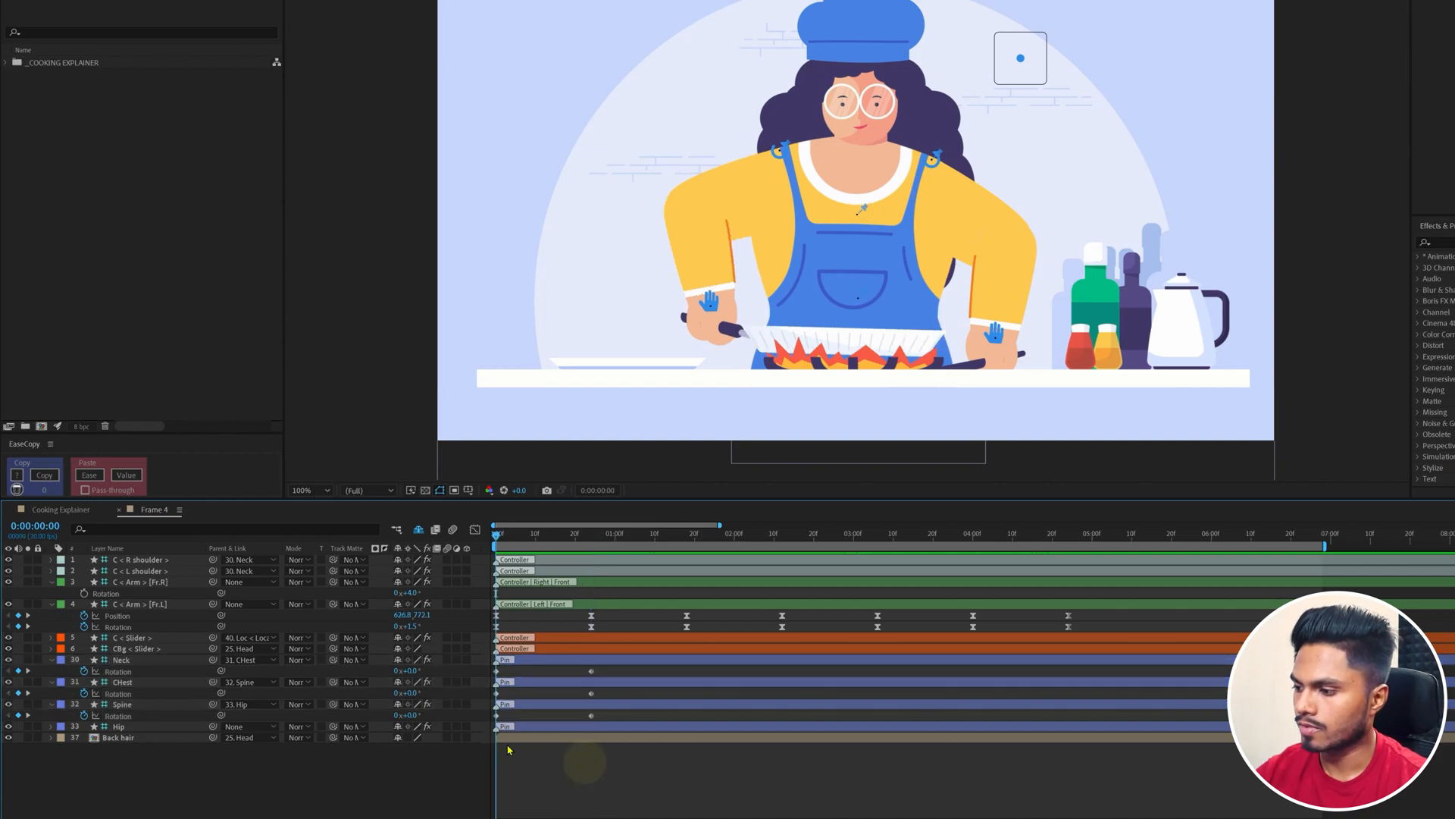
Step: Set the rotation of Neck, Chest and Spine together to -1° at frame 0
left_click(121, 660)
left_click(144, 704, "shift")
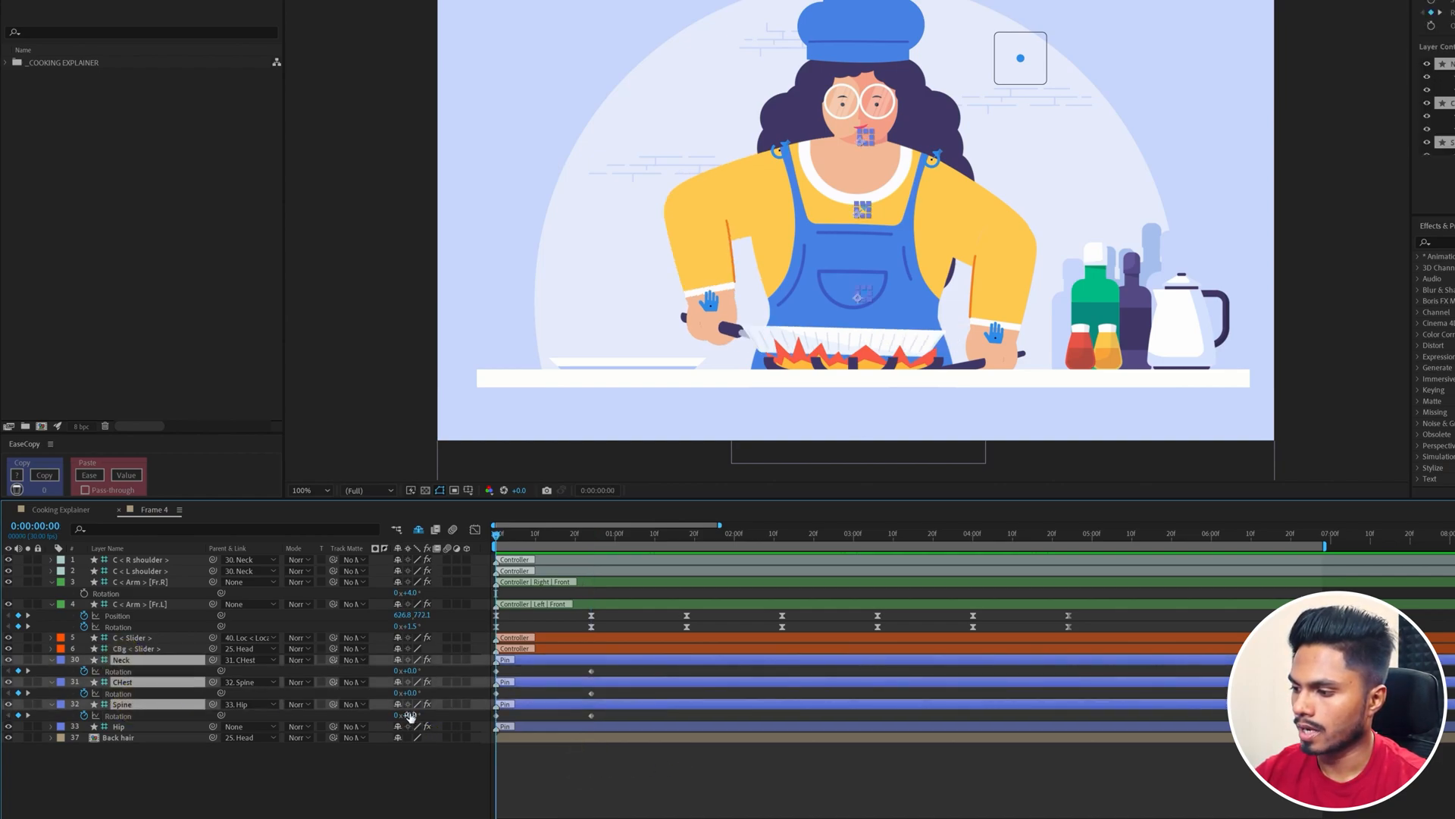
left_click(410, 716)
type("-1")
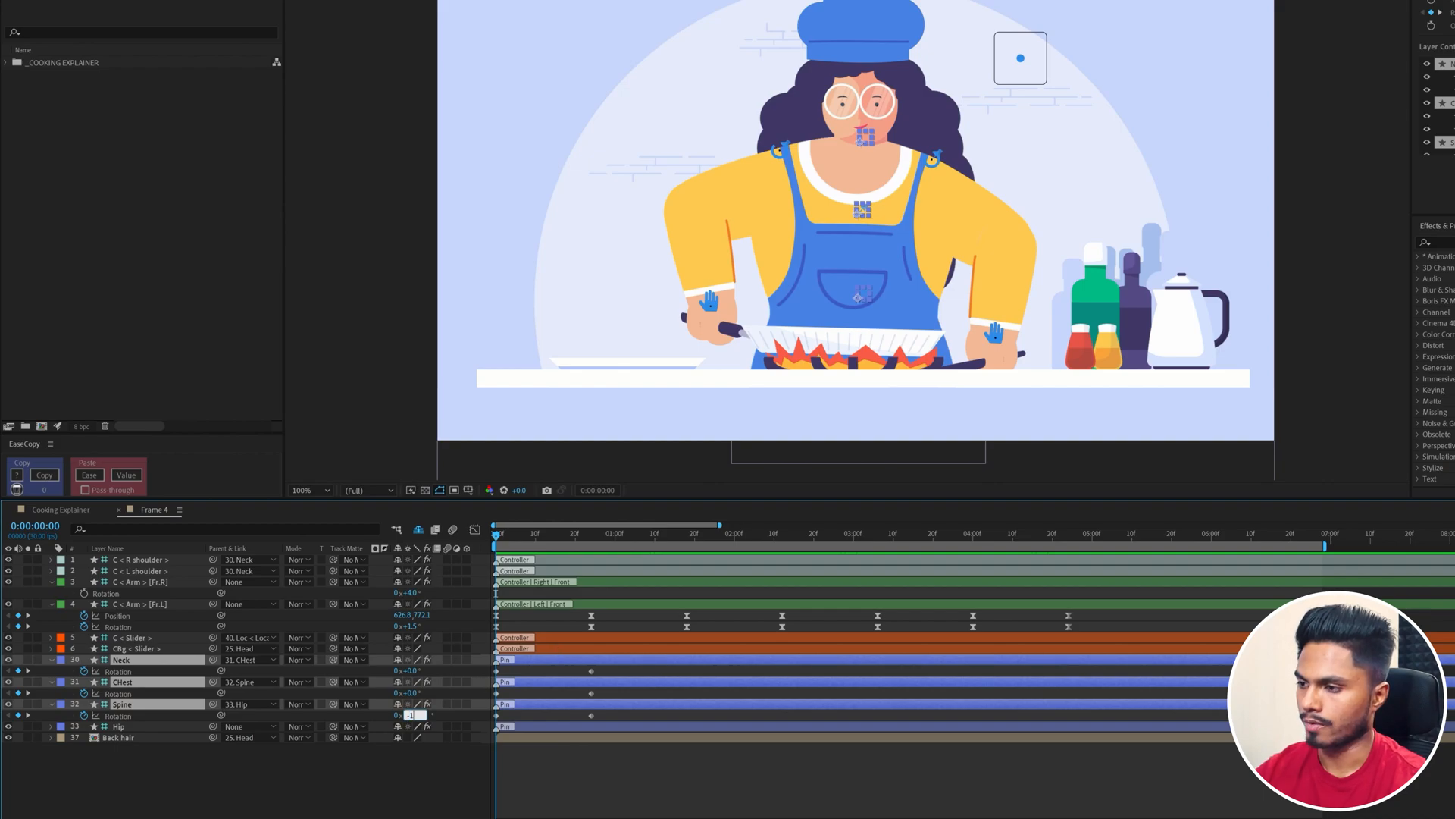
key("Return")
Step: Set the Neck, Chest and Spine rotation to 1° at the 0:00:00:24 keyframe
key("k")
left_click(413, 670)
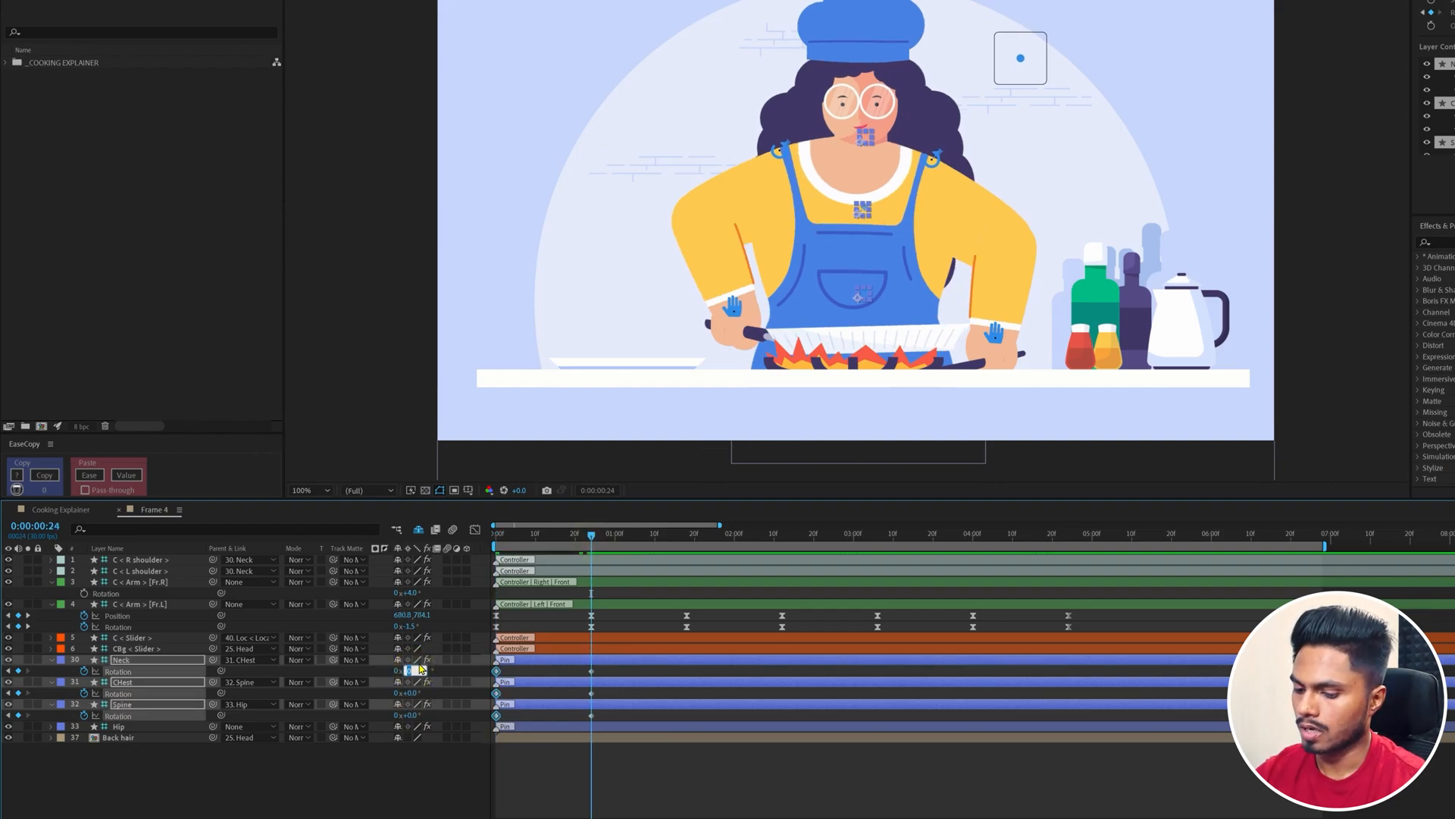
type("1")
key("Return")
Step: Set the Neck, Chest and Spine rotation to -1° at 0:00:01:18
left_click(686, 537)
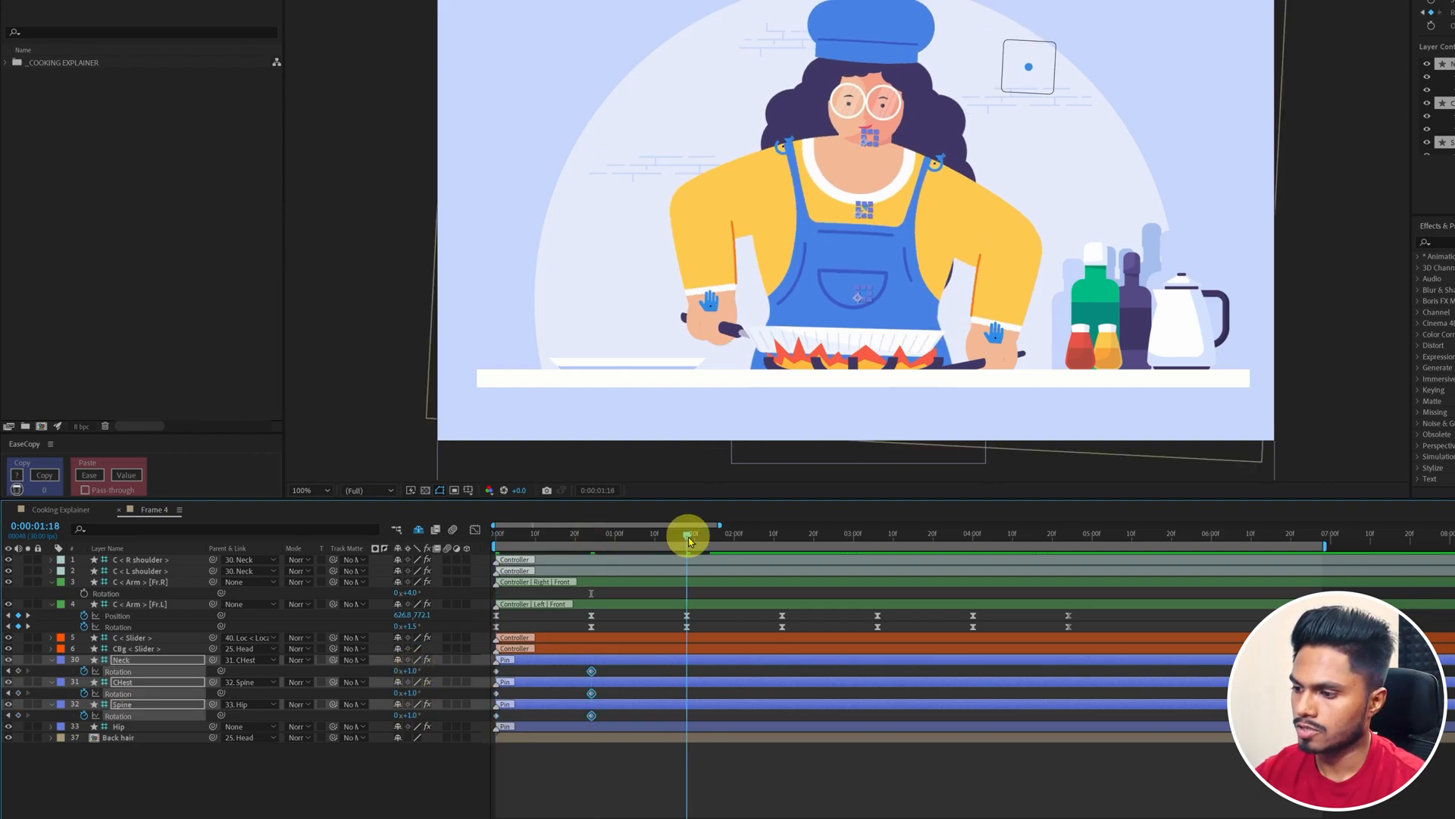
left_click(412, 671)
type("-1")
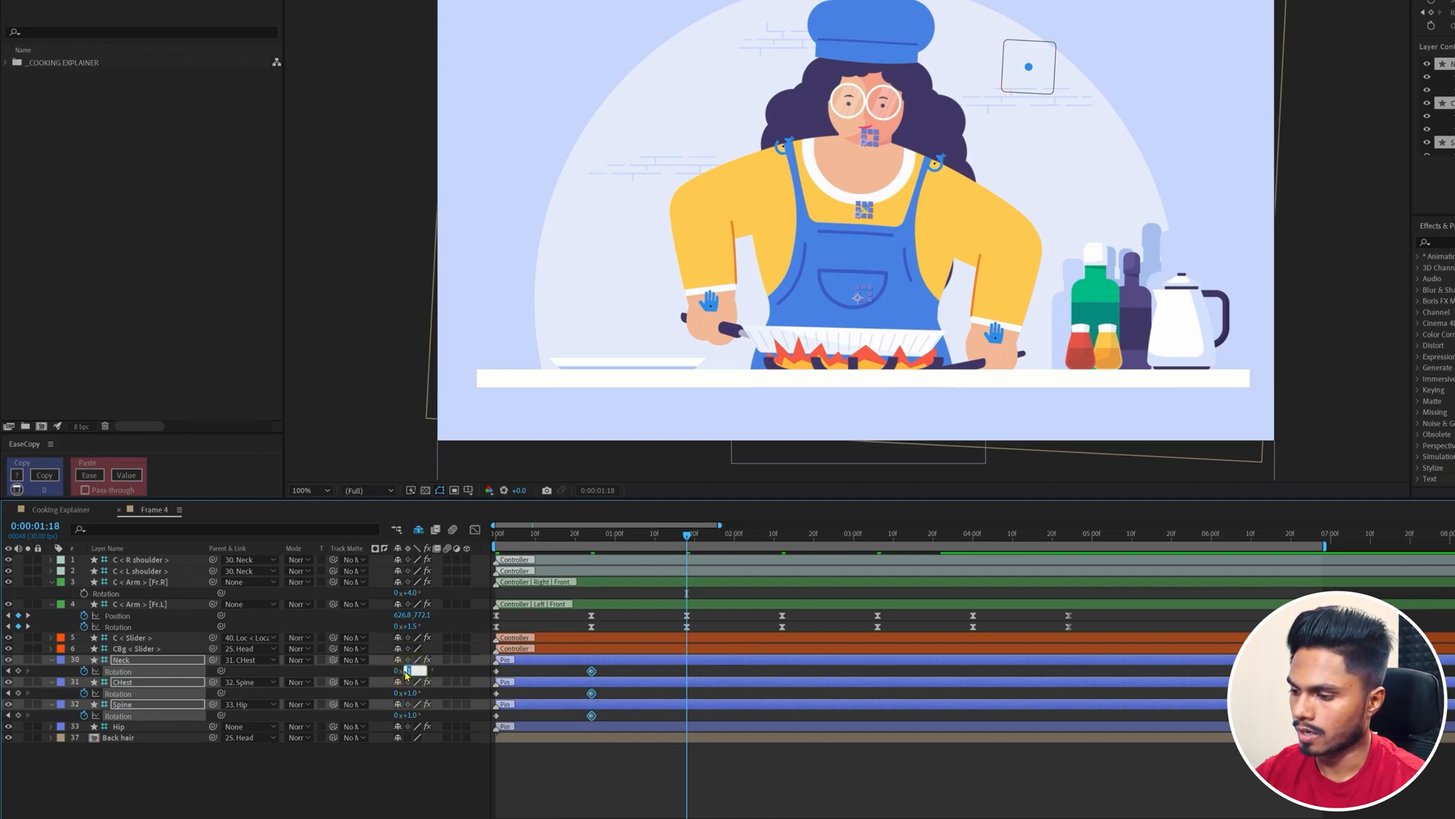
key("Return")
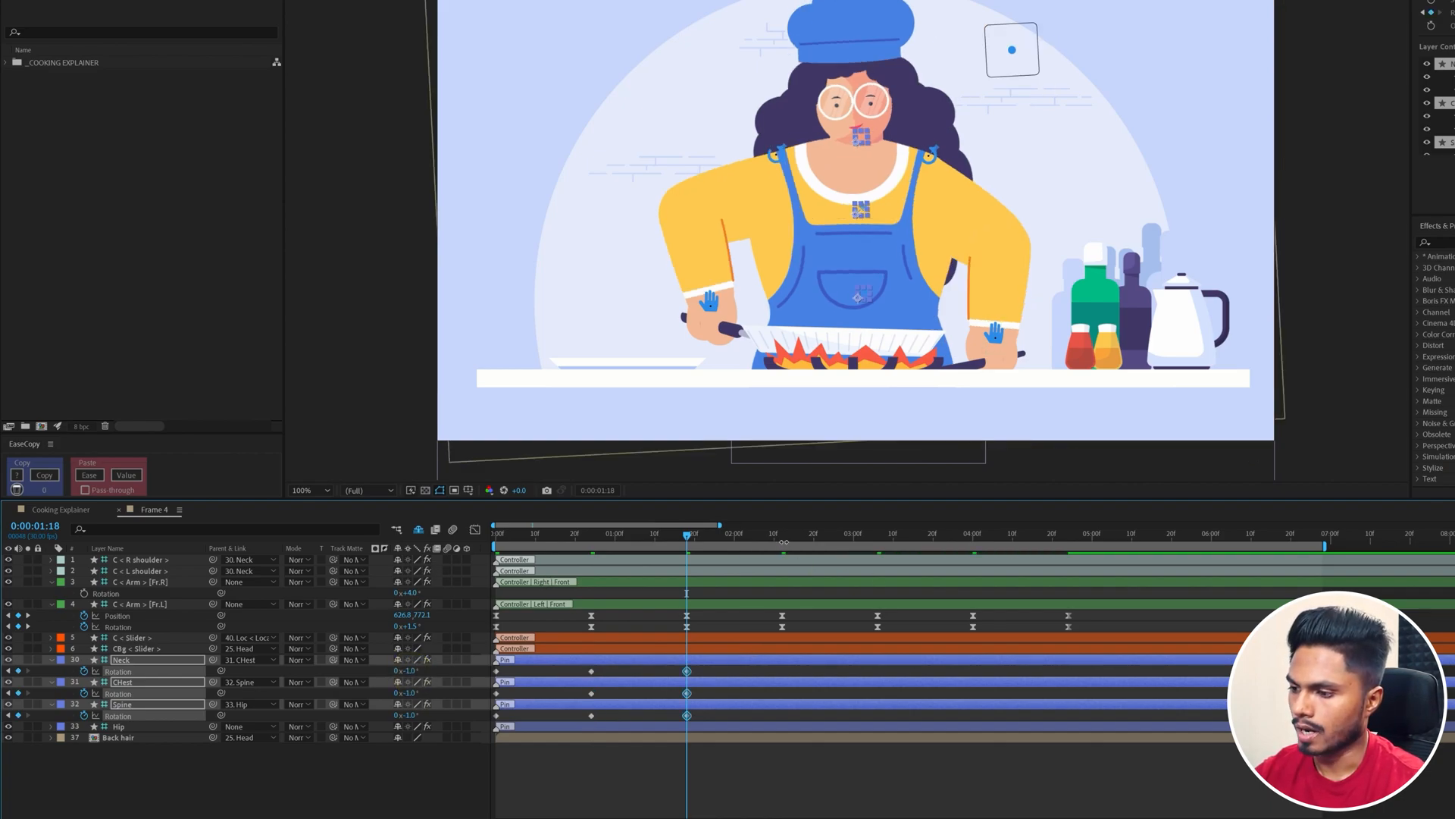
Step: Duplicate the three rotation keyframes of Neck, Chest and Spine, layer by layer, so each copy starts at 0:00:01:18
left_click_drag(696, 668, 481, 673)
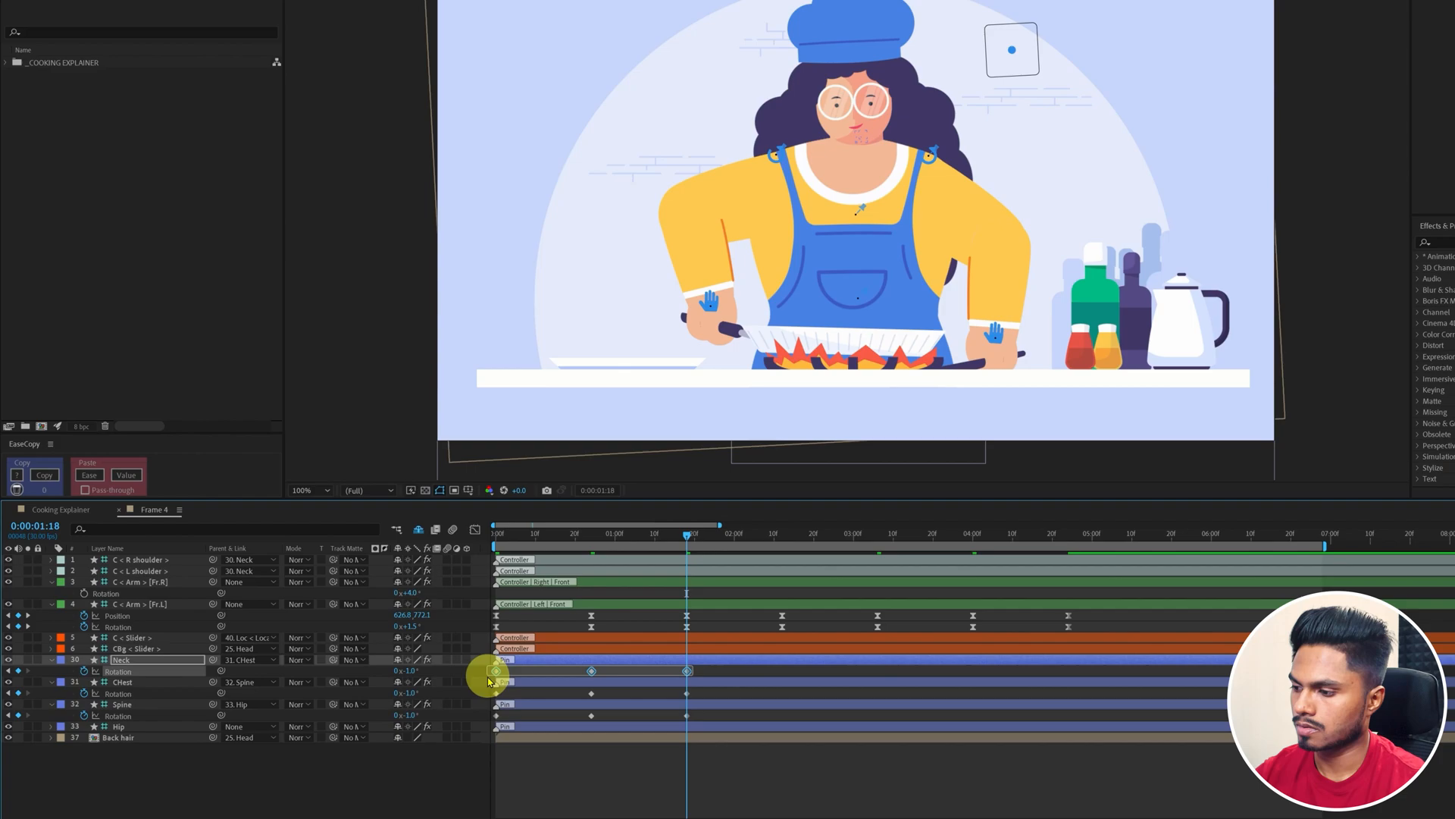
key("ctrl+v")
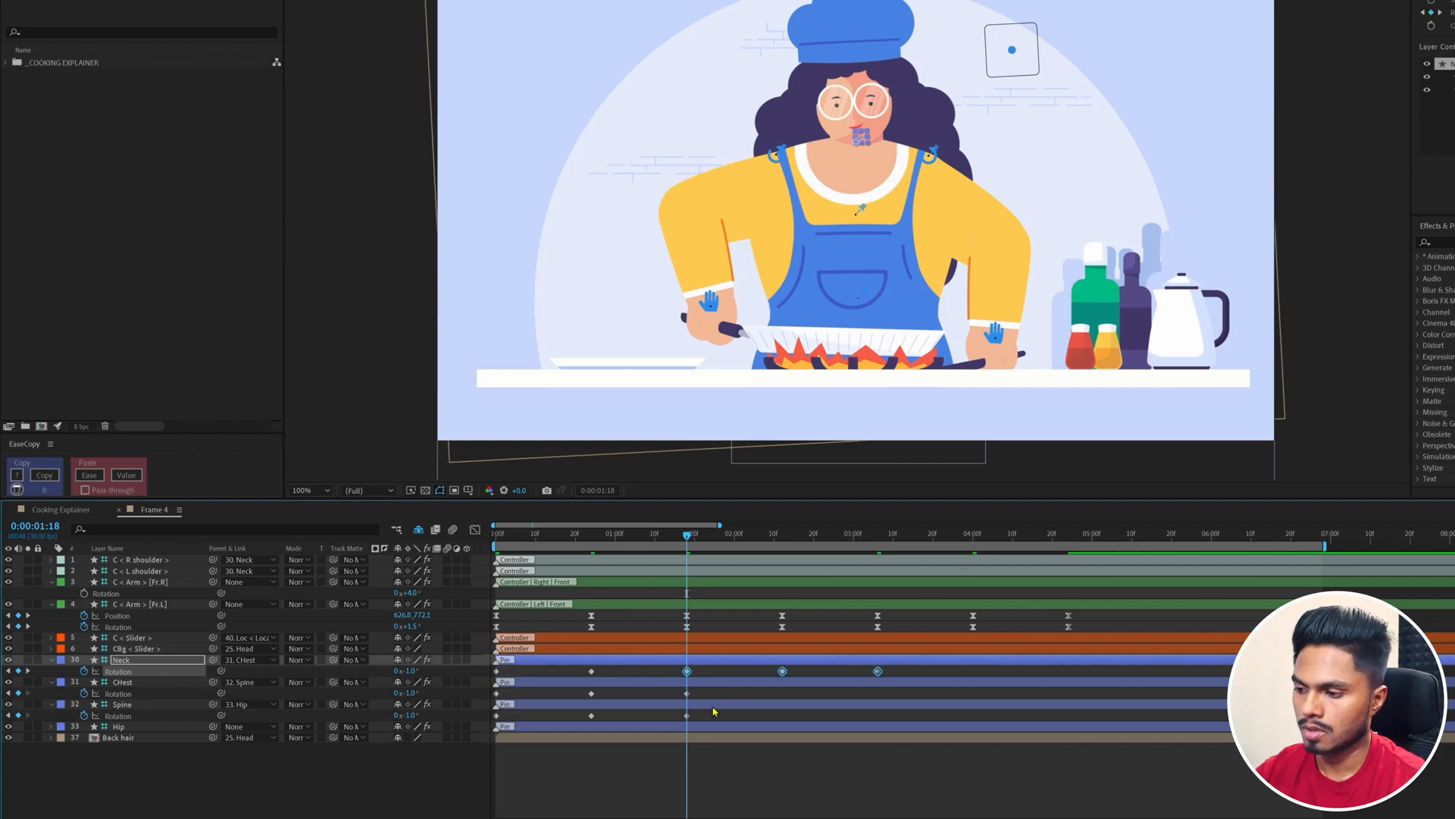
key("ctrl+c")
left_click_drag(702, 688, 462, 723)
key("ctrl+v")
key("ctrl+c")
key("ctrl+v")
Step: Duplicate the last three rotation keyframes of Neck, Chest and Spine so each copy starts at 0:00:03:06
key("k")
key("k")
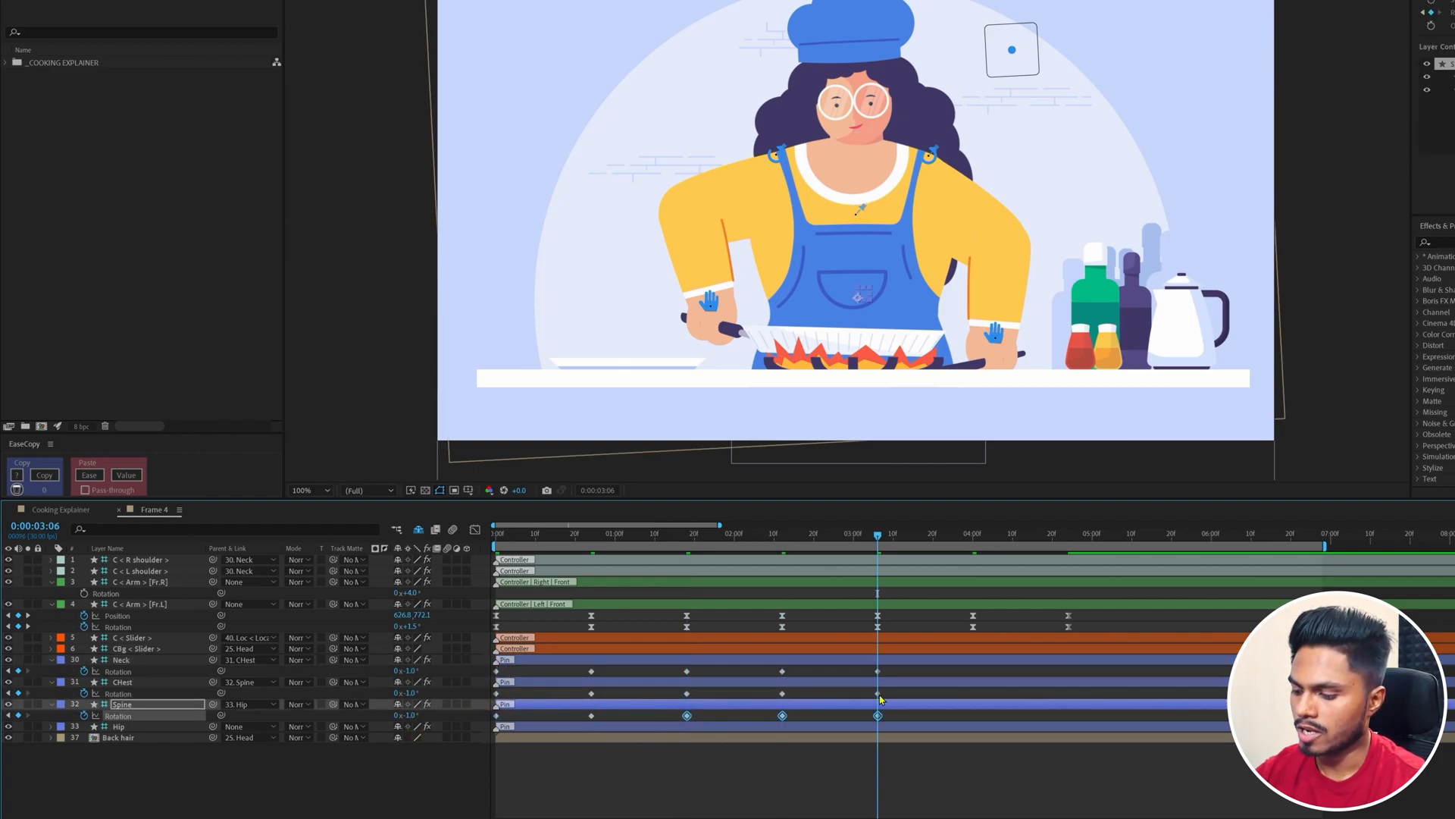
left_click_drag(887, 667, 684, 681)
key("ctrl+c")
key("ctrl+v")
left_click_drag(888, 688, 656, 724)
key("ctrl+c")
key("ctrl+v")
key("ctrl+c")
key("ctrl+v")
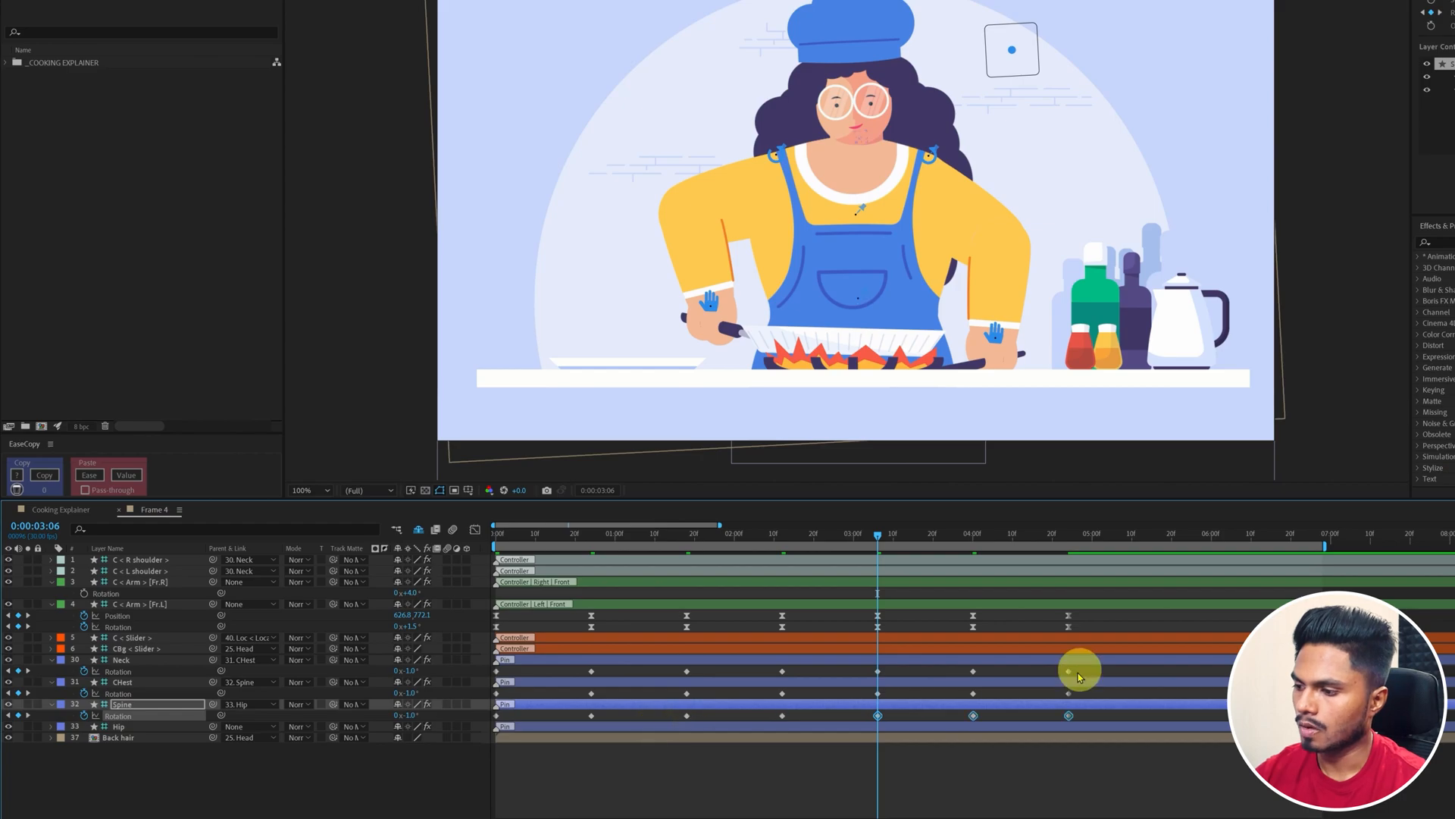
Step: Apply Easy Ease to all rotation keyframes of the Neck, Chest and Spine layers
left_click_drag(1081, 667, 449, 740)
key("F9")
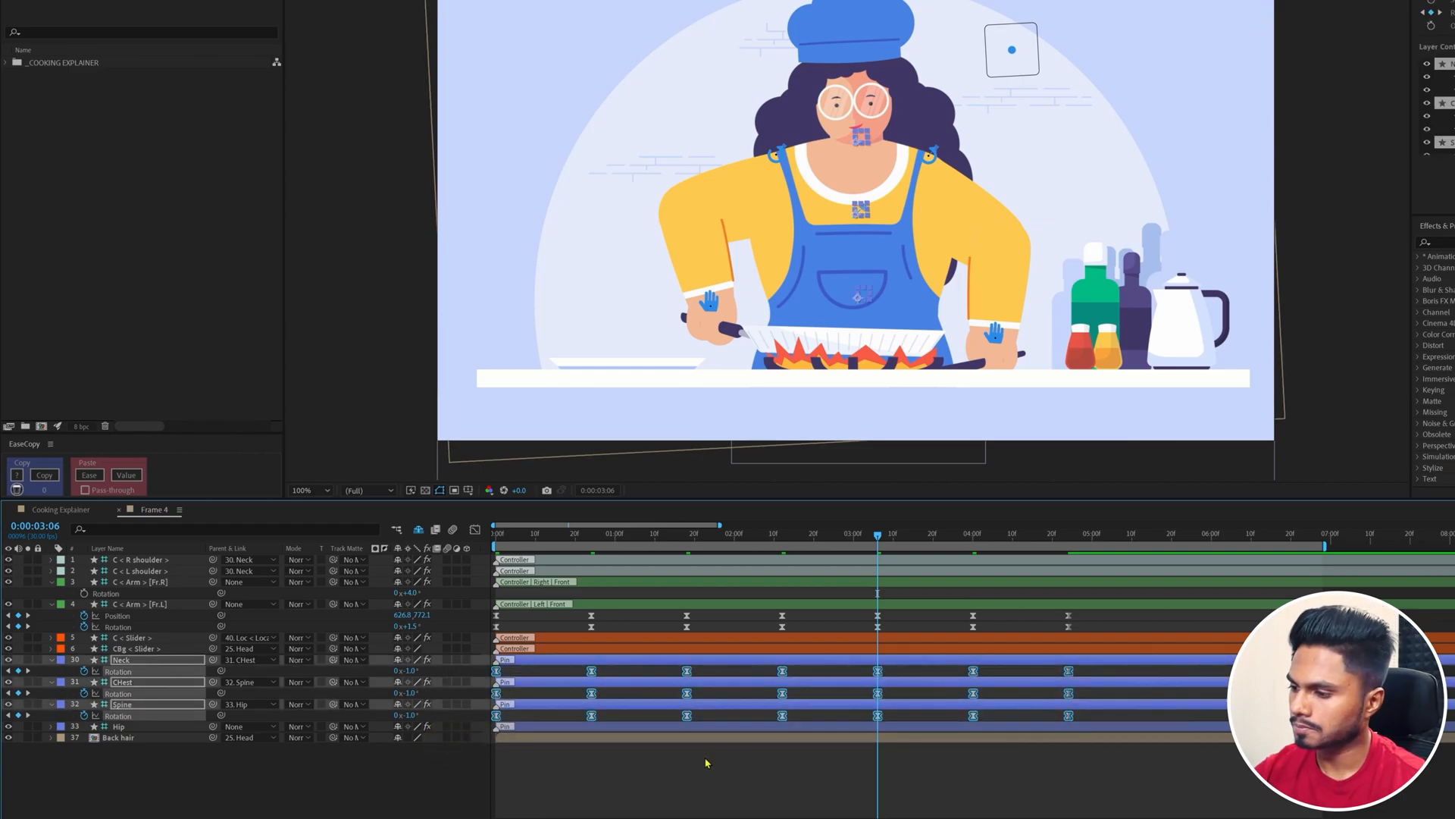
left_click(705, 763)
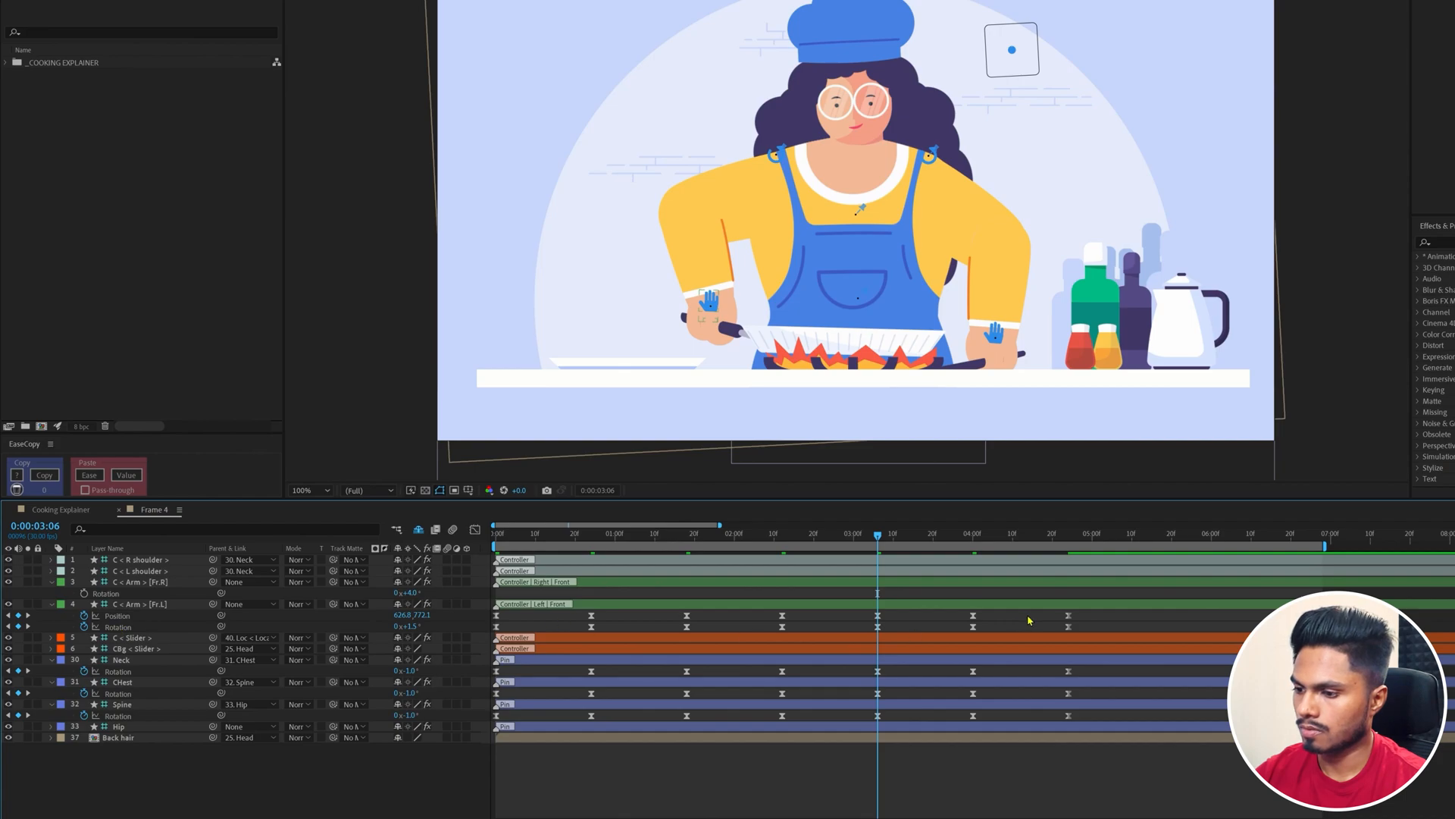
Step: Use EaseCopy to transfer the left arm's rotation easing to the Neck, Chest and Spine rotation keyframes, and preview from the start
left_click_drag(1089, 633, 478, 622)
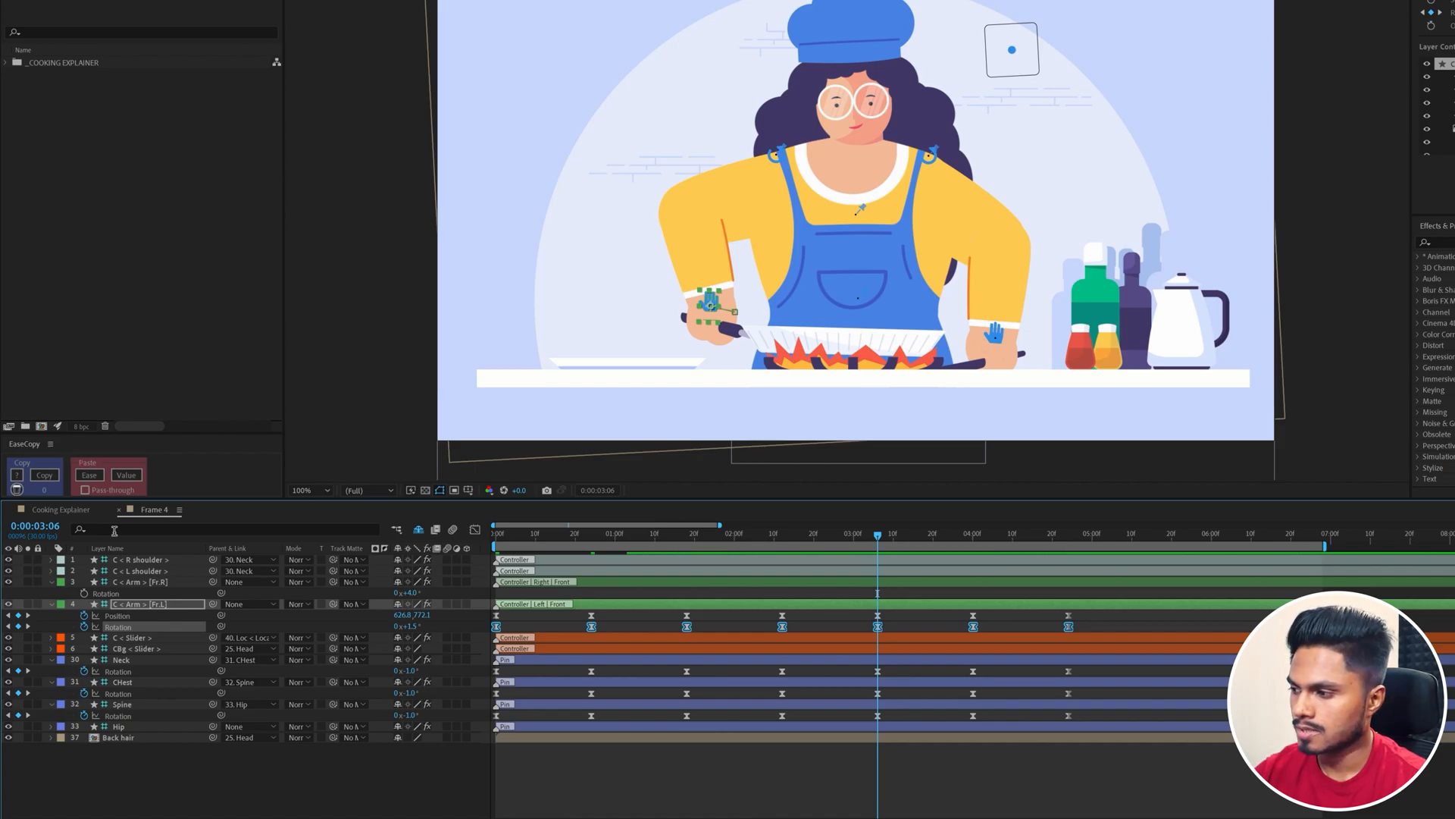
left_click(40, 479)
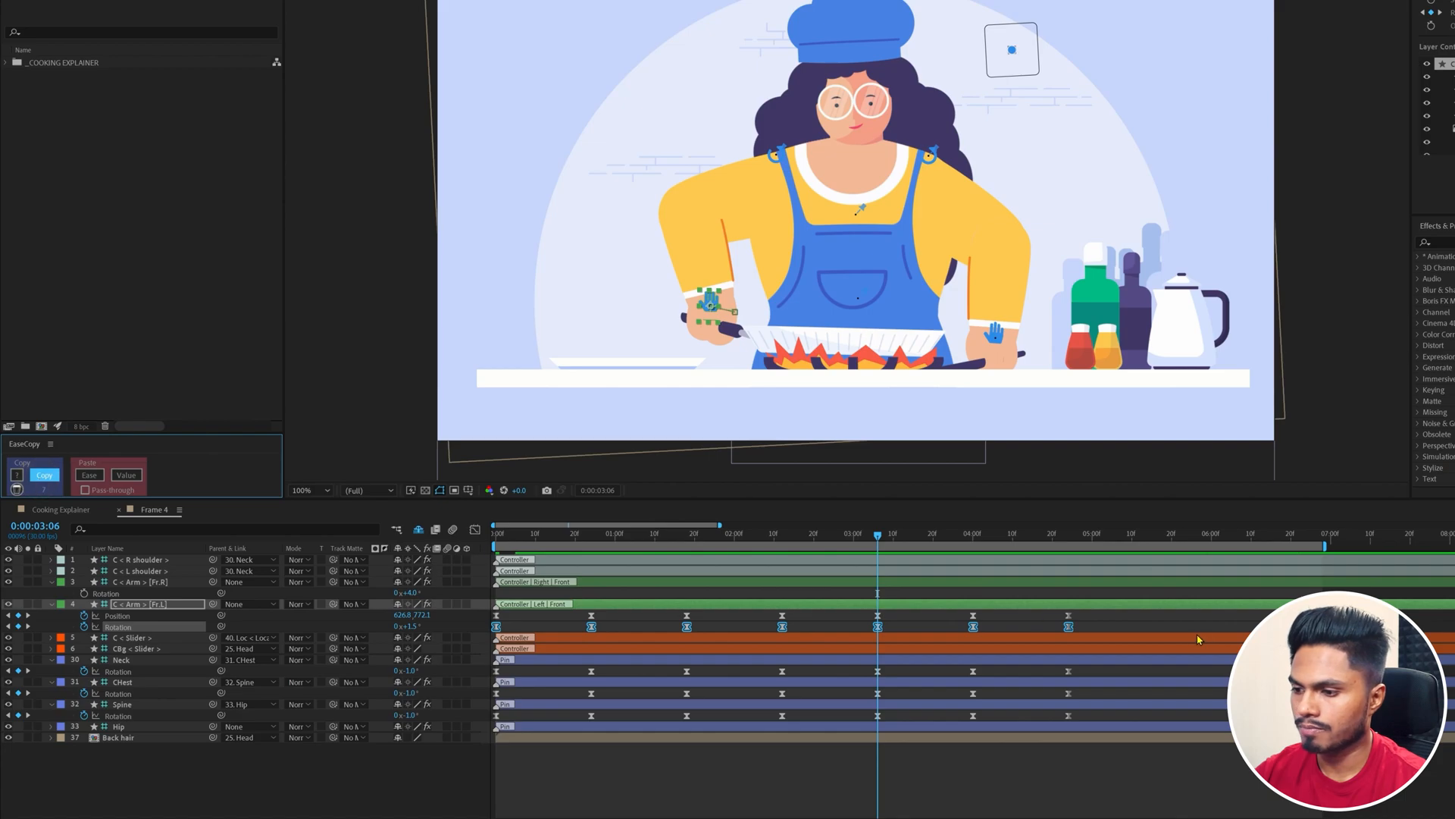
left_click_drag(1089, 675, 475, 753)
left_click(89, 475)
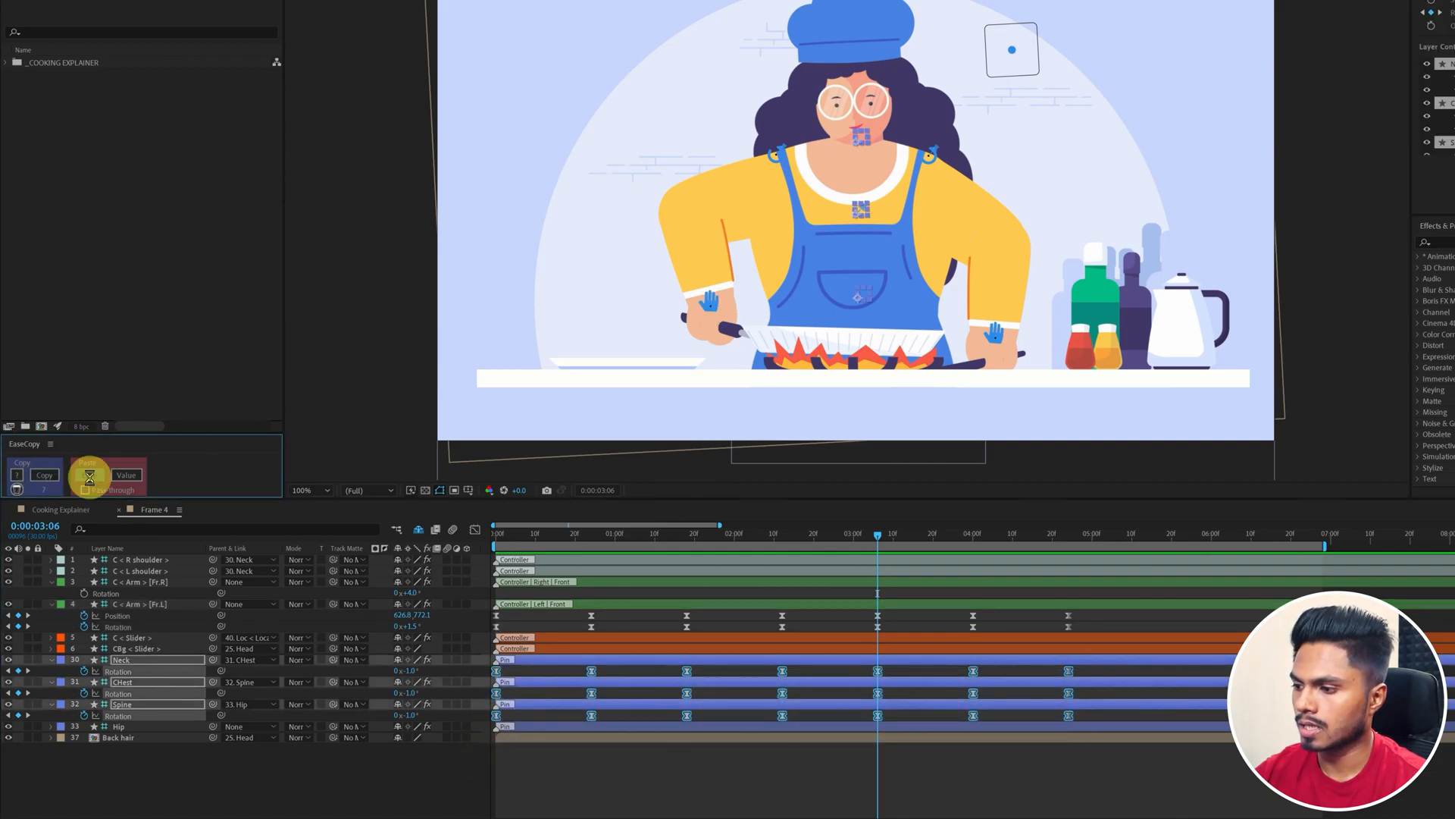
left_click_drag(503, 535, 471, 543)
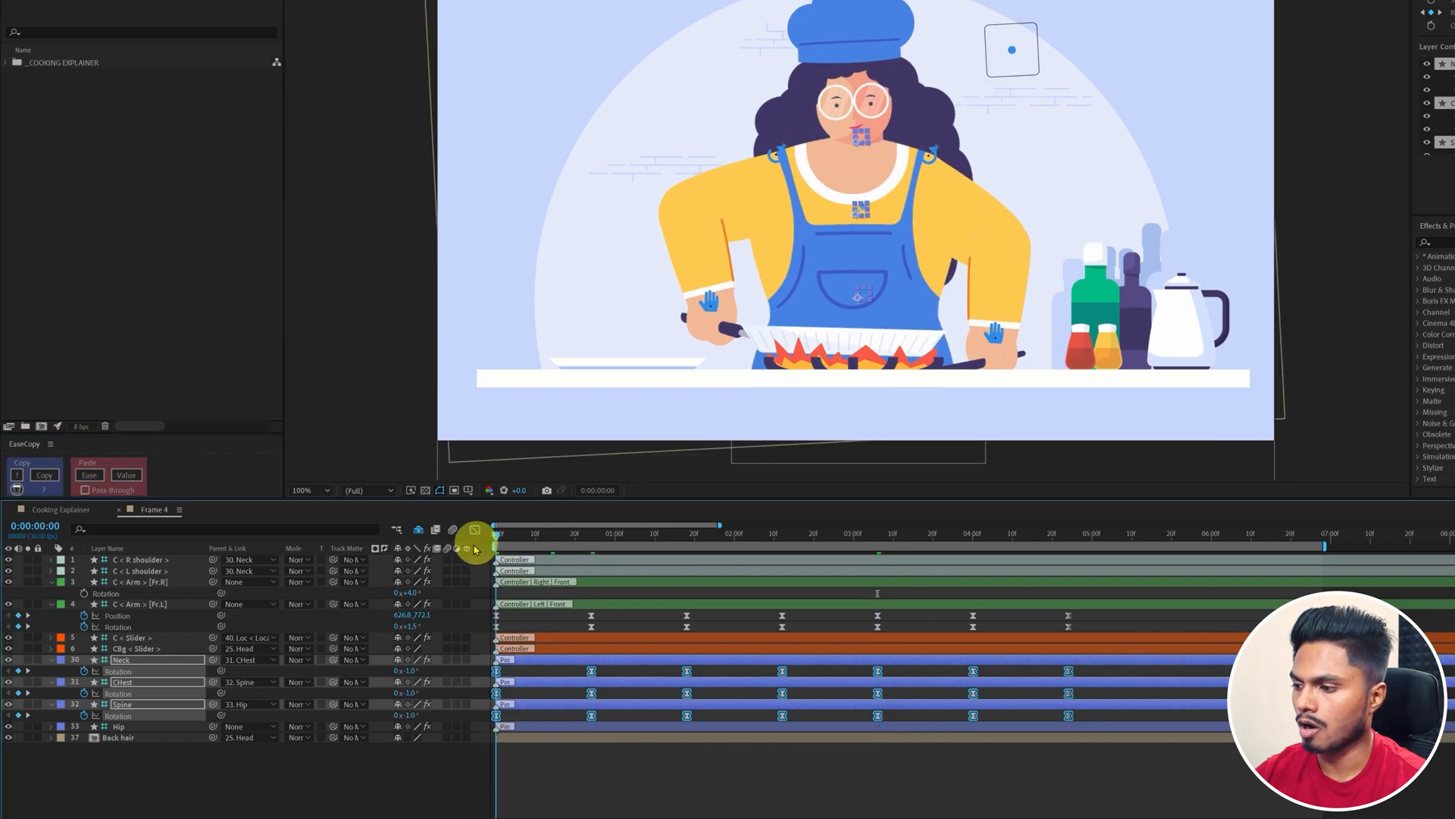
key("space")
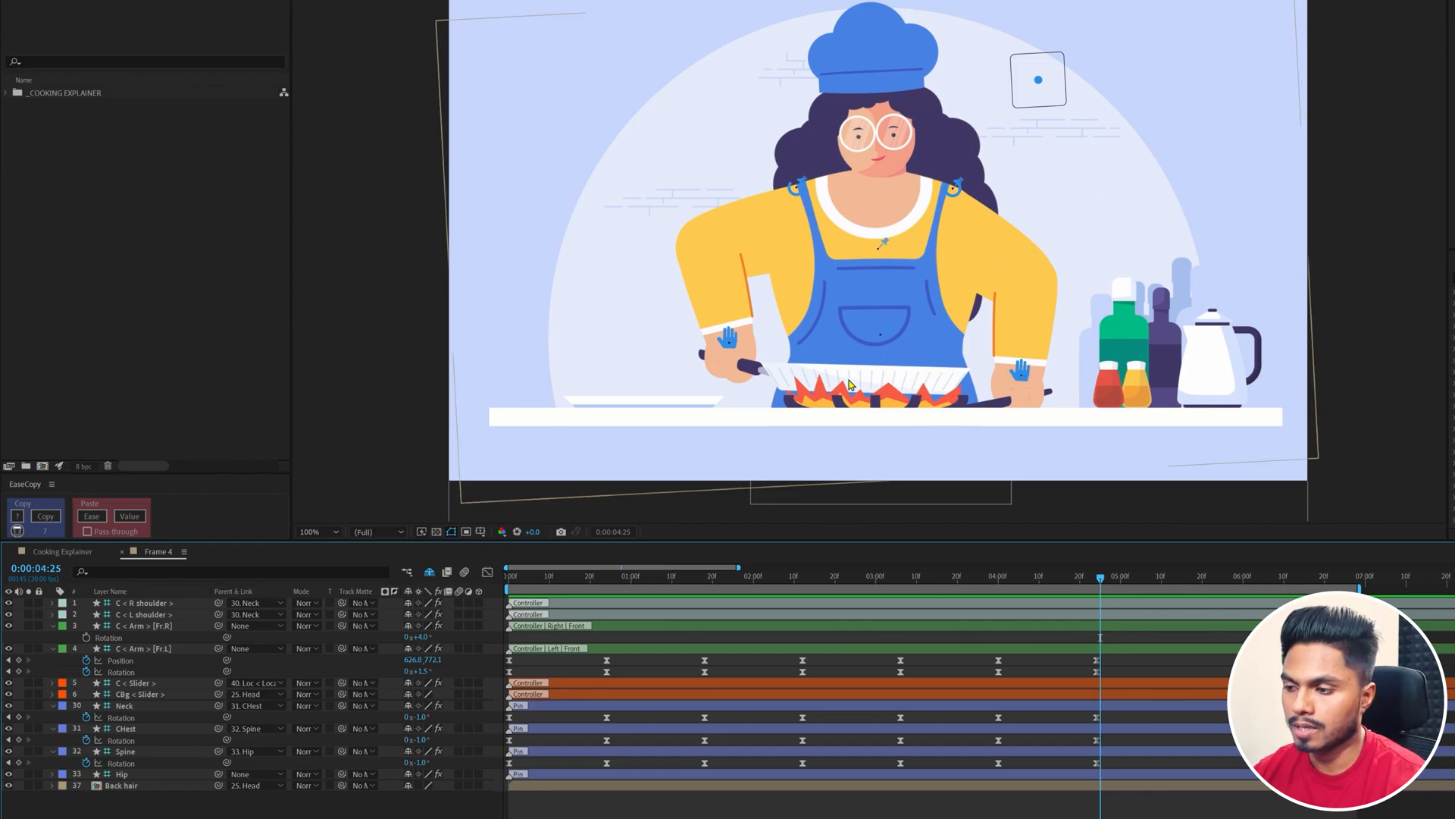
Step: Move the final left arm, Neck, Chest and Spine keyframes to 0:00:04:29
left_click_drag(1052, 589, 1111, 578)
left_click_drag(1092, 653, 1118, 766)
Step: Add rotation and position keyframes to the right front arm controller at 0:00:04:00 and show both properties
key("j")
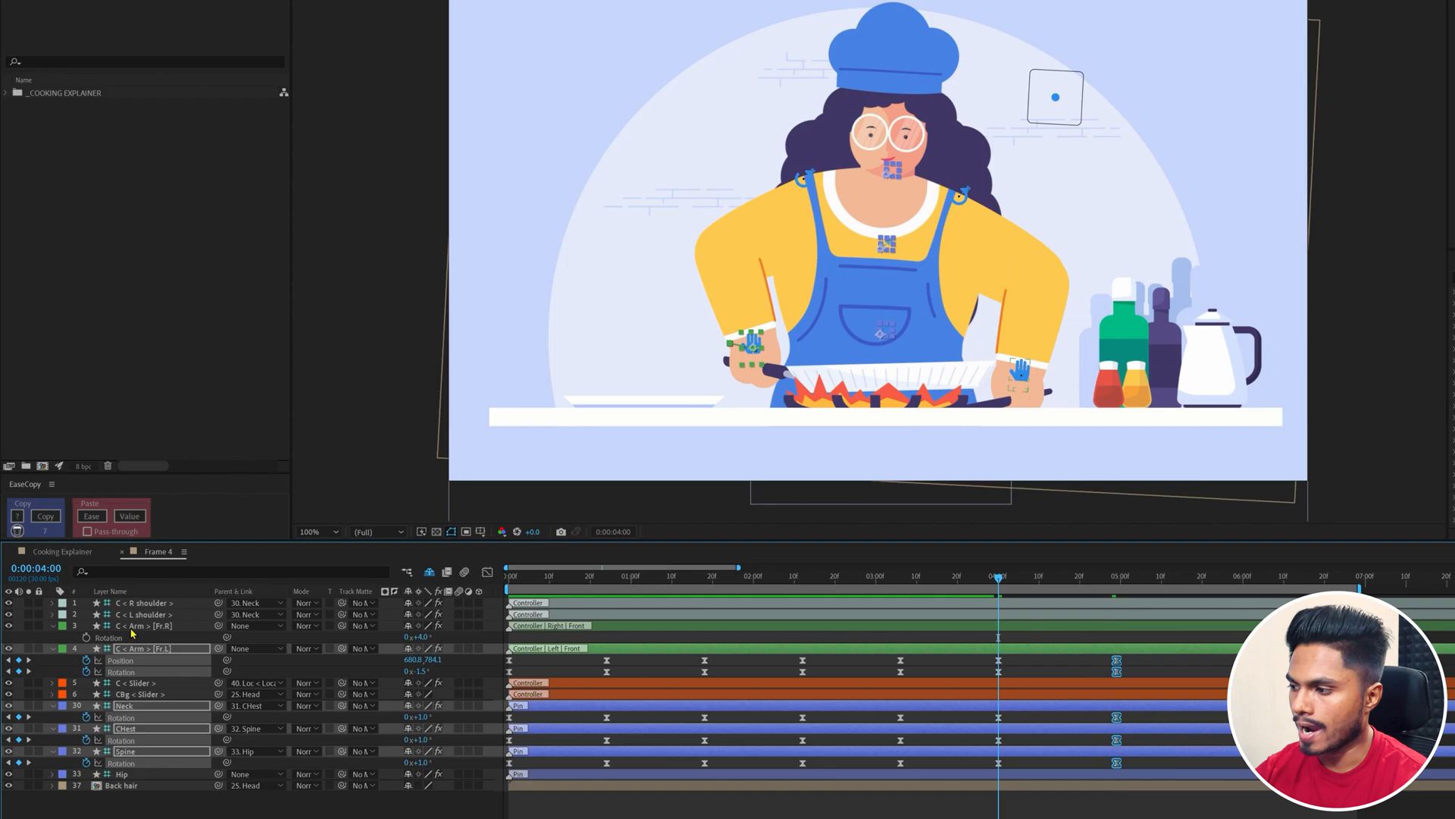
left_click(101, 636)
left_click(86, 637)
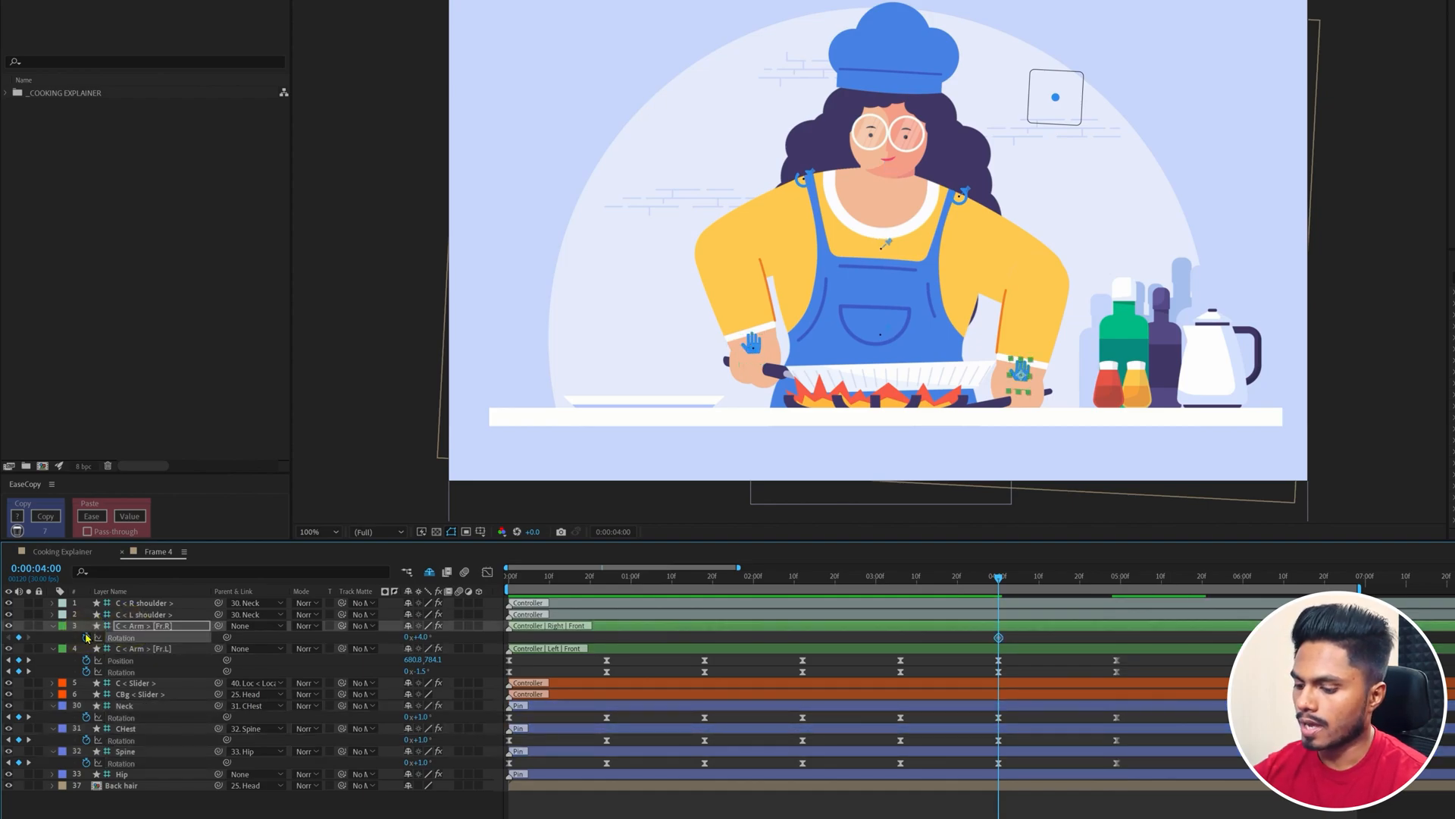
key("p")
left_click(86, 637)
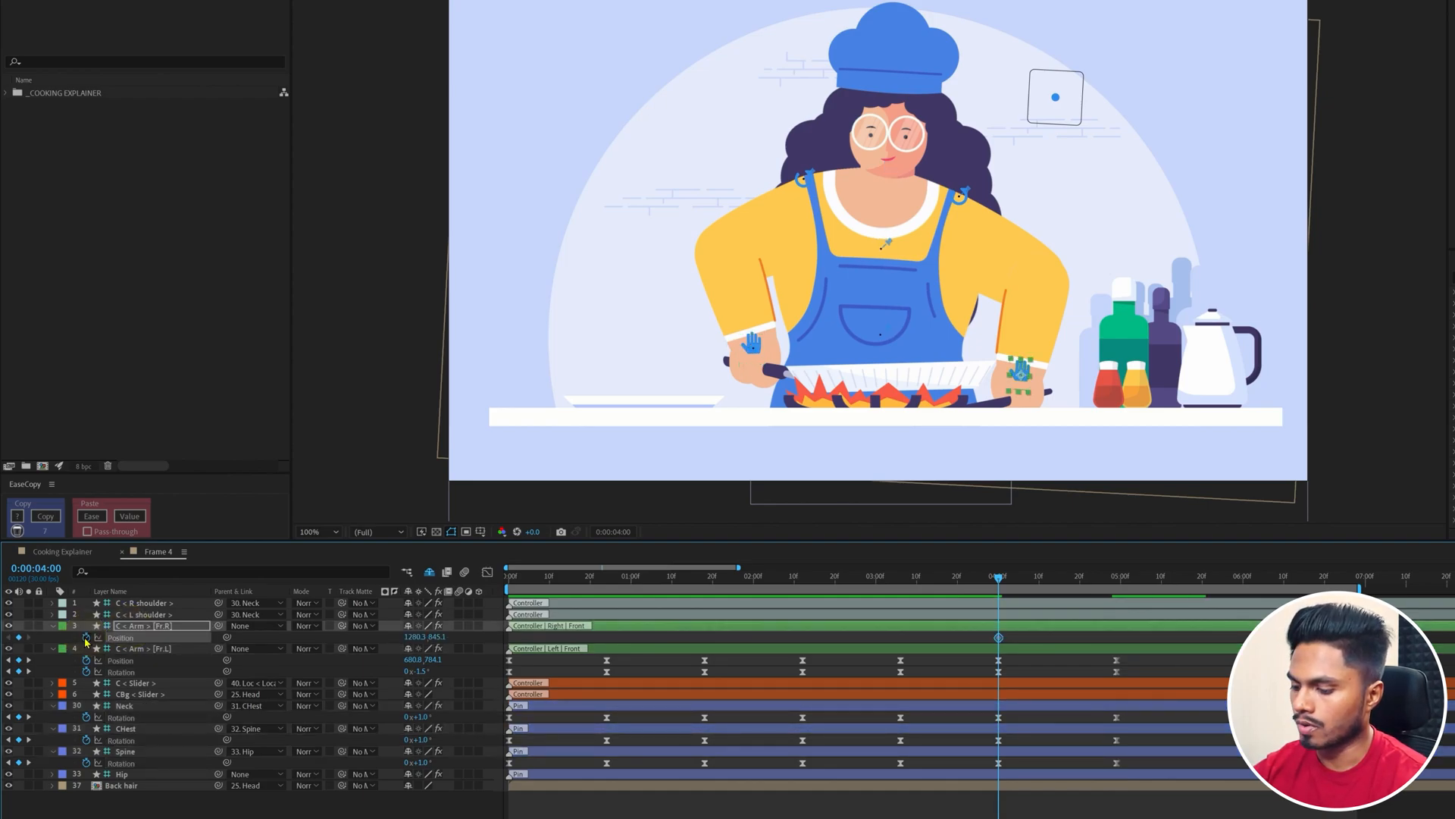
key("shift+r")
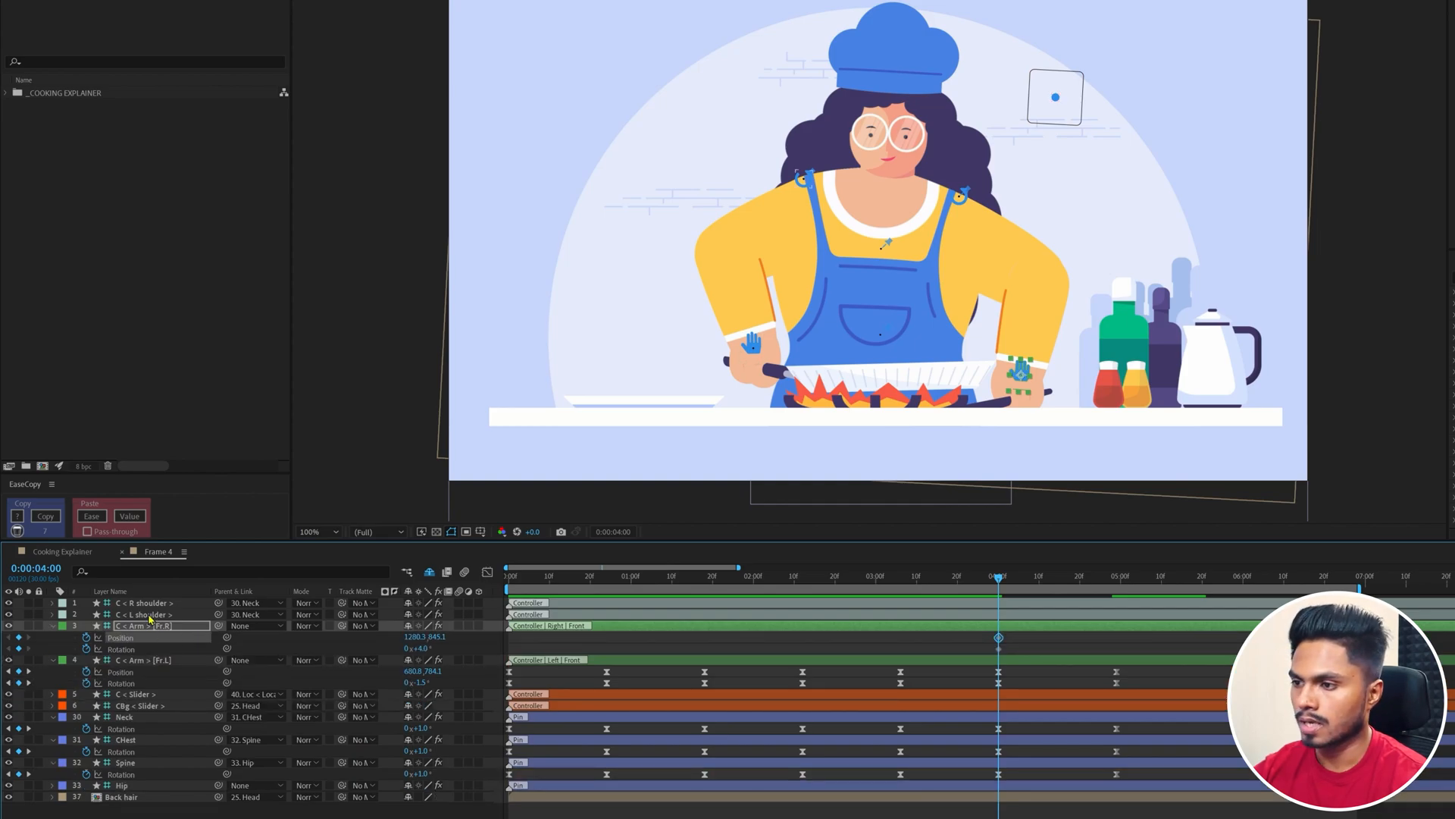
left_click(937, 648)
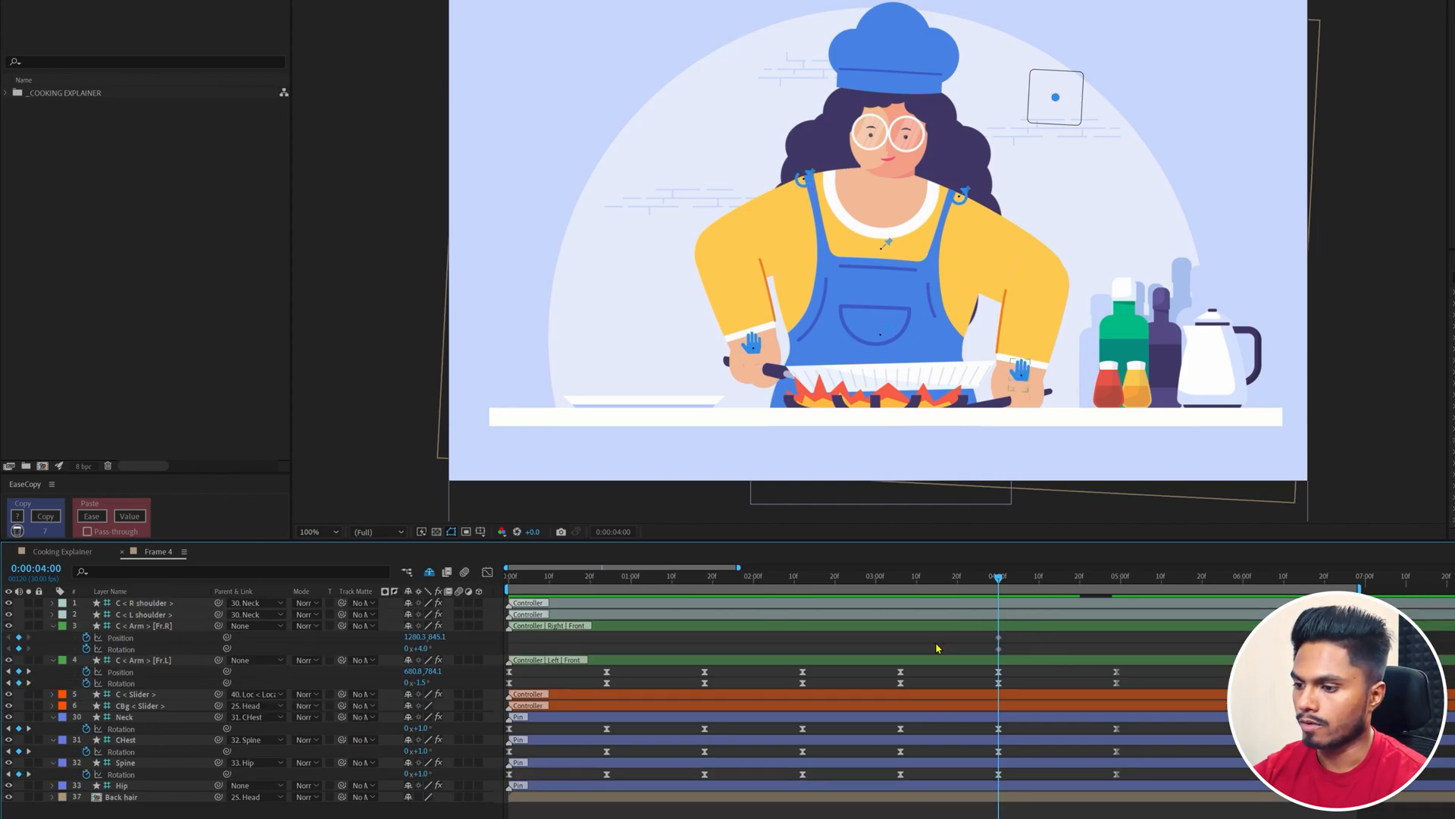
Step: Add a position keyframe to the R shoulder controller at 0:00:04:00 and go to the keyframes at 0:00:04:29
left_click(140, 603)
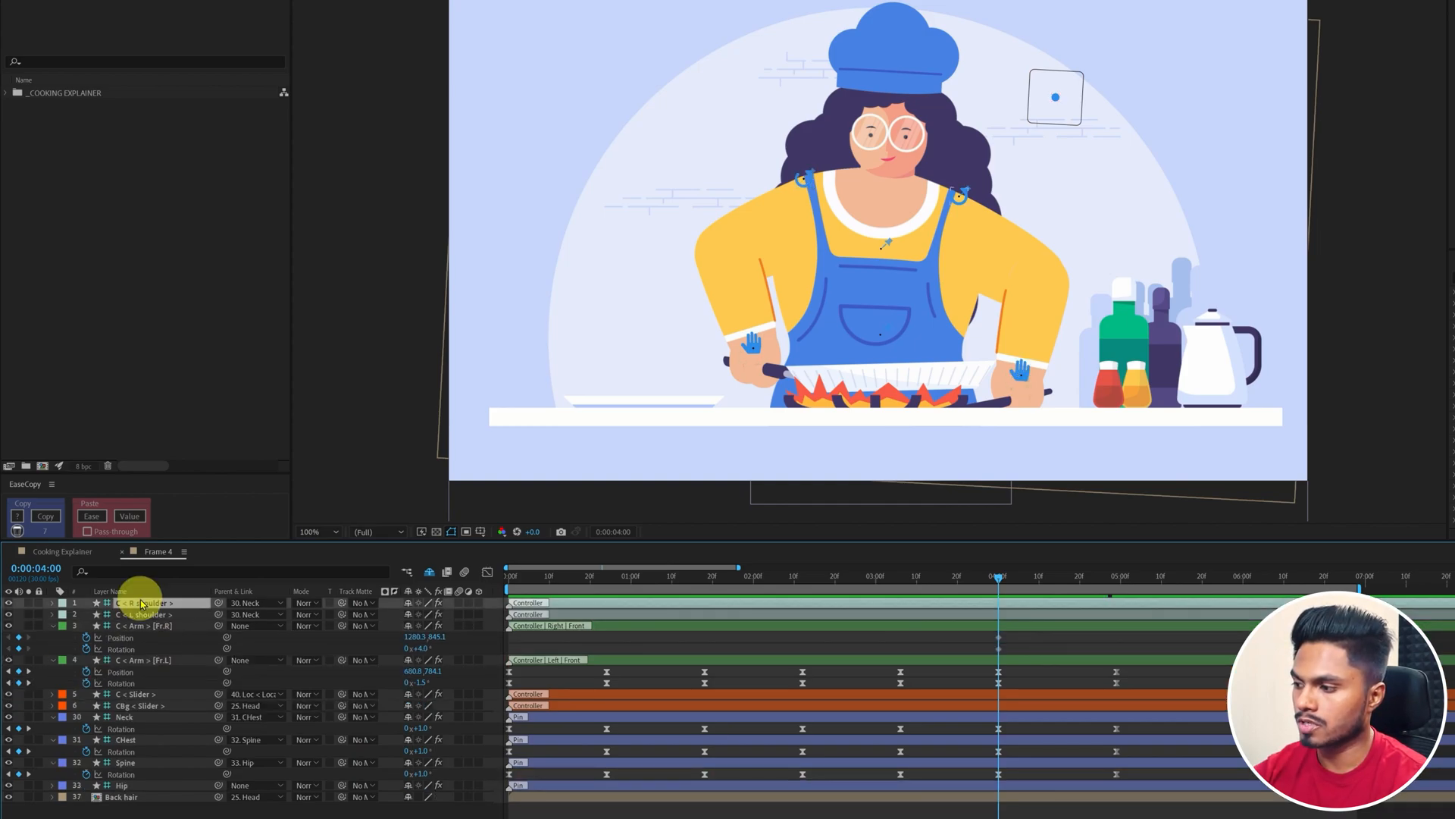
key("p")
left_click(86, 614)
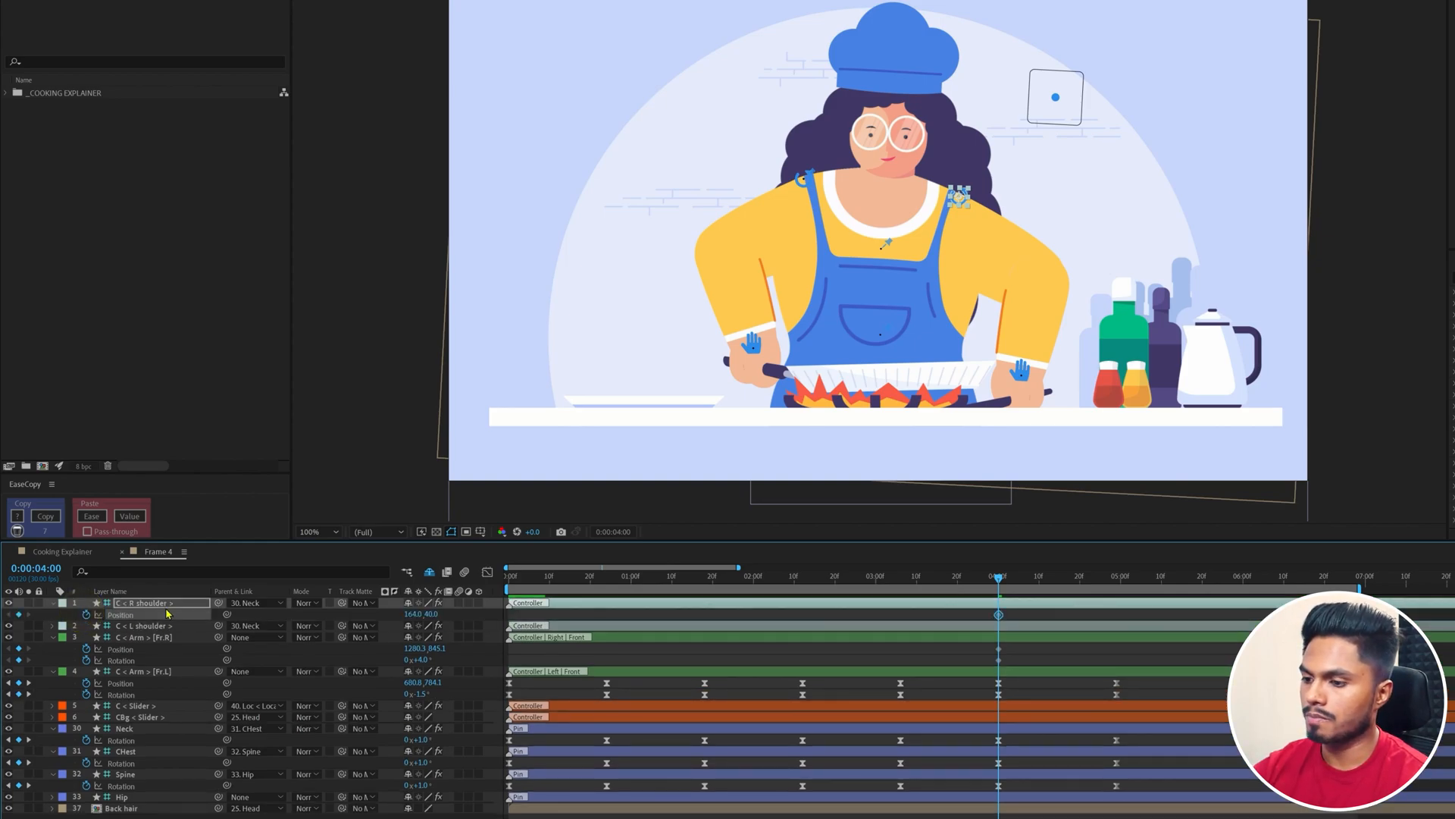
key("k")
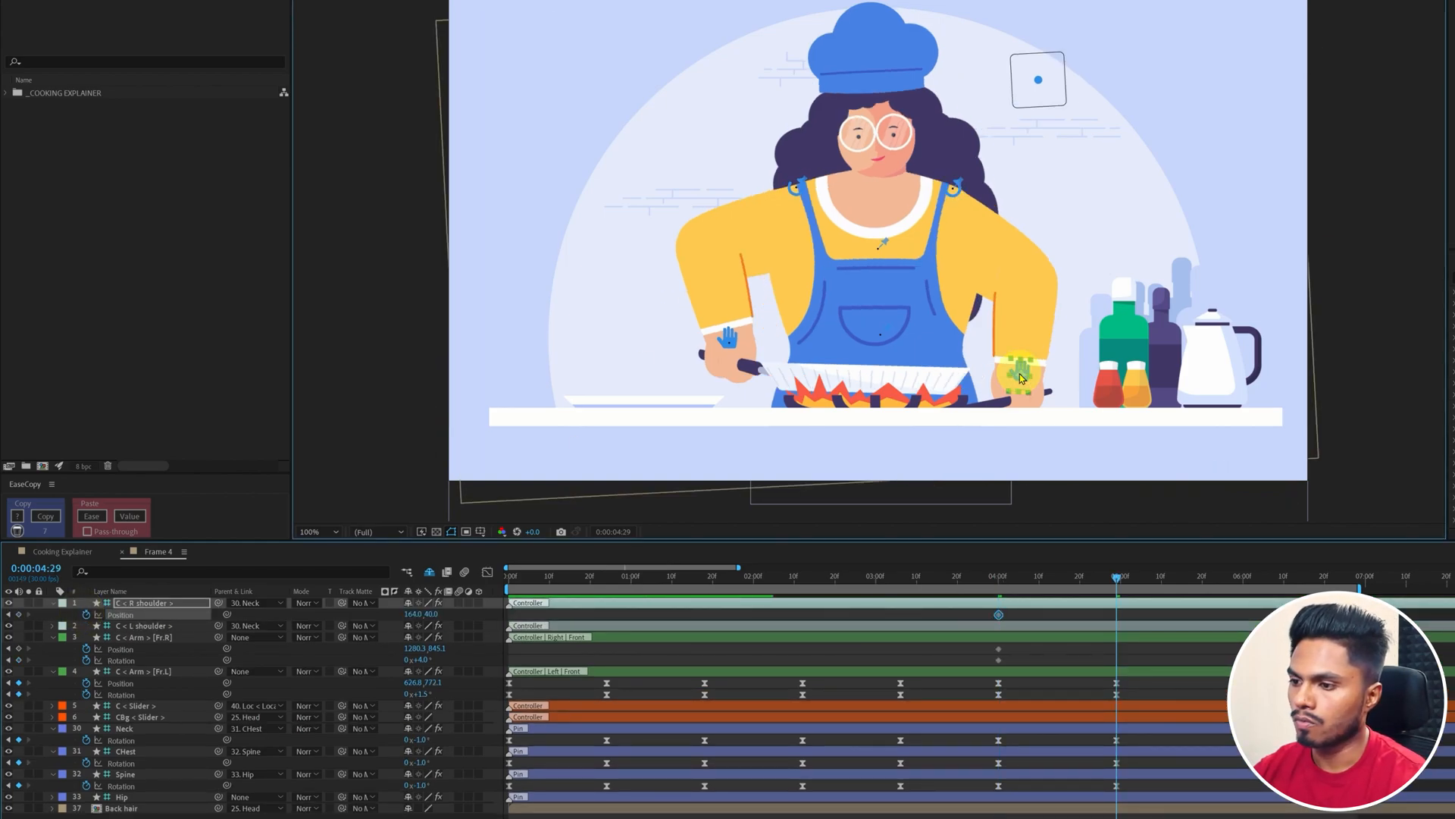
Step: At 0:00:04:29, raise the right front arm controller to lift the spatula off the counter and move the R shoulder controller to about 162.9, 22.9
left_click(1016, 379)
left_click_drag(1015, 379, 1070, 269)
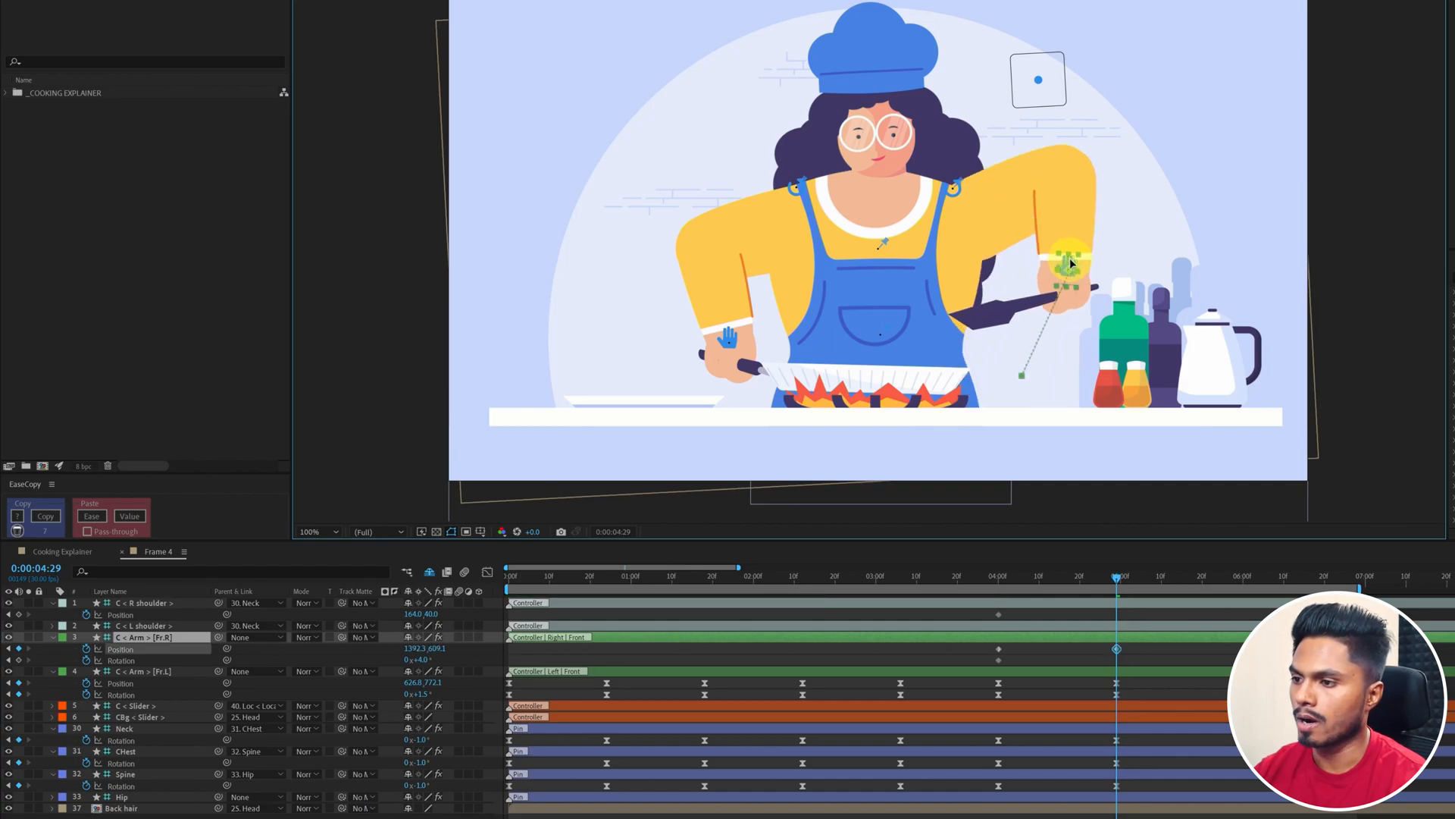
left_click(953, 186)
left_click_drag(953, 186, 958, 186)
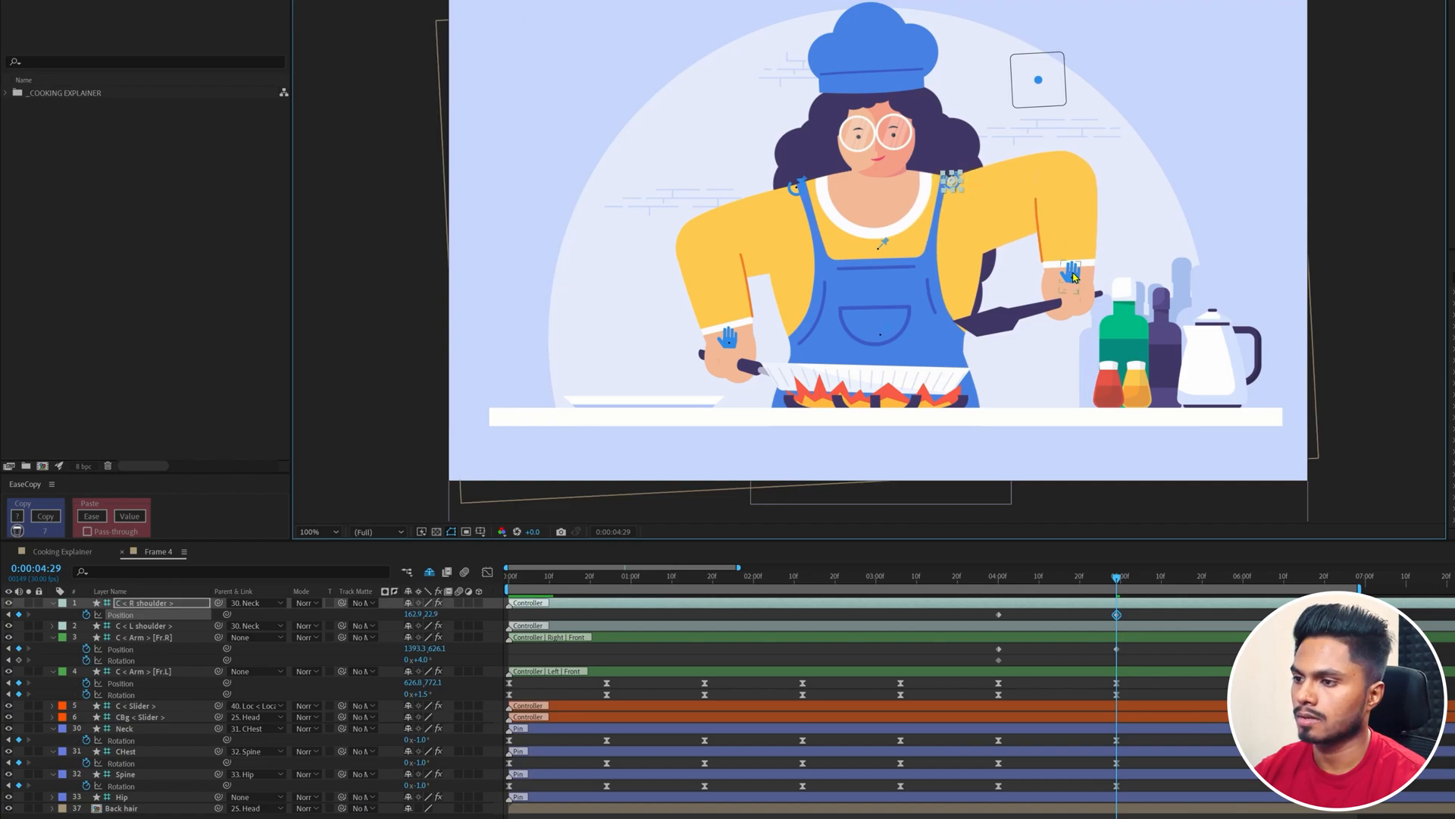
Step: Refine the right arm controller to about 1422, 596 with -7° rotation, and curve its motion path outward from the 0:00:04:00 keyframe
left_click_drag(1070, 272, 1083, 269)
left_click_drag(422, 660, 421, 660)
left_click_drag(1085, 261, 1087, 260)
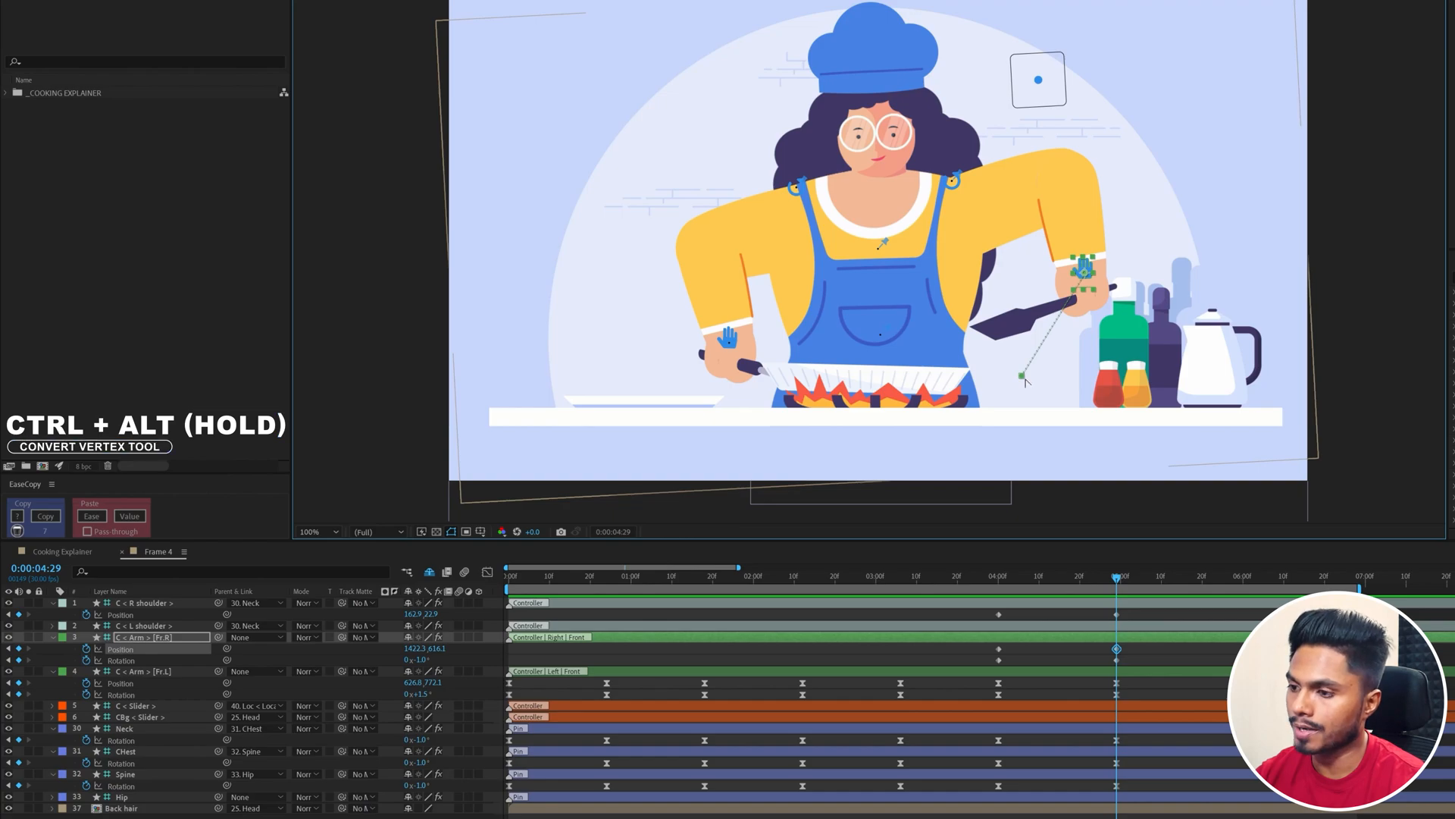
left_click_drag(1039, 370, 1066, 354)
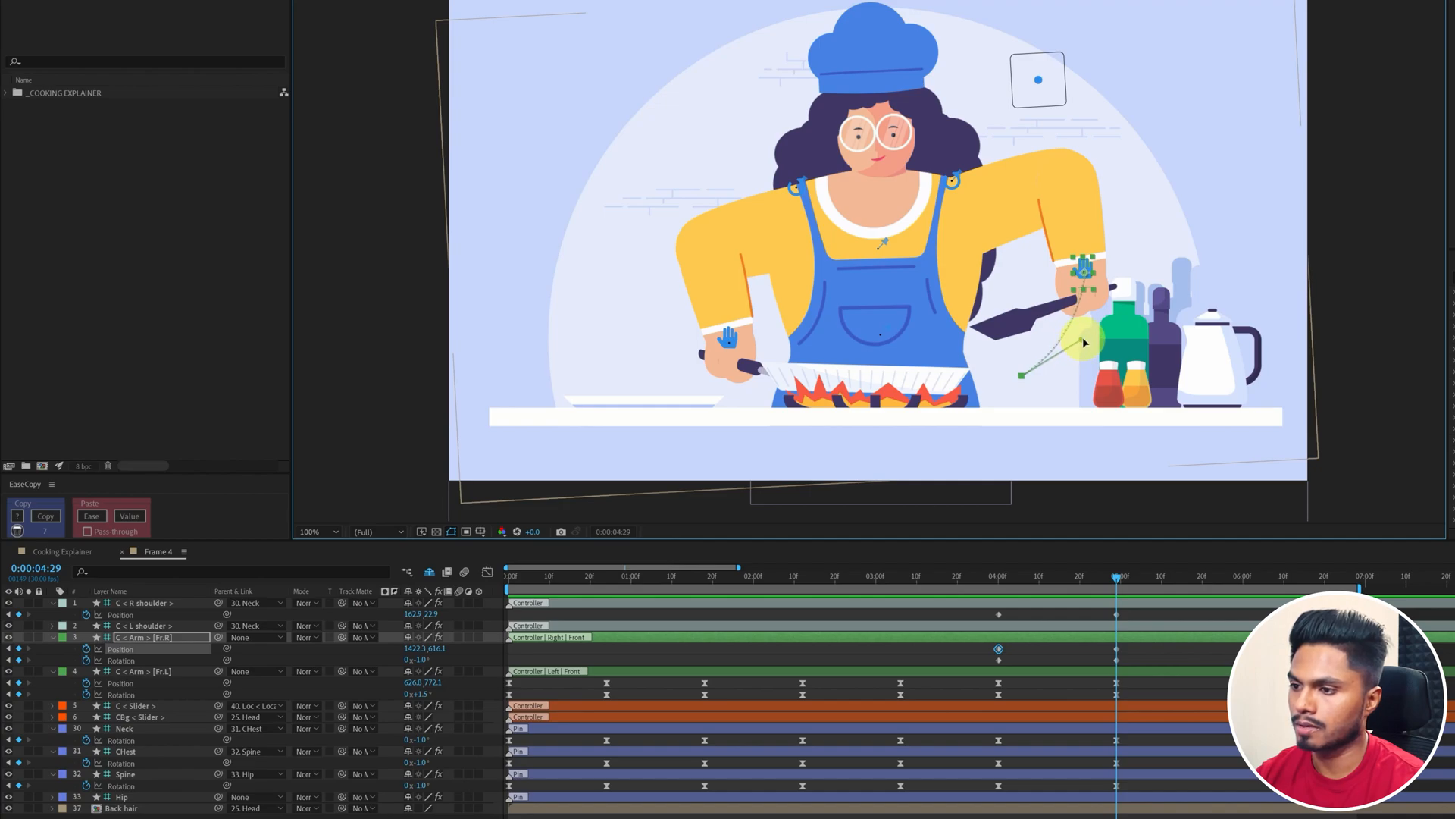
left_click_drag(1083, 338, 1083, 345)
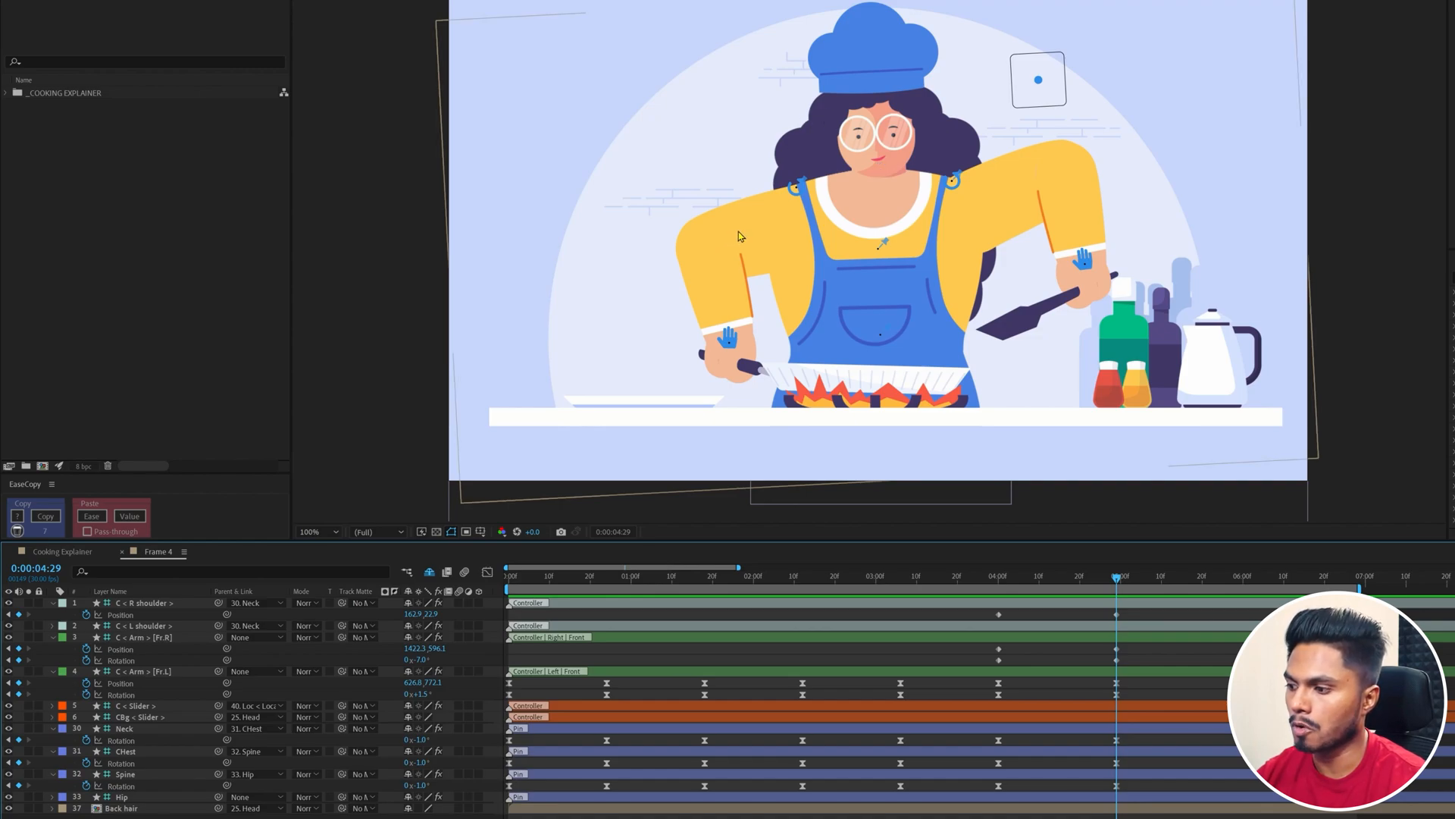
Step: Set the rotation of the Neck, Chest and Spine keyframes at 0:00:04:29 to -1.8°
left_click(1090, 709)
left_click_drag(1130, 734, 1104, 796)
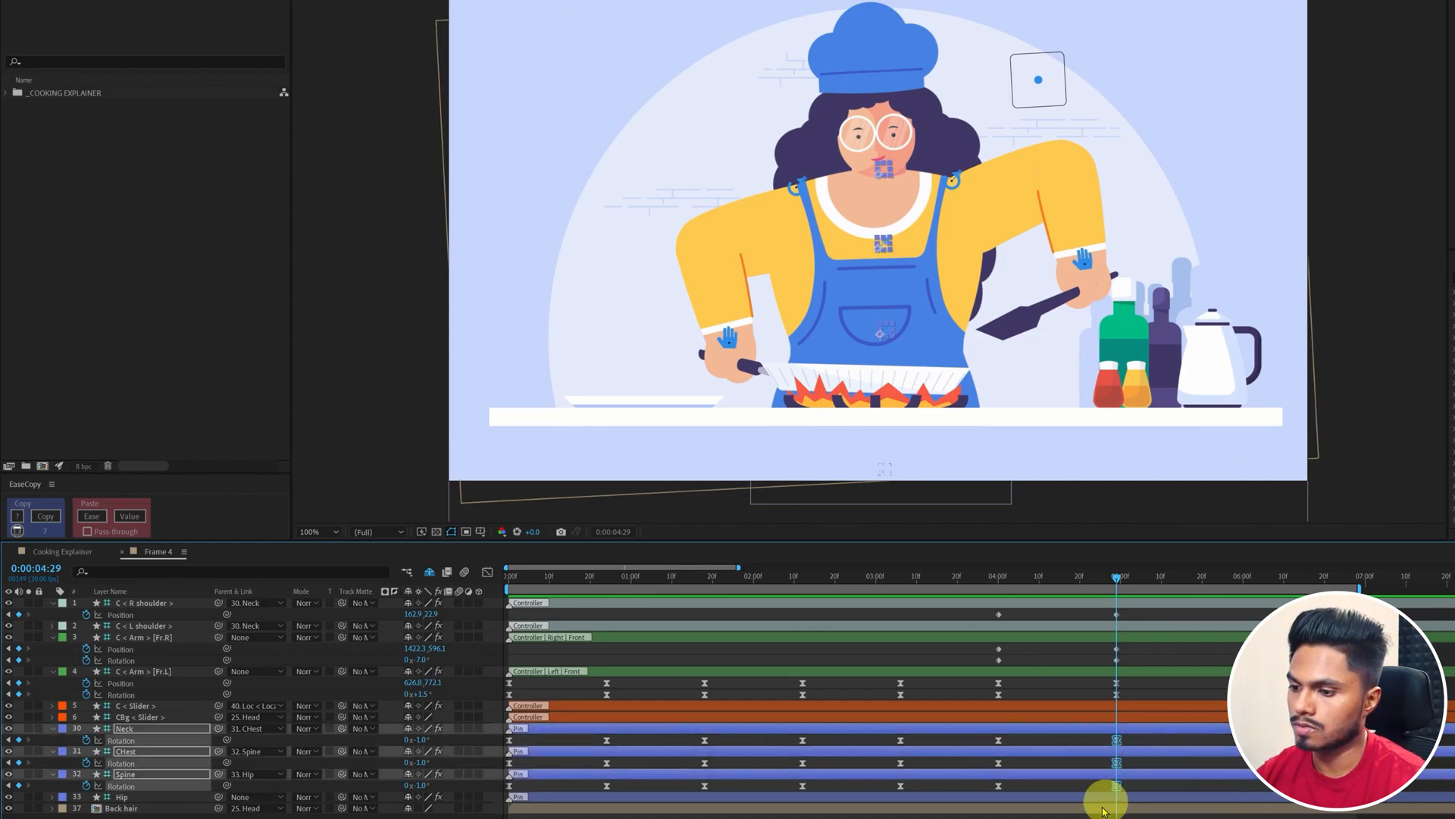
left_click(417, 740)
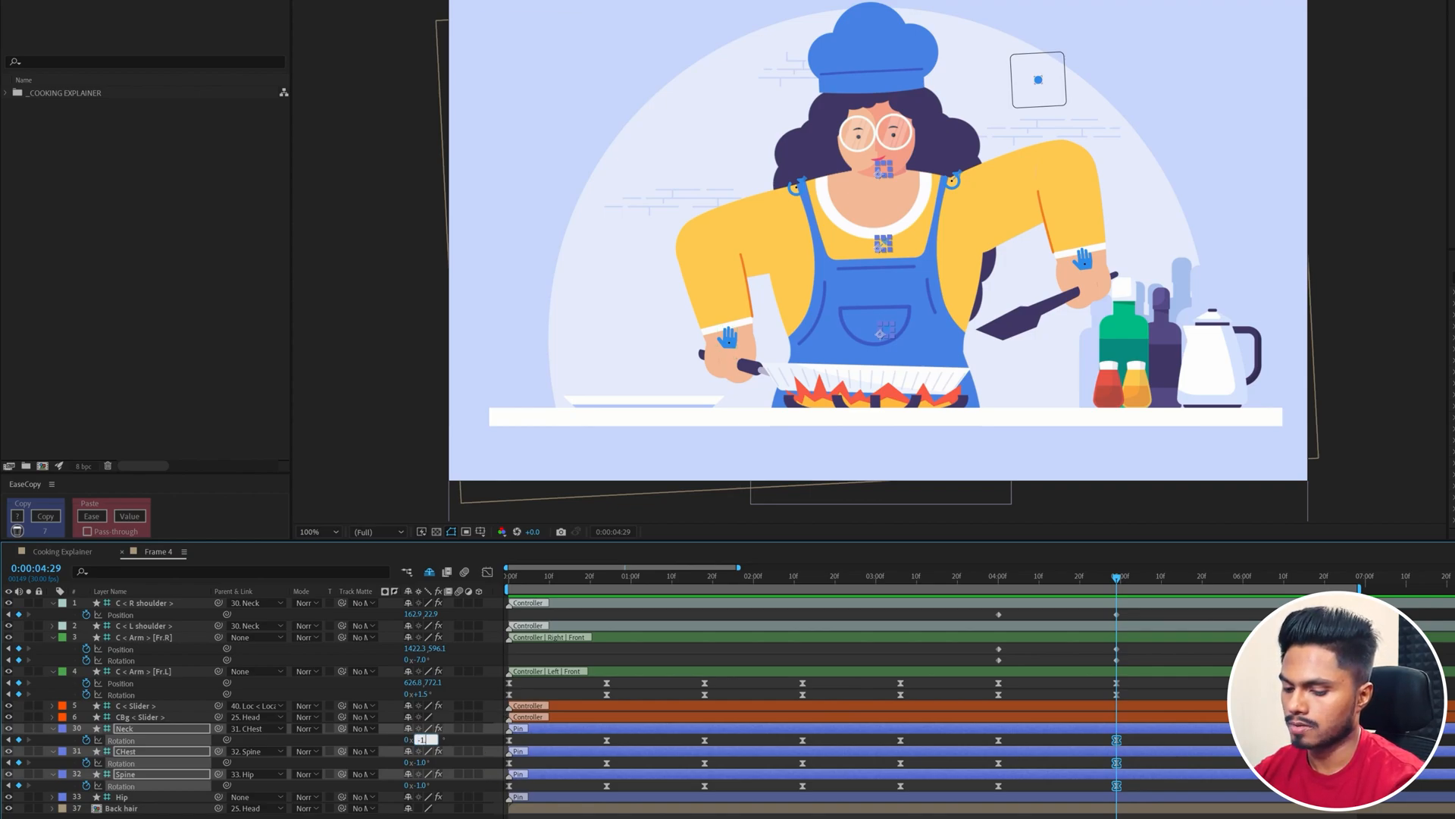
Step: At 0:00:05:25, set the Neck, Chest and Spine rotation to 0°
left_click(1119, 580)
left_click_drag(1119, 580, 1223, 581)
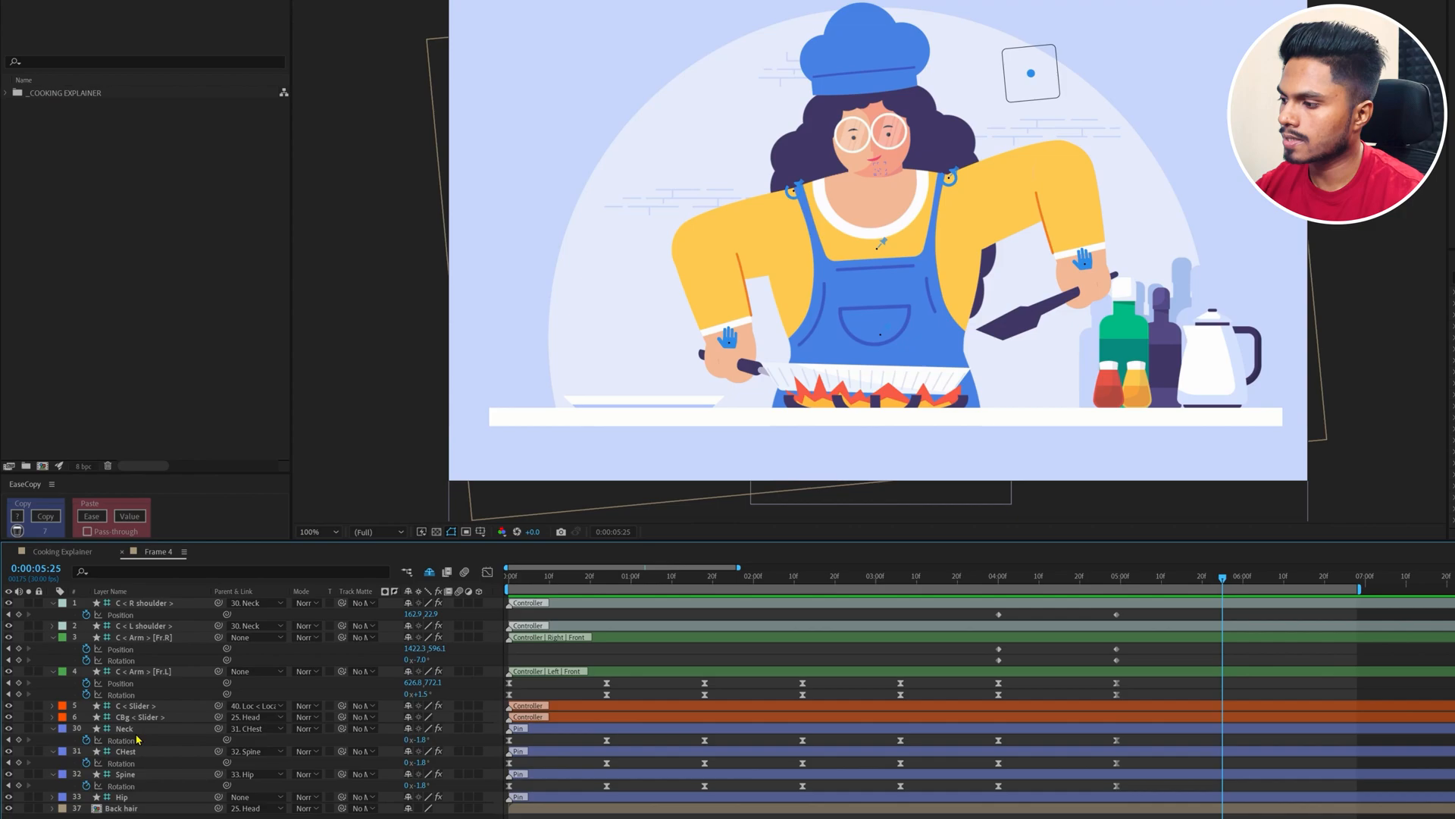
left_click(141, 729)
left_click(124, 774, "shift")
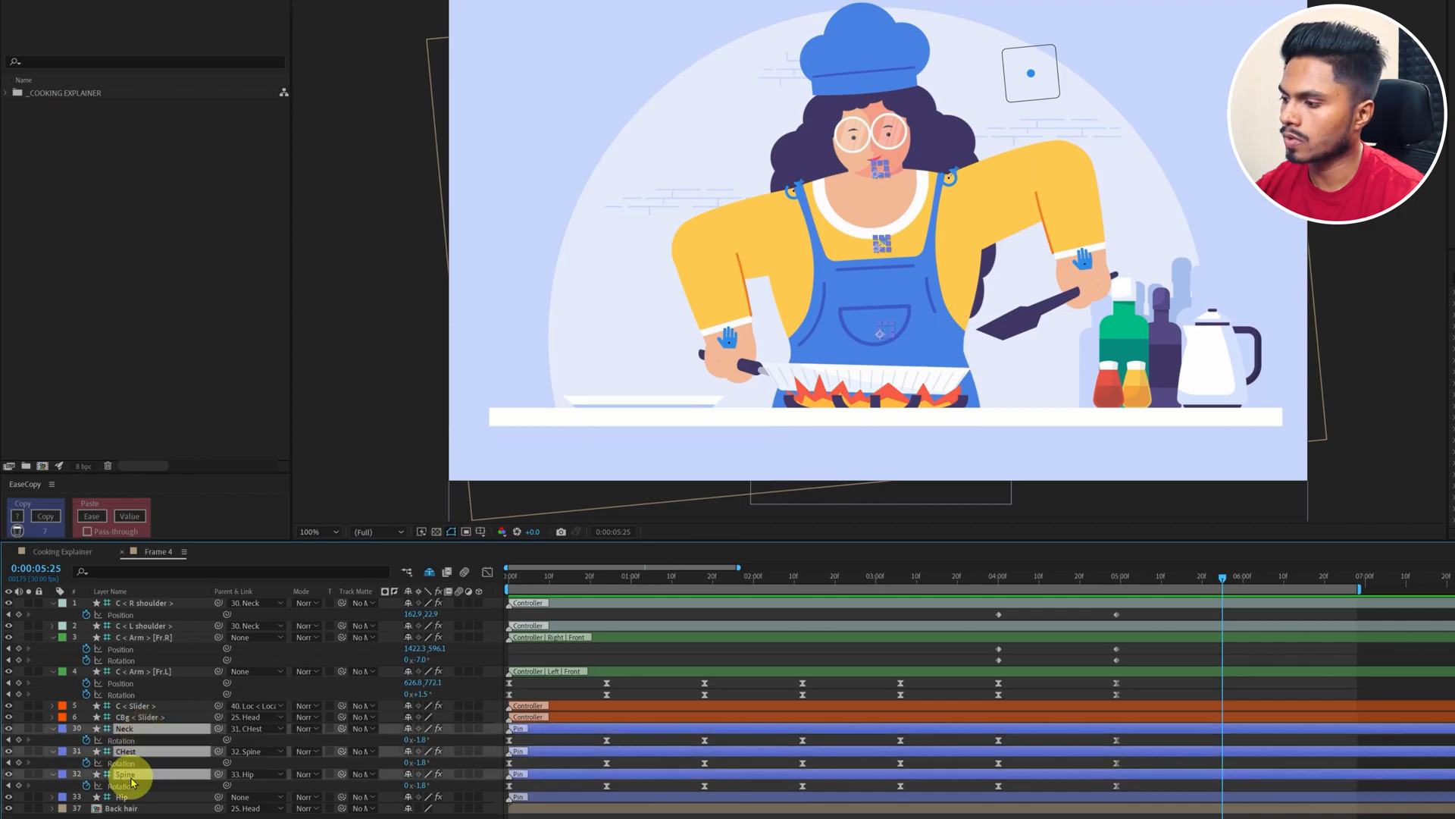
left_click(419, 762)
type("0")
key("Return")
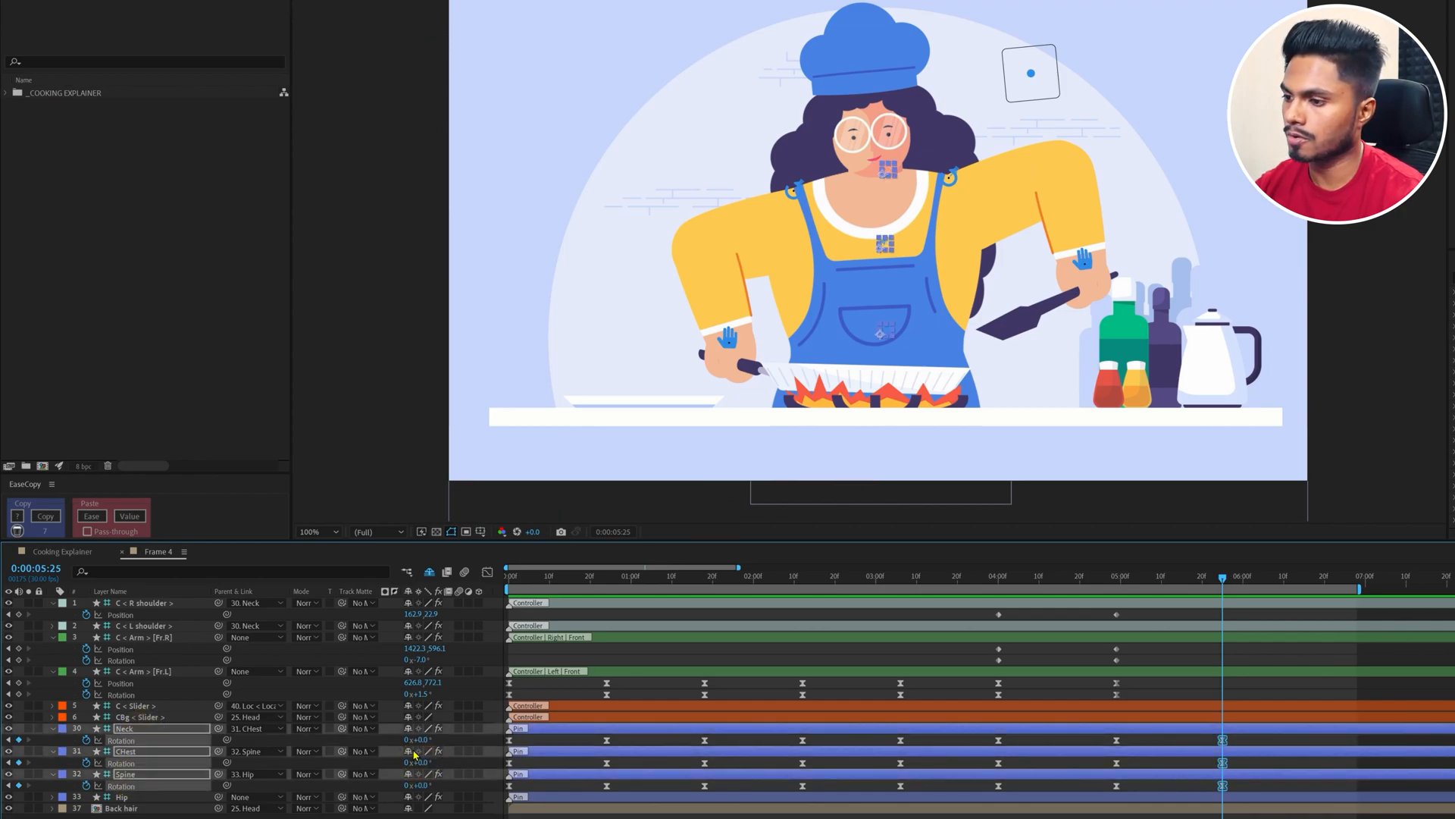
Step: At 0:00:05:25, set the left front arm controller's rotation to 0° and nudge its position to about 646, 772
left_click(751, 358)
left_click(422, 694)
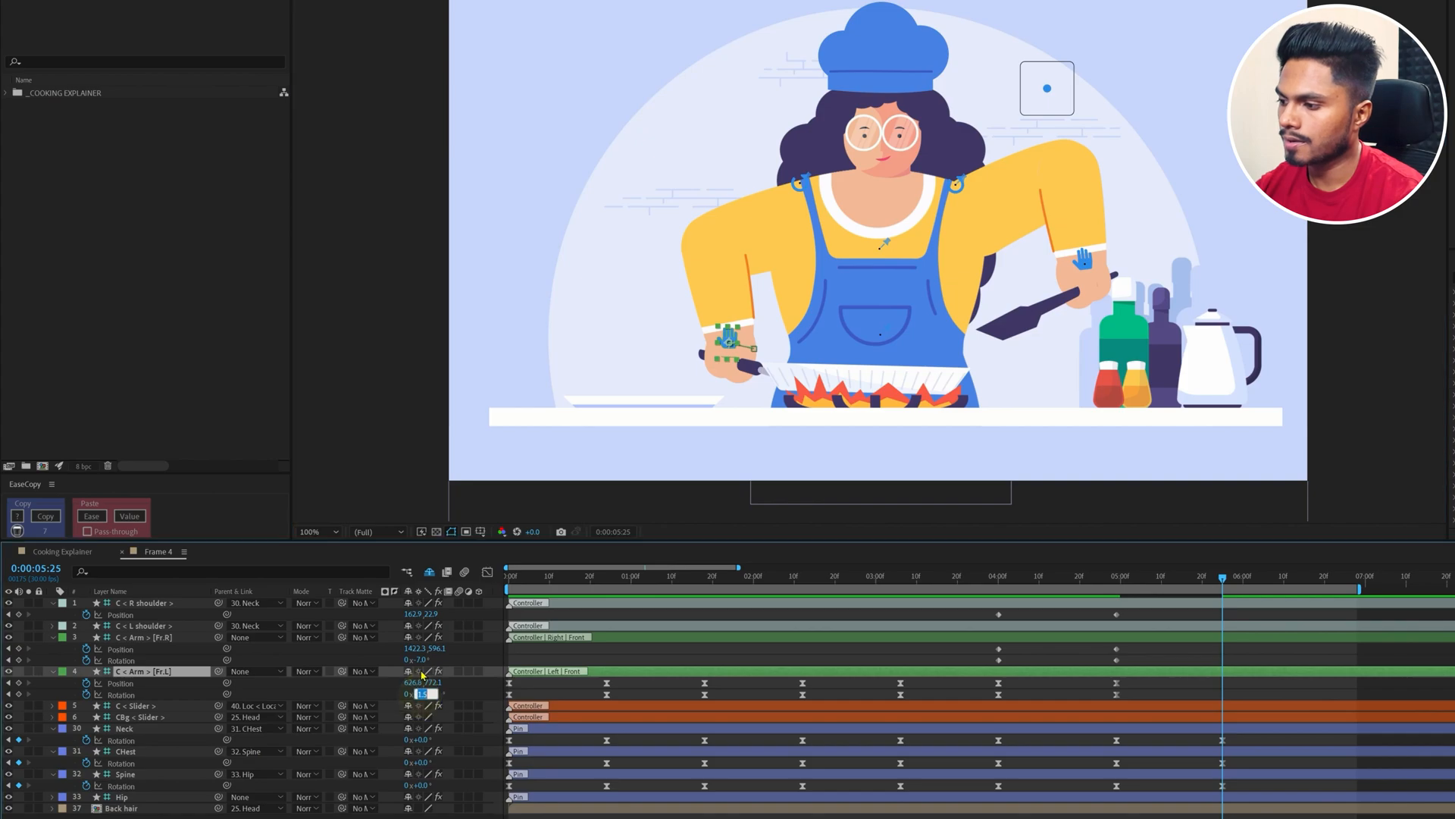
type("0")
key("Return")
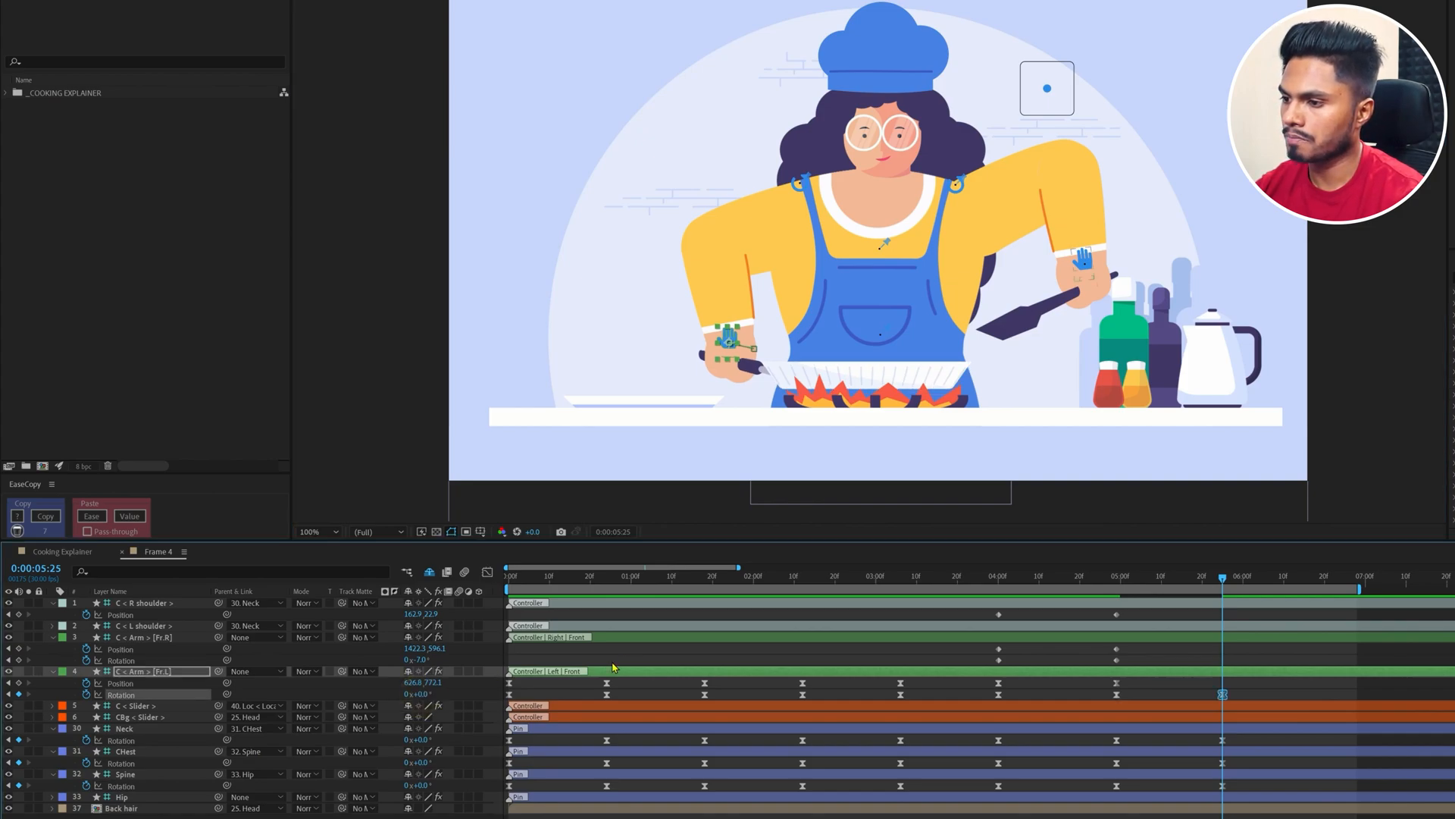
left_click(614, 668)
key("shift+Right")
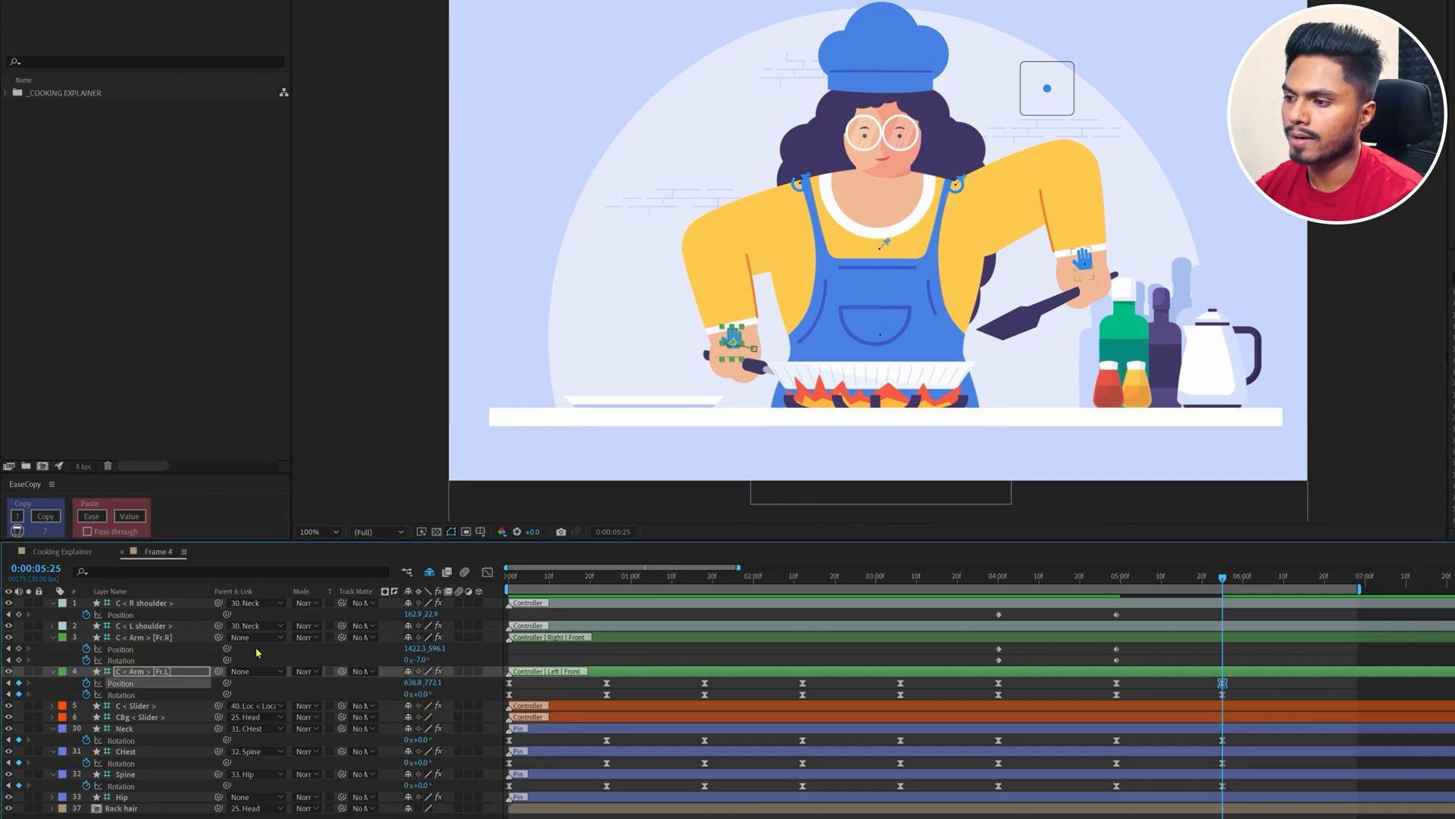
key("Right")
key("Right")
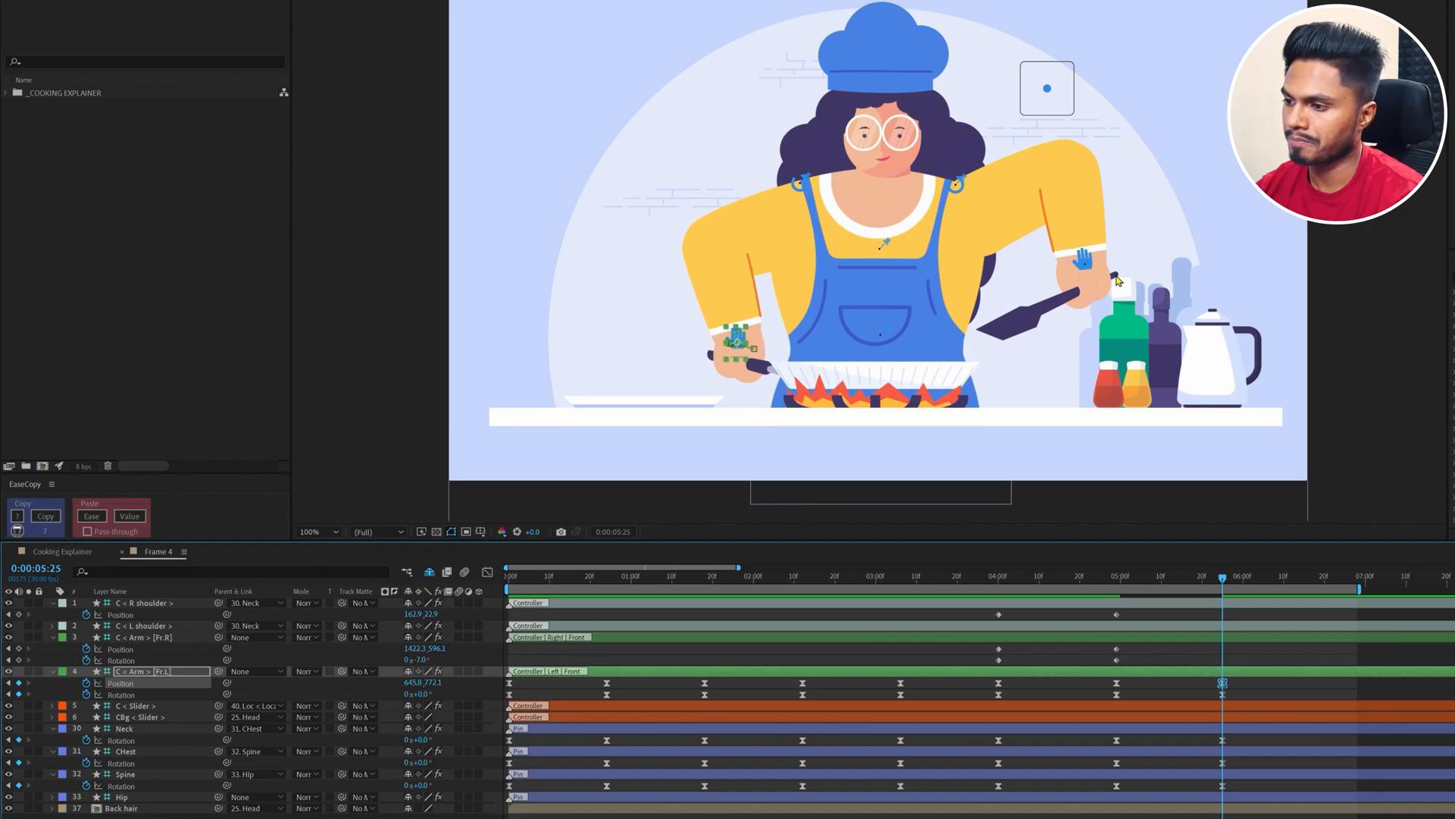
Step: At 0:00:05:25, move the right front arm controller inward over the pan to about 1214, 689 and set its rotation to 10°
left_click_drag(1085, 263, 991, 275)
mouse_move(423, 658)
left_mouse_down()
mouse_move(436, 650)
mouse_move(423, 660)
left_mouse_up()
left_click(426, 659)
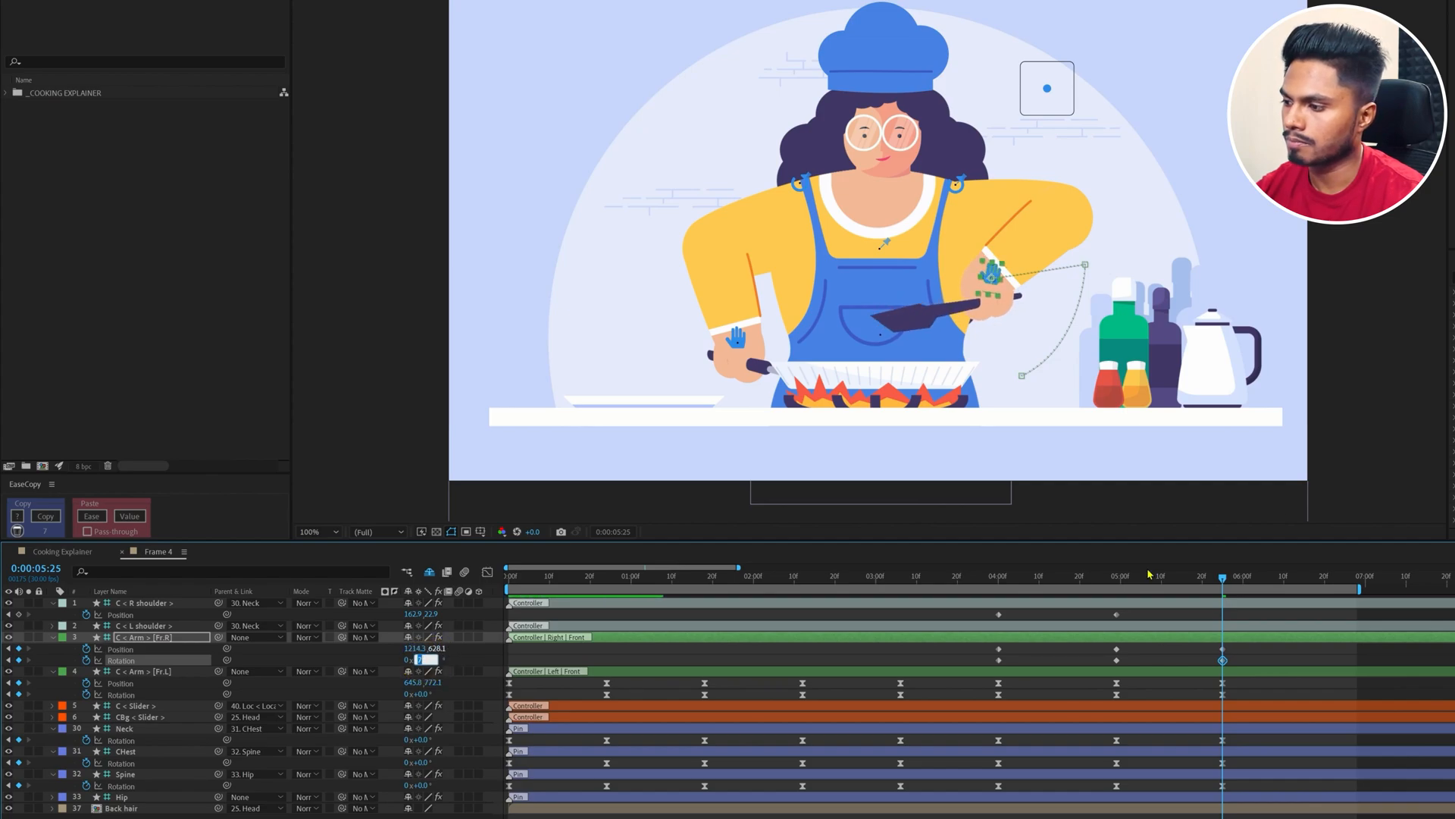
mouse_move(998, 276)
left_mouse_down()
mouse_move(1011, 281)
mouse_move(999, 303)
left_mouse_up()
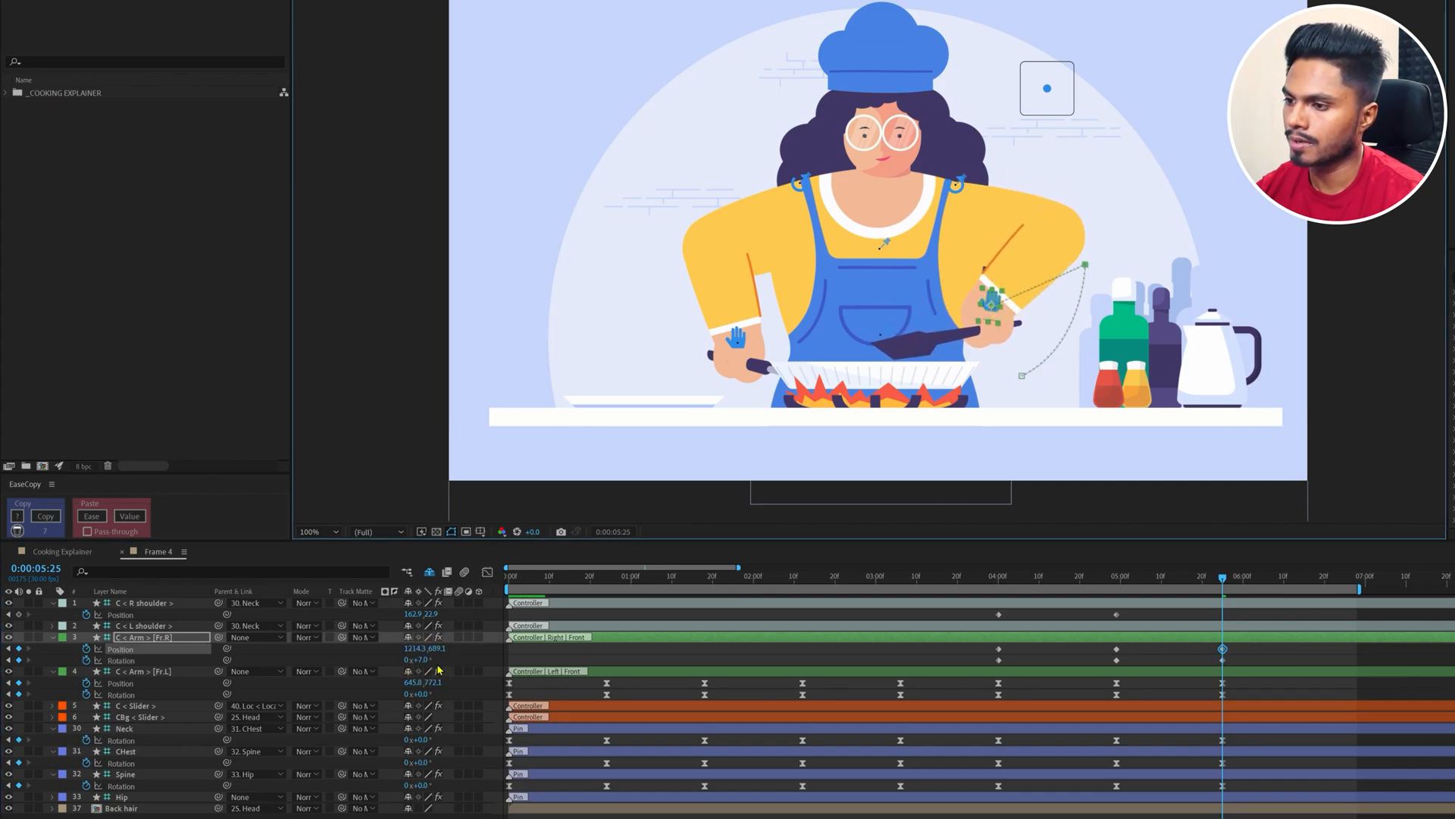
left_click(427, 660)
key("Up")
key("Up")
key("Up")
left_click(1242, 653)
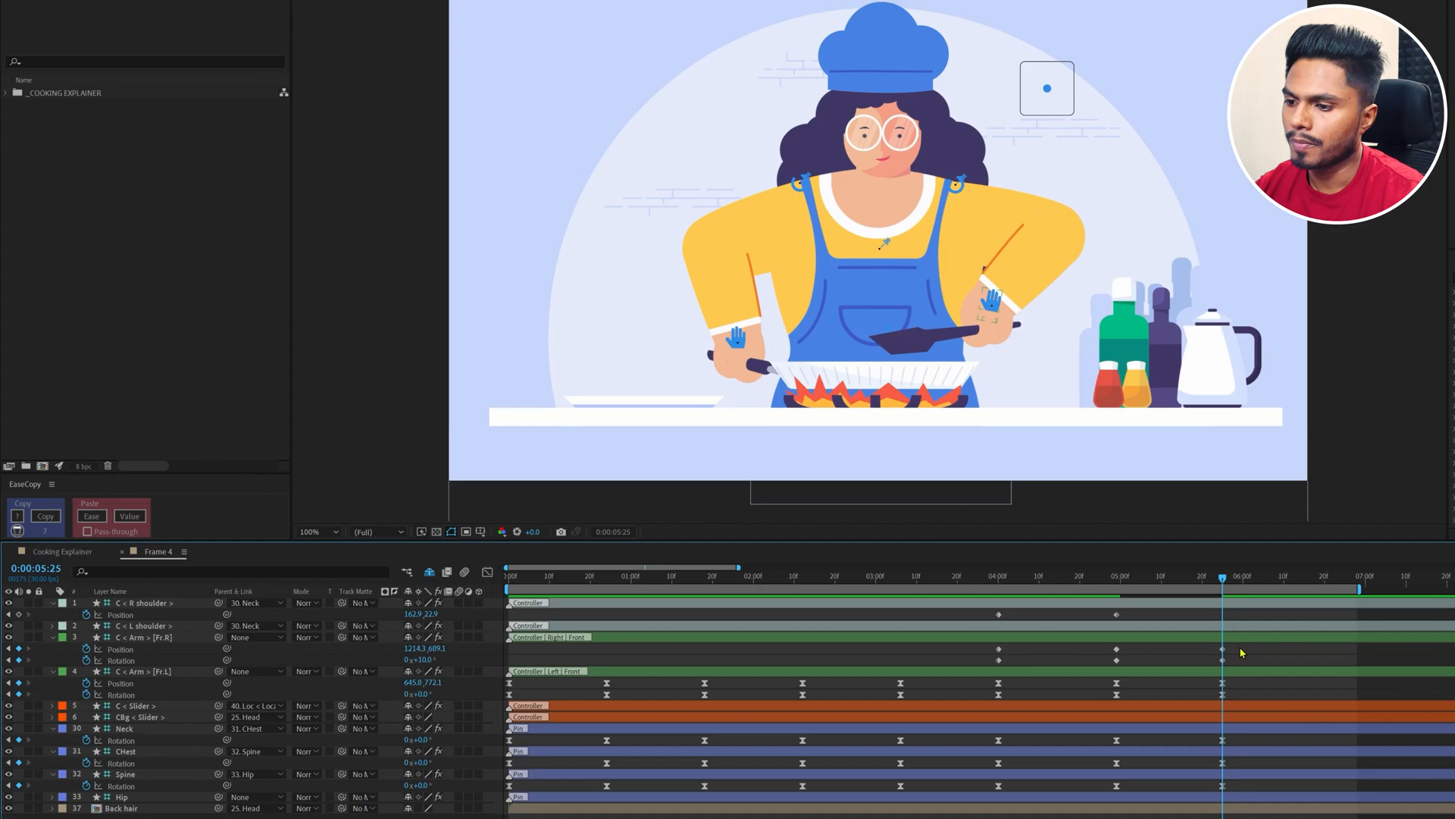
Step: At 0:00:05:12, move the right arm controller down to about 1266, 714 and reshape the motion path handle at the 0:00:04:29 keyframe
left_click_drag(1242, 653, 1107, 646)
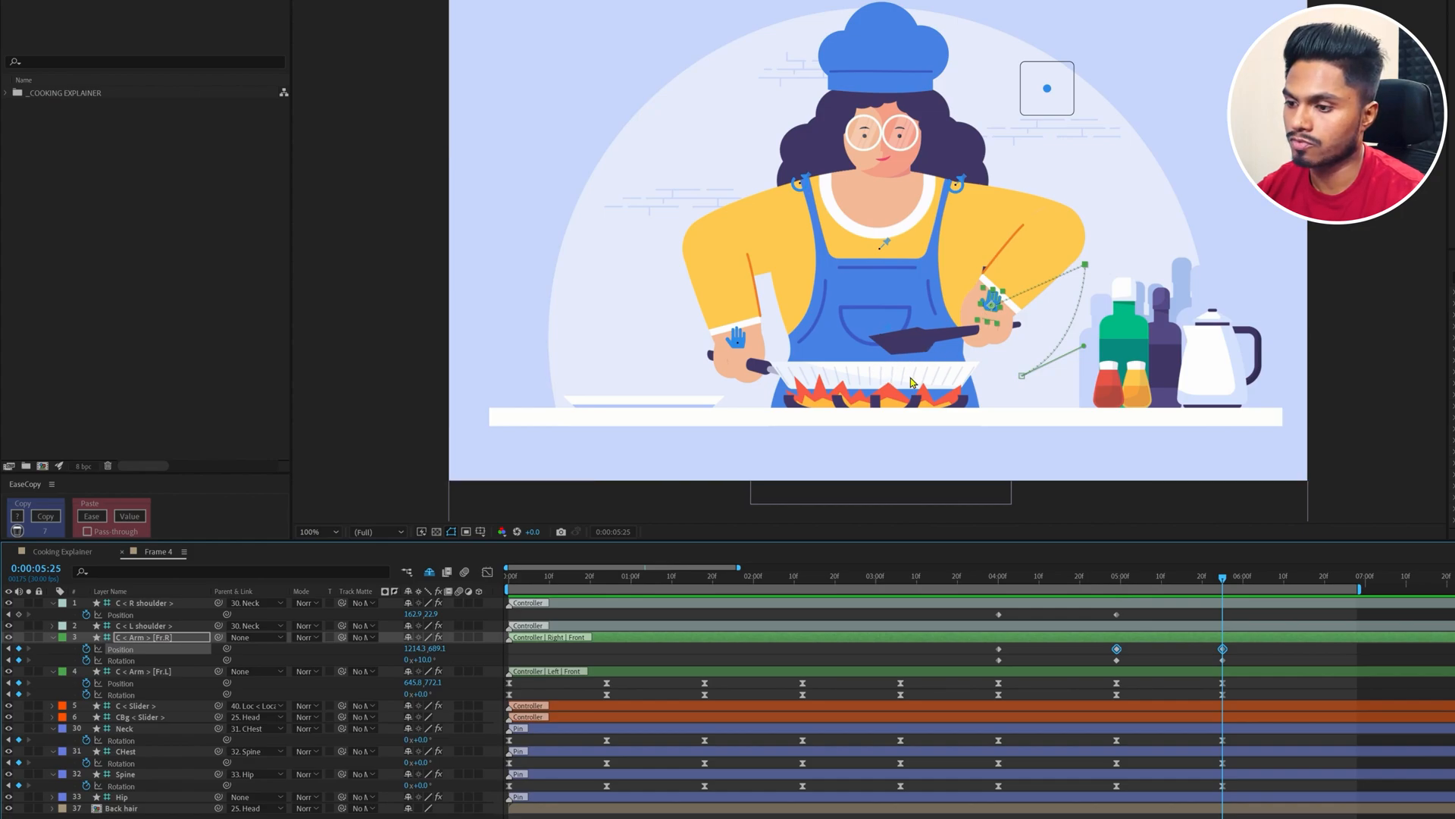
left_click_drag(1164, 578, 1171, 581)
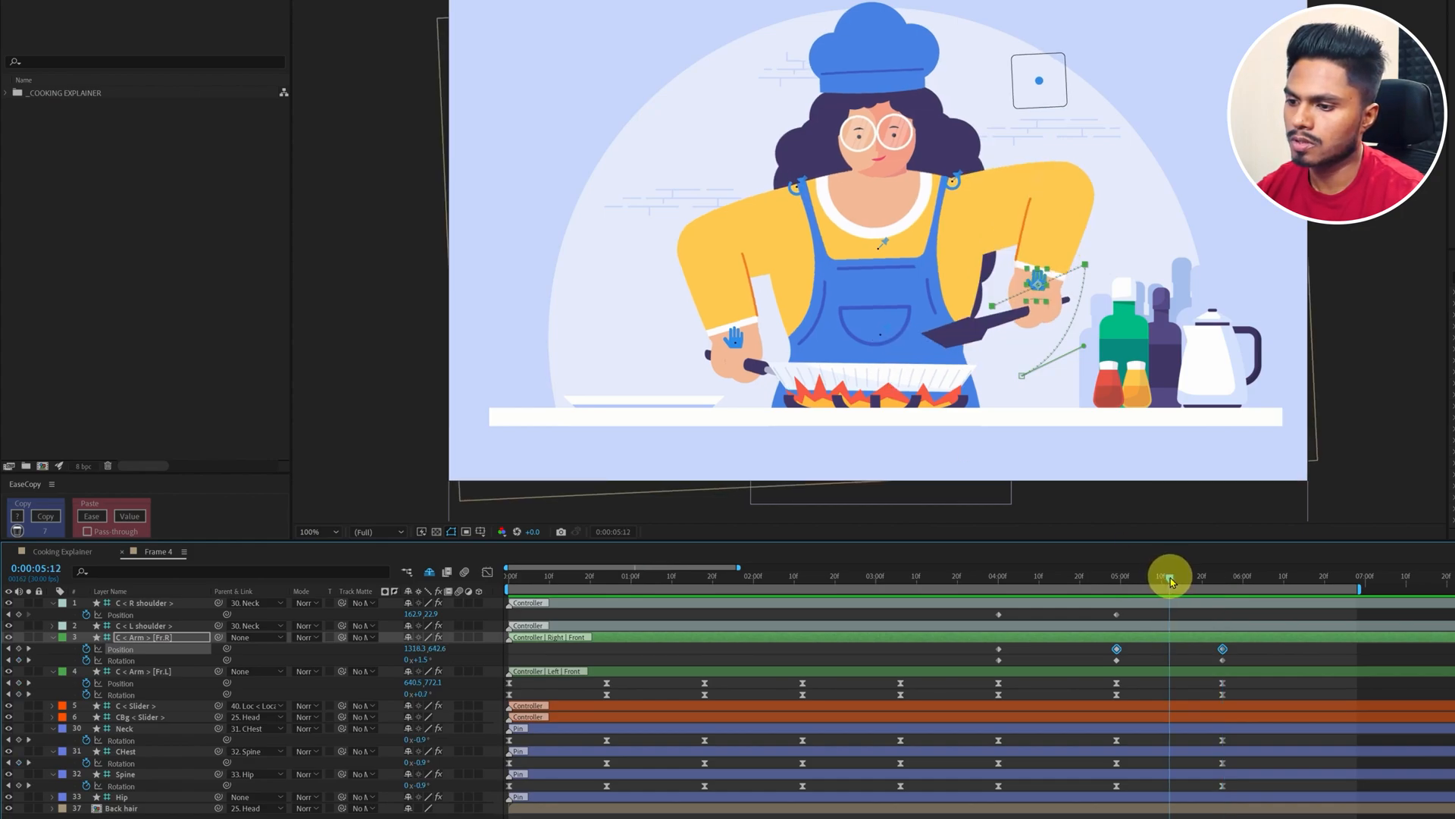
left_click_drag(1031, 297, 988, 319)
left_click(991, 307)
left_click(1086, 265)
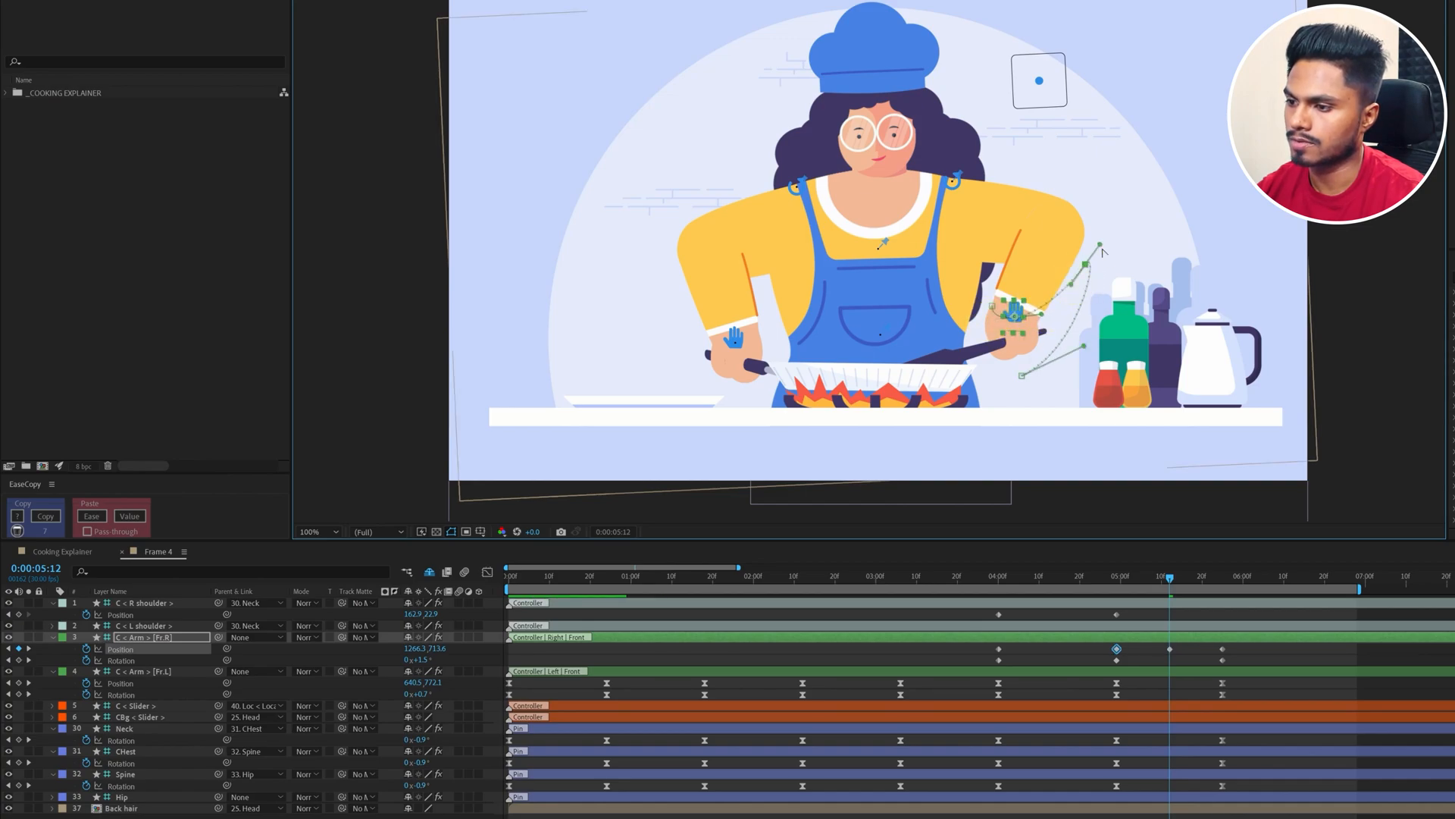
left_click_drag(1099, 246, 1089, 282)
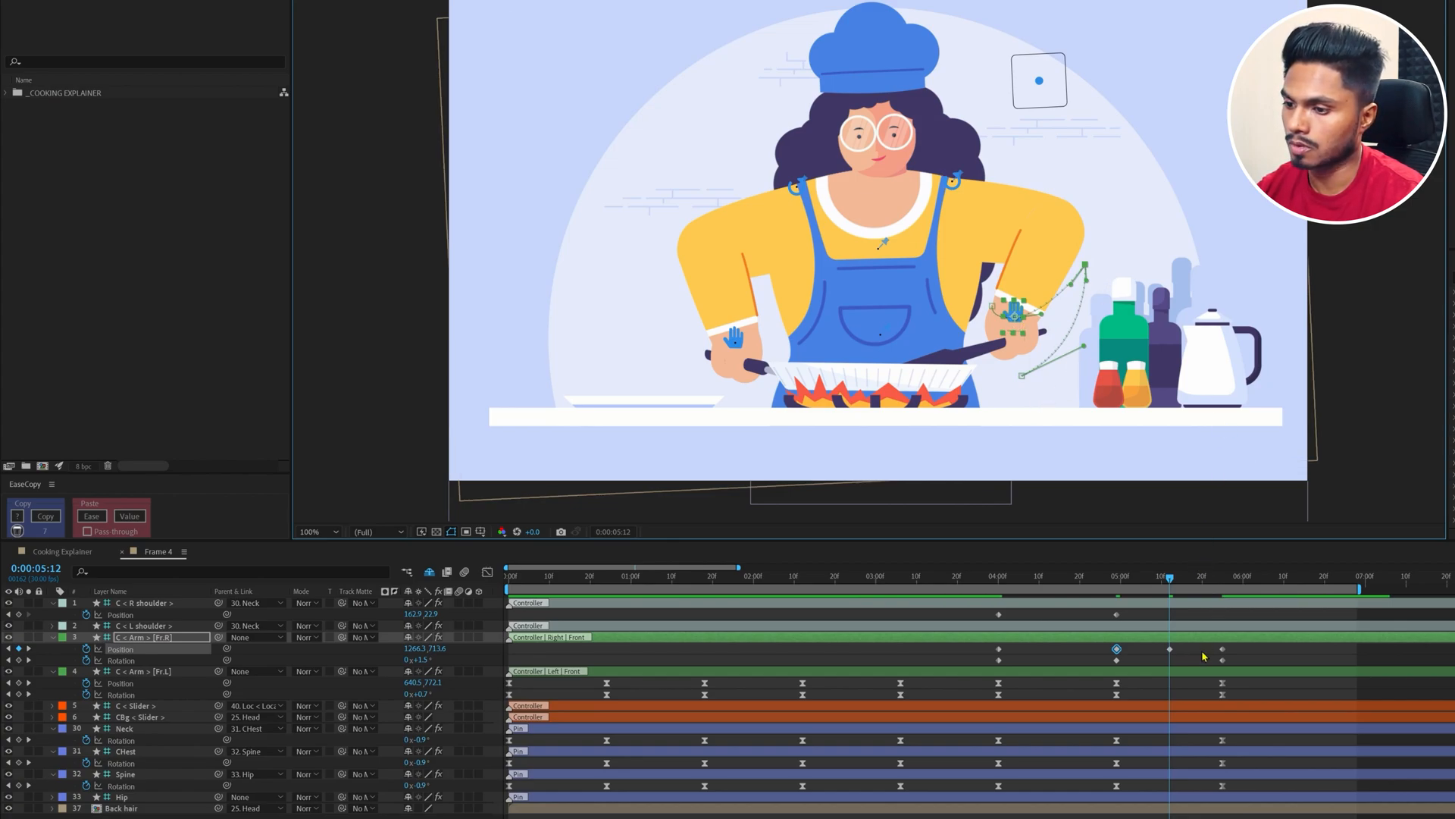
Step: Fine-tune the right arm's motion path point at the 0:00:05:12 position keyframe and check the arm movement in the frames just before it
left_click_drag(1144, 577, 1158, 576)
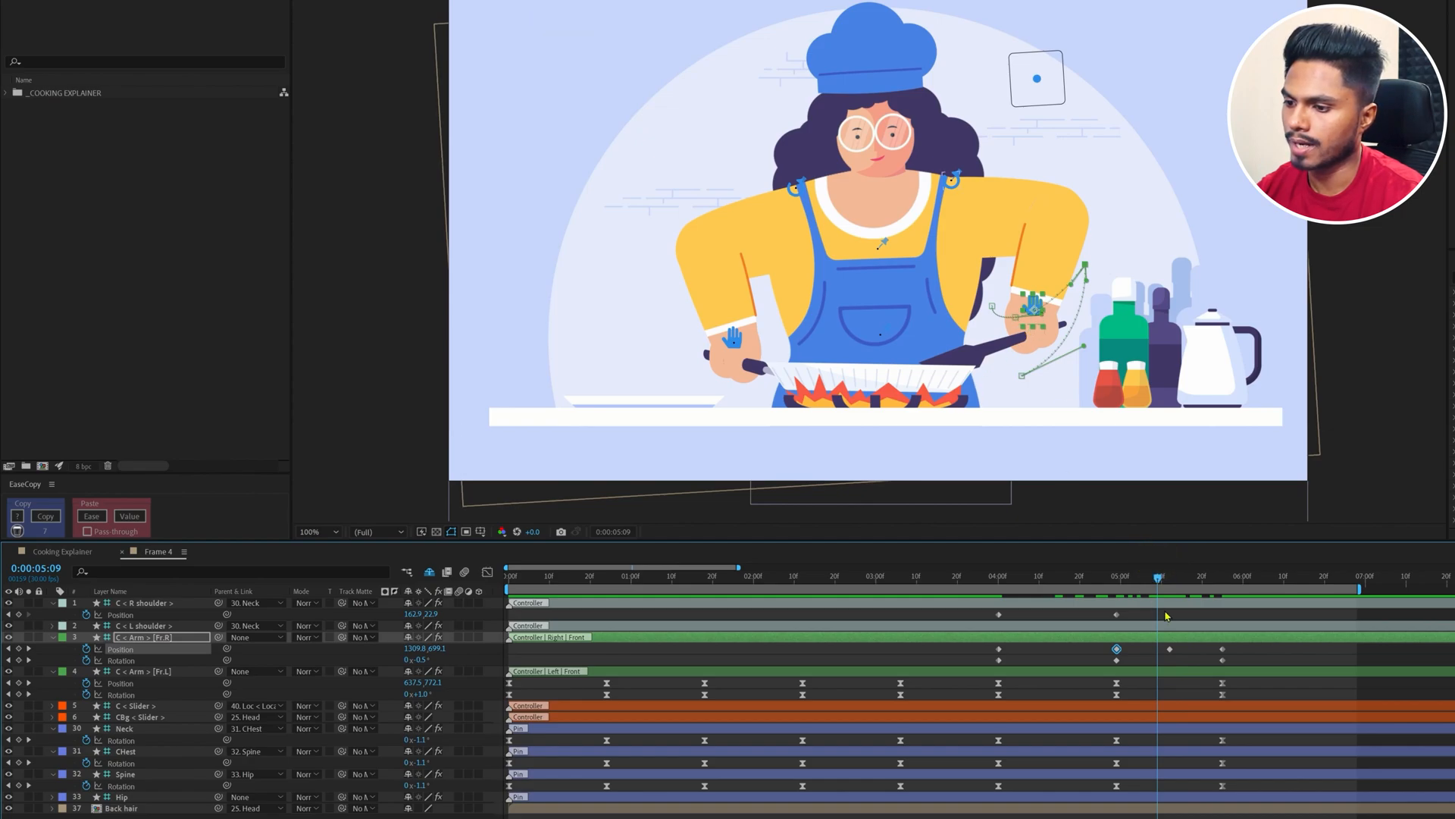
left_click(1170, 648)
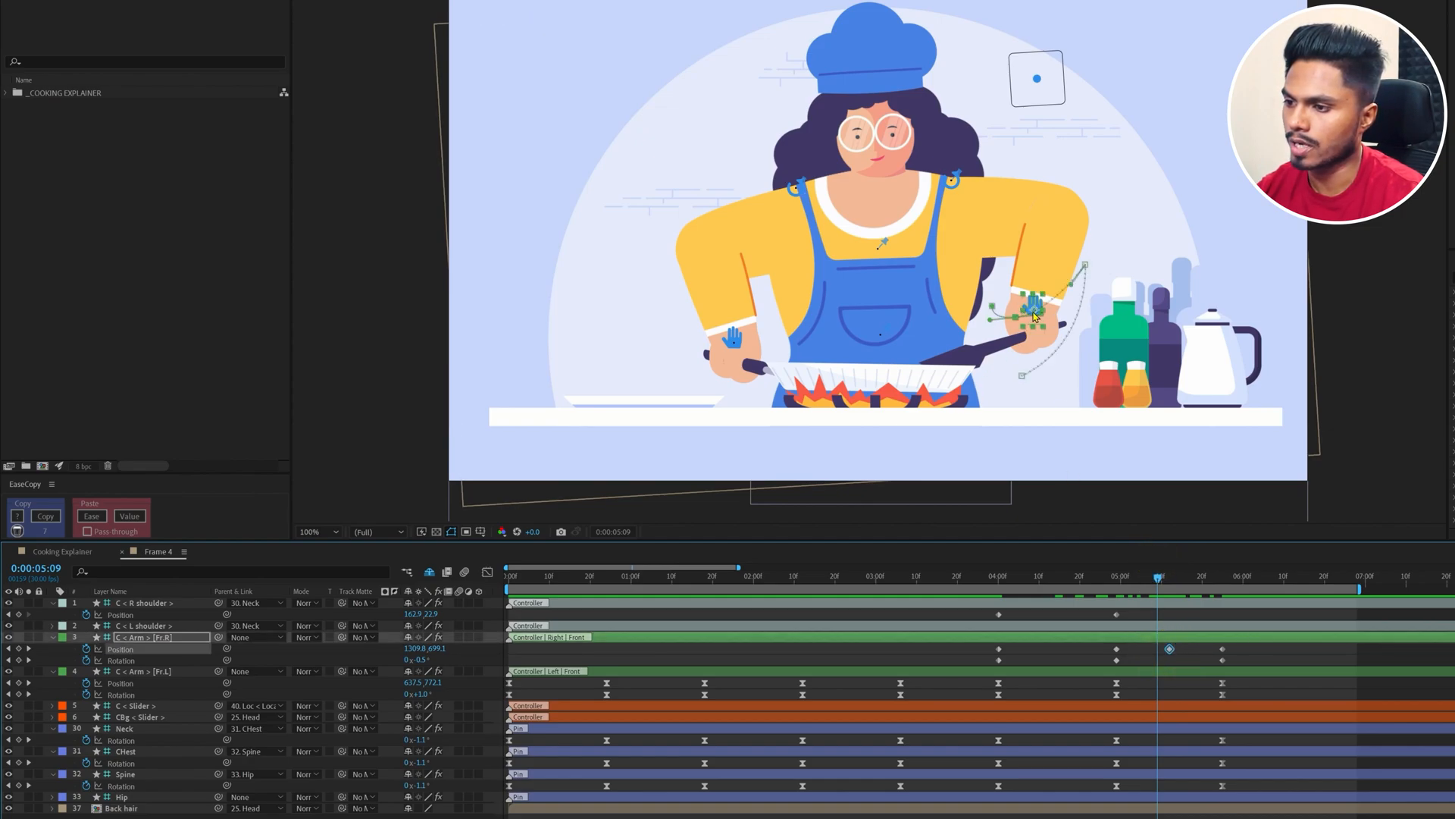
left_click_drag(1012, 313, 1014, 313)
left_click(1162, 578)
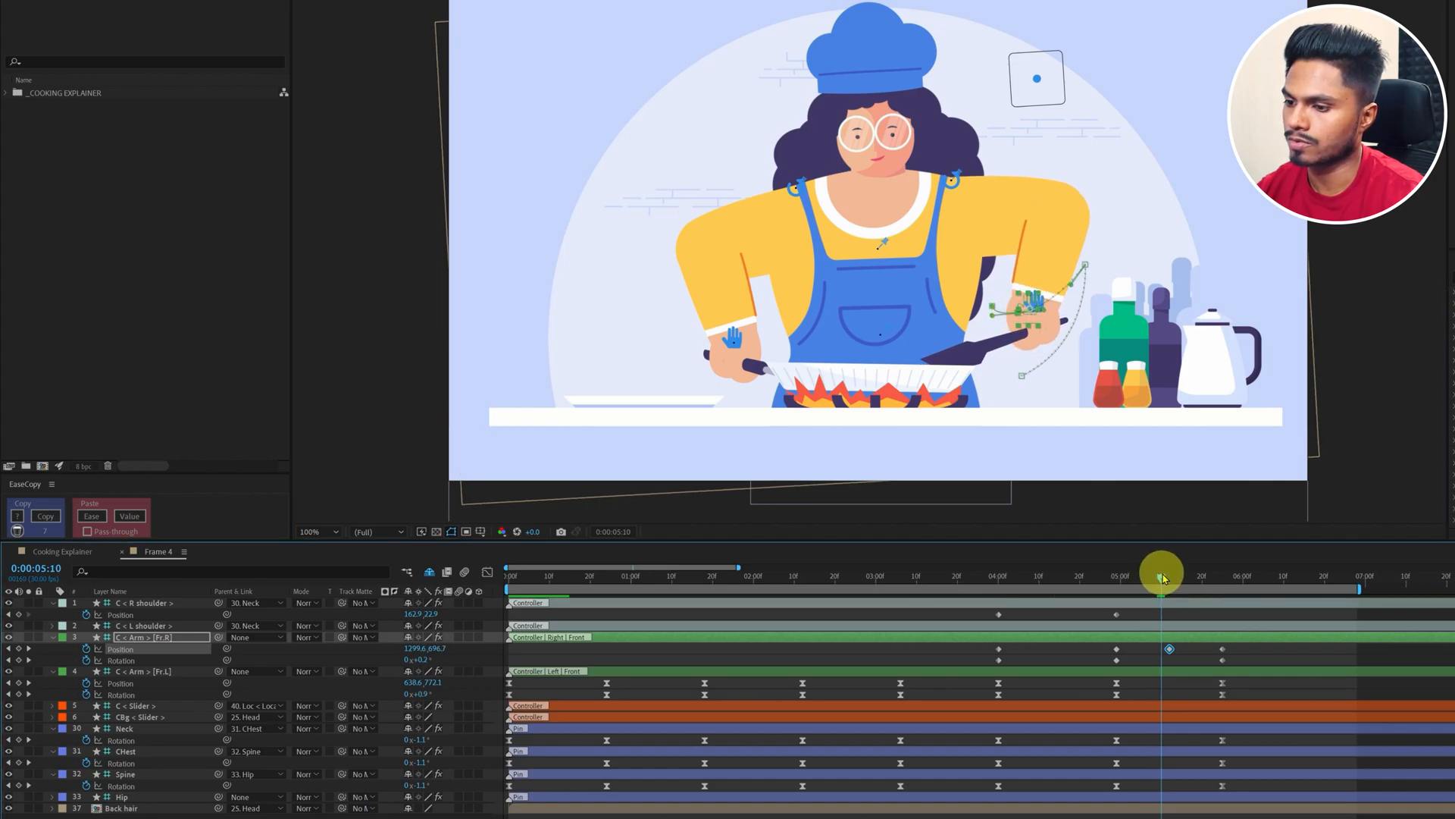
left_click_drag(1163, 580, 1153, 586)
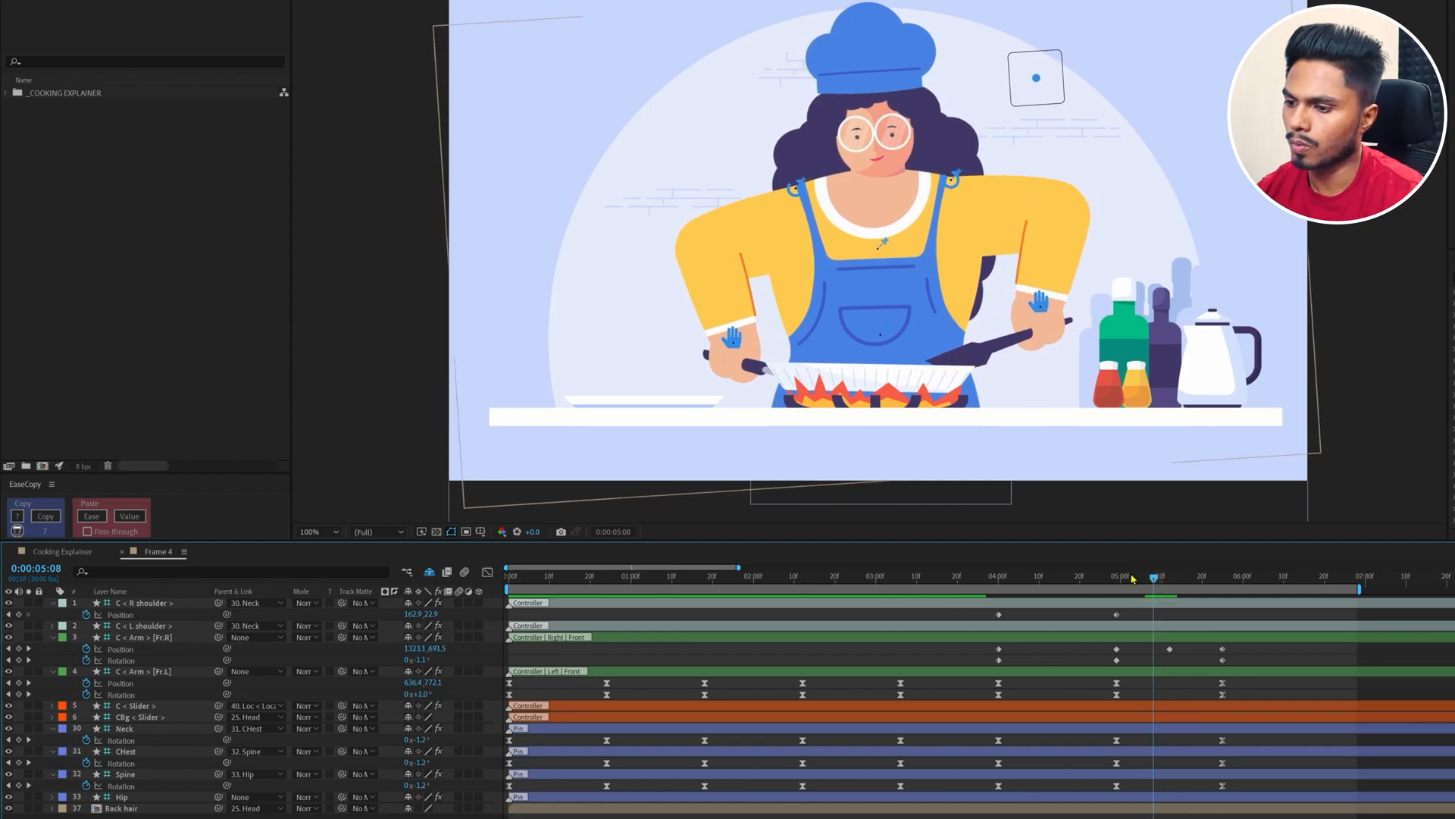
Step: At 0:00:05:08, raise the right arm controller to about 1323, 682 and smooth the motion path handle of the neighbouring 0:00:05:12 keyframe
left_click(166, 641)
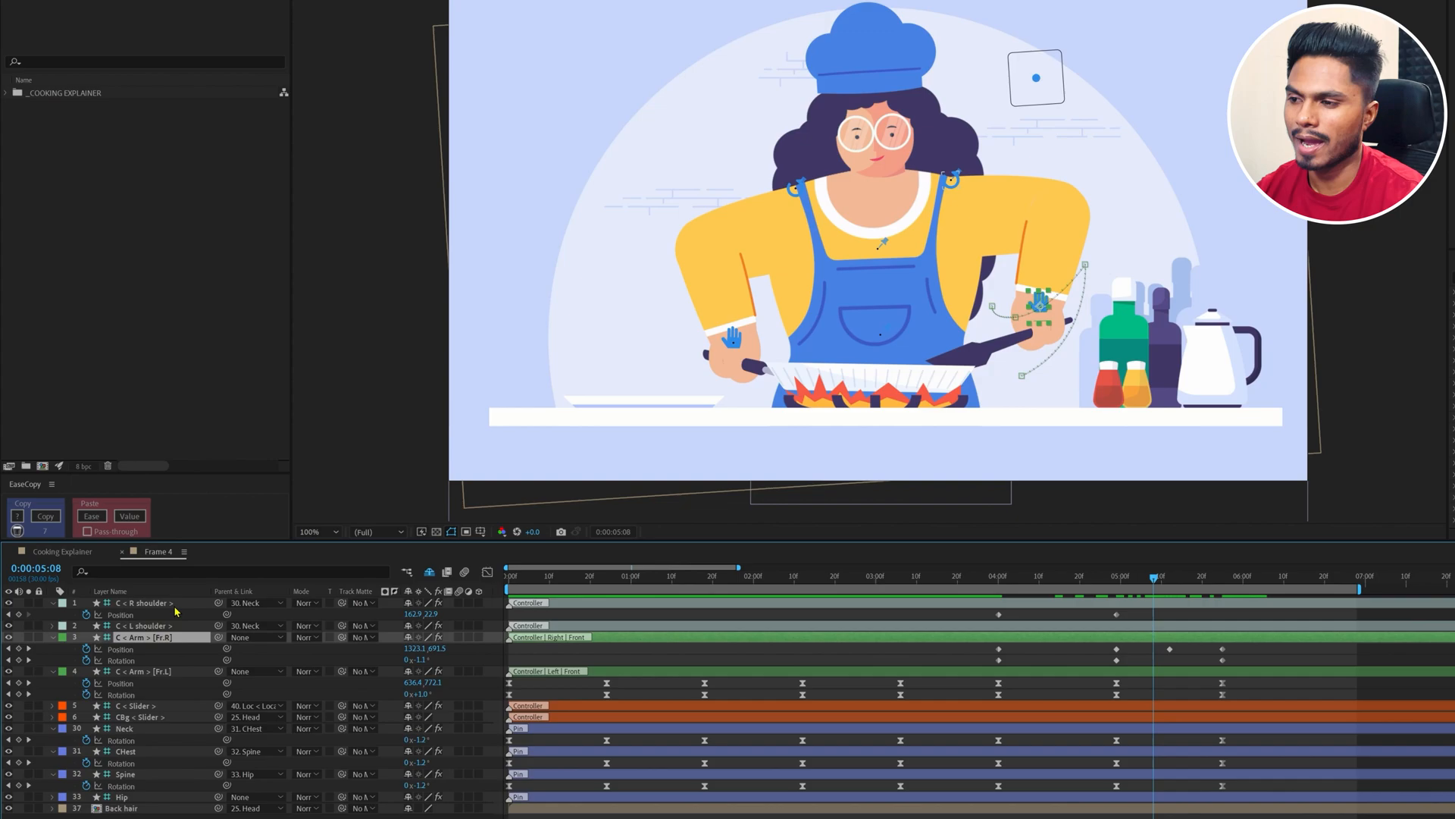
key("shift+Up")
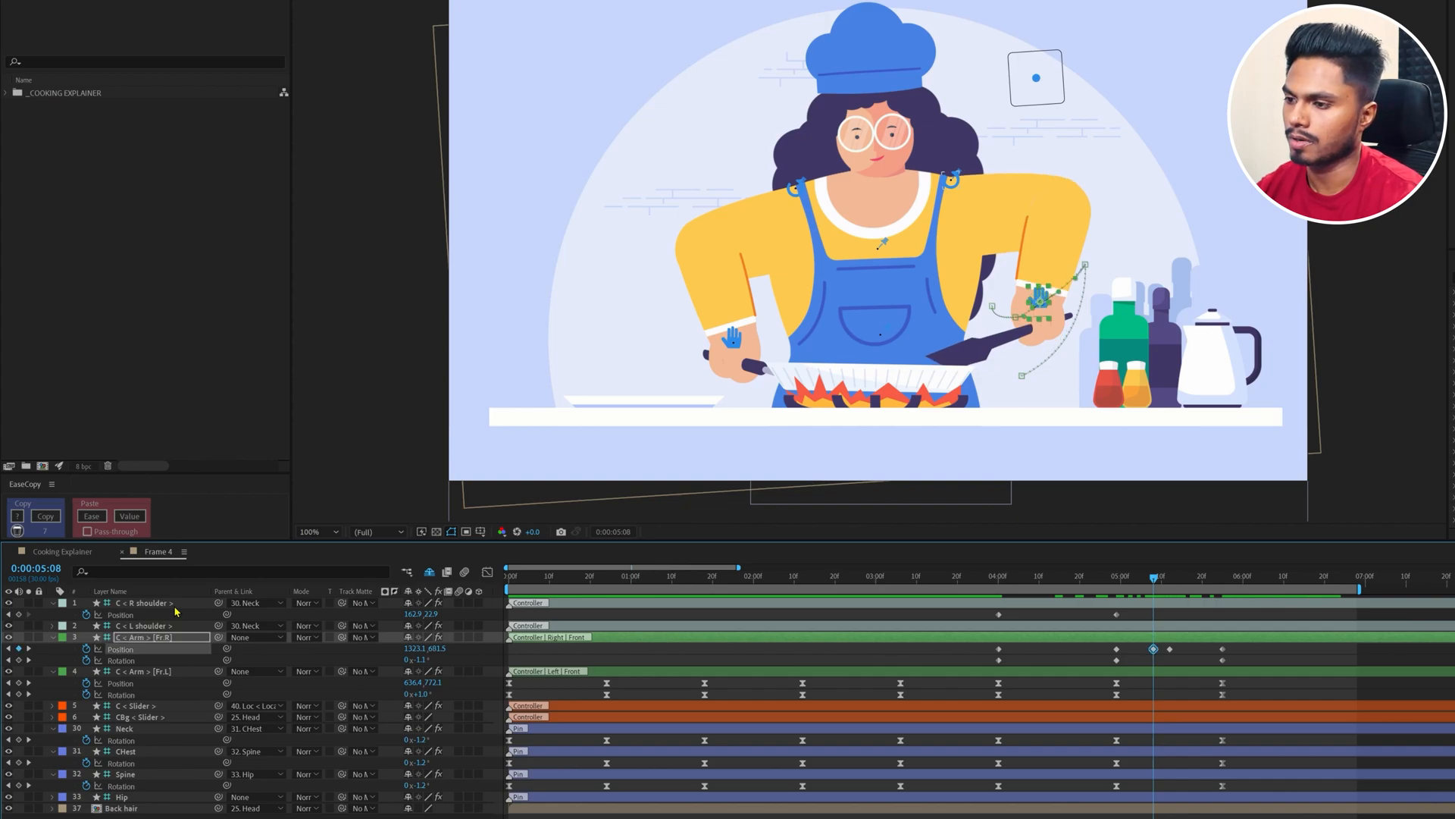
scroll(1039, 324, "up", 1)
left_click_drag(1039, 324, 807, 229)
scroll(898, 313, "down", 1)
scroll(953, 303, "up", 4)
left_click_drag(1186, 321, 637, 177)
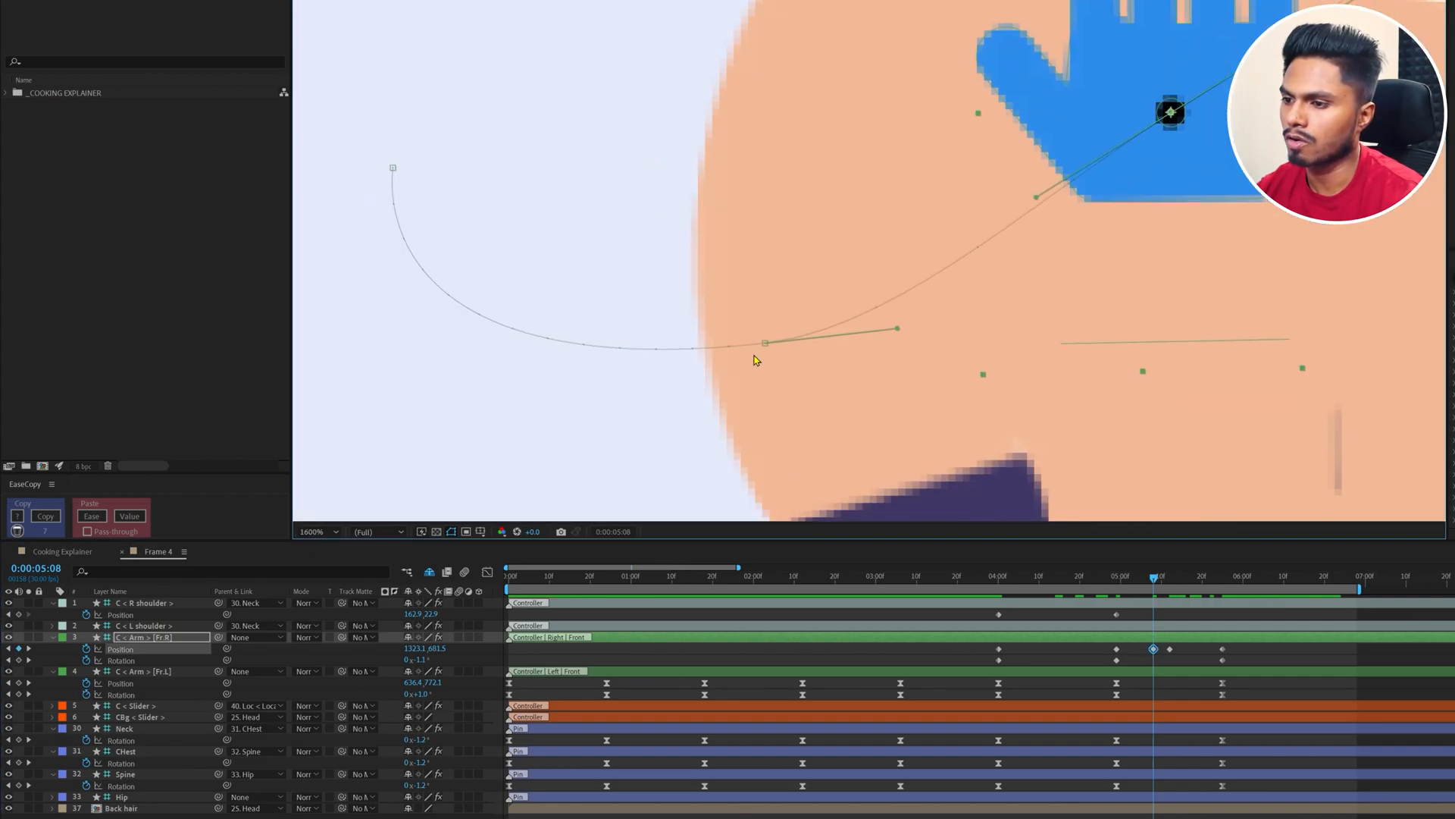
scroll(755, 359, "down", 1)
left_click_drag(885, 294, 946, 234)
key("comma")
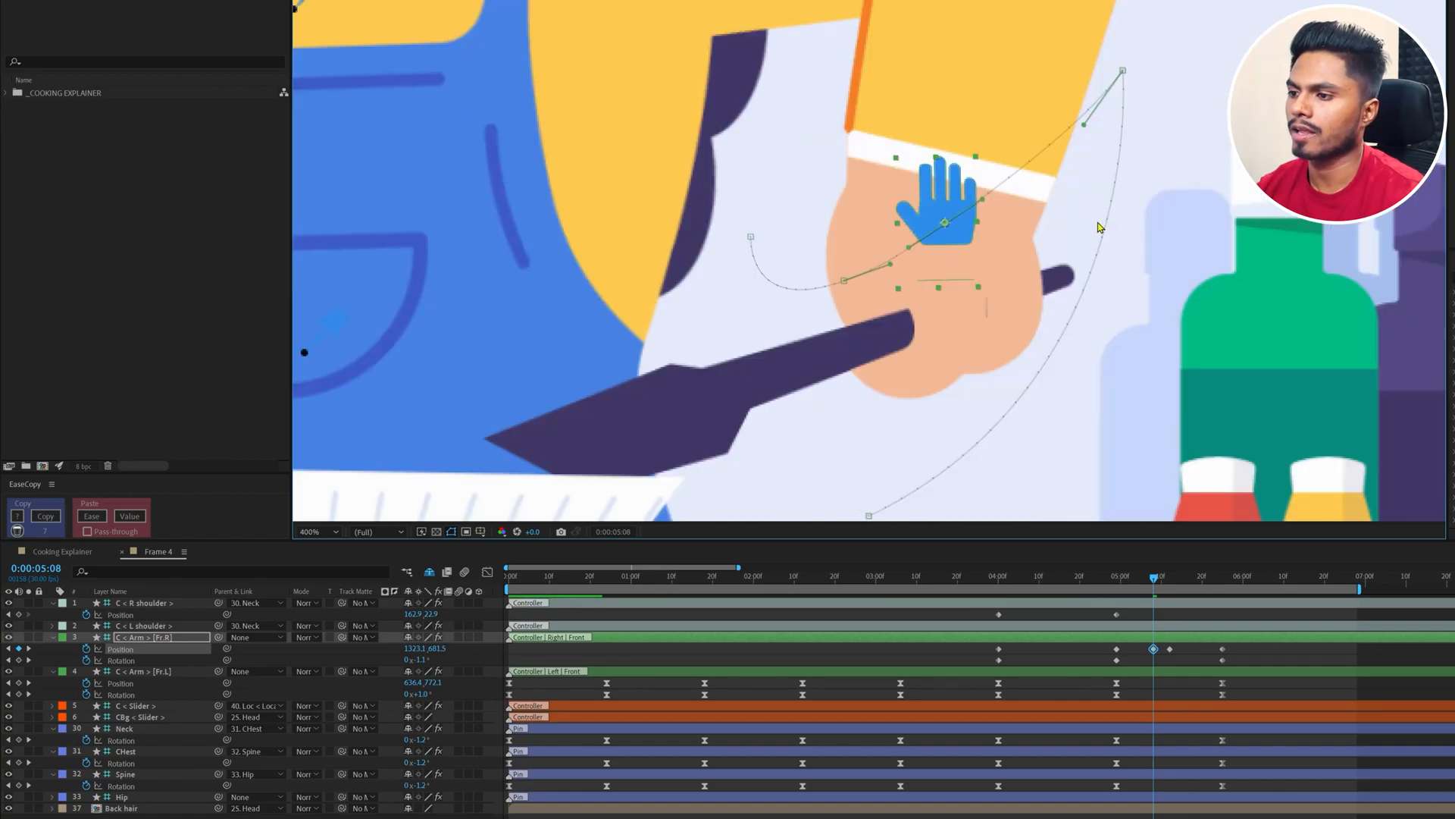
scroll(1092, 236, "down", 1)
left_click_drag(820, 233, 1017, 319)
key("comma")
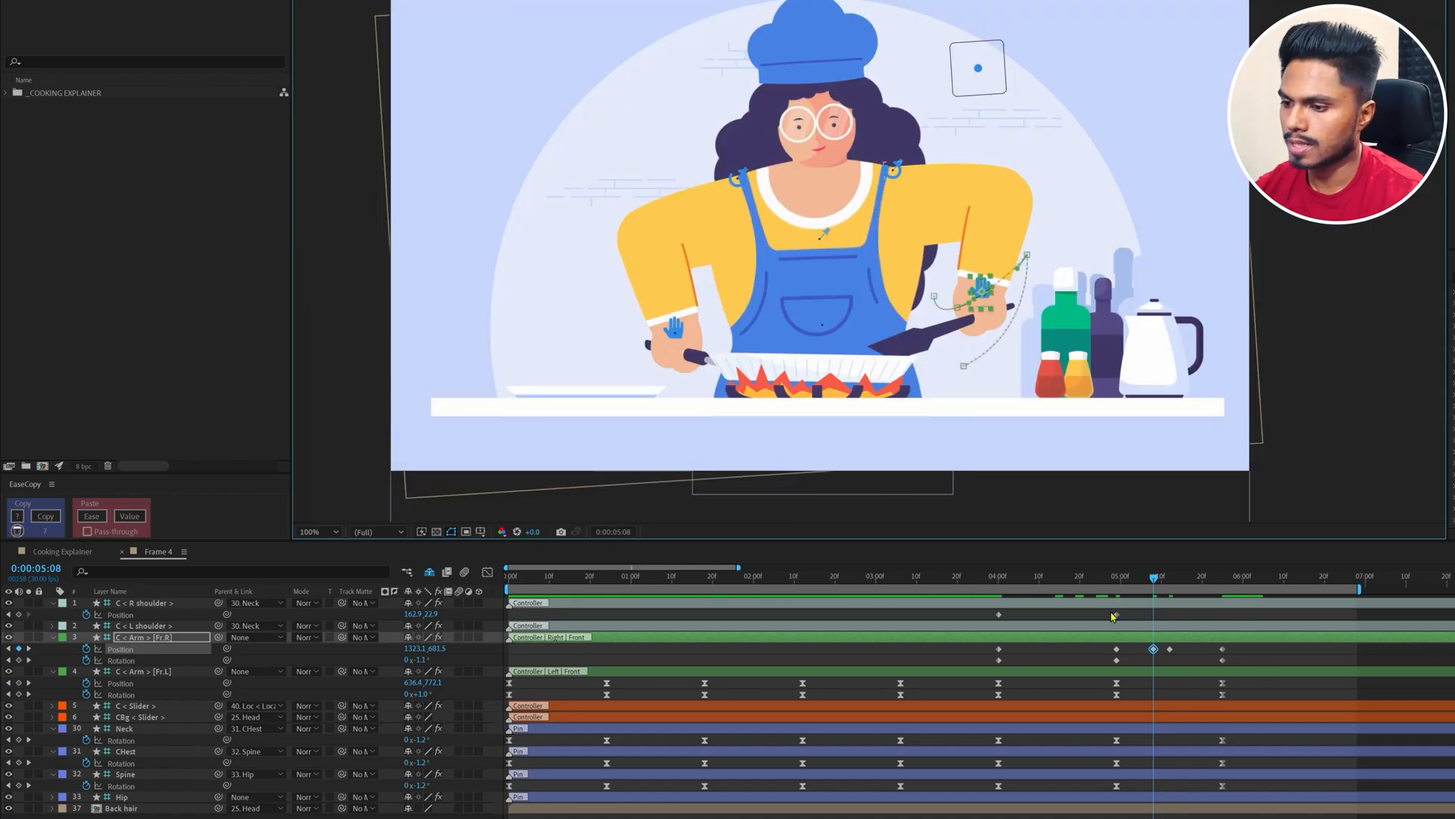
Step: Apply Easy Ease to all keyframes from 0:00:04:00 onward, but make the right arm's position keyframes at 0:00:05:08 and 0:00:05:12 Auto Bezier
left_click_drag(986, 615, 1349, 780)
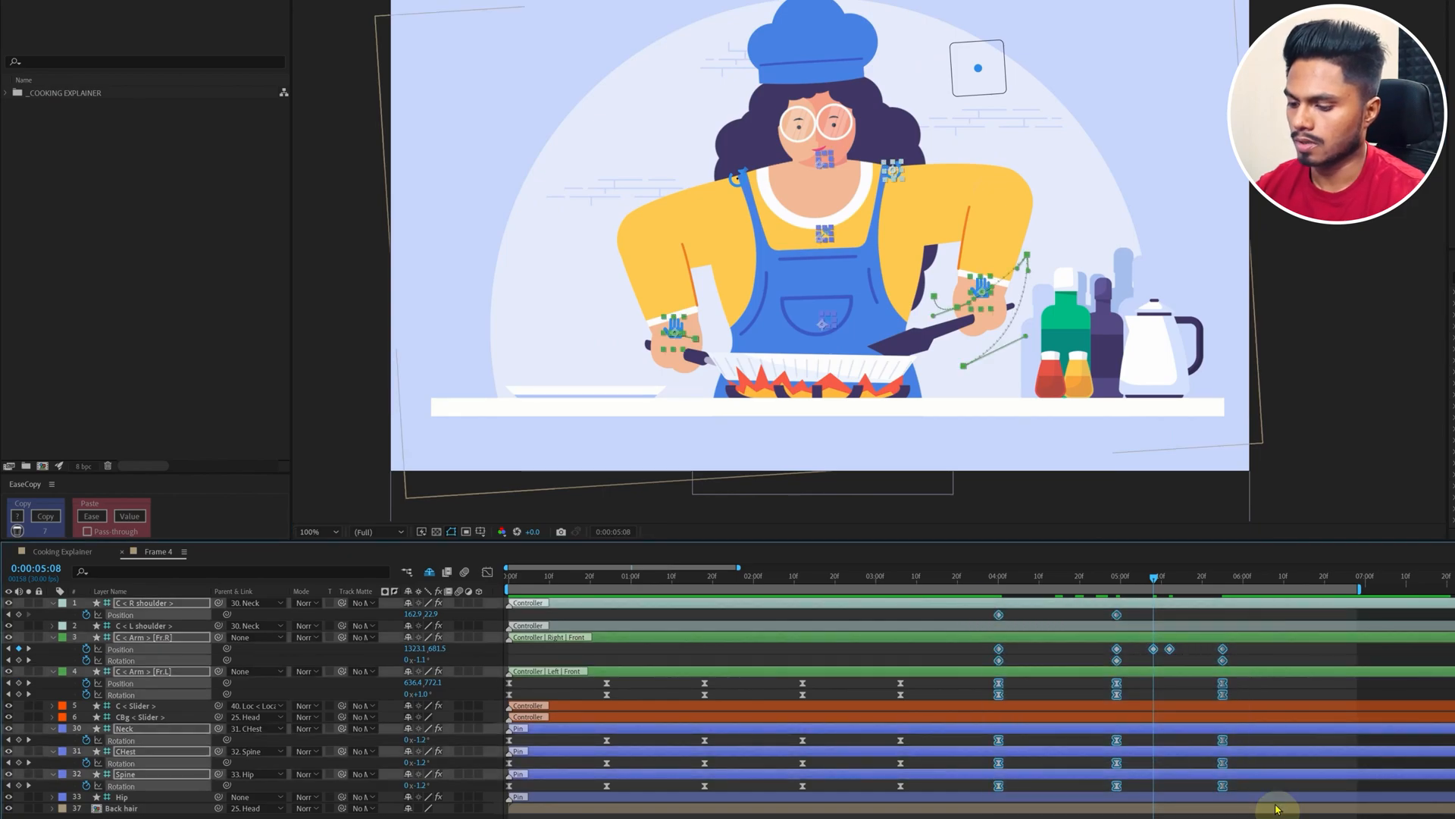
left_click(1202, 614)
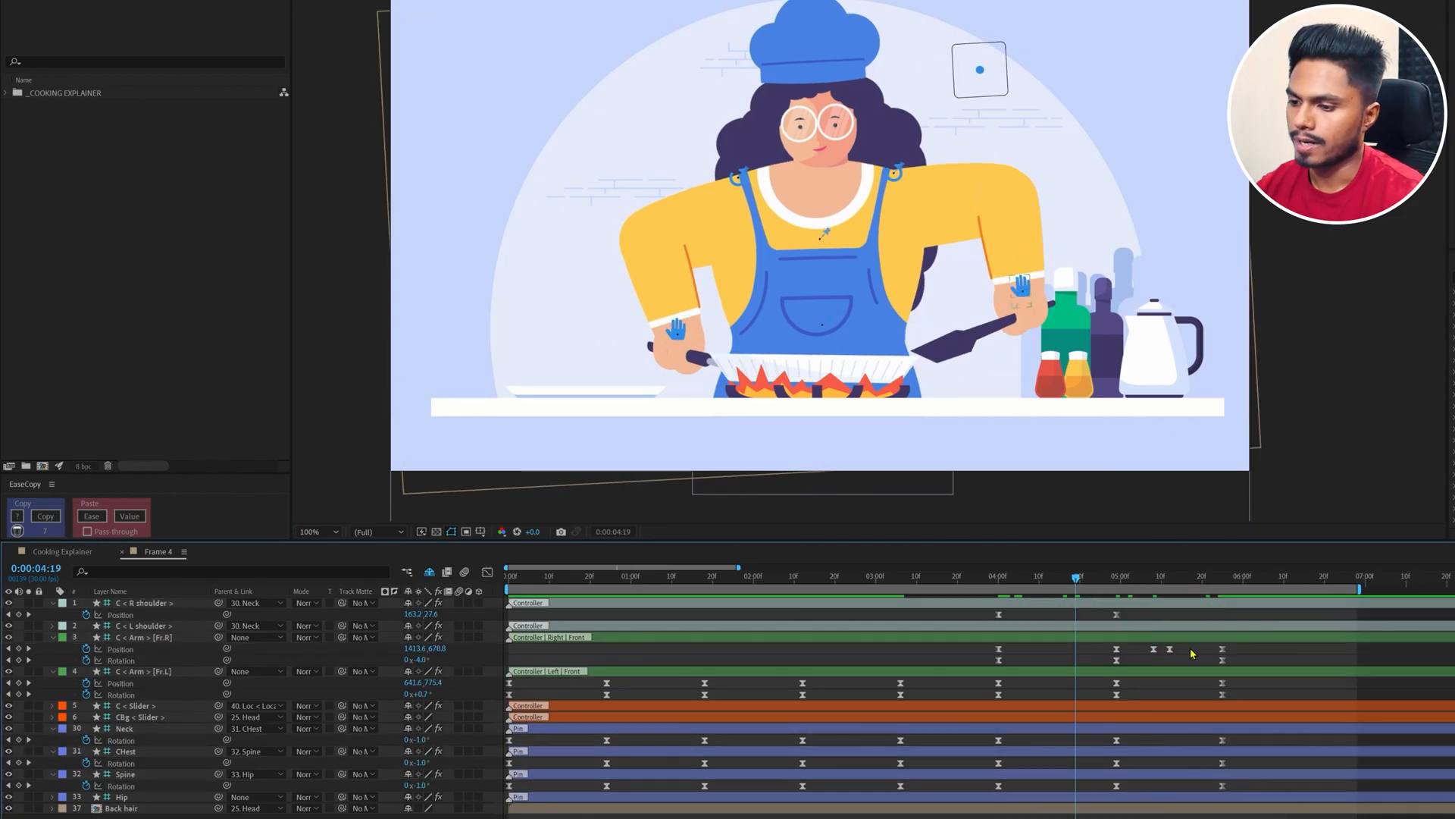
left_click_drag(1180, 648, 1147, 661)
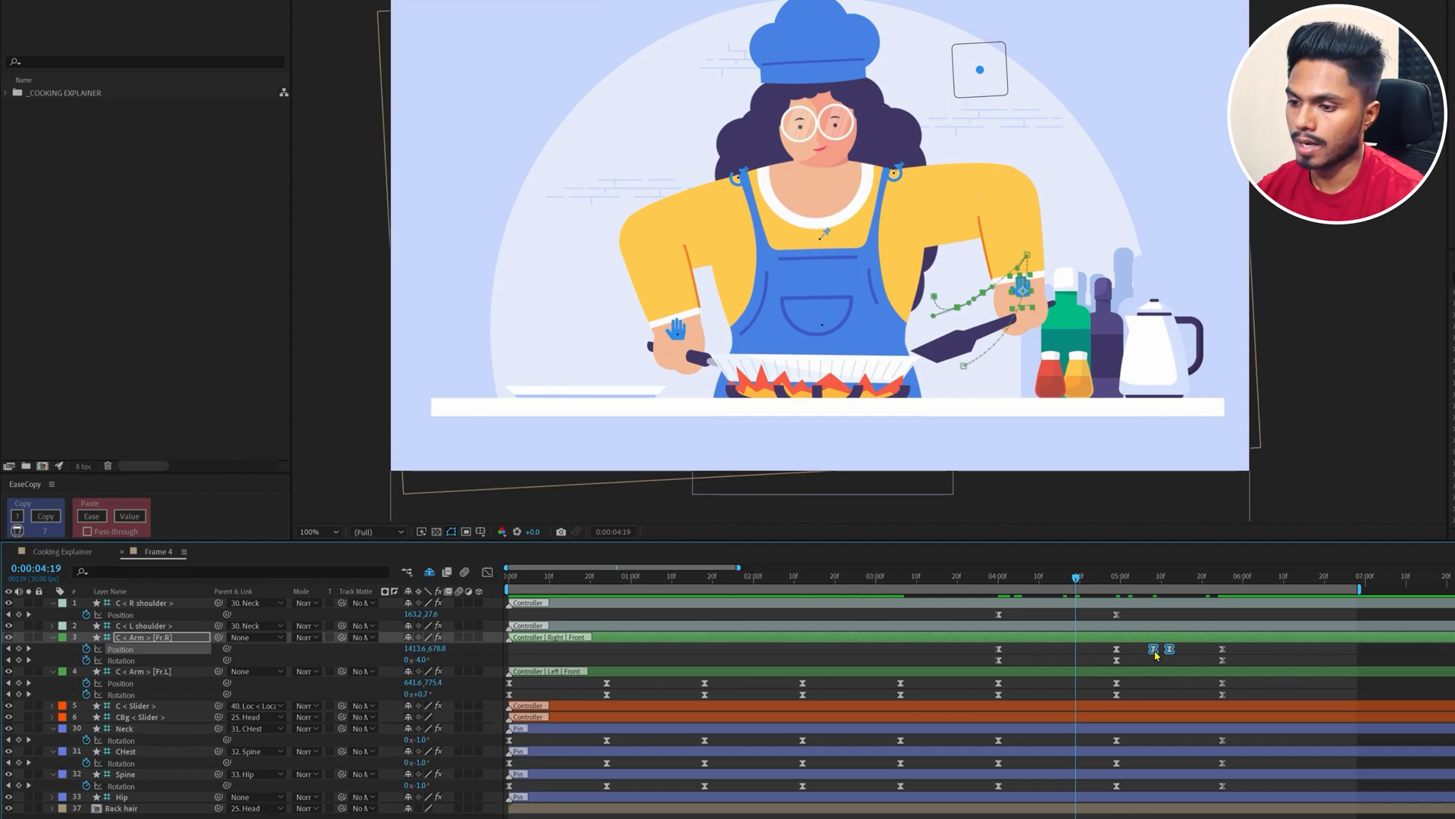
left_click(1155, 651, "ctrl")
left_click(1154, 651, "ctrl")
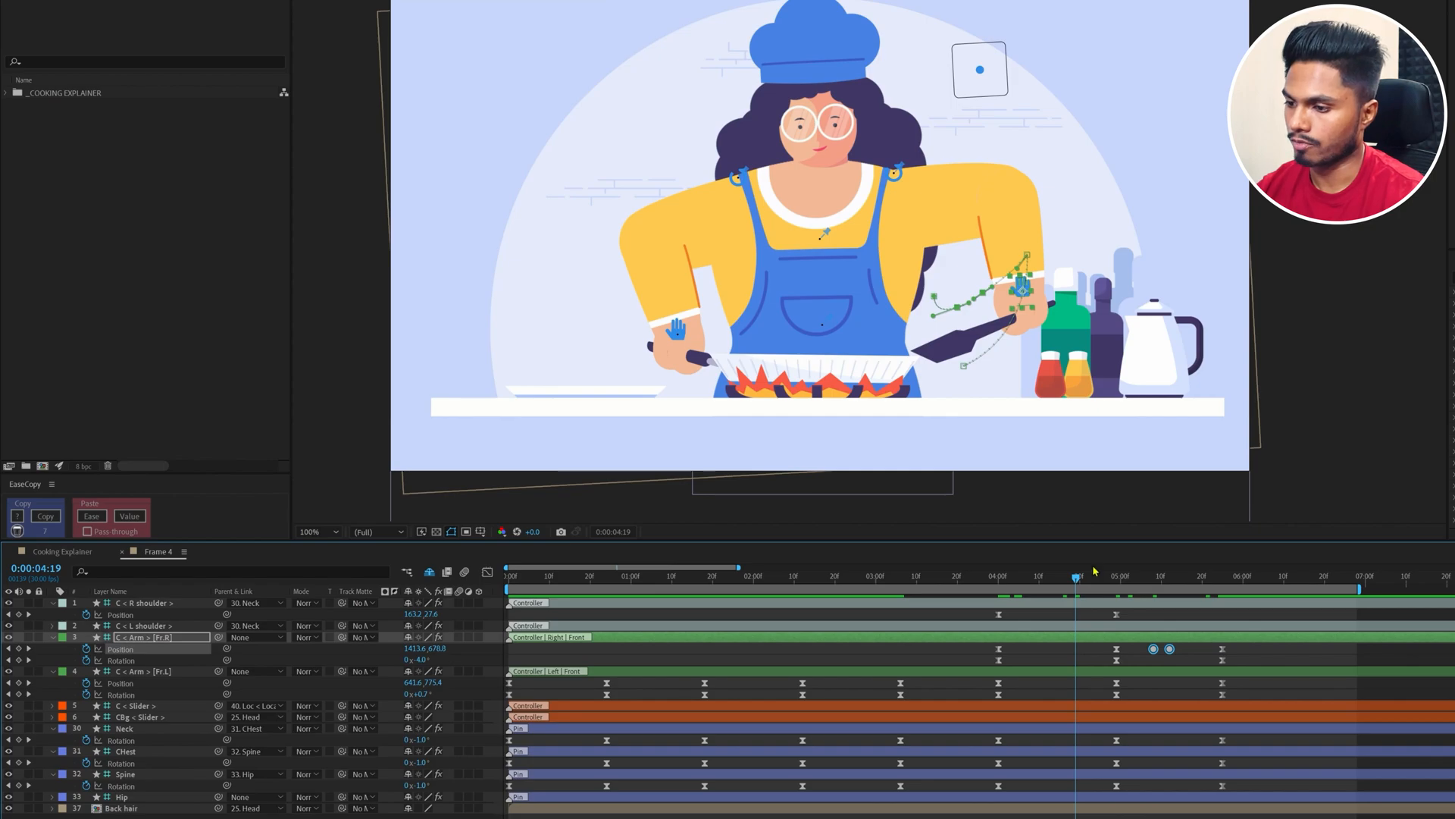
left_click(997, 568)
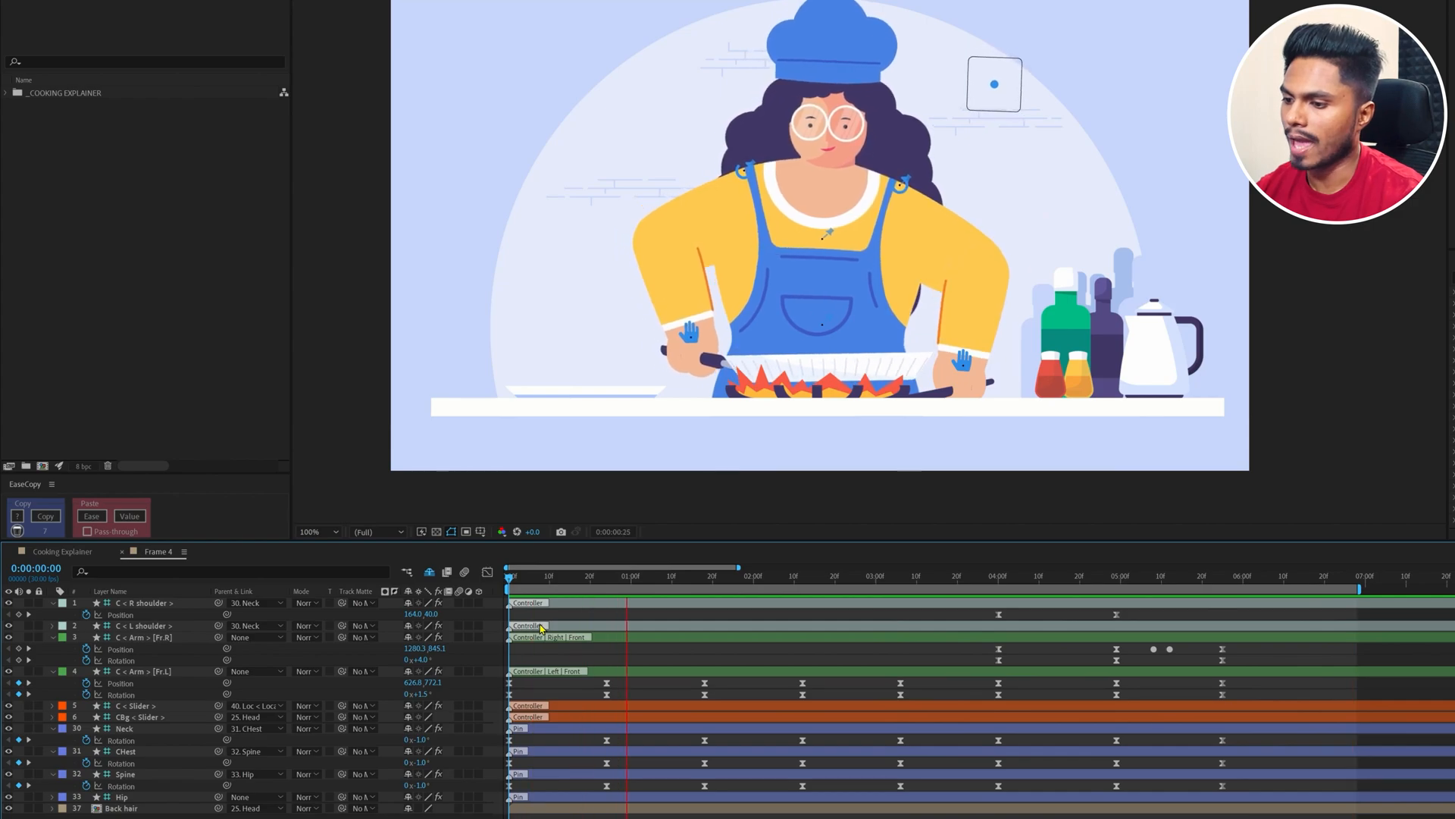
Step: Move the controllers' and body's last two keyframe groups earlier, to 0:00:04:24 and 0:00:05:16, and preview the timing
key("space")
left_click_drag(1296, 617, 1098, 790)
left_click_drag(1242, 613, 1074, 796)
left_click_drag(1203, 786, 1186, 786)
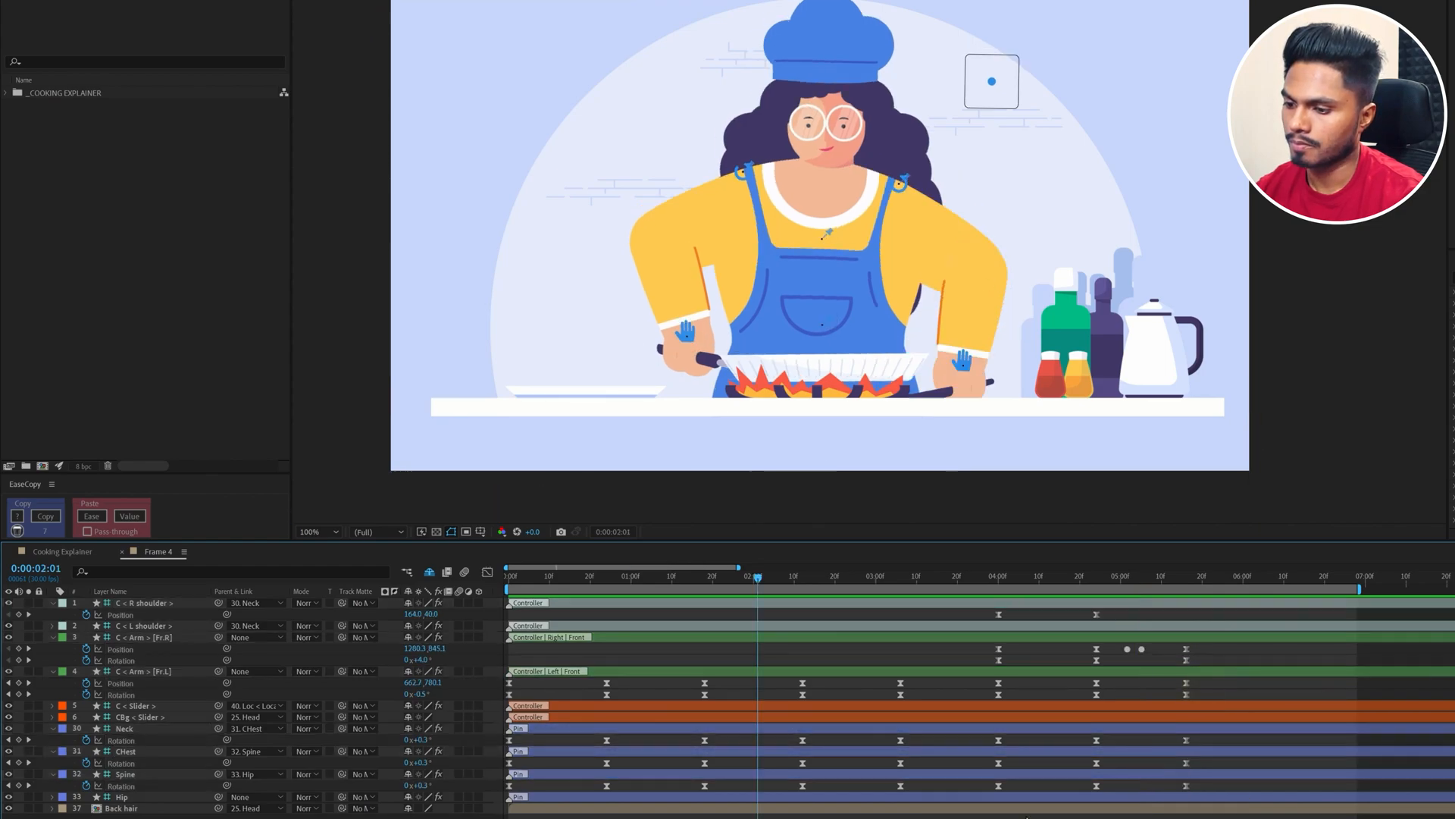
key("space")
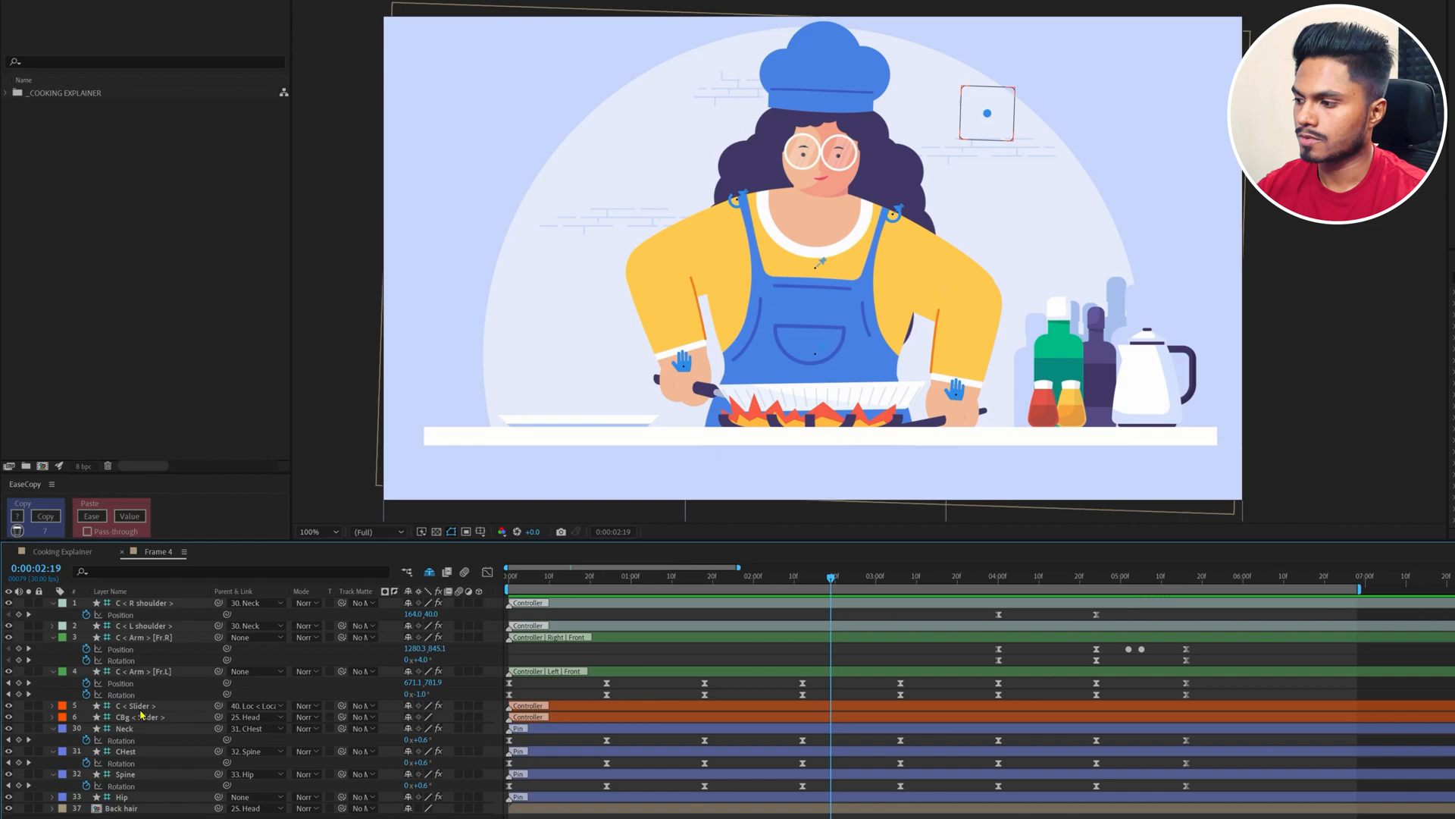
Step: Keyframe the C < Slider > controller's position at 0:00:00:00 and 0:00:00:24, placing it at about 17.7, 6.9 on the first frame
left_click(141, 709)
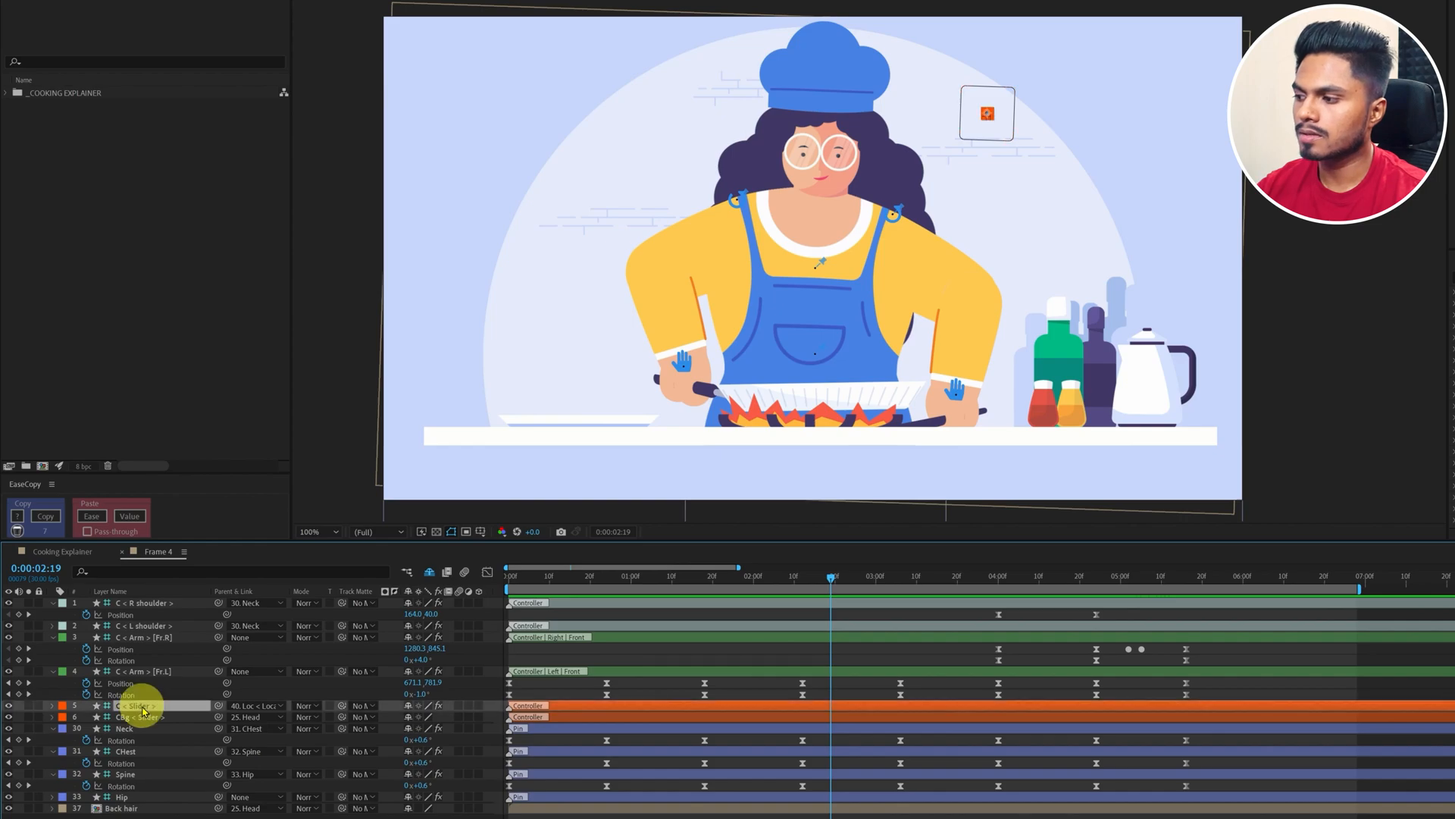
left_click_drag(553, 576, 461, 585)
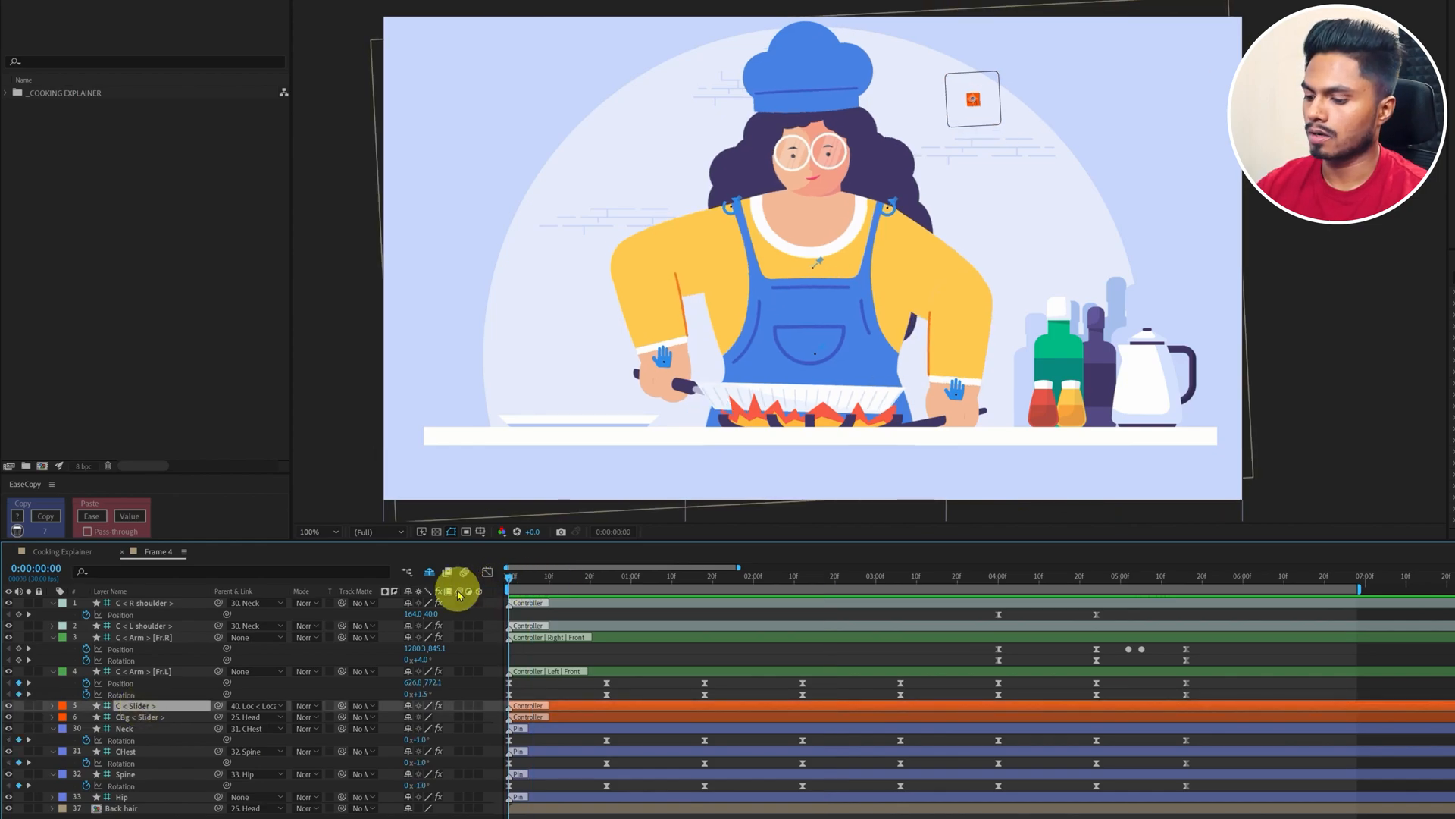
key("p")
left_click(85, 718)
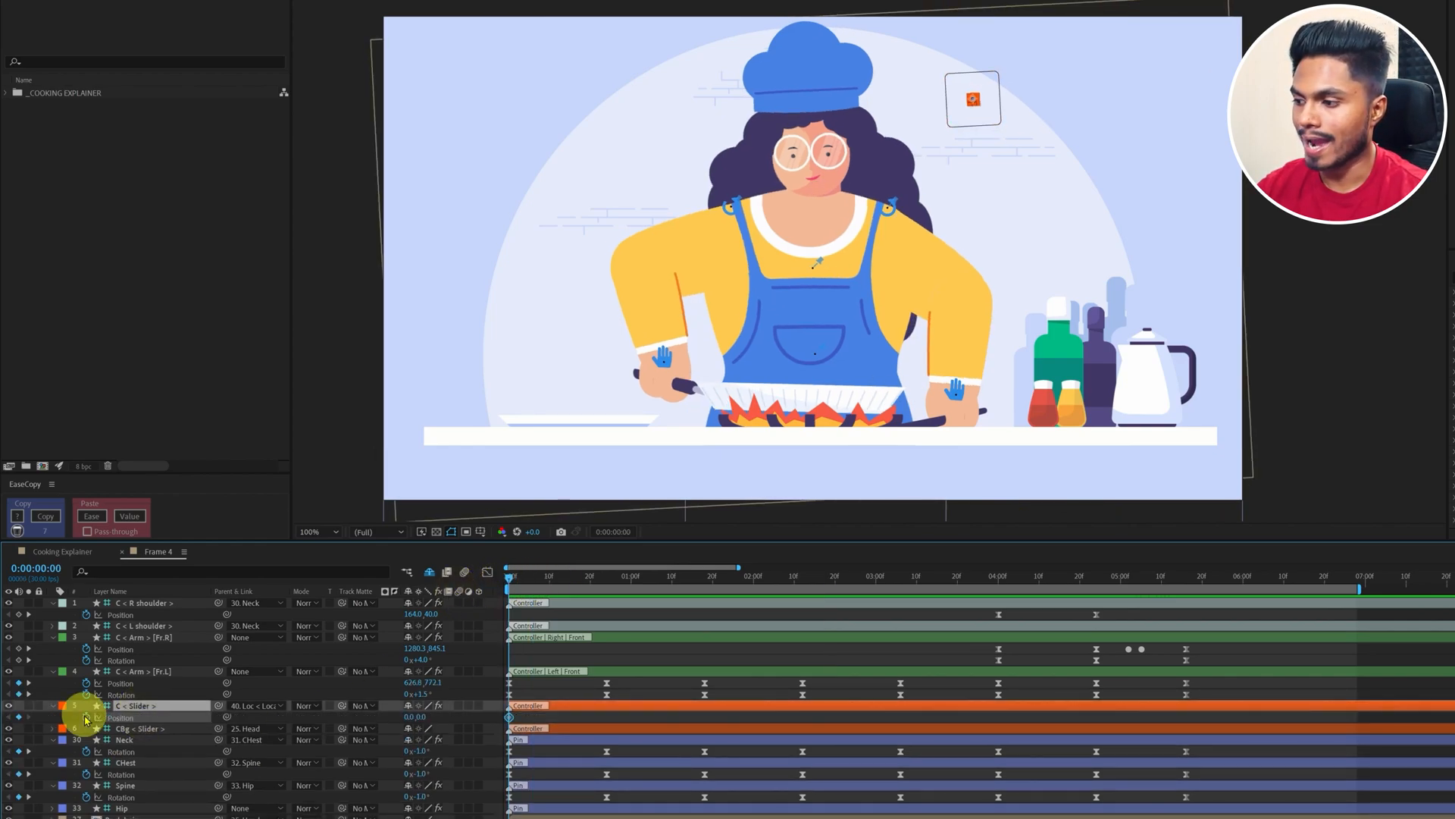
key("k")
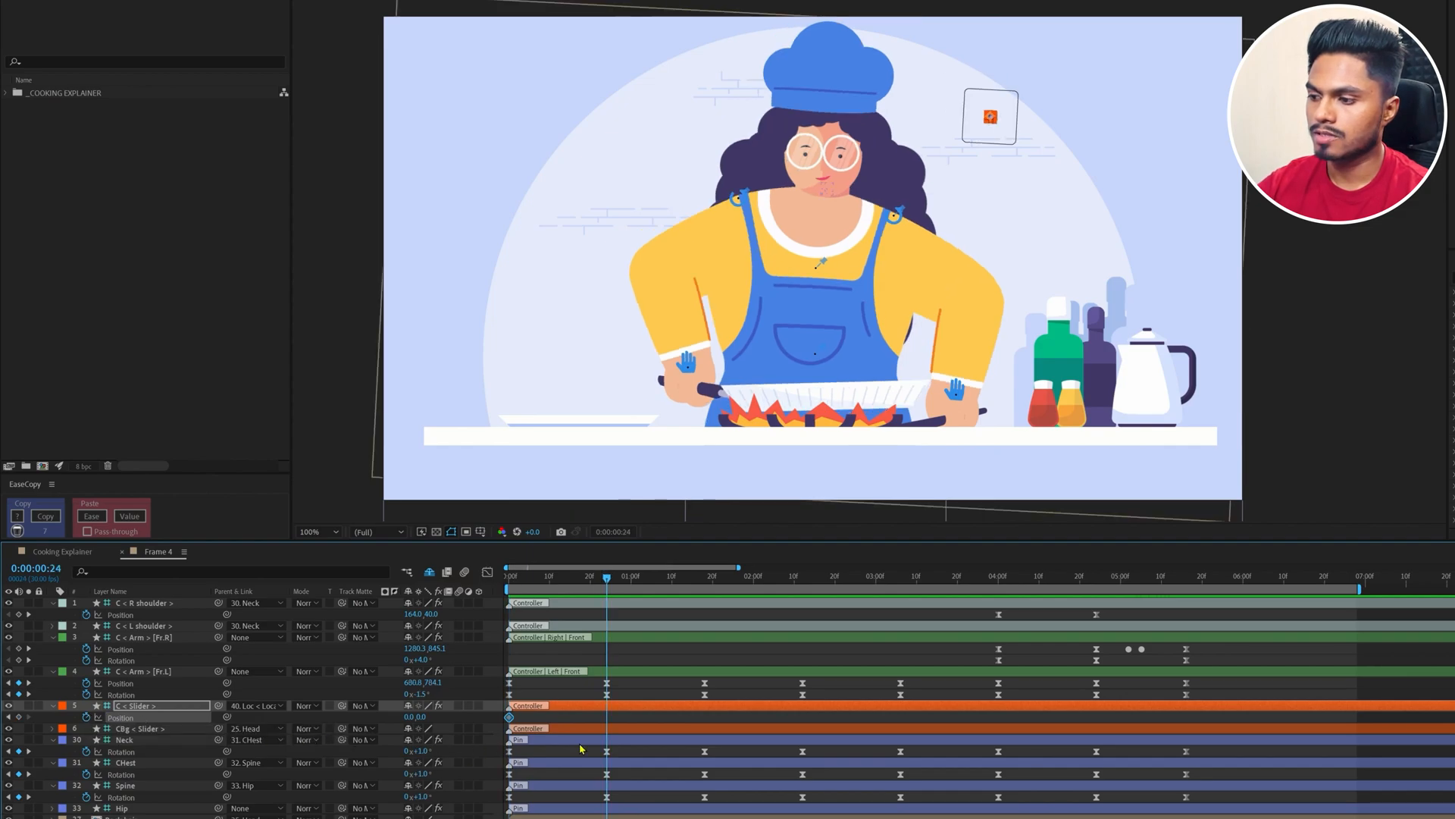
left_click(19, 717)
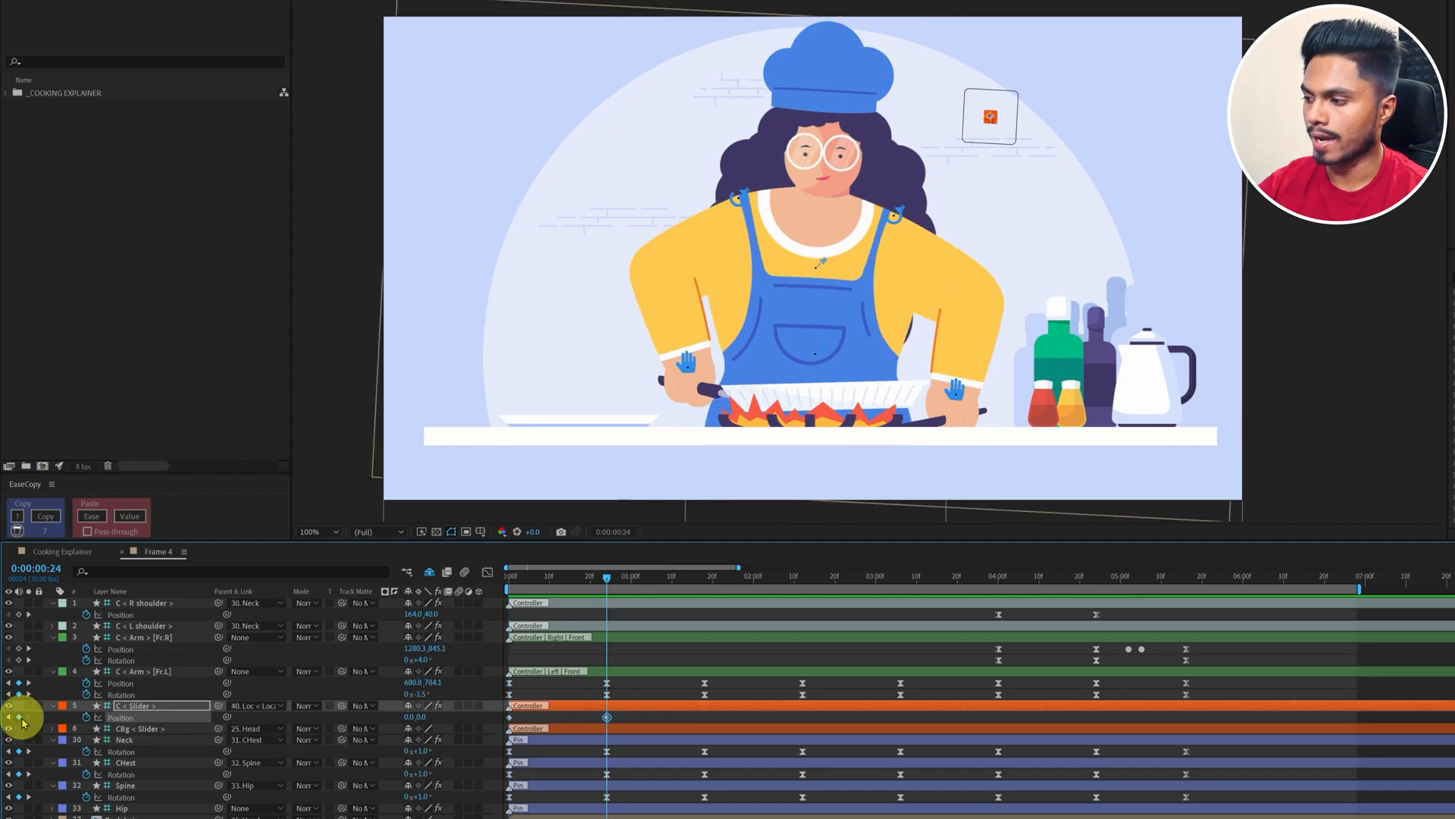
key("j")
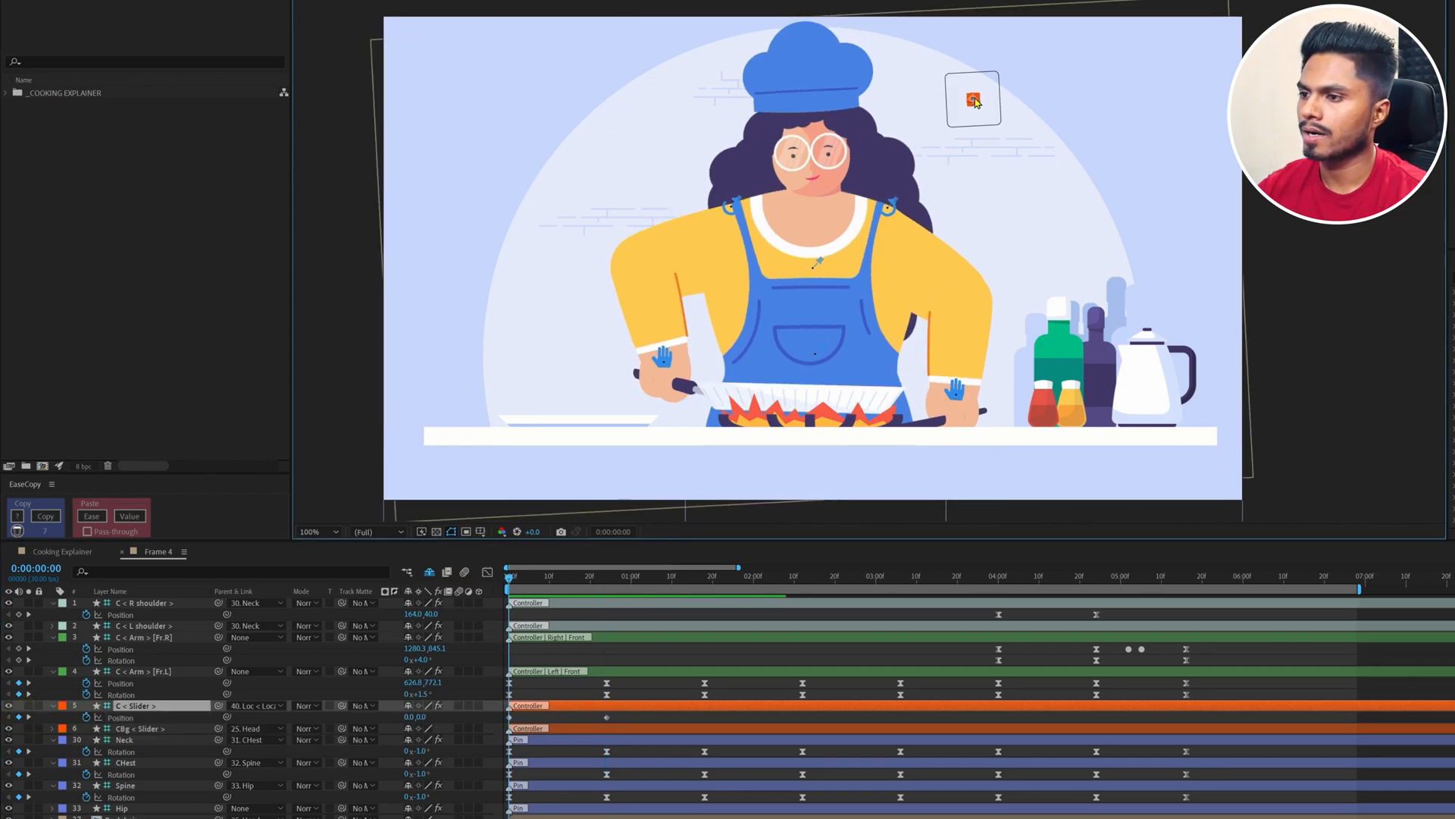
left_click_drag(976, 103, 968, 118)
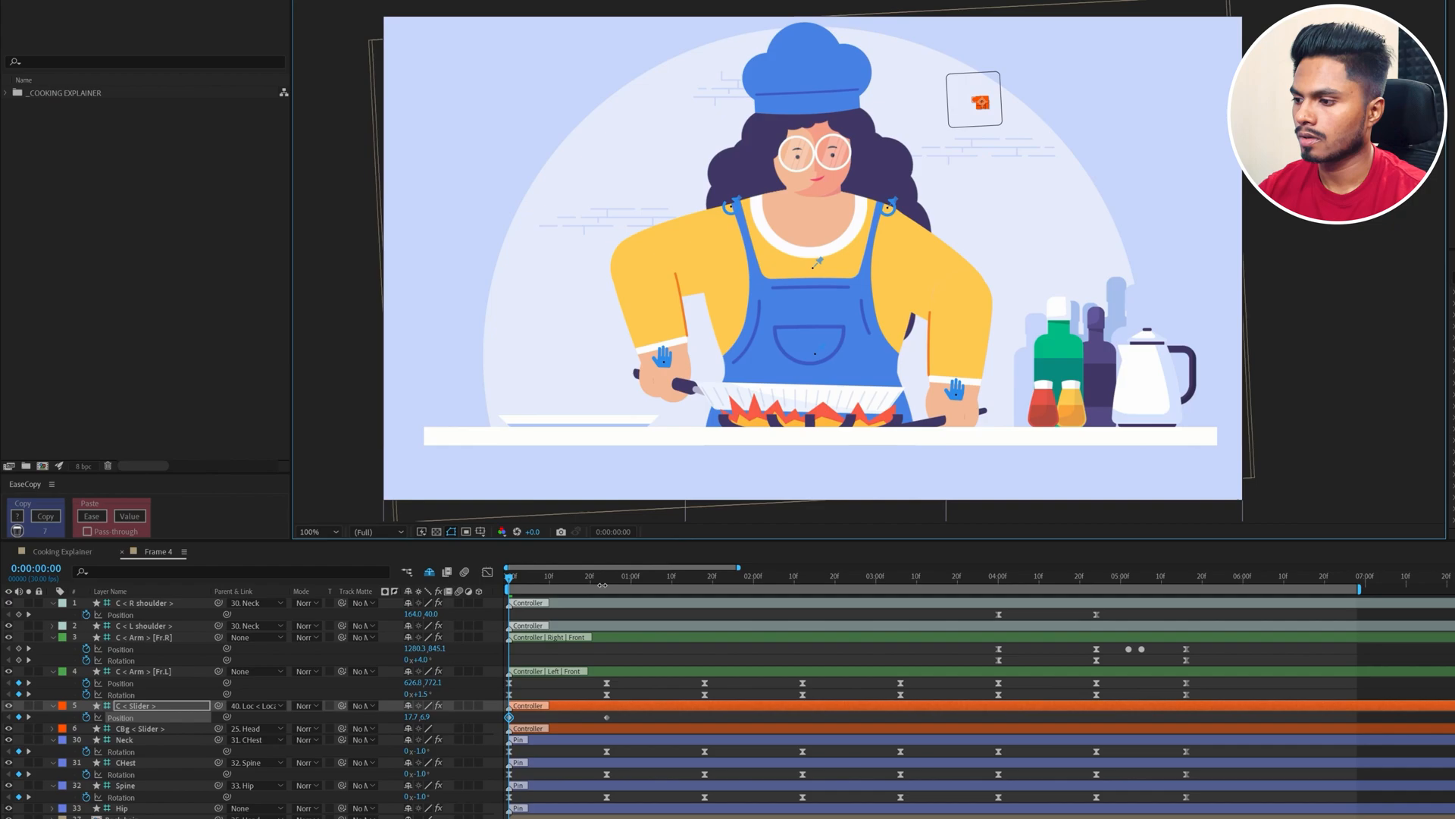
Step: At 0:00:00:24, move the C < Slider > controller to about -17.1, 37.9
left_click(606, 578)
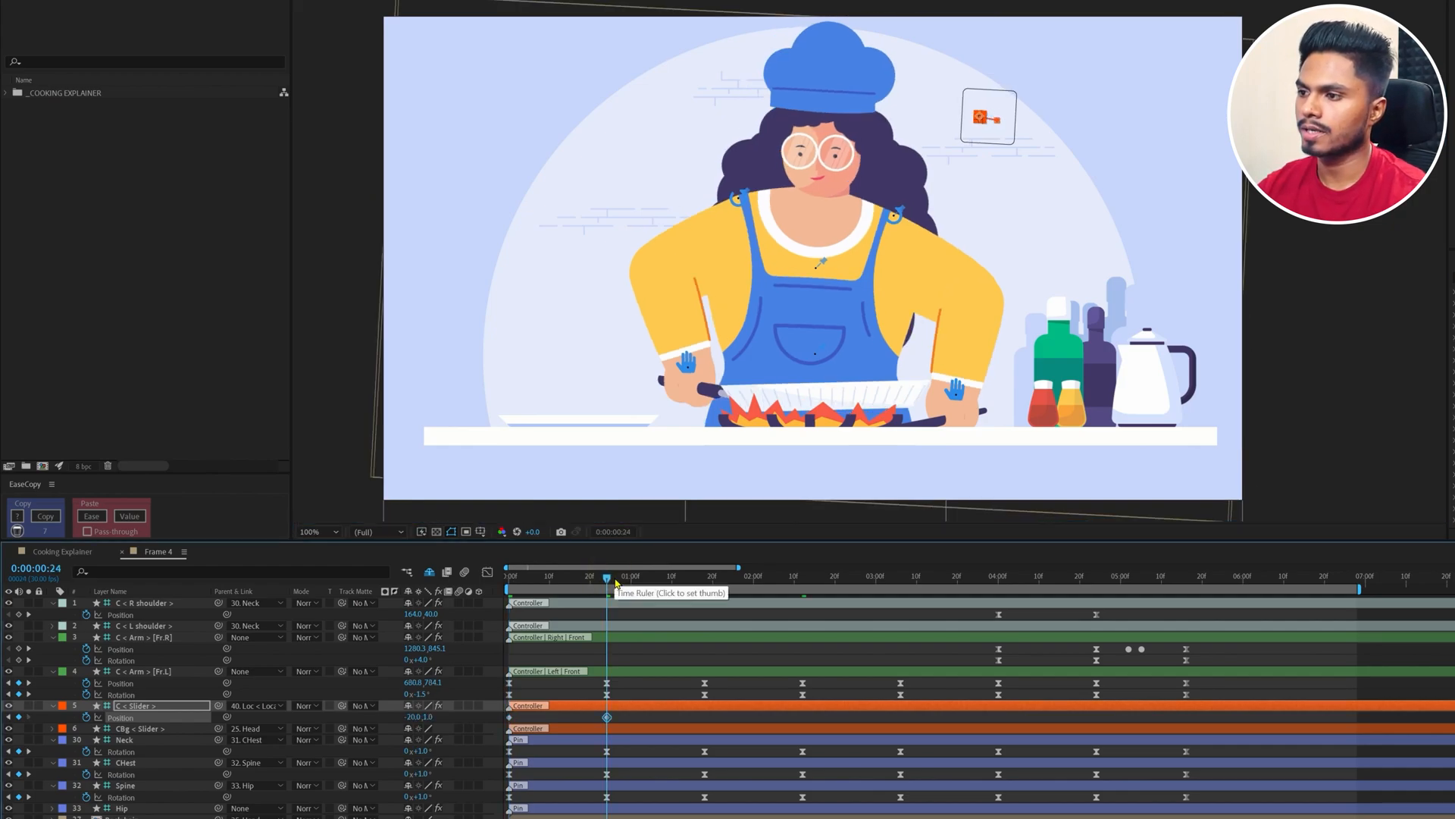
key("shift+Down")
key("shift+Down")
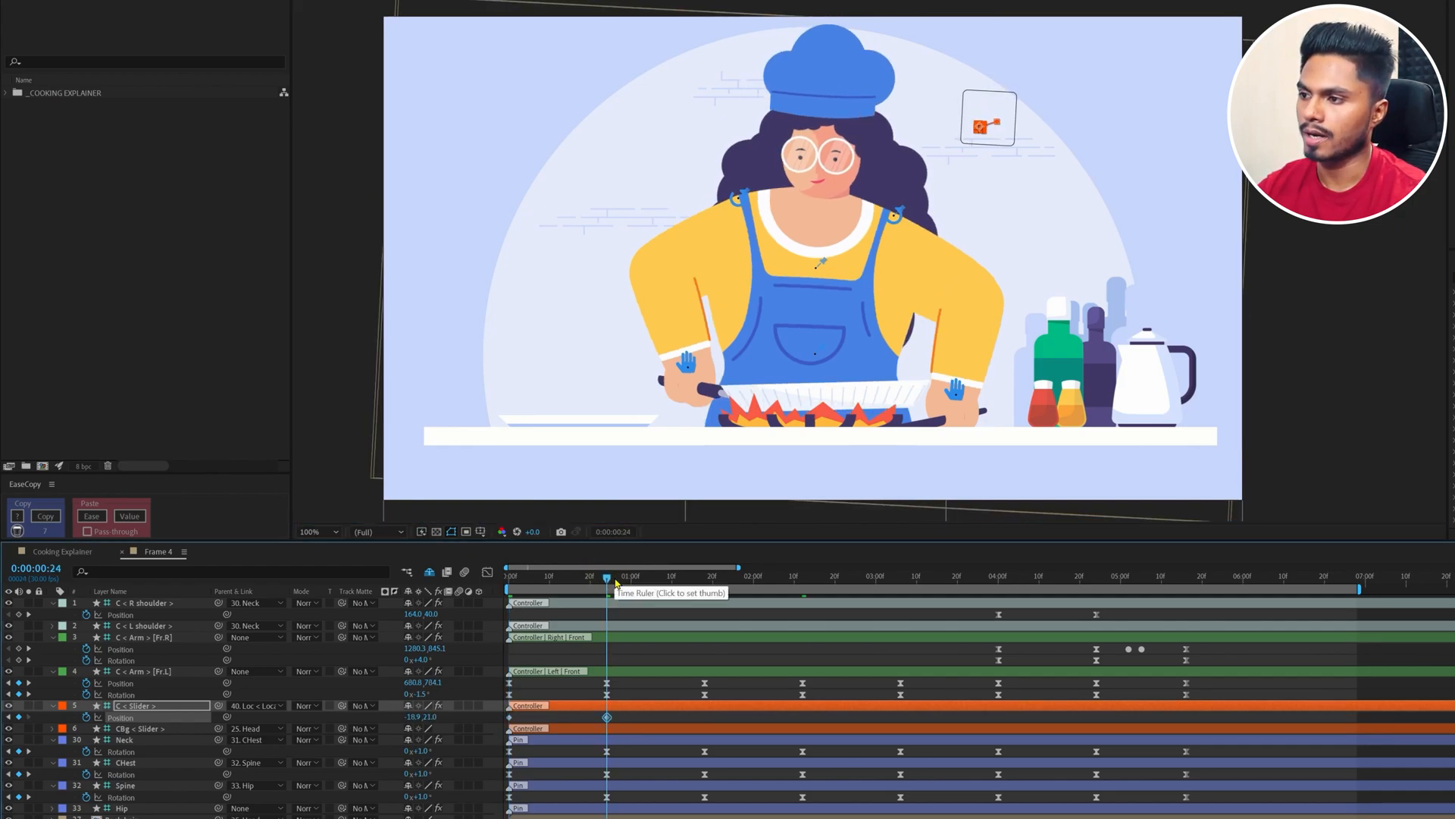
Step: Copy the first C < Slider > position keyframe to 0:00:01:18 and apply Easy Ease to all three keyframes
left_click(704, 578)
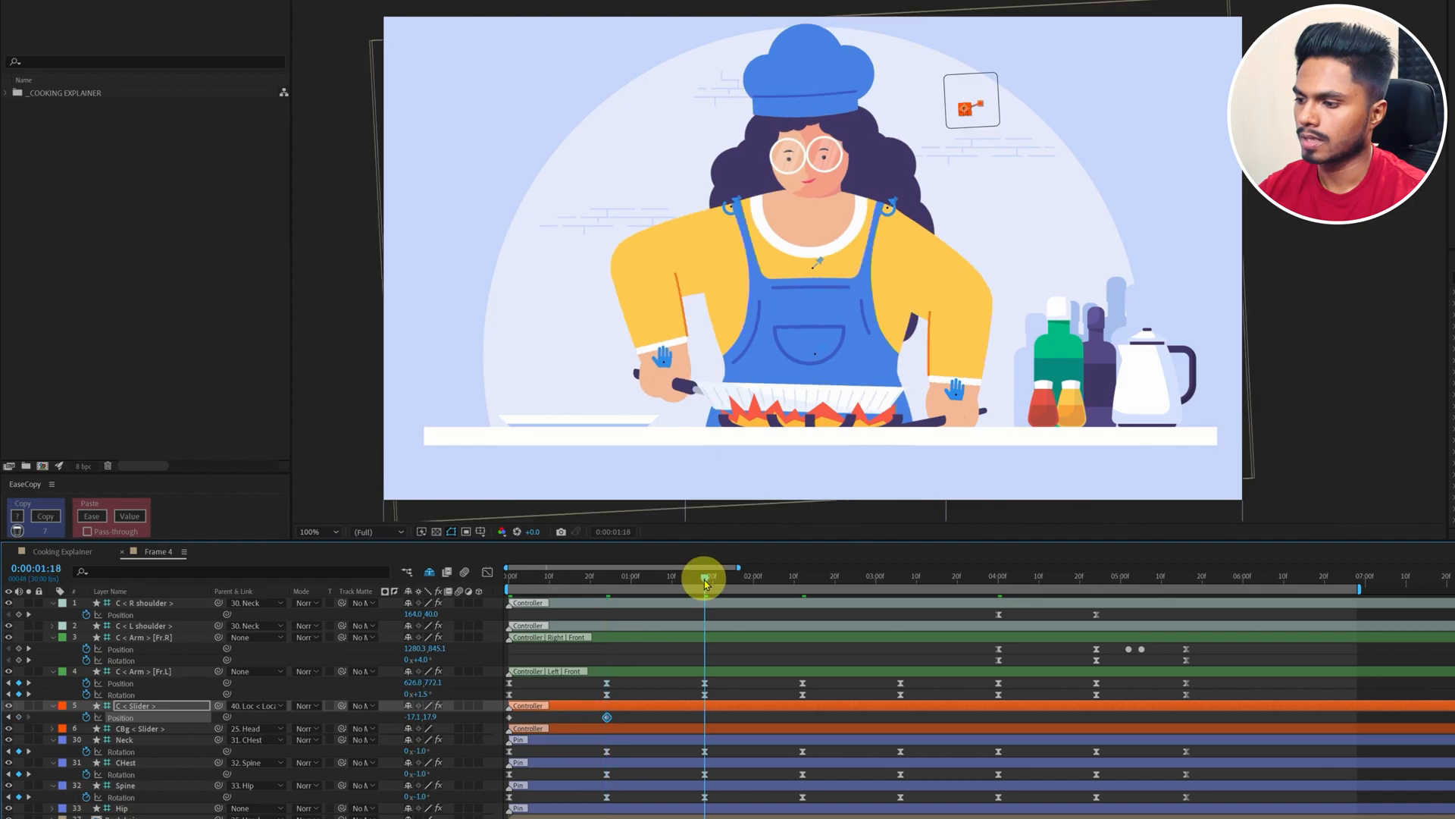
left_click_drag(520, 725, 494, 712)
key("ctrl+c")
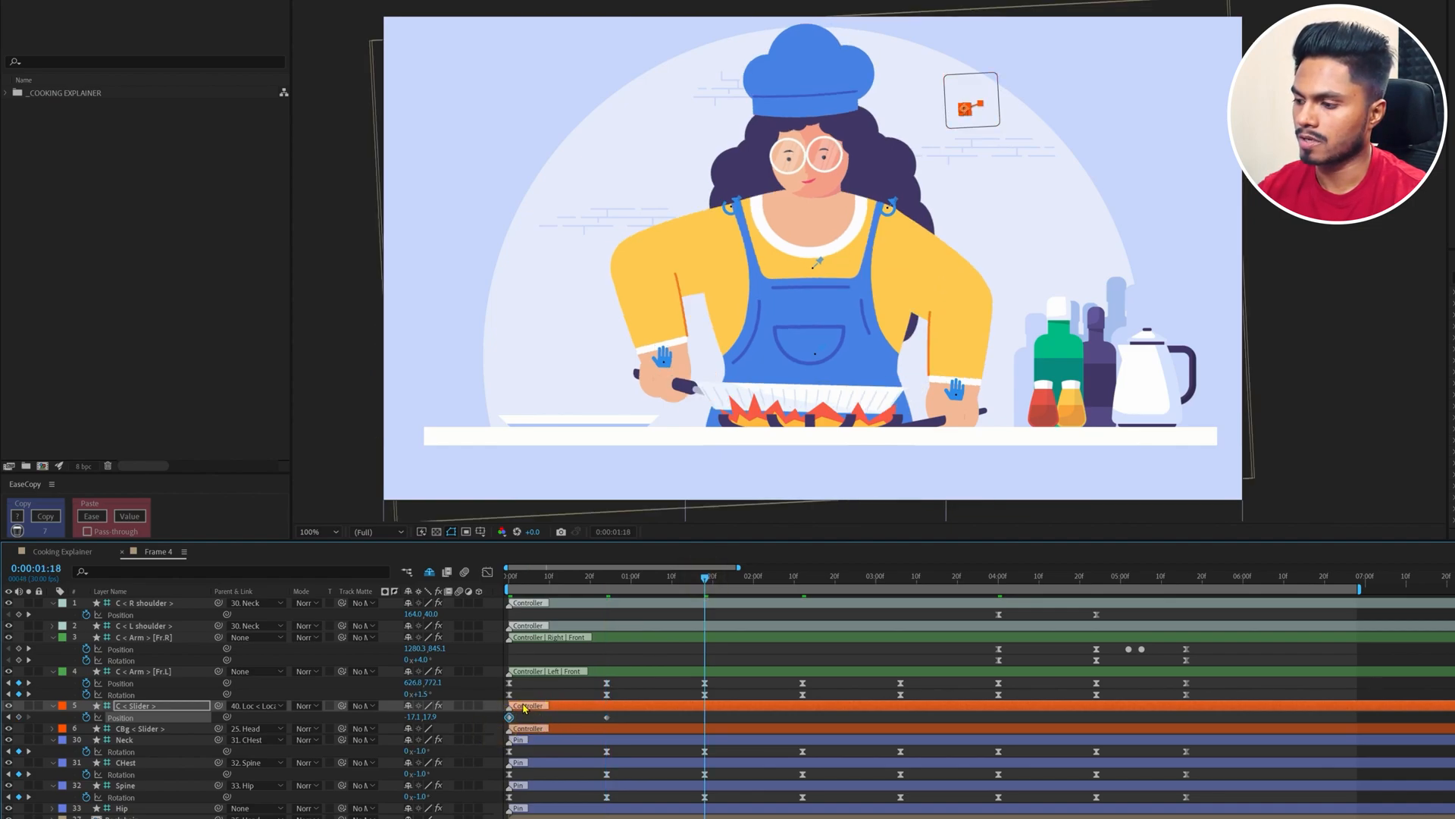
key("ctrl+v")
left_click_drag(800, 576, 729, 595)
left_click_drag(714, 717, 506, 724)
Step: Repeat the three eased C < Slider > position keyframes from 0:00:01:18 and again from 0:00:03:06
key("j")
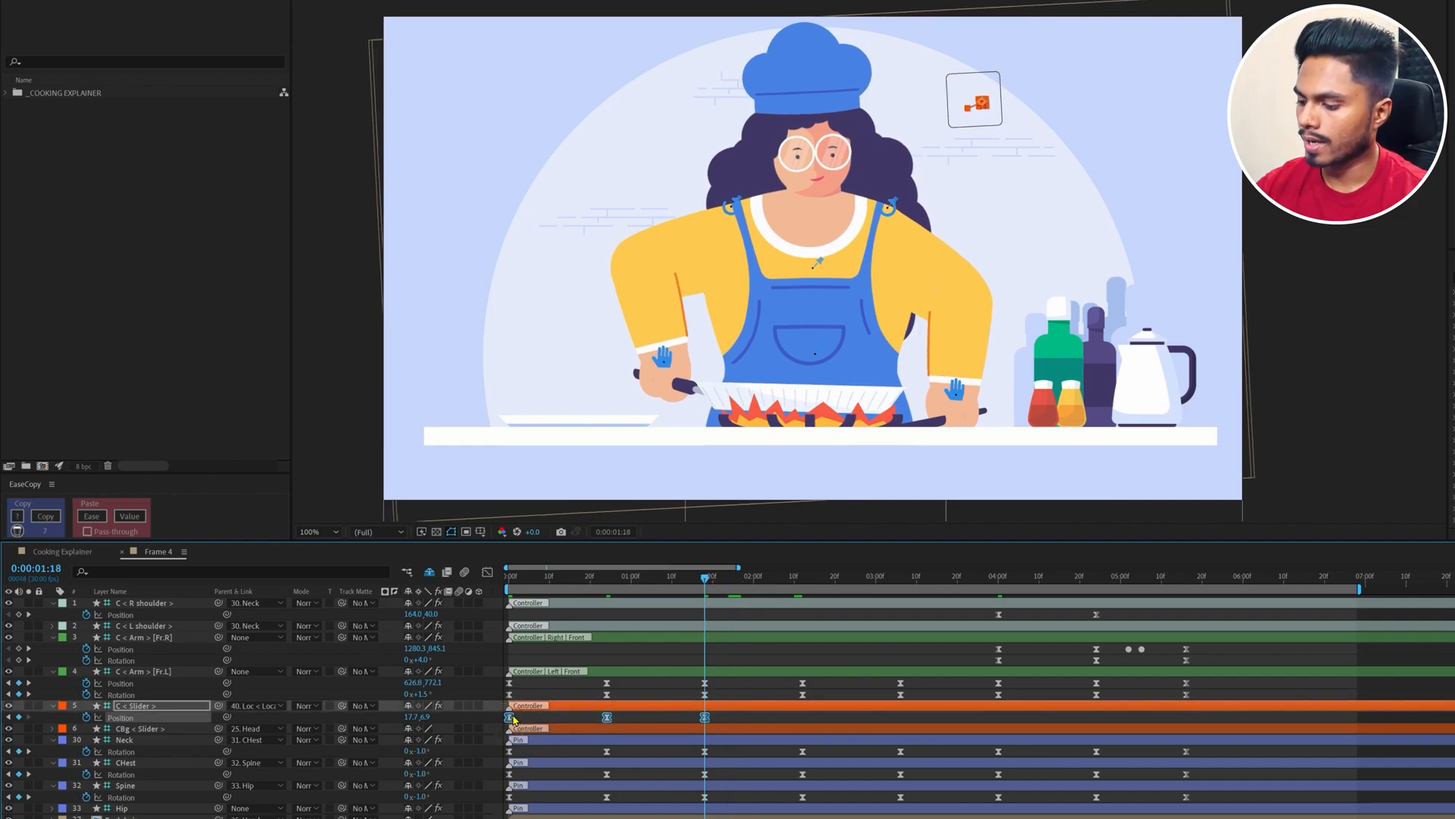
key("ctrl+v")
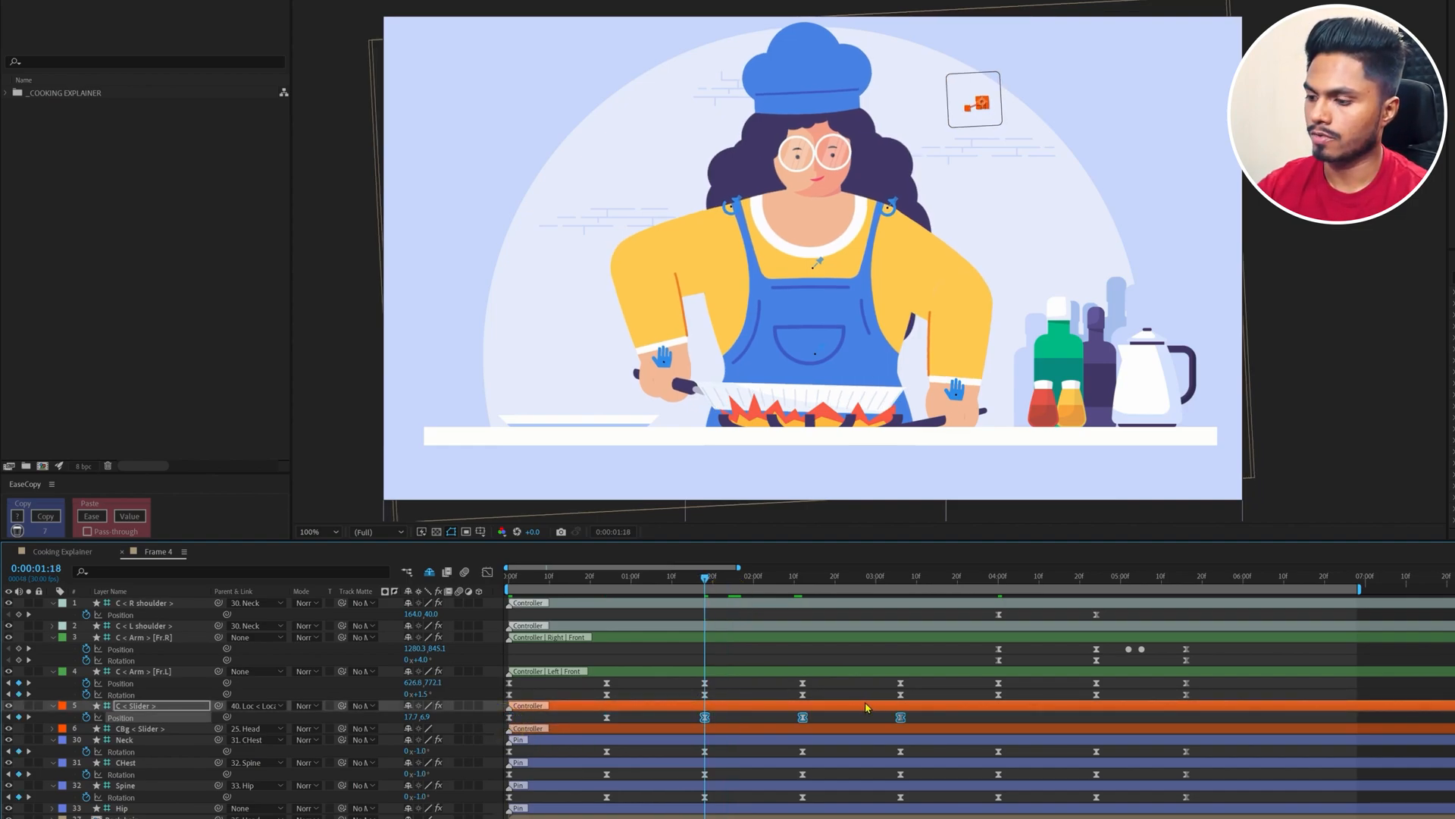
key("k")
key("k")
key("ctrl+v")
Step: At 0:00:04:24, adjust the C < Slider > controller's position to about 8.6, -4.0
key("k")
key("k")
left_click(1105, 717)
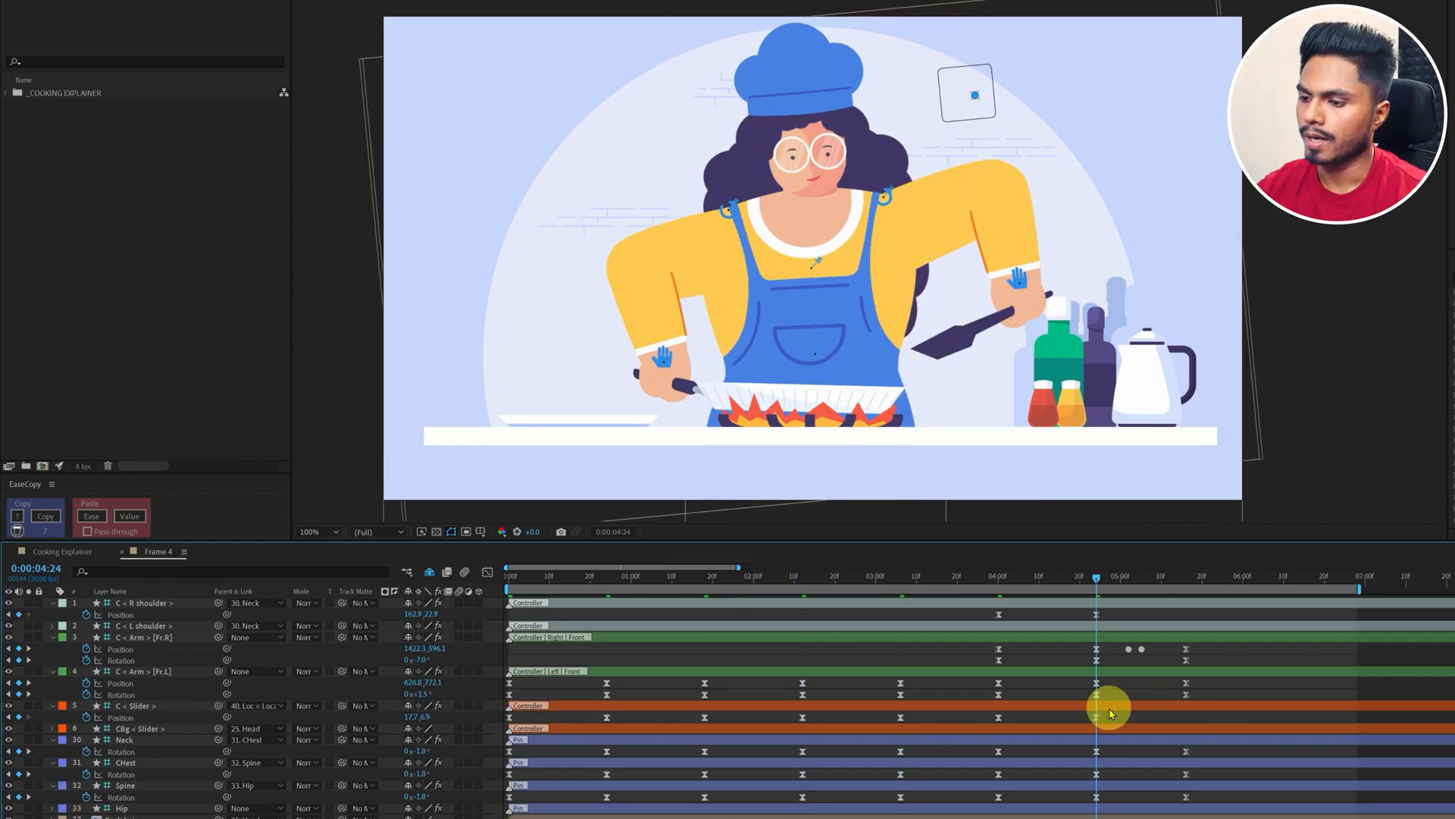
left_click(1105, 706)
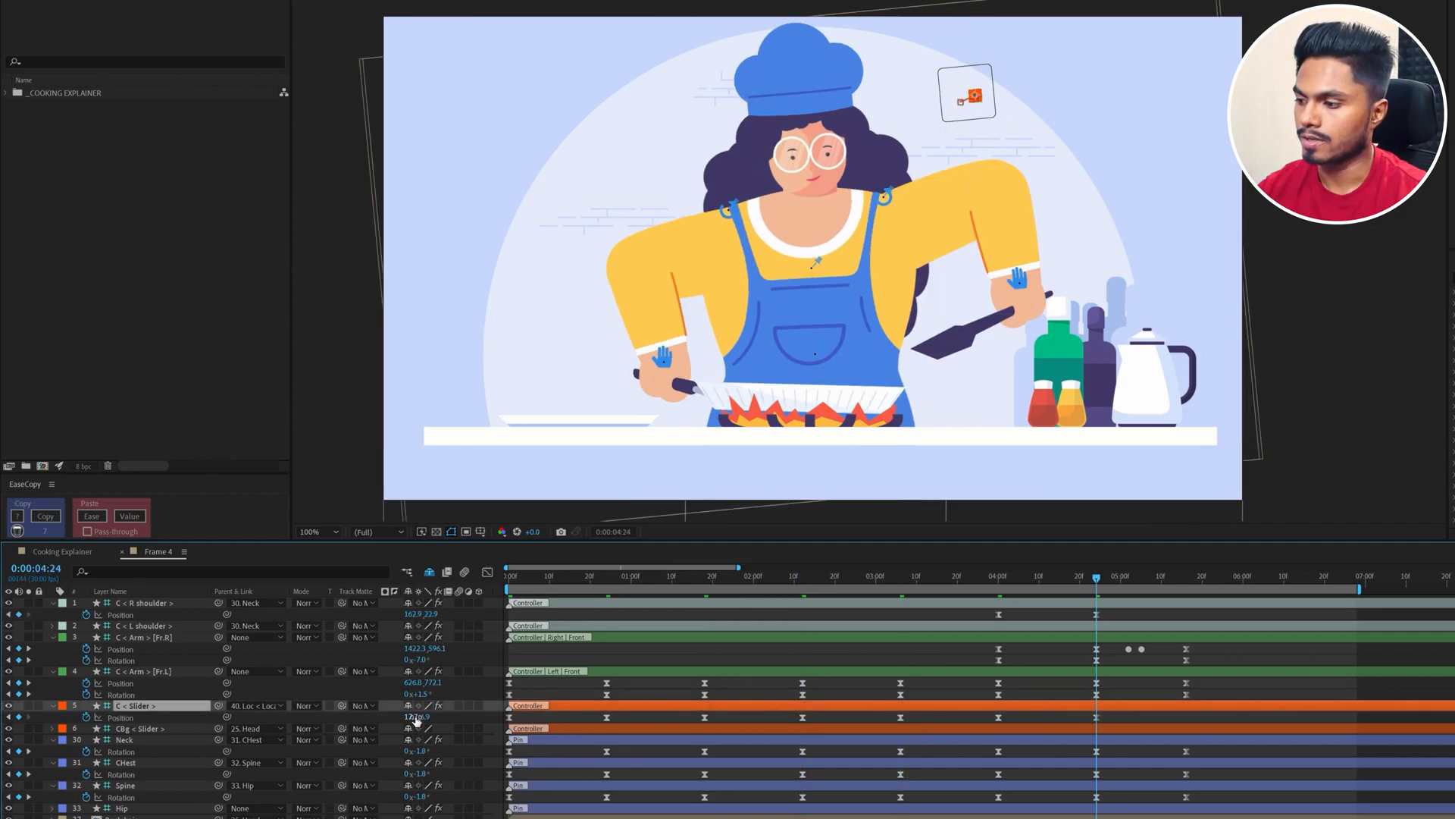
key("ctrl+v")
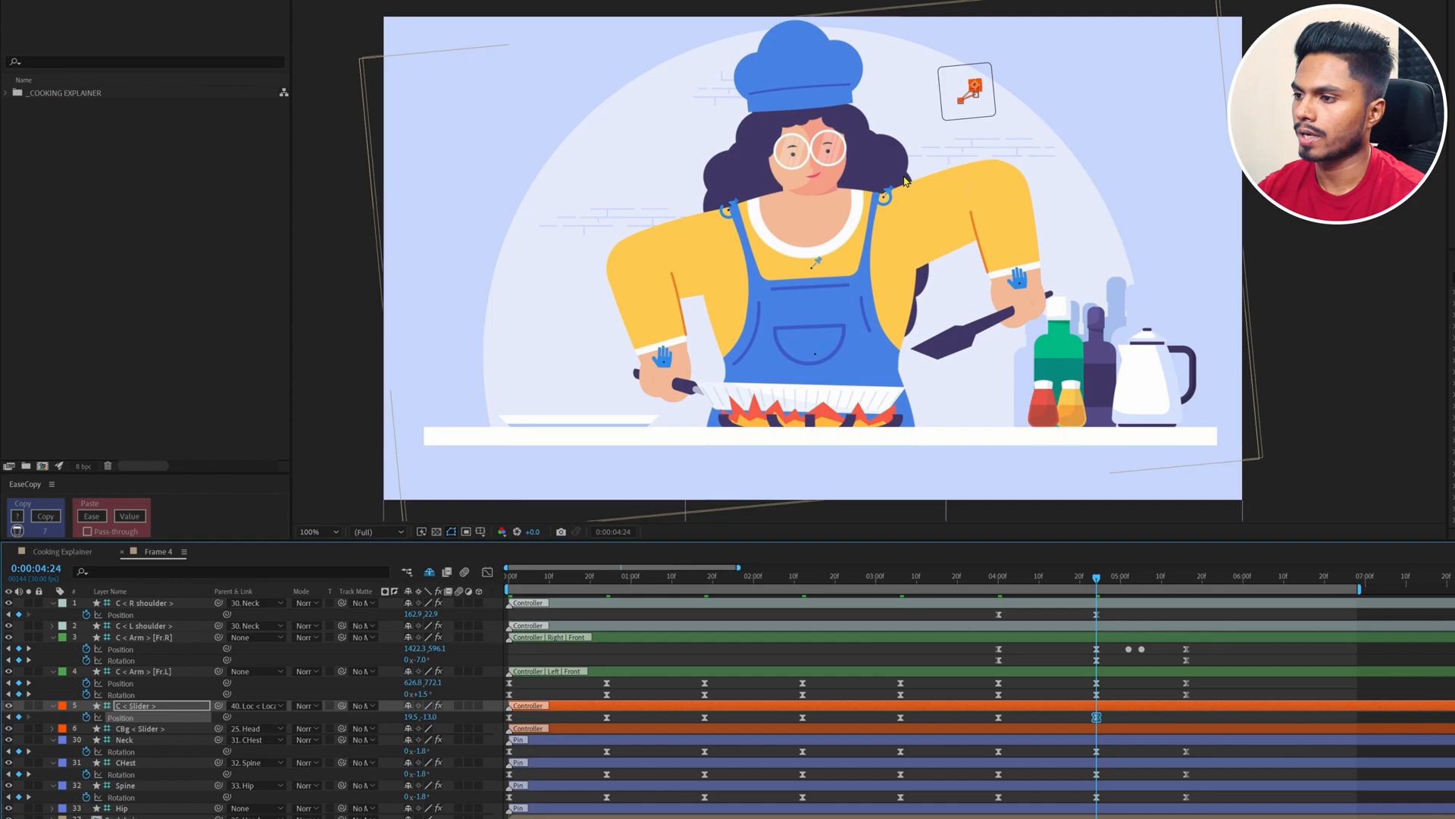
key("shift+Left")
key("shift+Right")
key("shift+Right")
key("shift+Left")
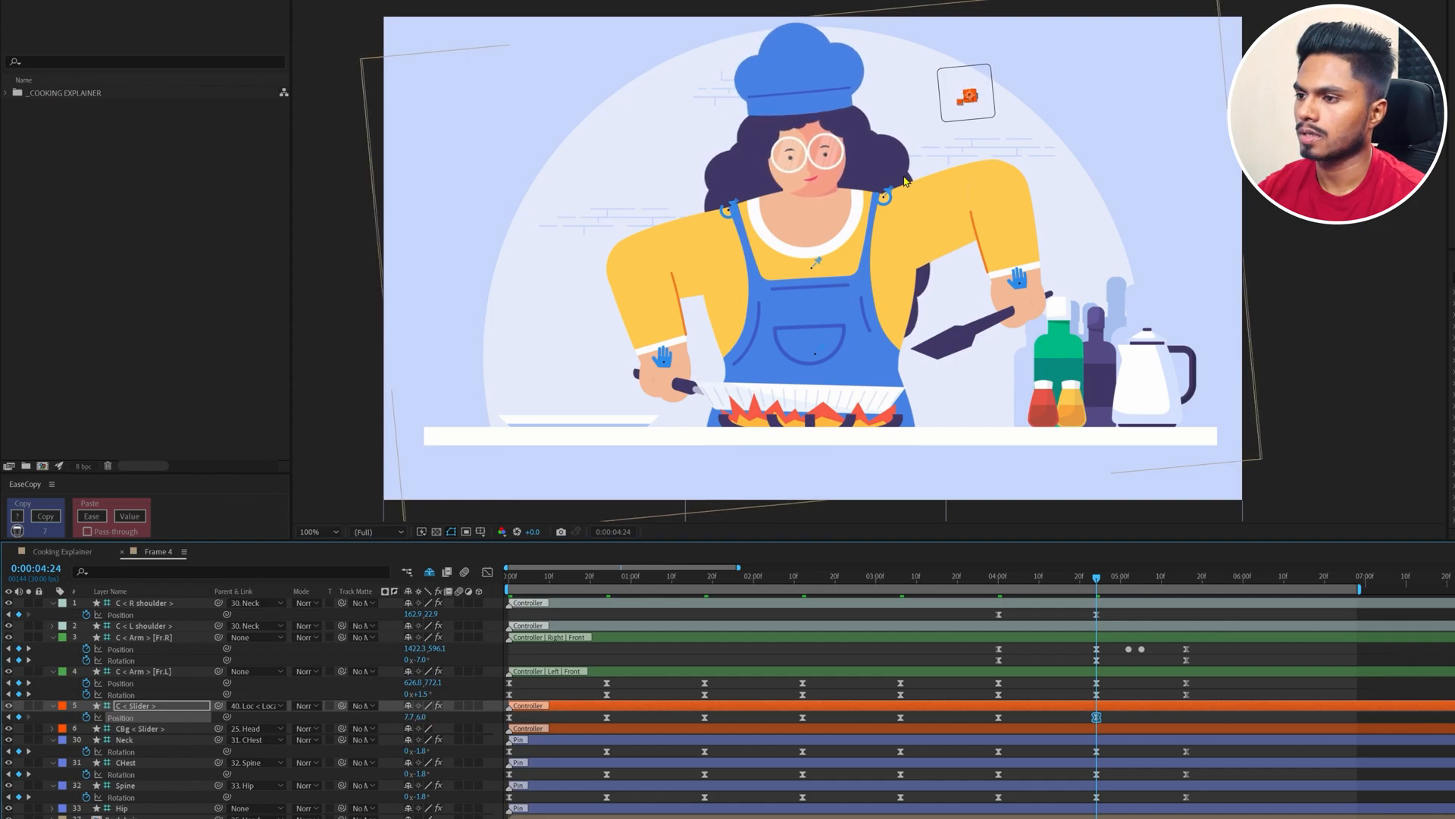
key("shift+Up")
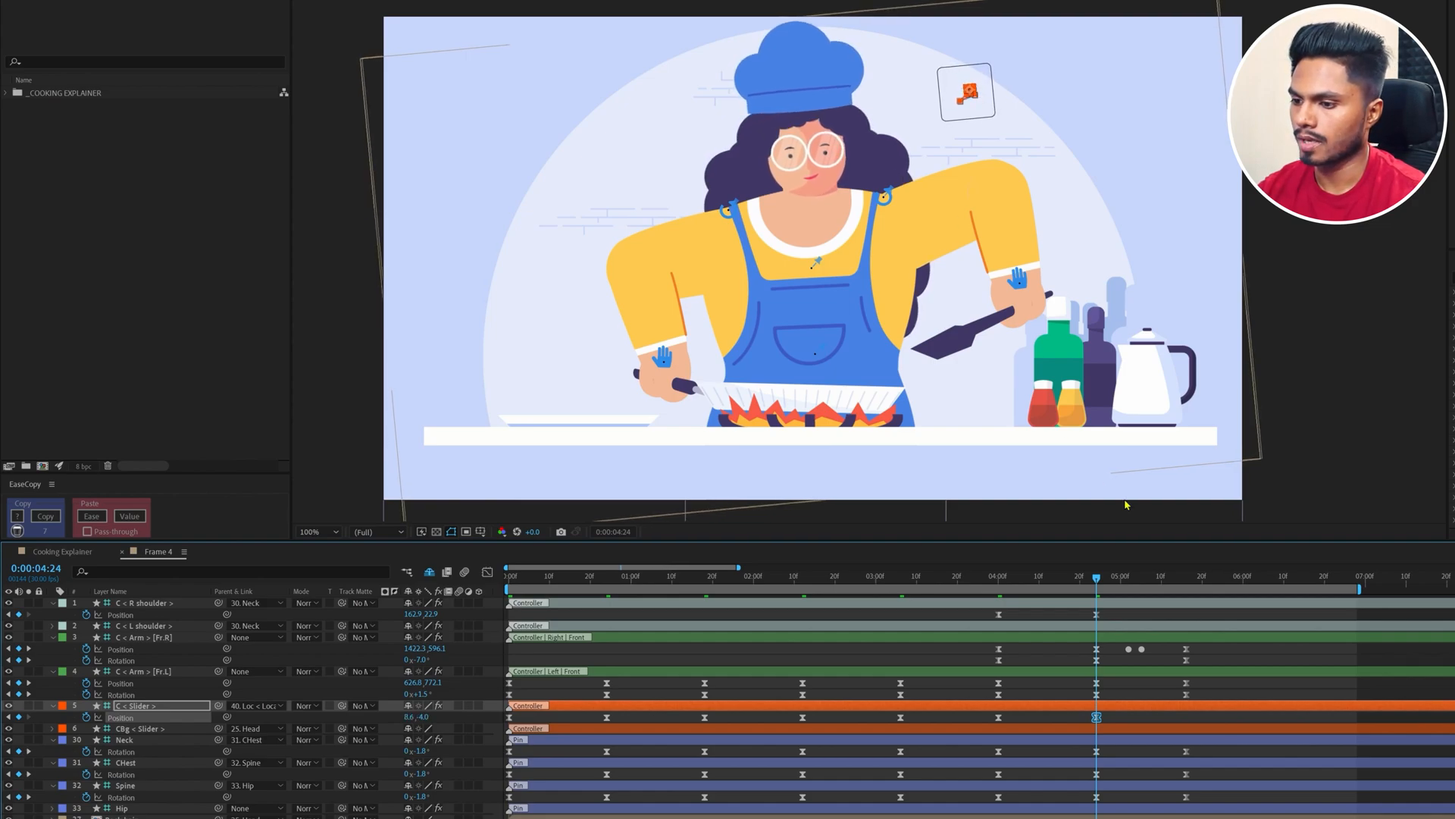
Step: At 0:00:05:16, set the C < Slider > controller's position to 0, 0
left_click(1187, 578)
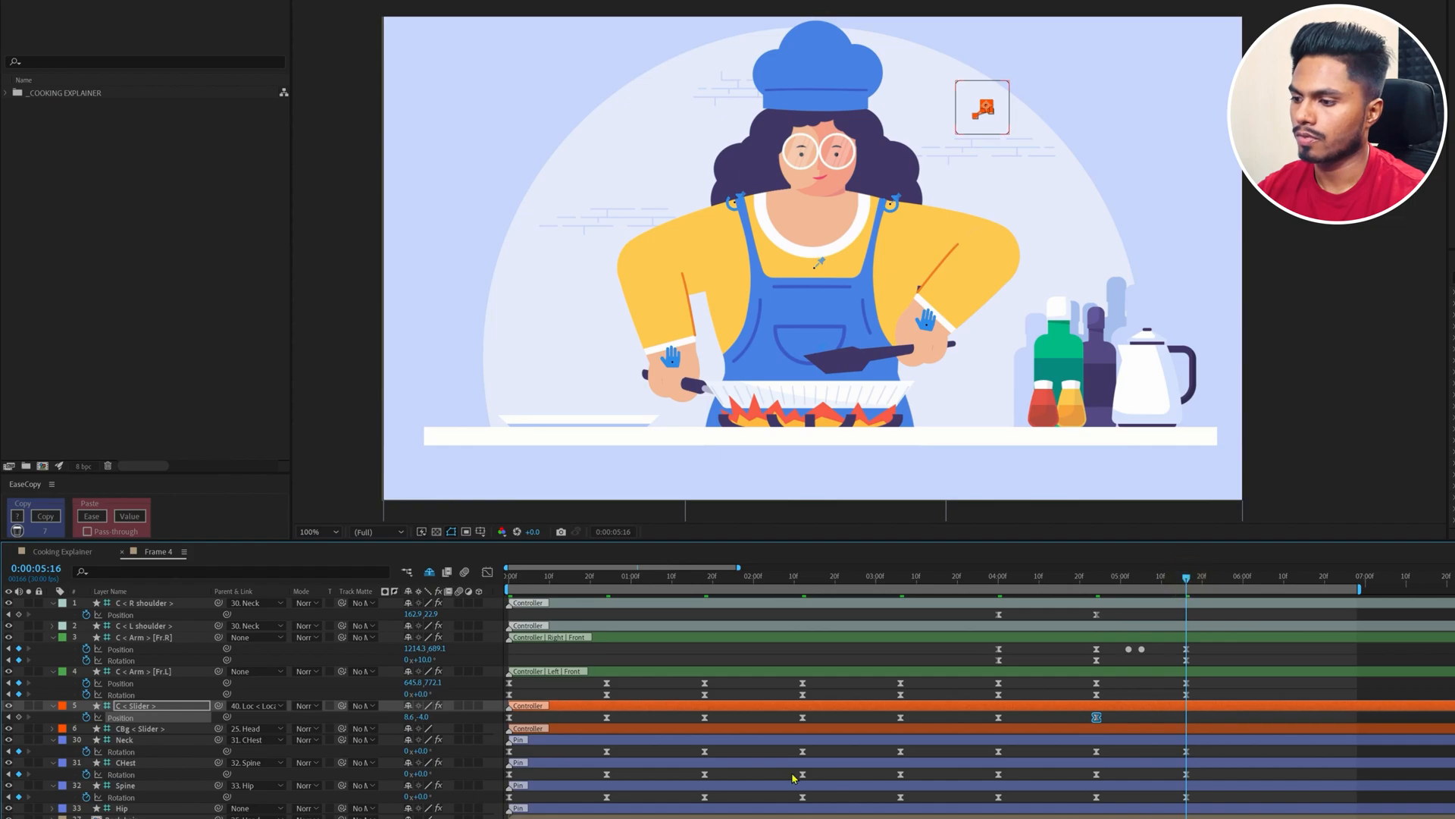
left_click(415, 717)
type("0")
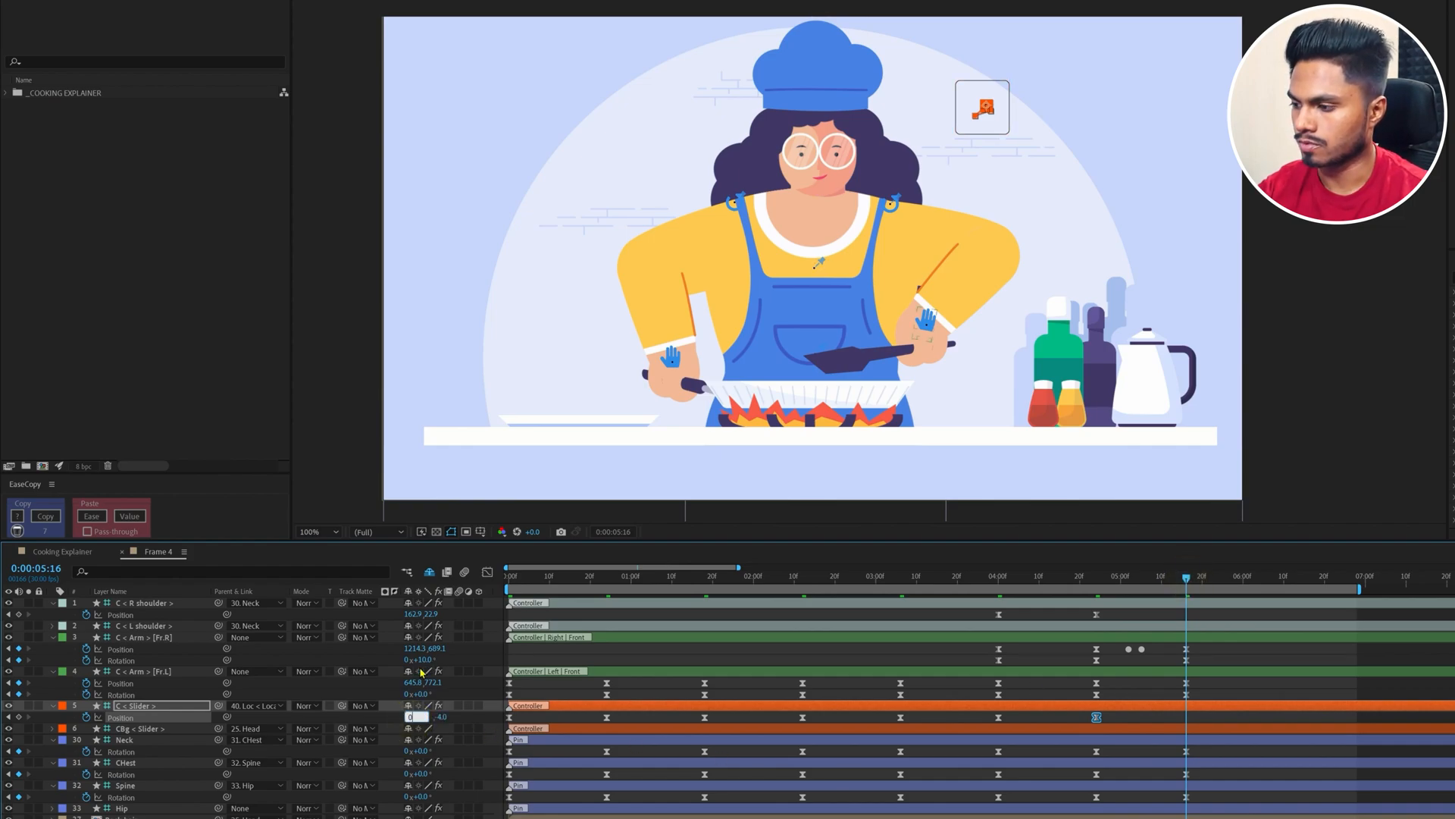
key("Return")
left_click(423, 716)
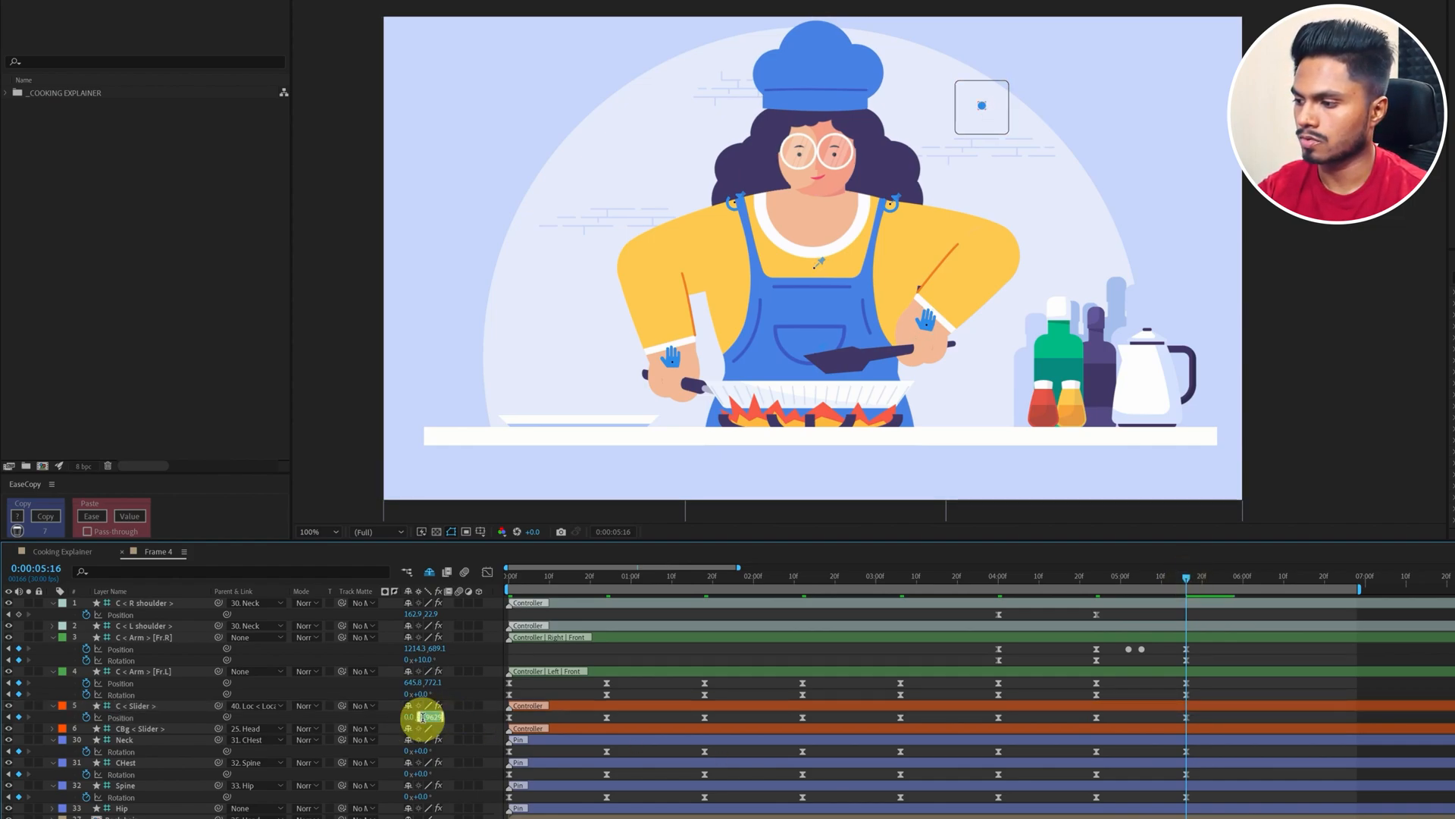
type("00")
key("Return")
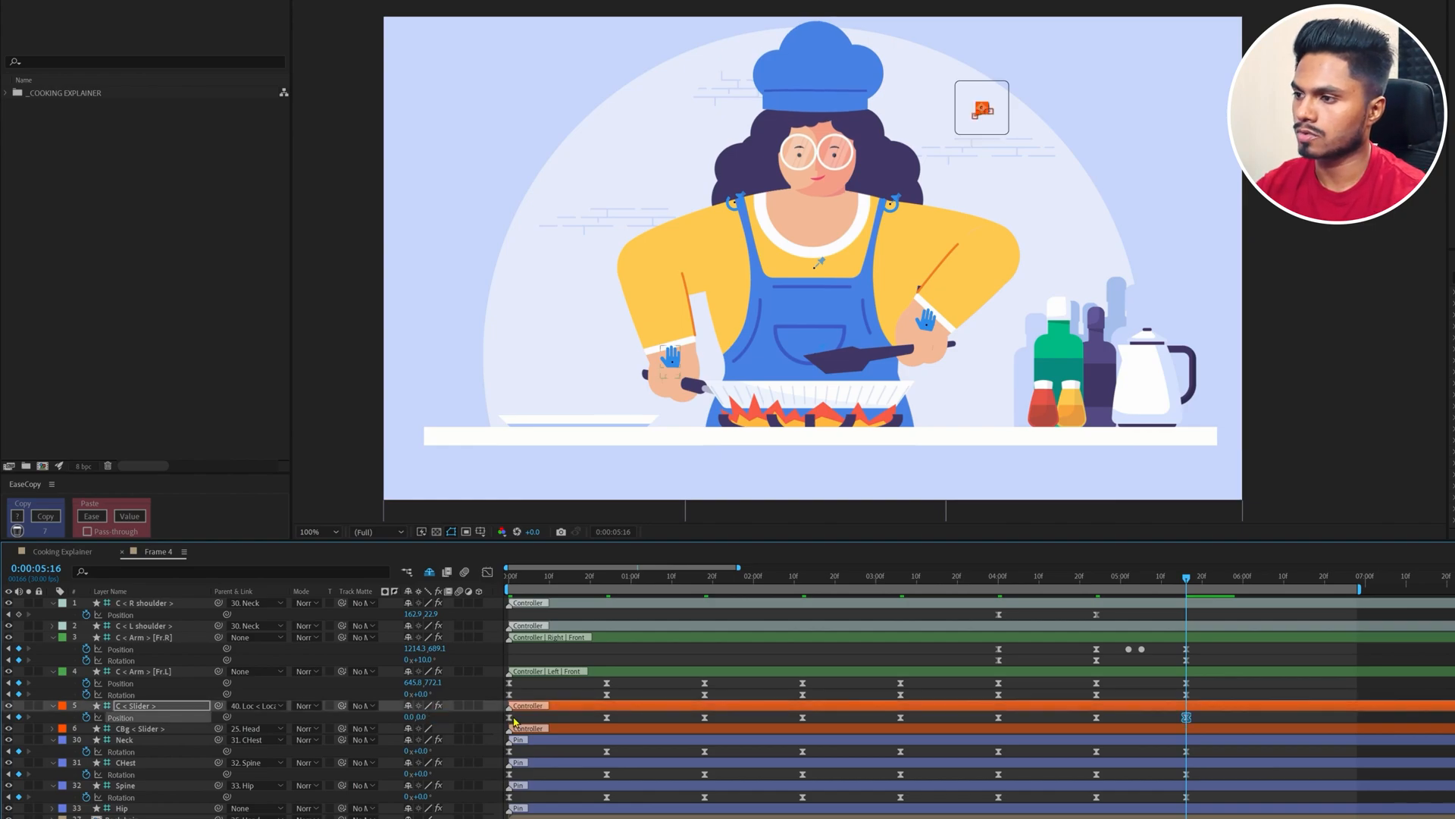
Step: Play the animation from the first frame to check the head turns together with the body and arm movement
key("Home")
key("space")
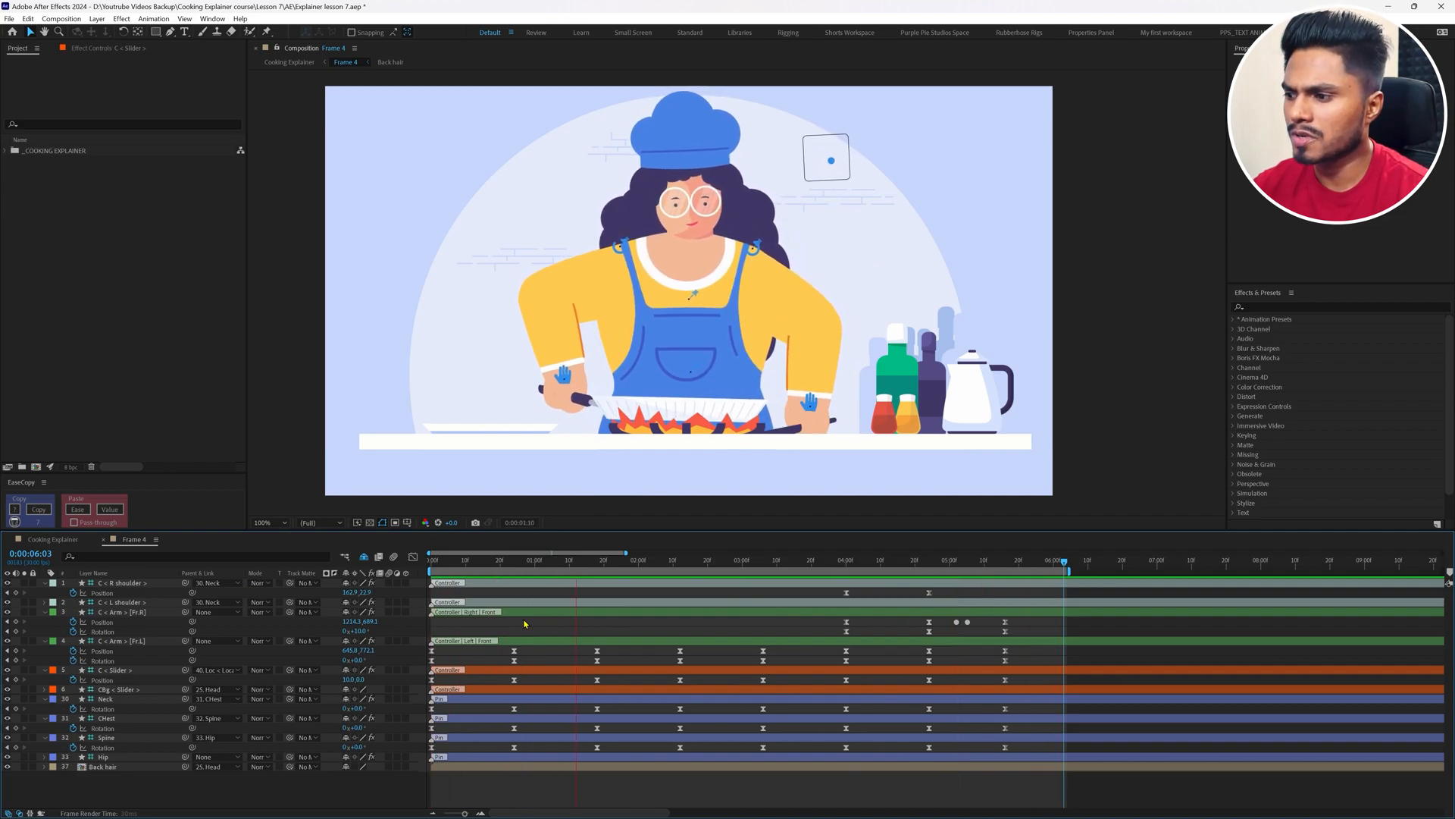
left_click_drag(500, 567, 393, 568)
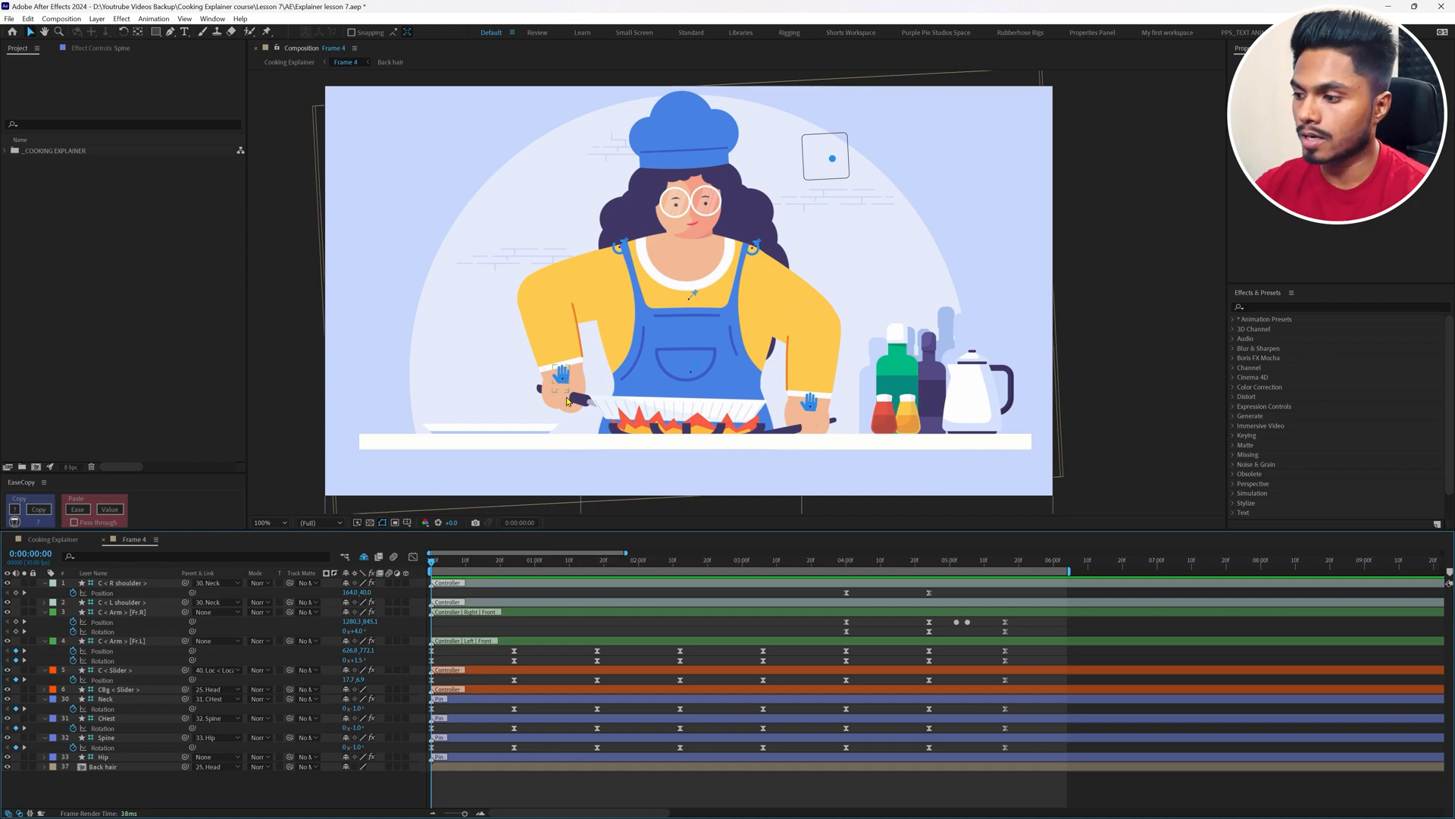
Step: Offset all rotation keyframes of the left arm controller two frames later than its position keyframes
left_click(110, 661)
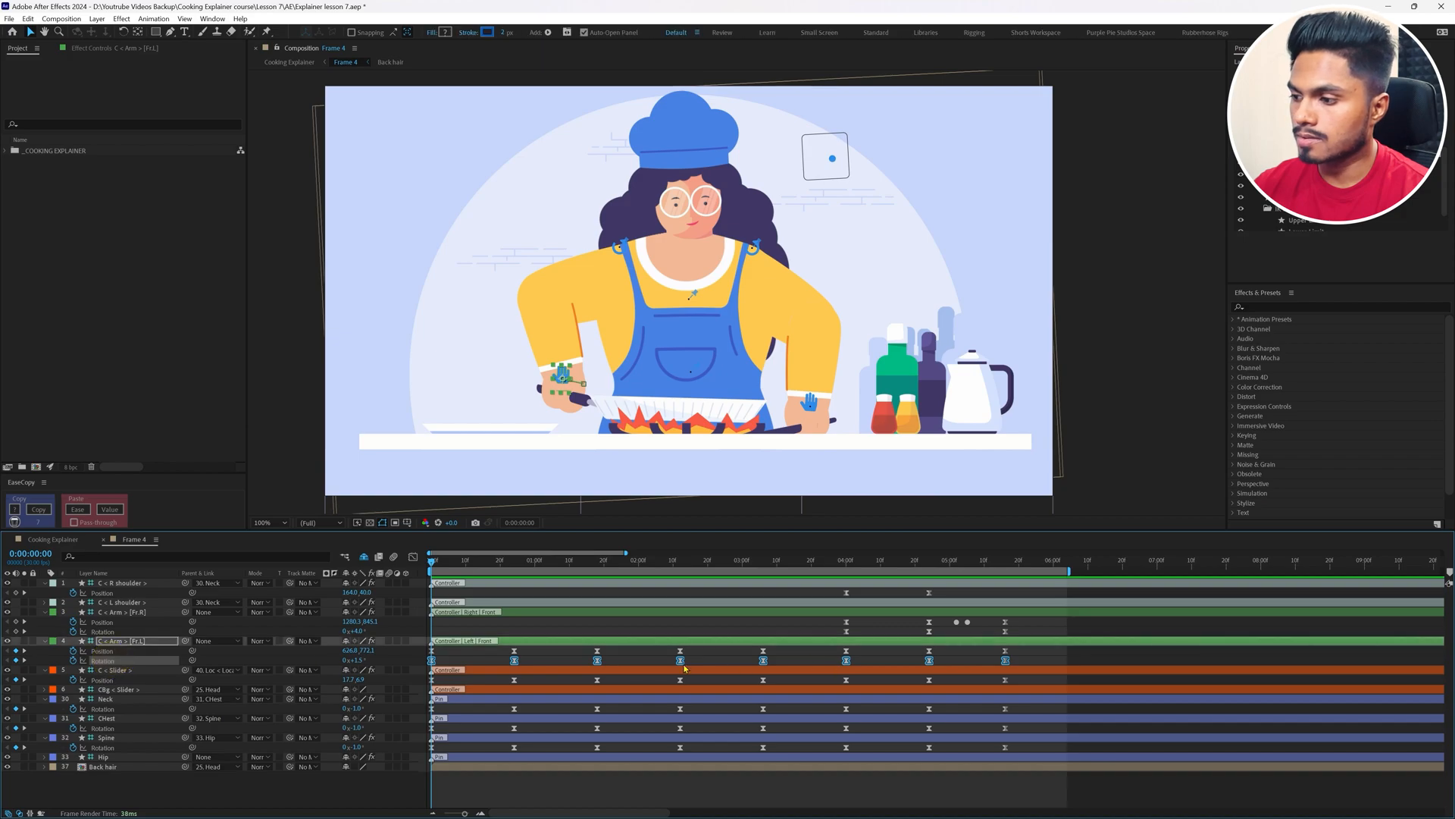
left_click(432, 662)
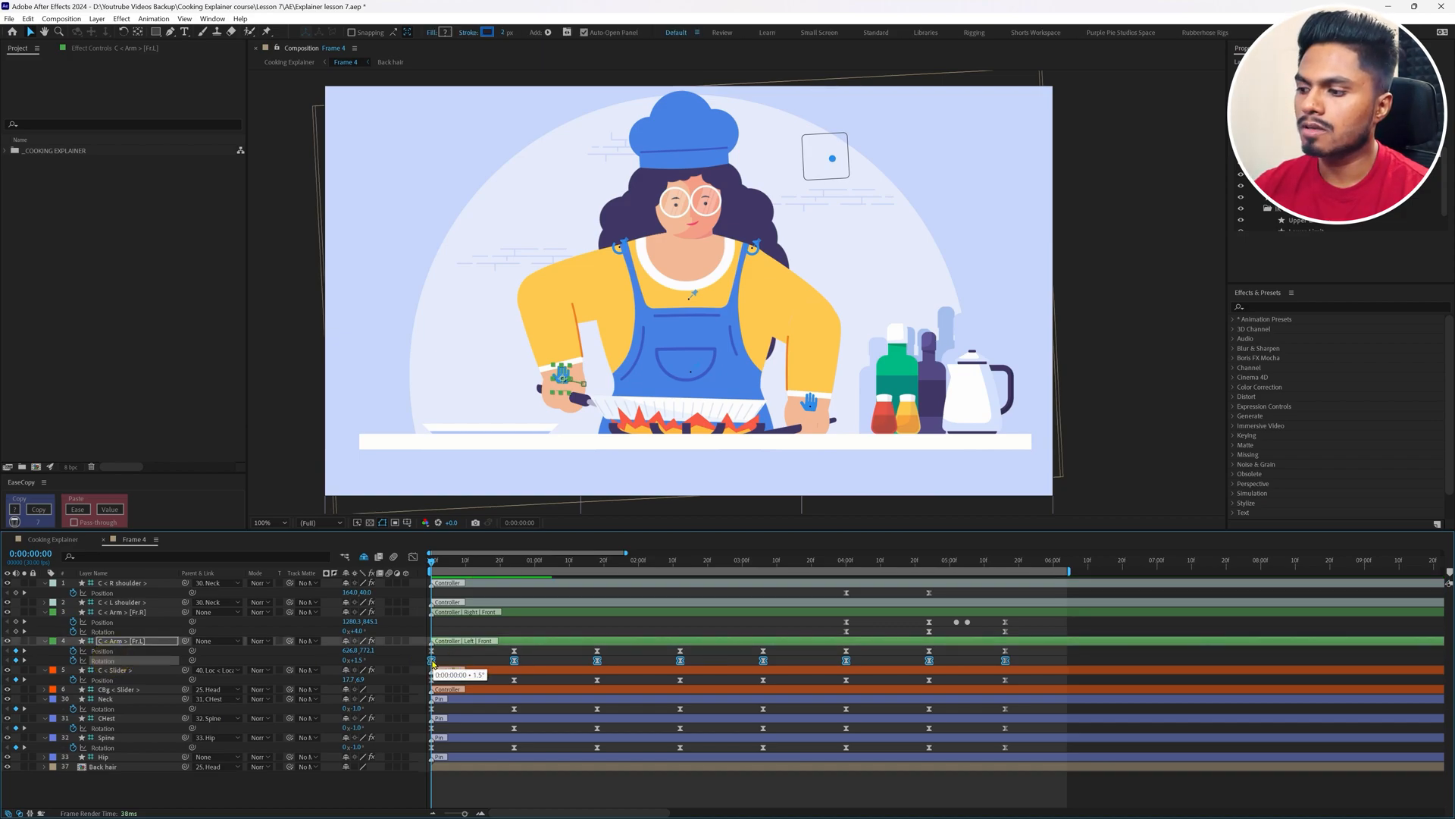
left_click(432, 662)
left_click_drag(432, 662, 439, 661)
left_click(452, 654)
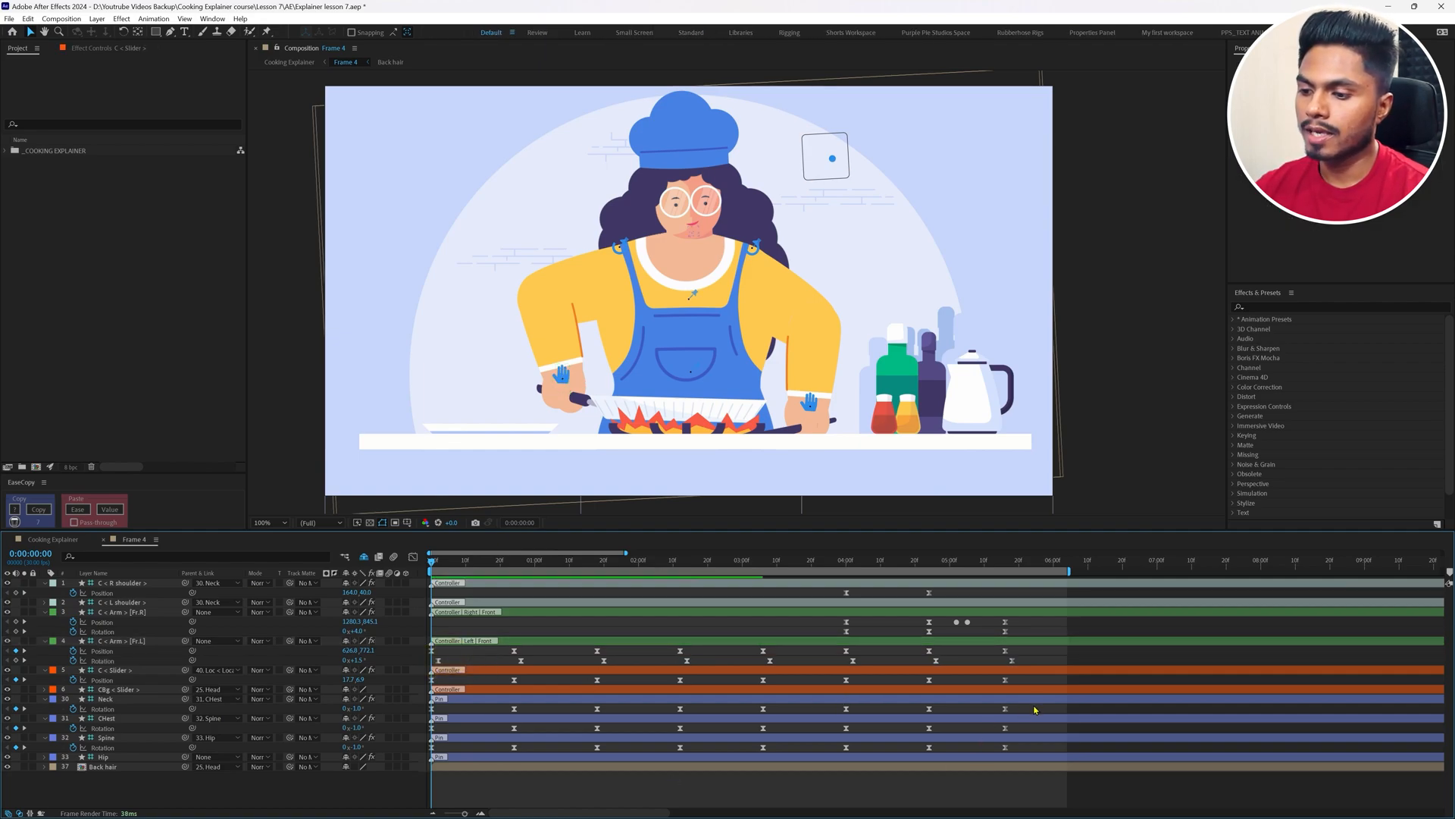
Step: Shift all rotation keyframes of the Neck, Chest and Spine layers four frames later, so they start at 0:00:00:04
left_click_drag(1035, 707, 433, 754)
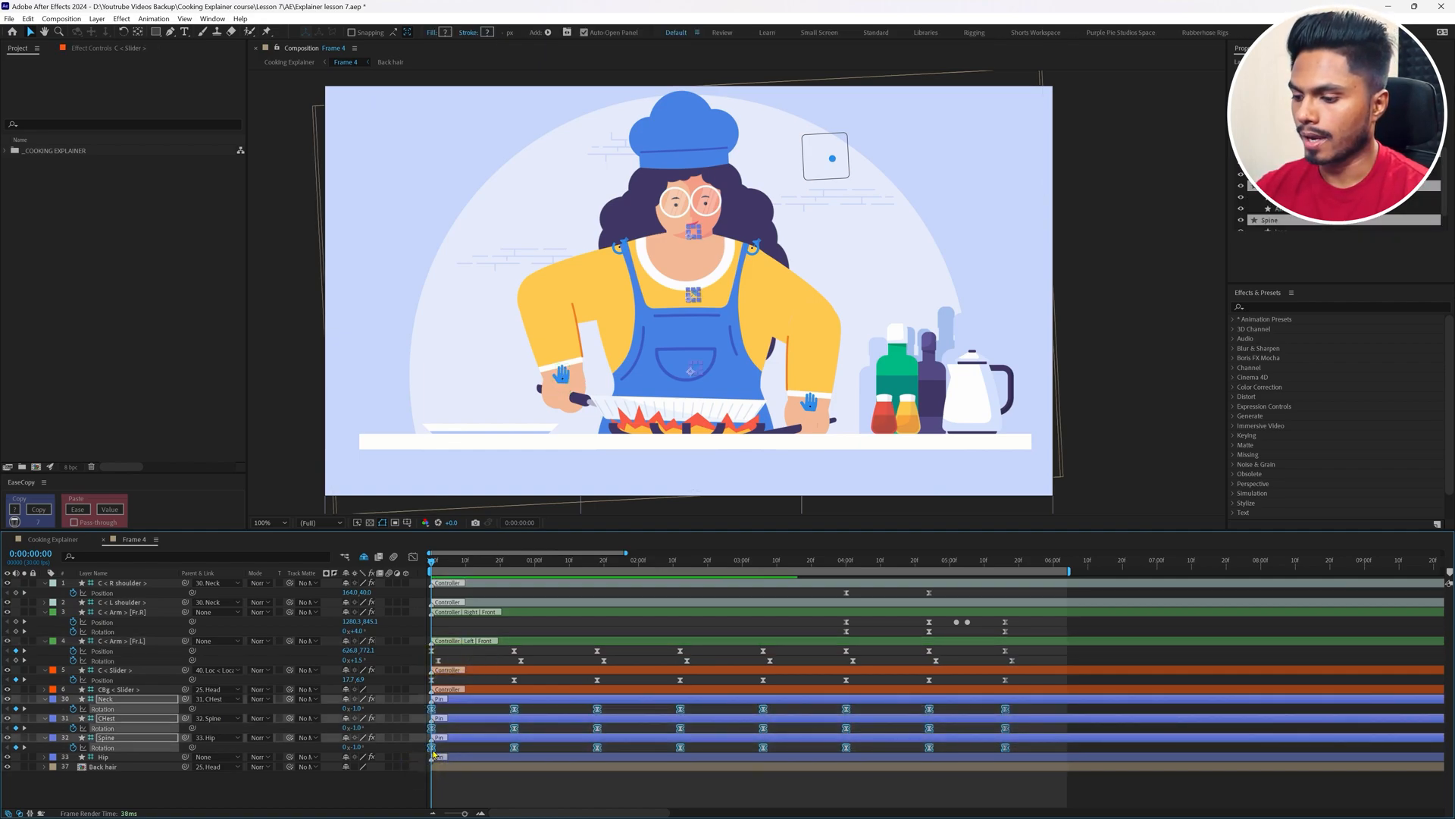
key("Page_Down")
key("Page_Down")
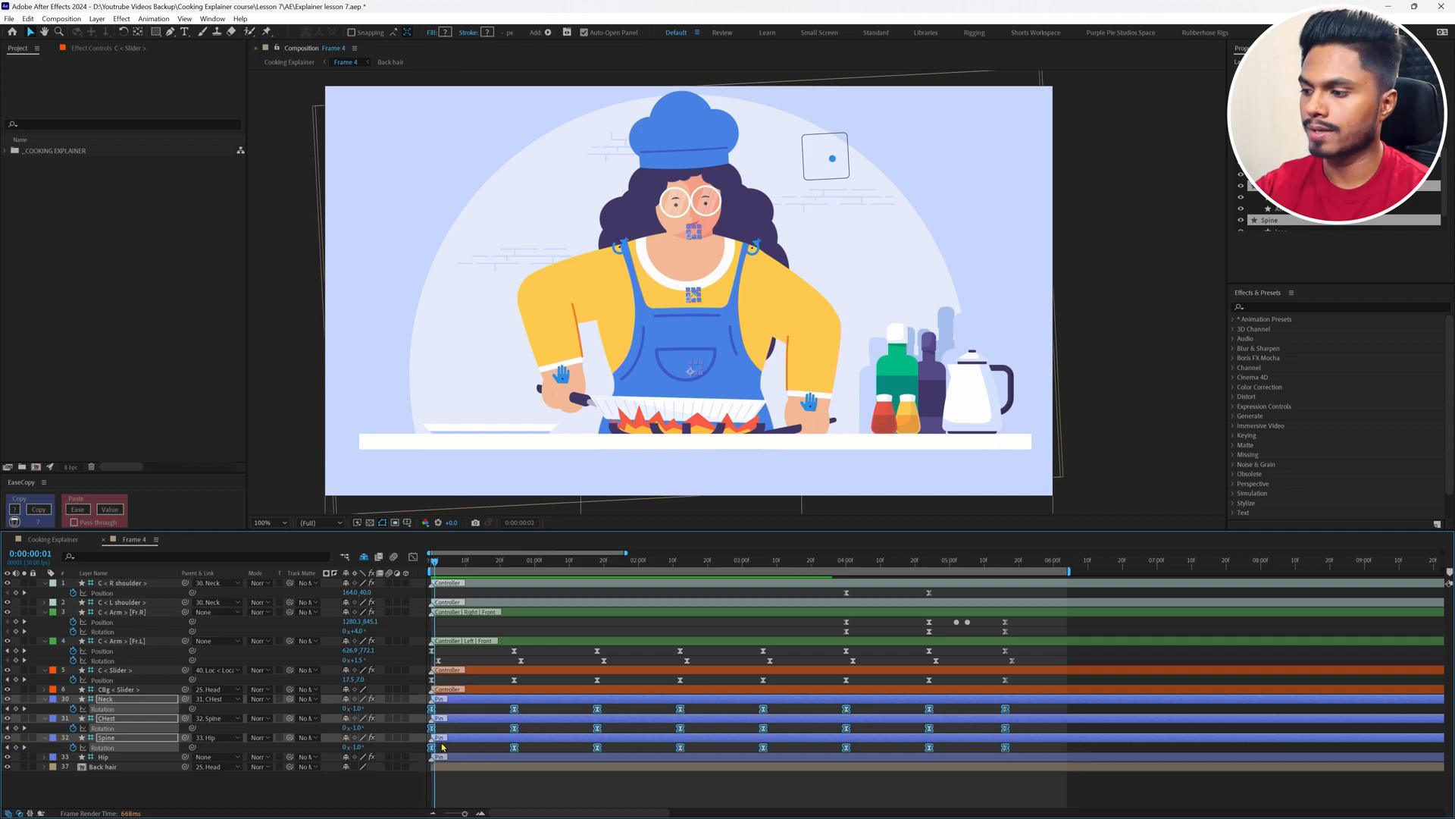
key("Page_Down")
key("Page_Down")
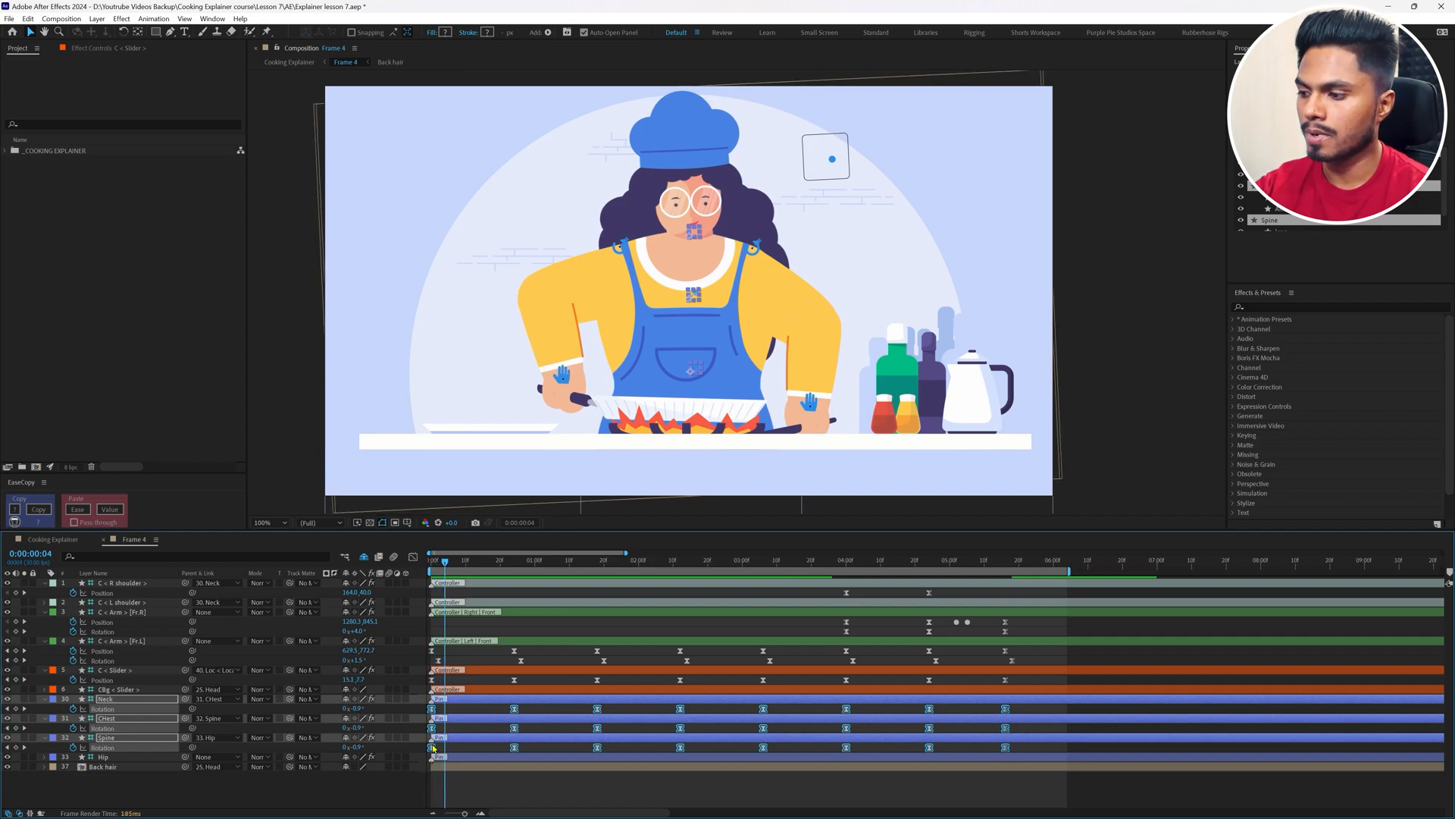
left_click_drag(432, 746, 449, 751)
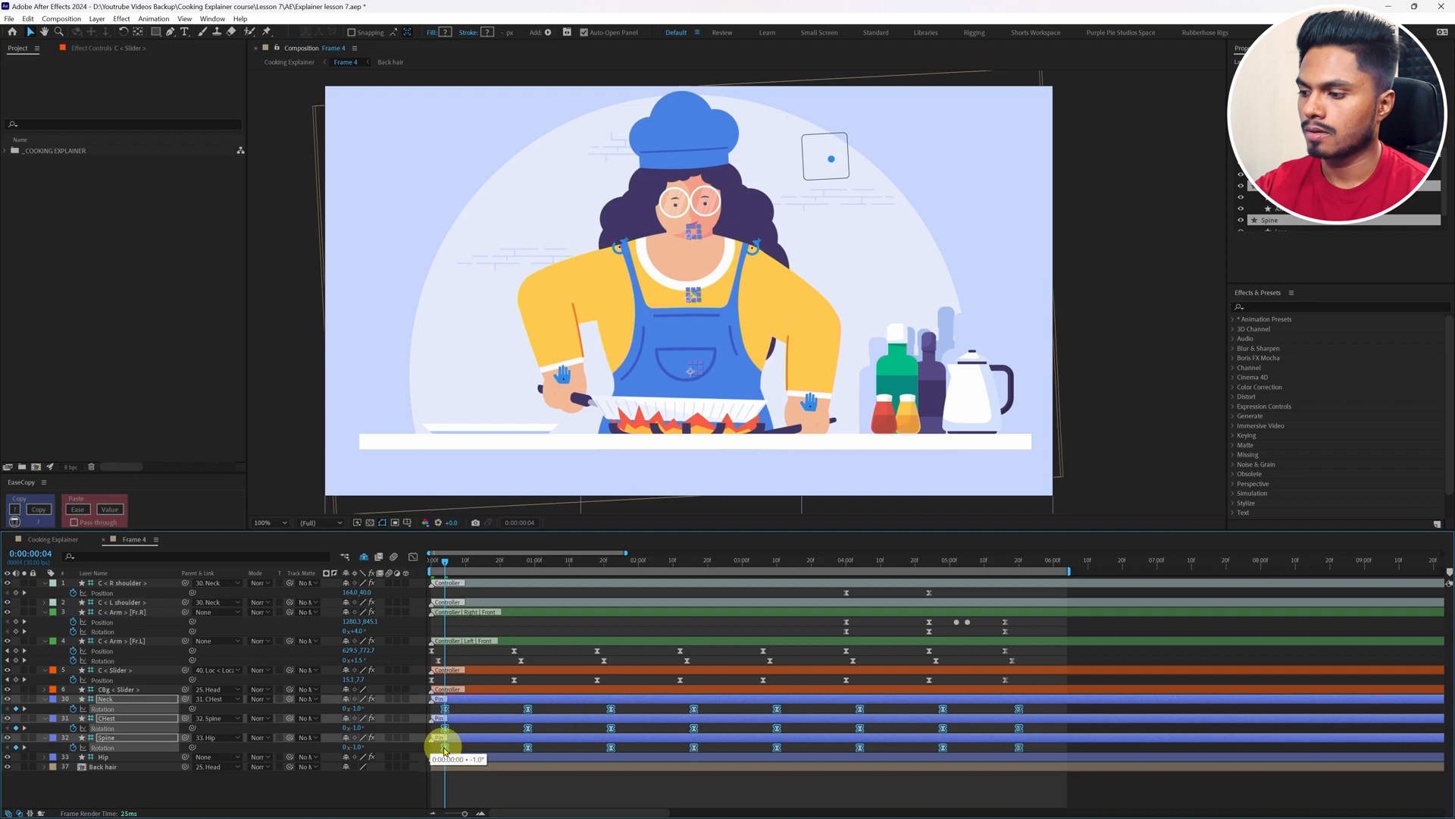
left_click(1005, 729)
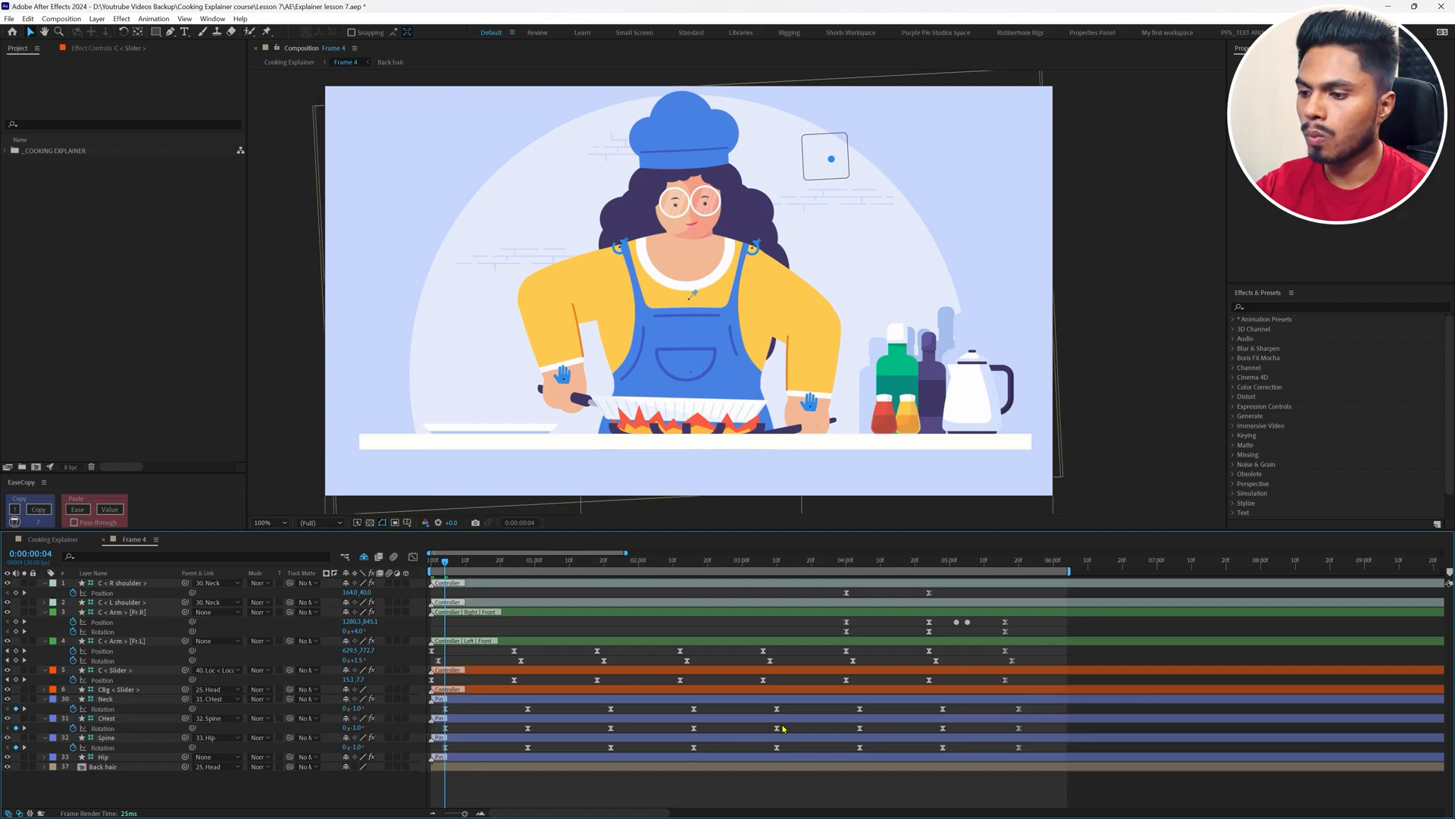
Step: Stagger the body rotation keyframes so Chest starts at 0:00:00:06 and Neck two frames after Chest
left_click_drag(1036, 710, 448, 731)
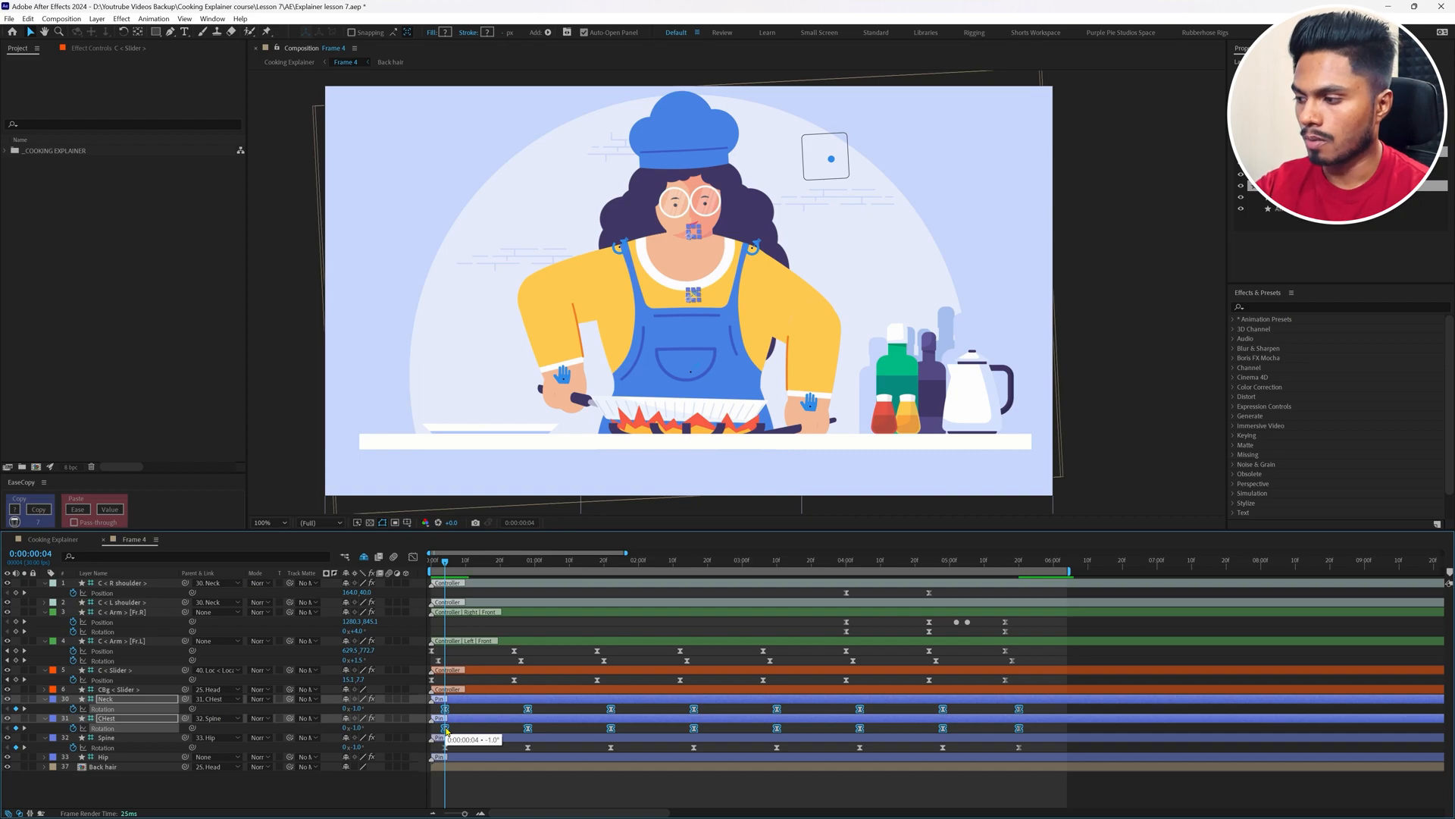
key("Page_Down")
key("Page_Down")
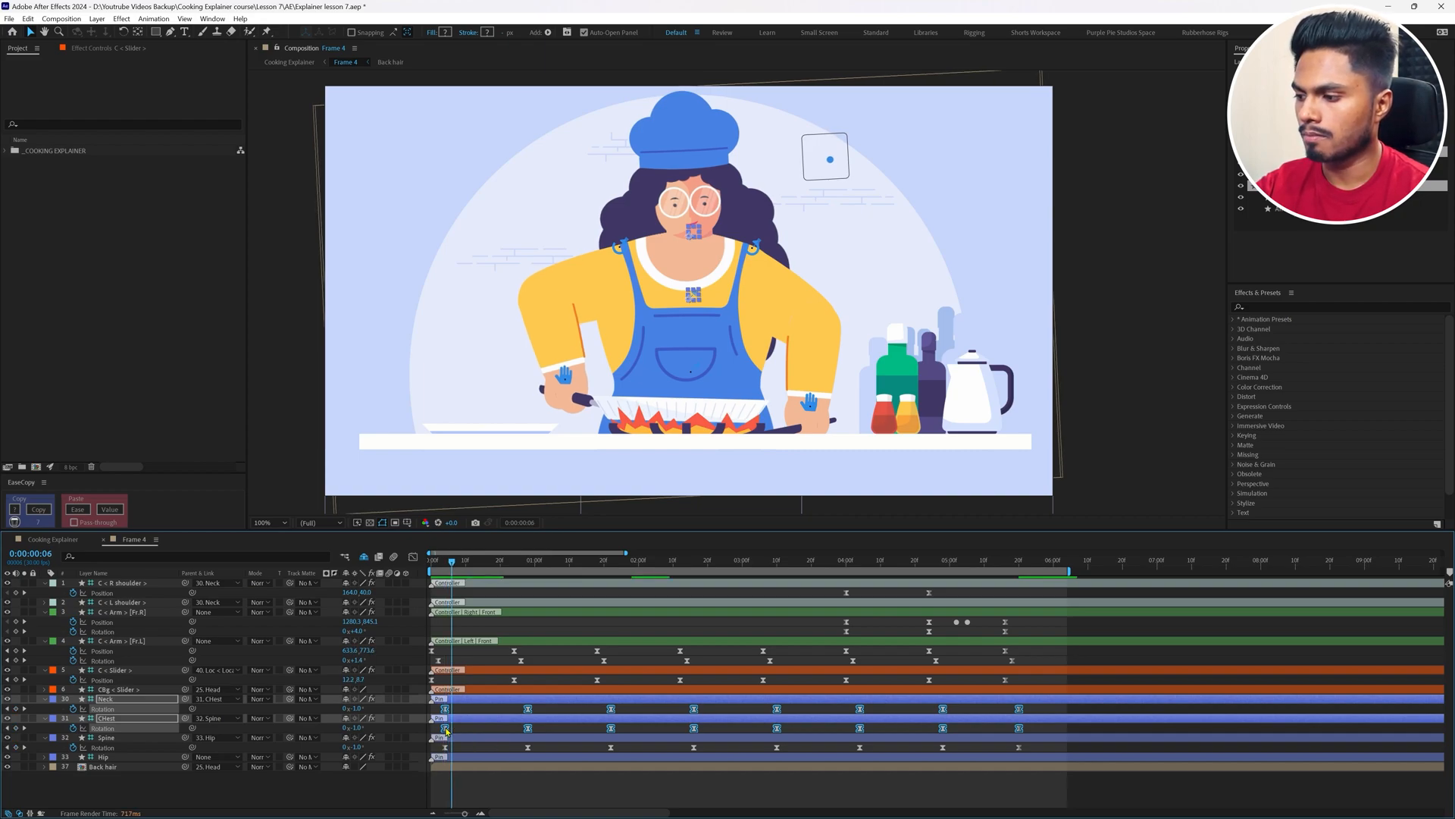
left_click_drag(447, 731, 452, 731)
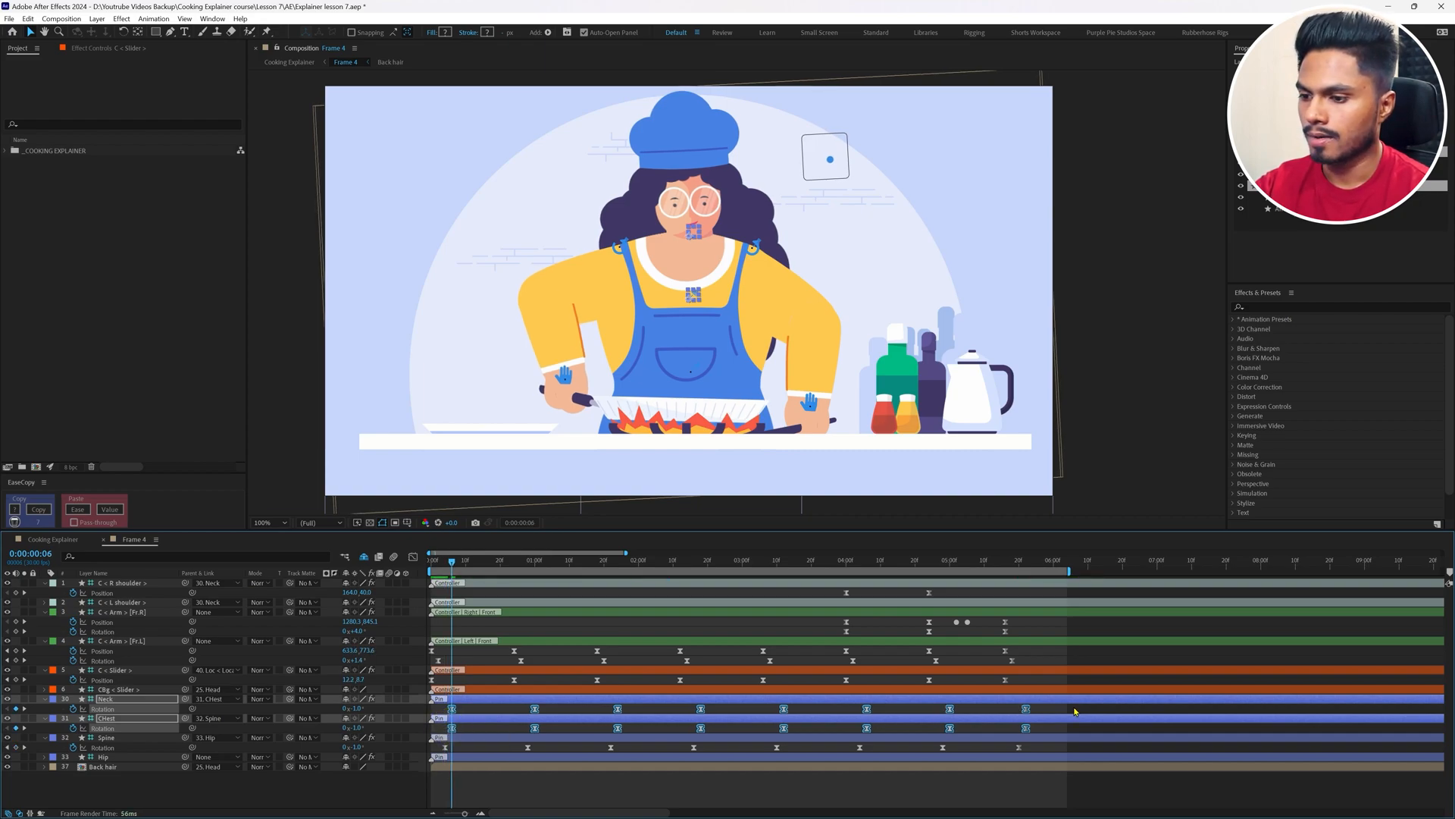
left_click_drag(1046, 716, 459, 708)
left_click(467, 708)
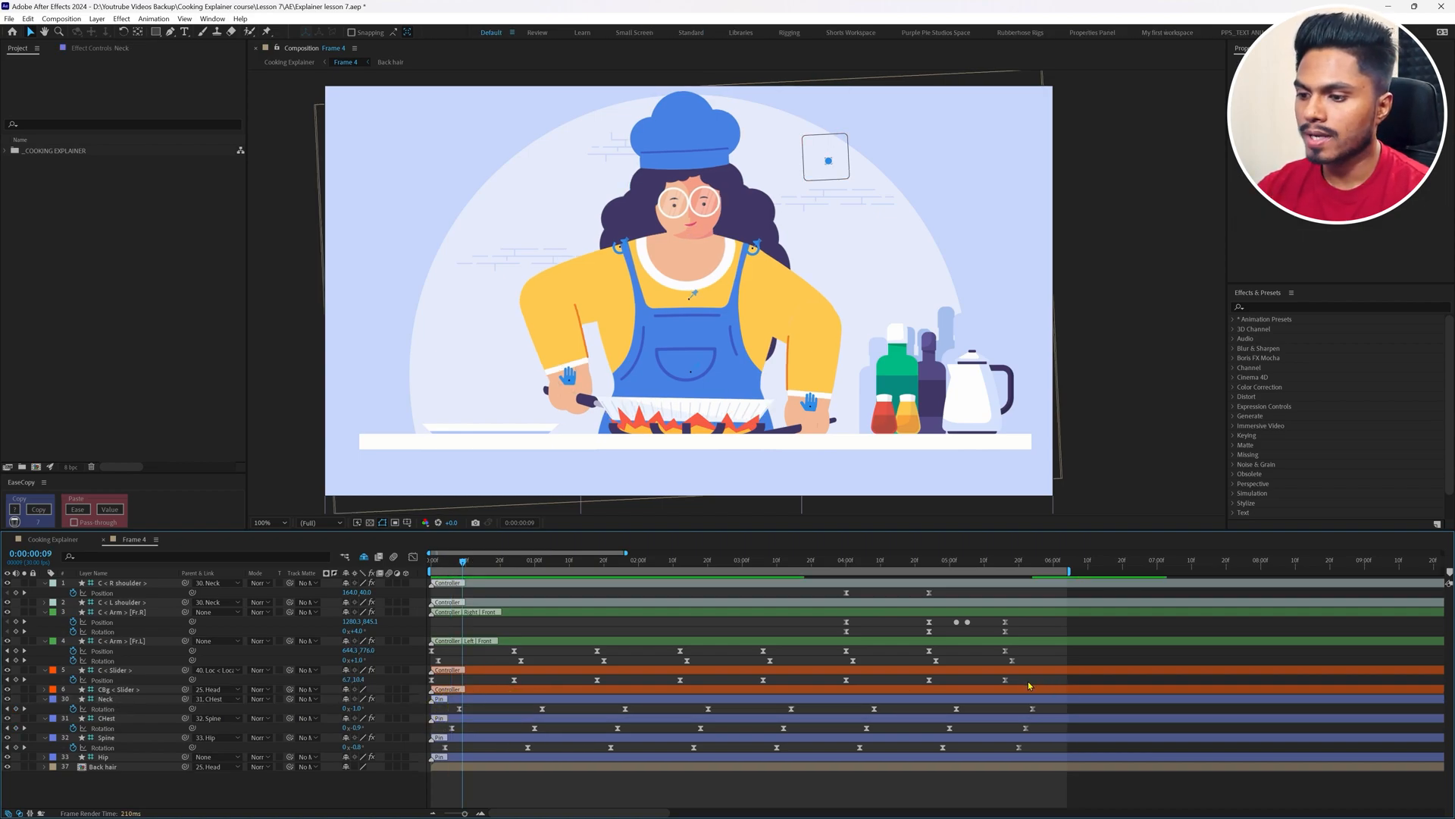
Step: Shift the C < Slider > position keyframes about five frames later and the right arm controller's rotation keyframes two frames later
left_click_drag(1028, 685, 449, 681)
left_click(435, 681)
left_click(785, 633)
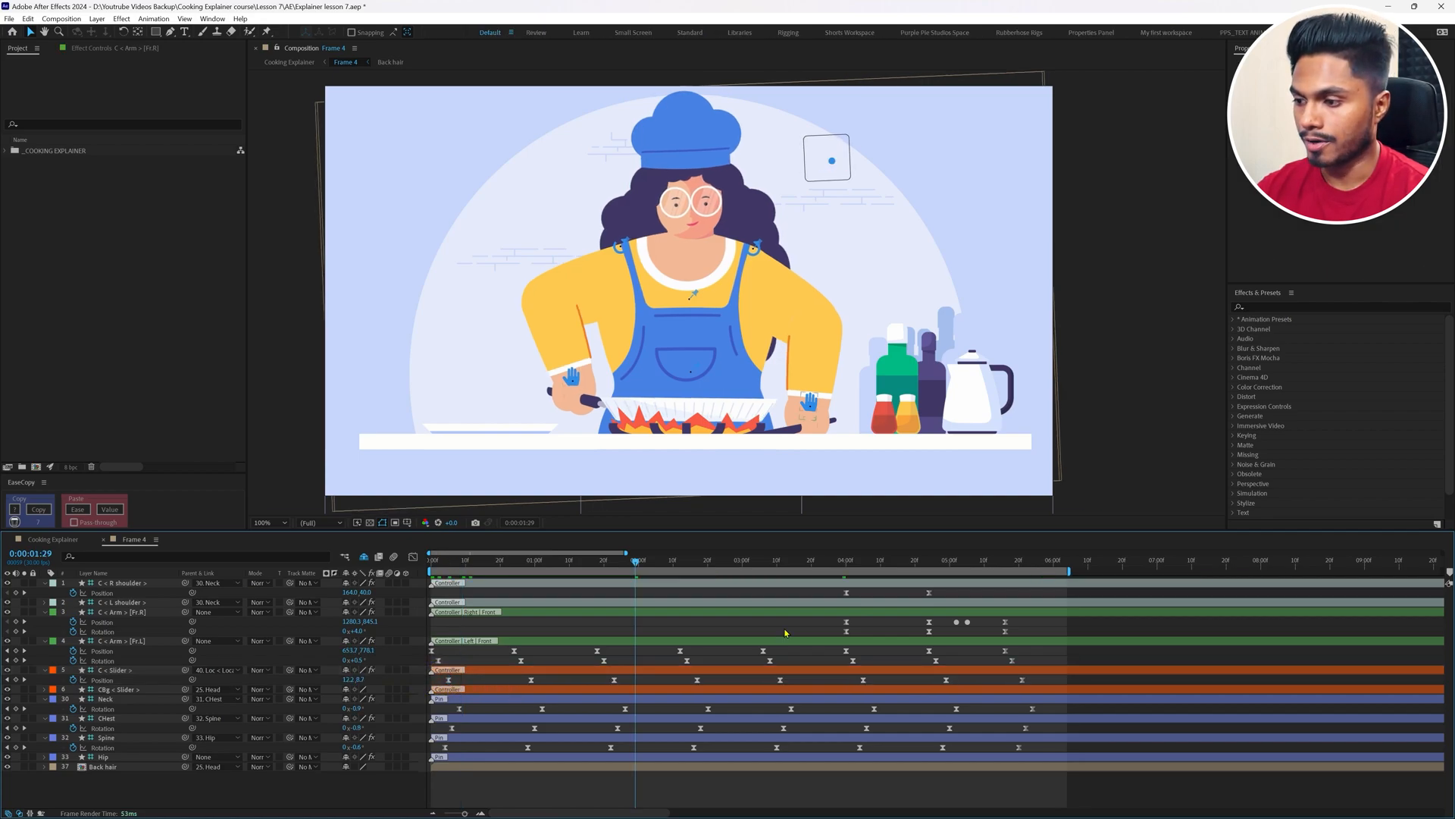
left_click_drag(1013, 627, 853, 633)
left_click(874, 628)
Step: Play the animation from the first frame and scrub to 0:00:05:09 to check the overlapping motion
key("Home")
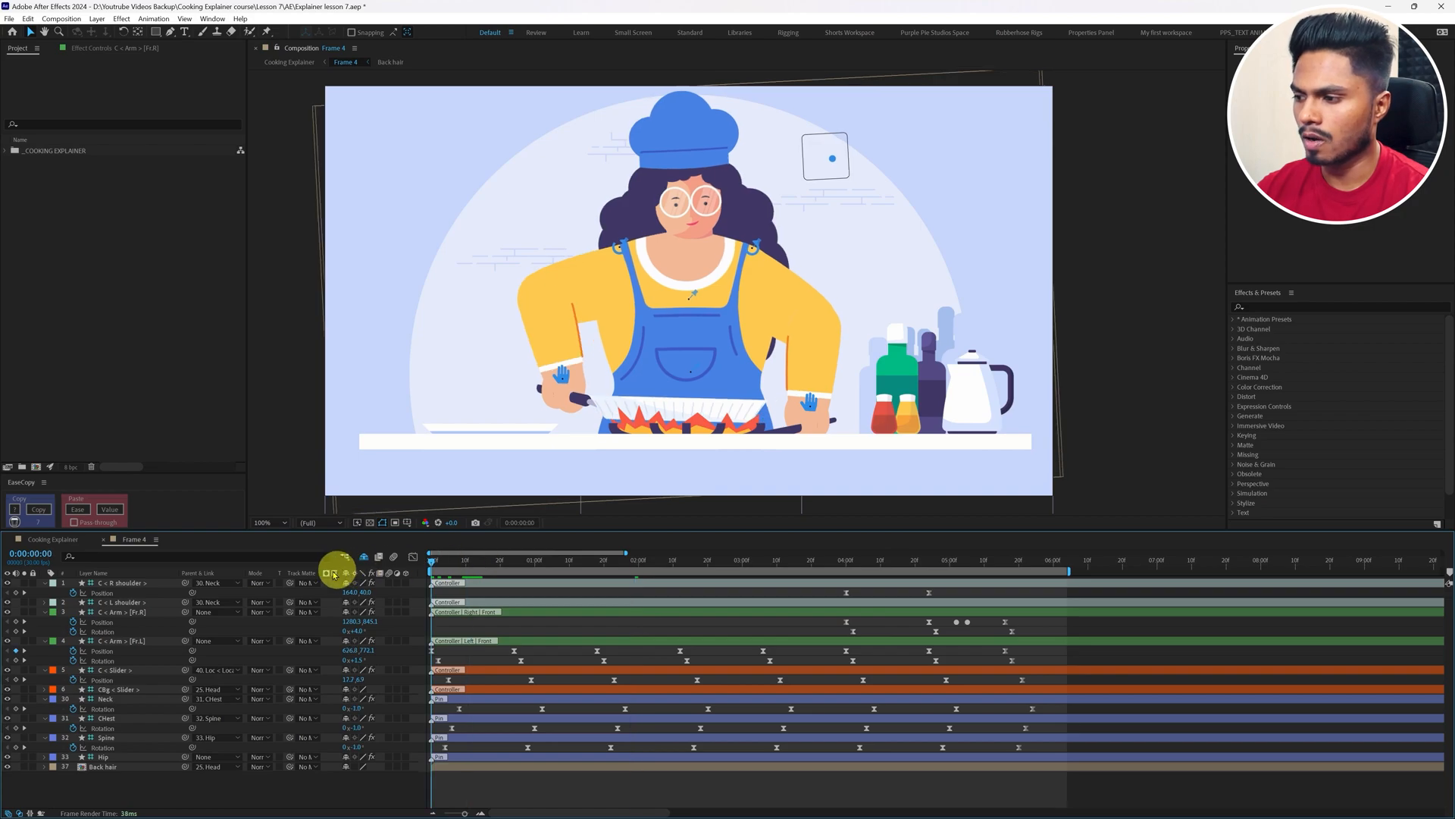
key("space")
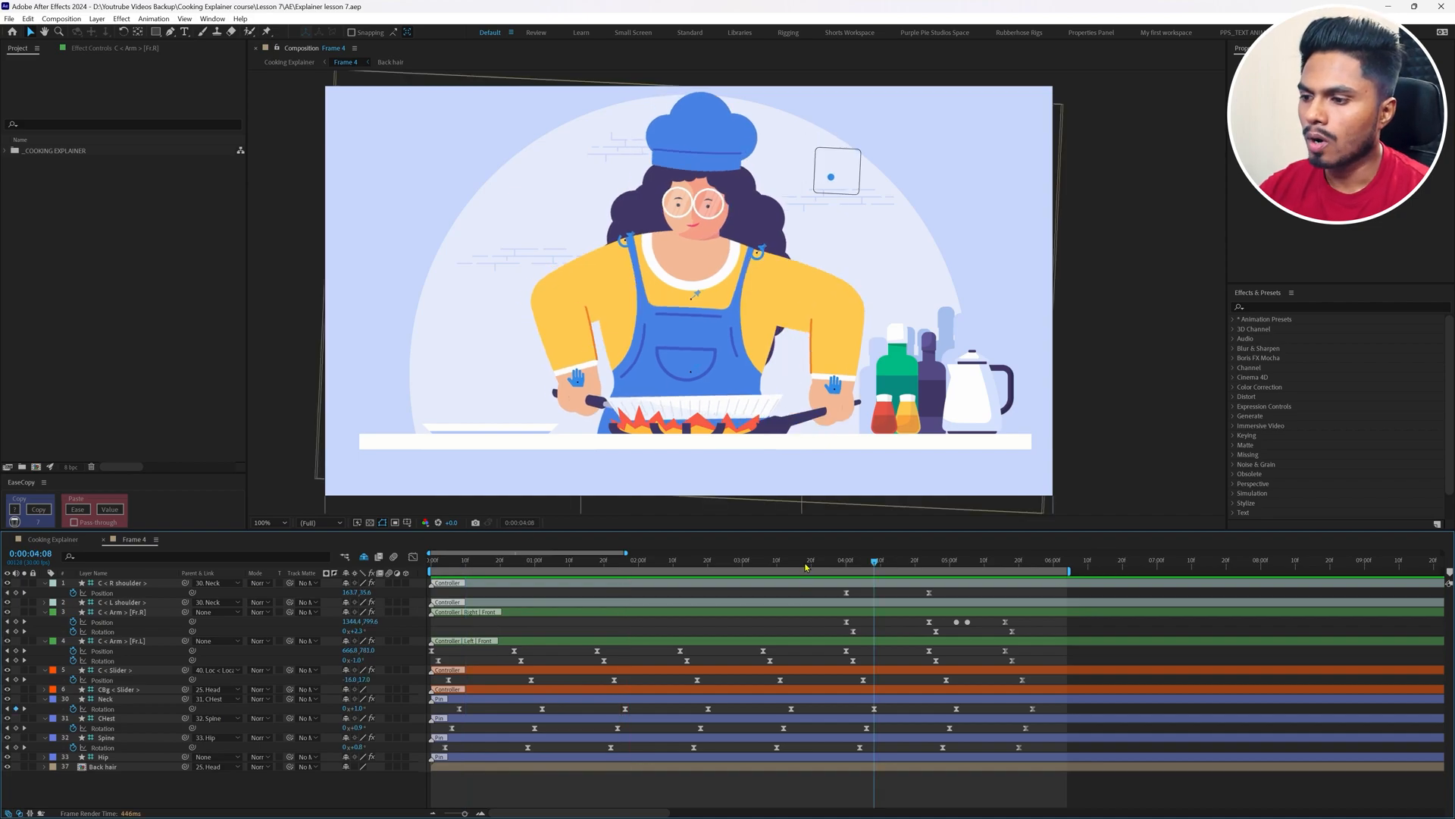
left_click_drag(806, 561, 982, 560)
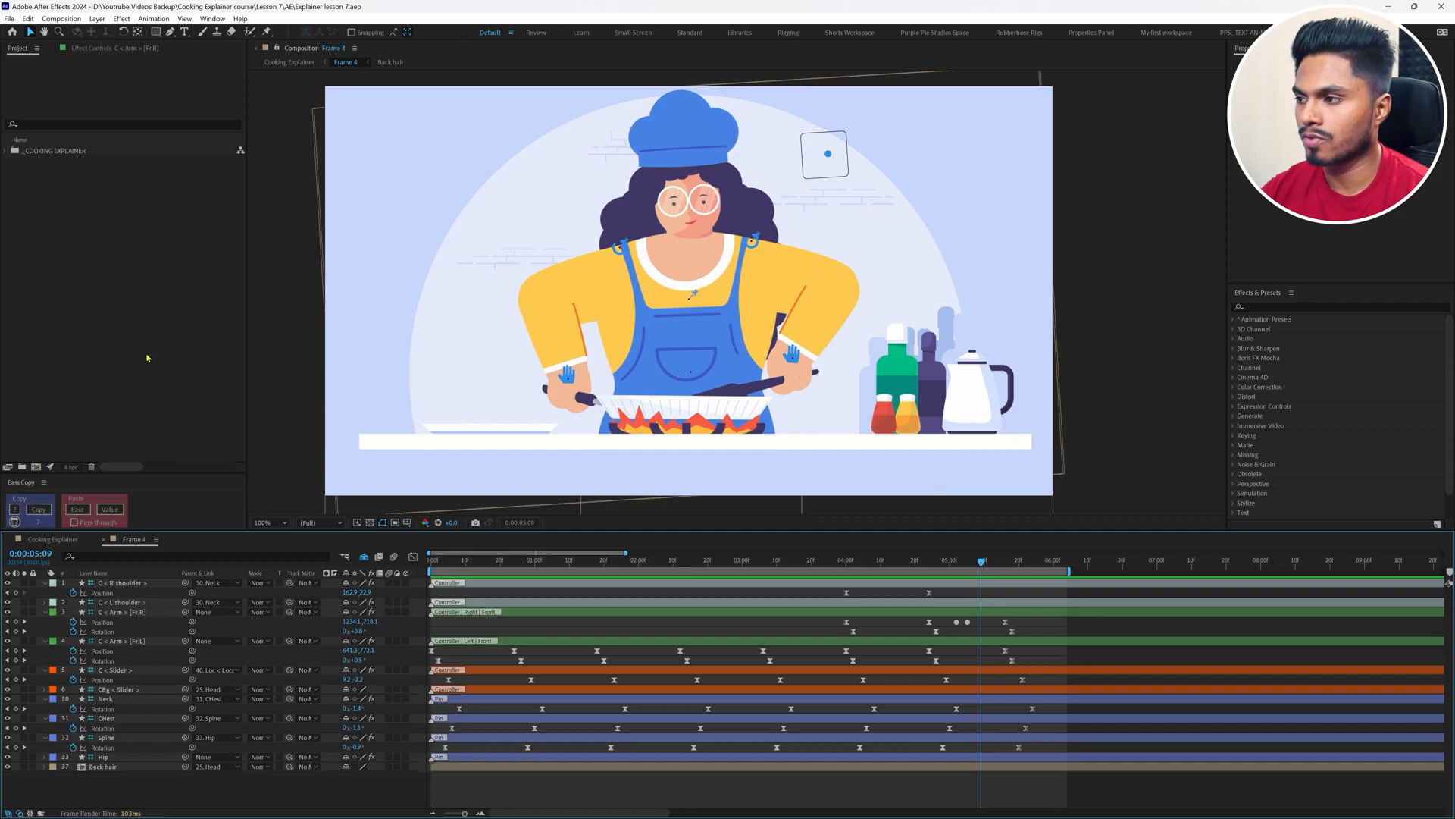
Step: From File Explorer, import Frame 4 egg from the Layers Seperated folder as a composition with Layer Size footage dimensions
key("alt+Tab")
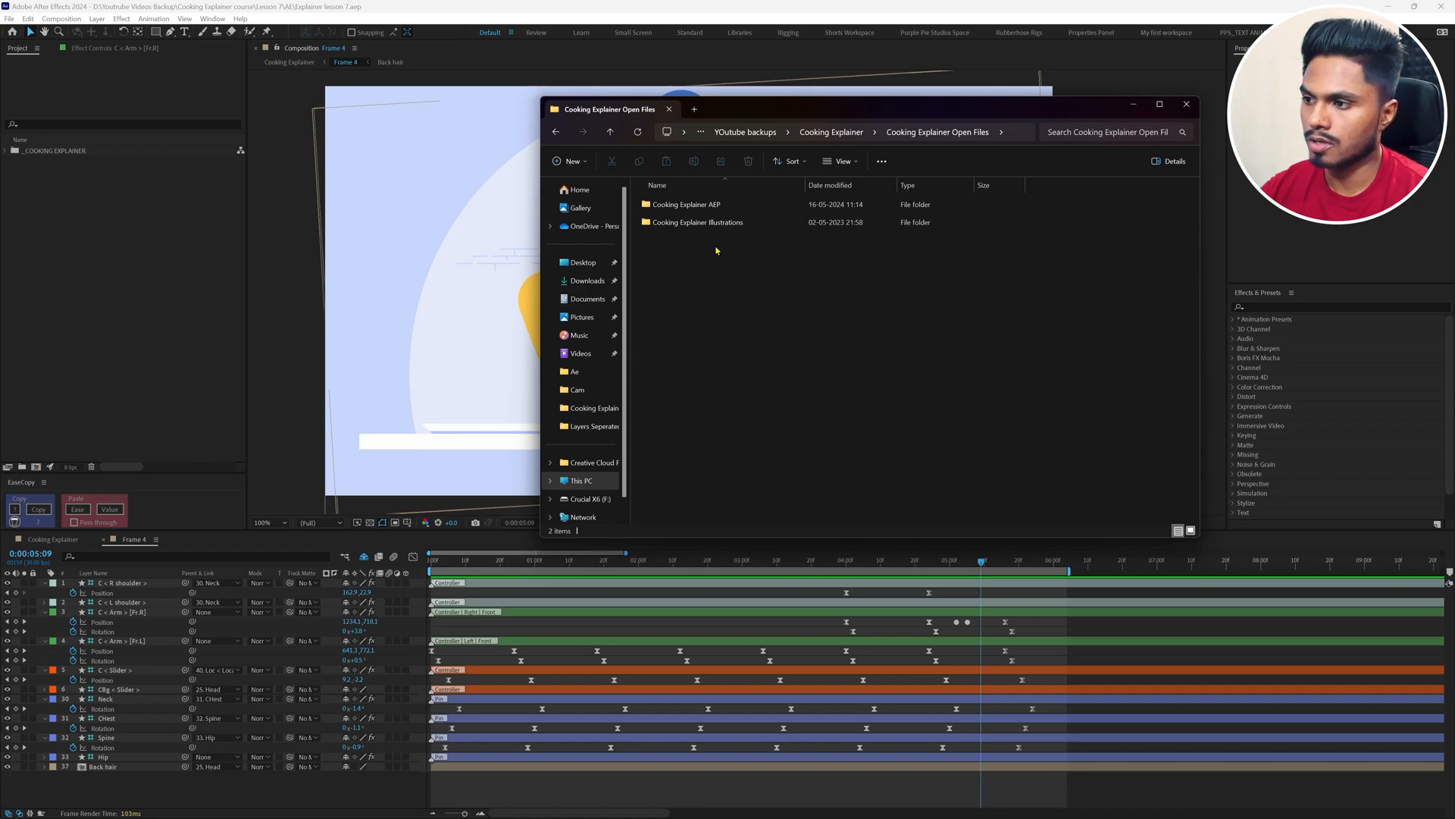
double_click(721, 222)
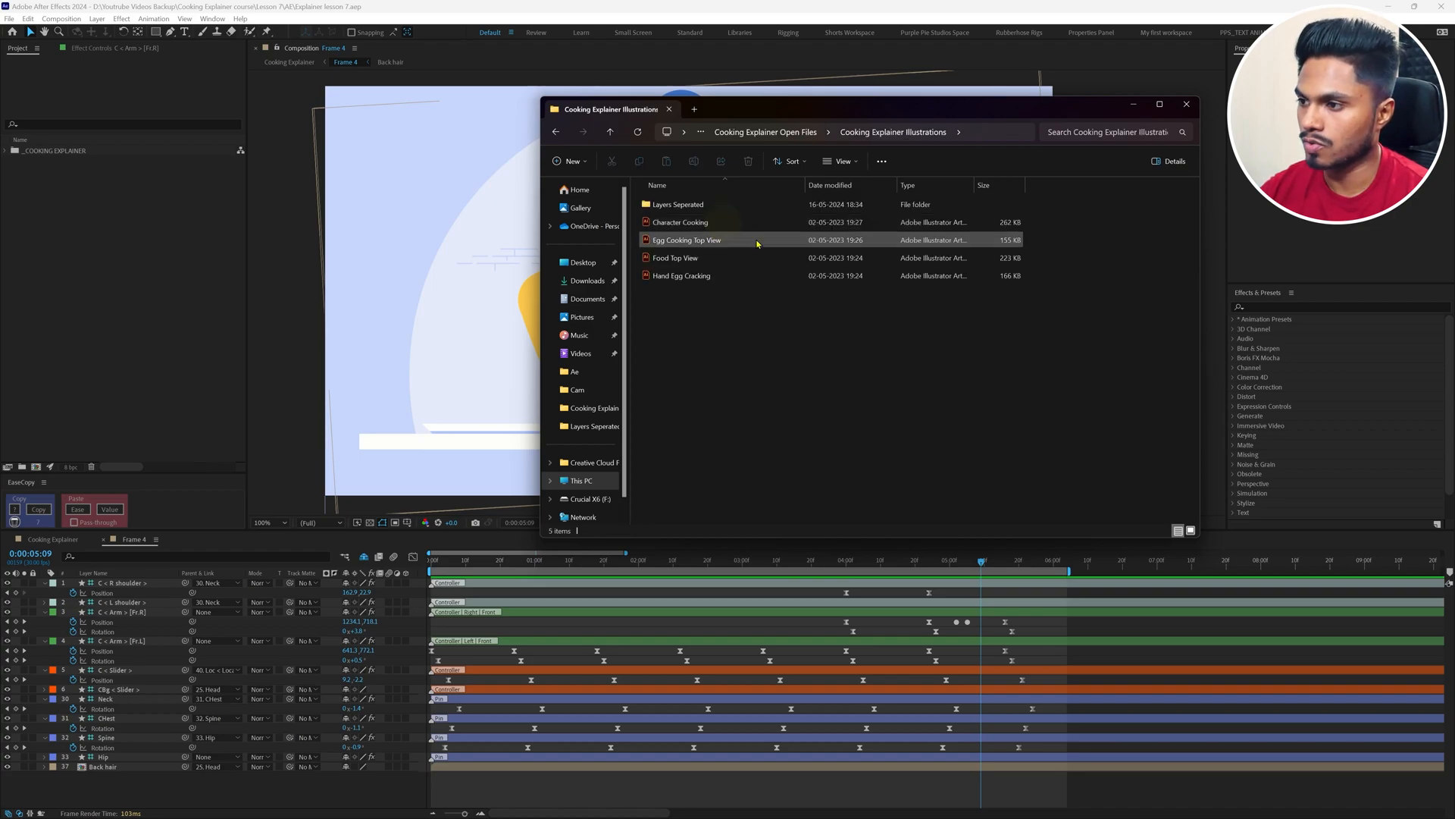
double_click(717, 207)
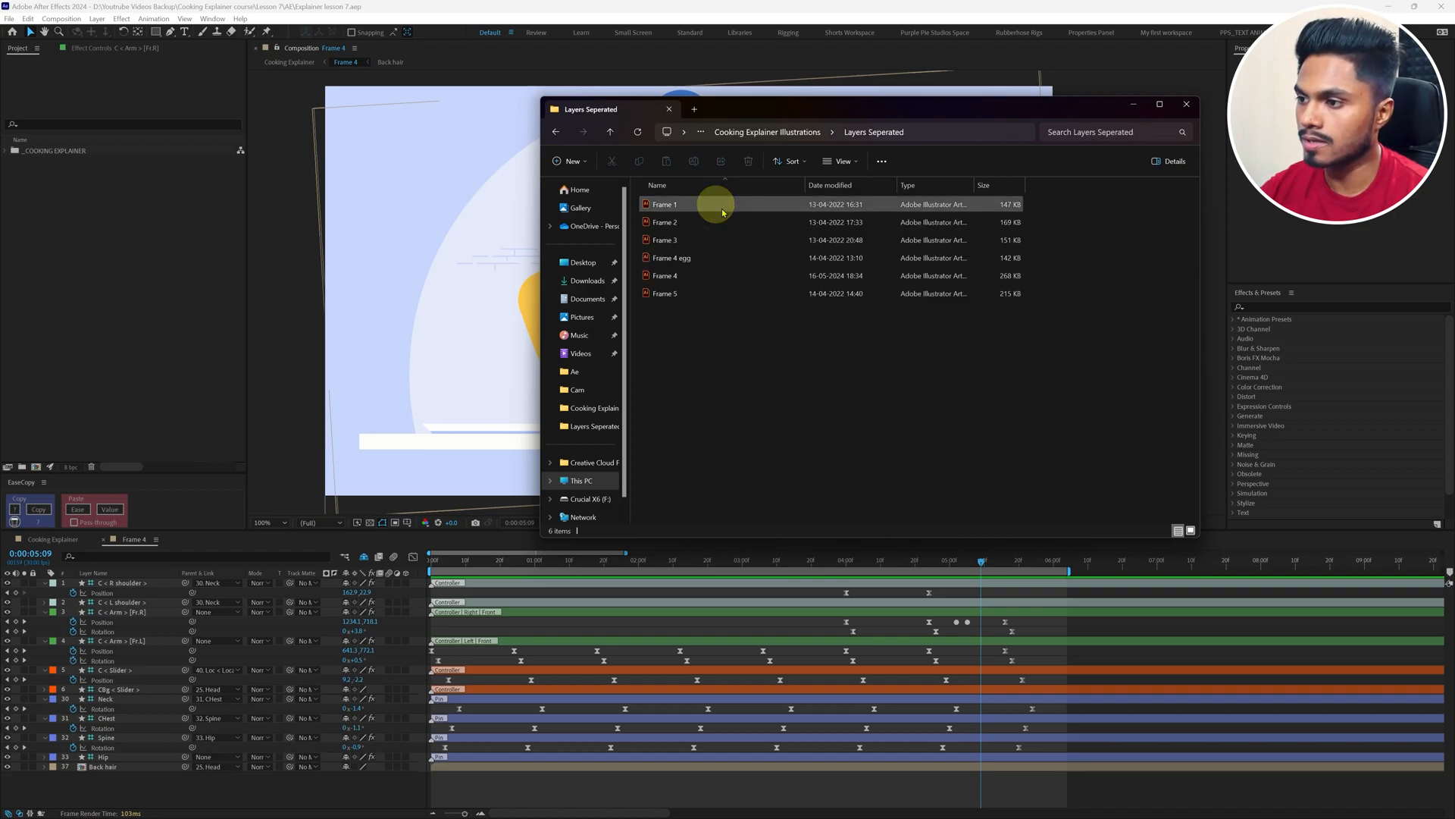
left_click(683, 260)
left_click_drag(667, 266, 130, 290)
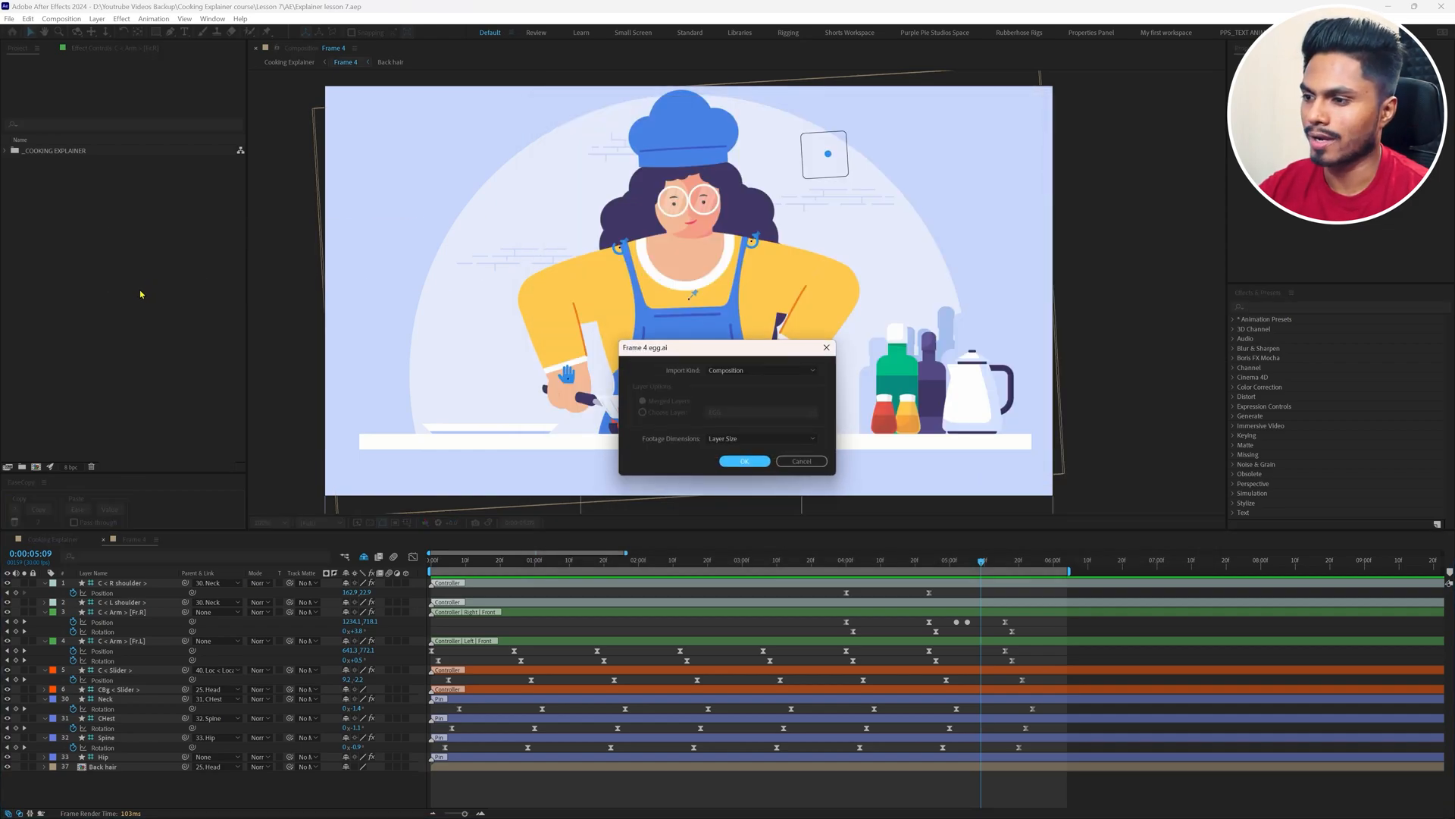
left_click(735, 462)
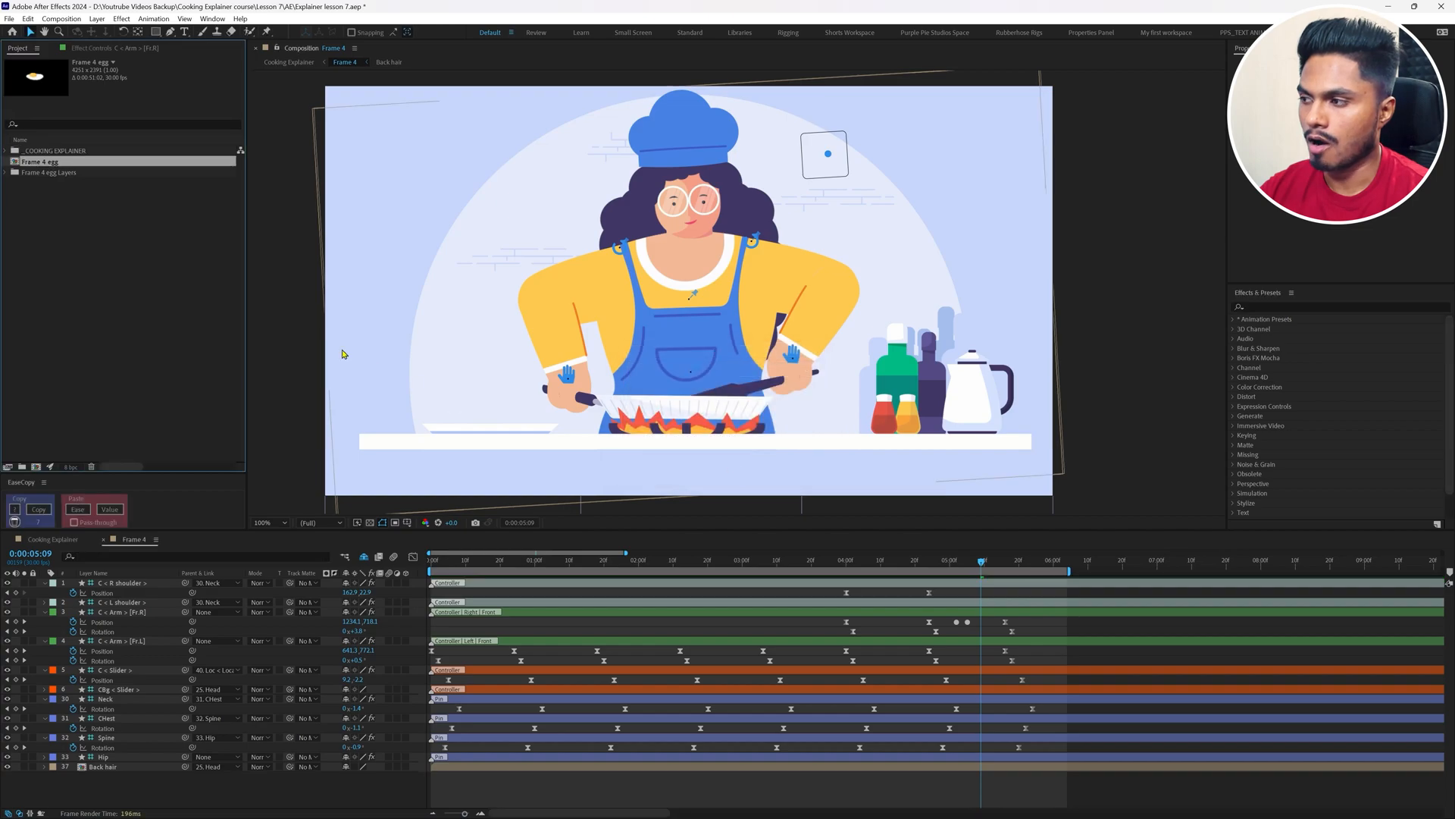
Step: Add the Frame 4 egg composition to the Frame 4 timeline and, with shy layers shown, place it directly above the R hand layer
left_click_drag(34, 165, 201, 578)
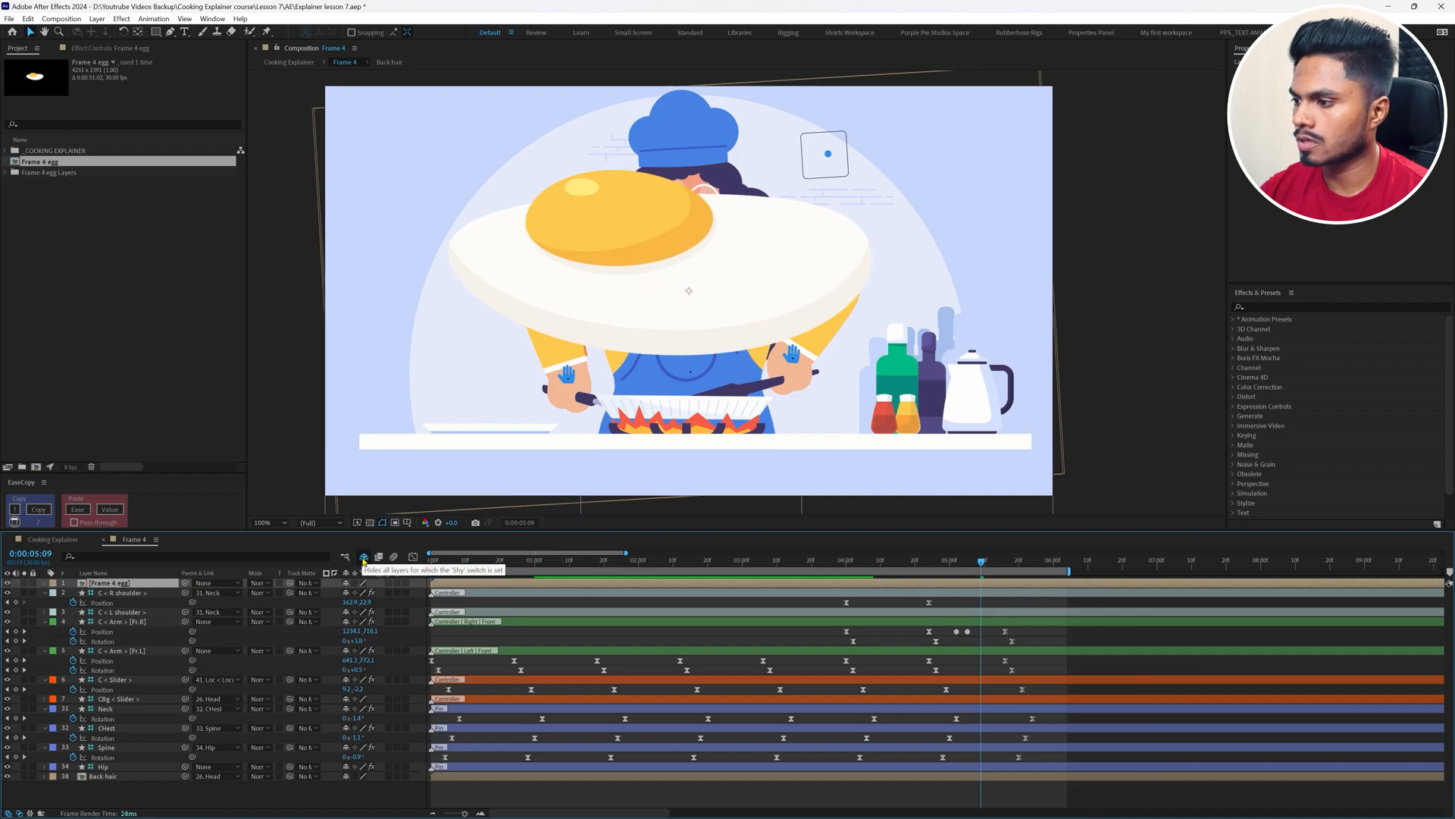
left_click(364, 558)
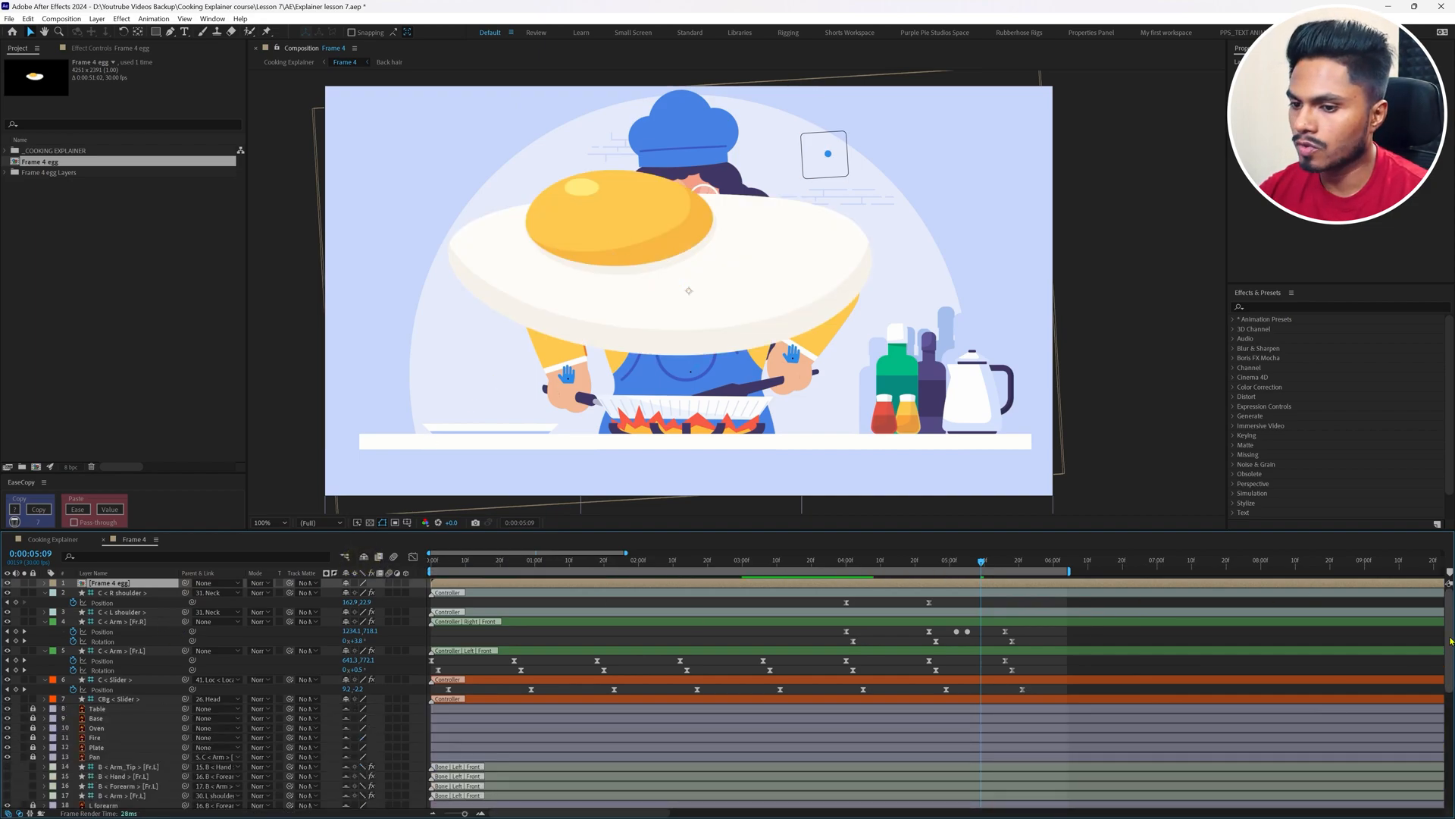
left_click_drag(1448, 637, 1448, 666)
scroll(1448, 666, "up", 2)
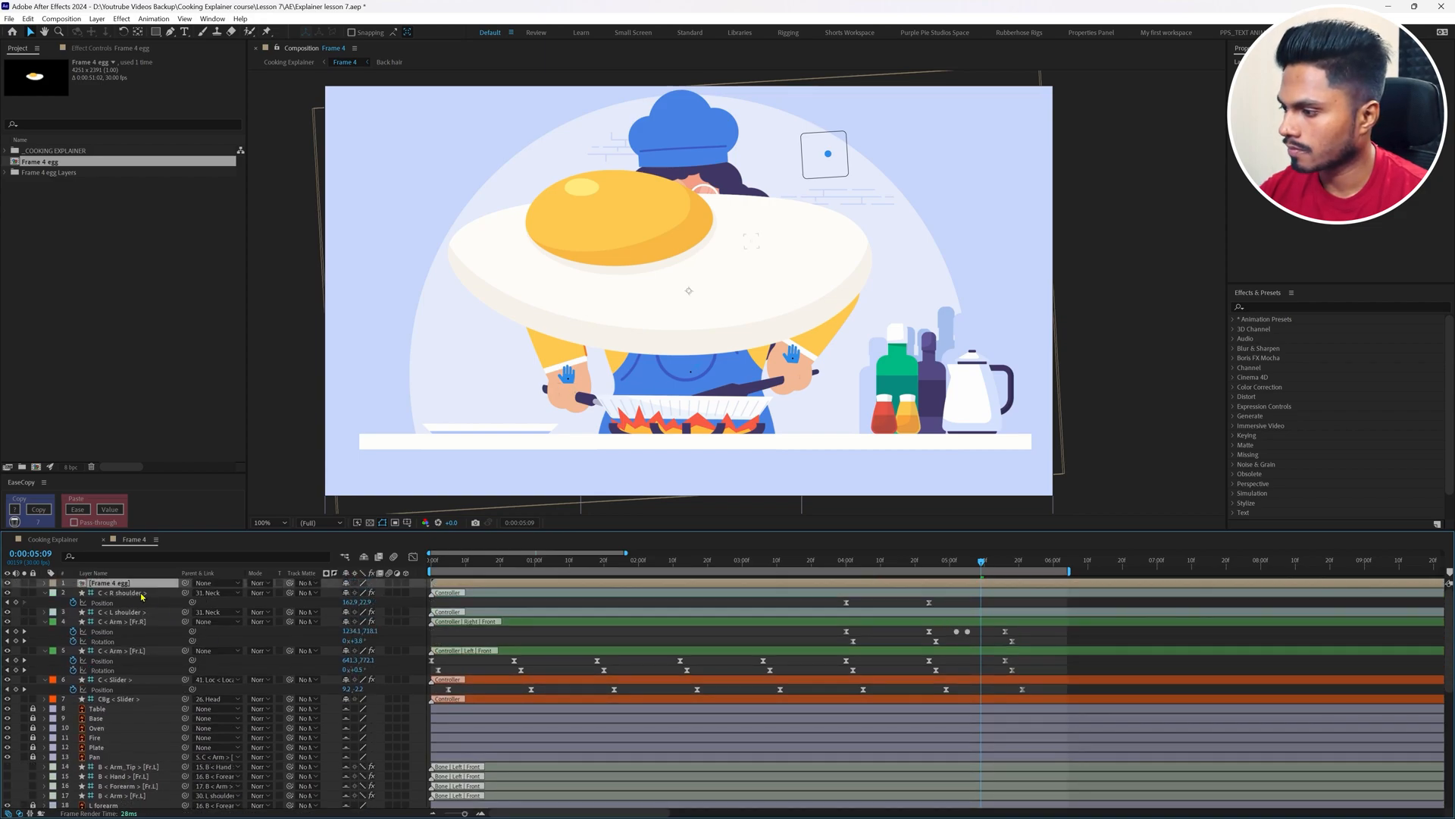
left_click_drag(114, 583, 139, 708)
left_click_drag(679, 254, 738, 295)
key("Return")
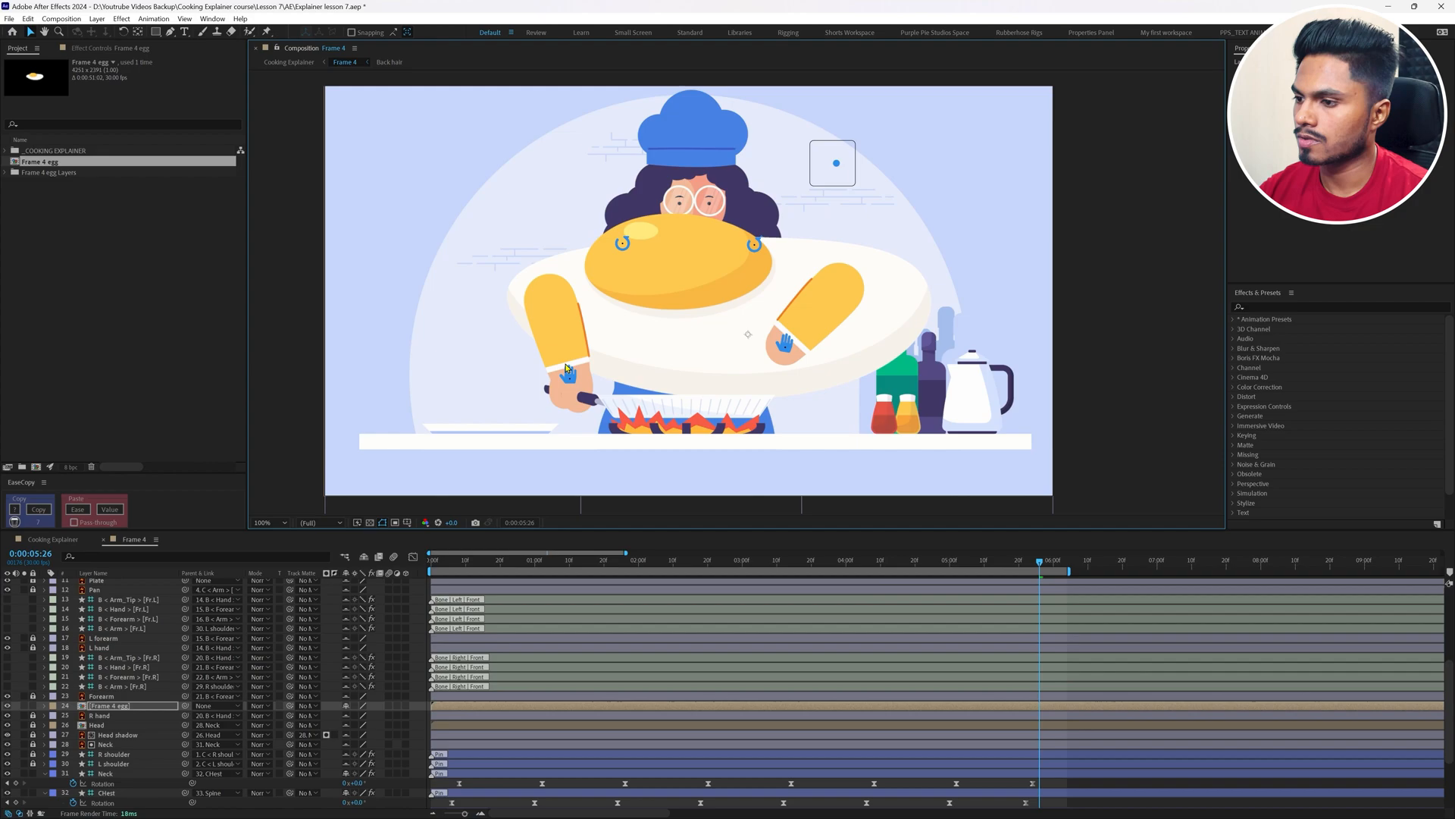
Step: Scale the Frame 4 egg layer to 14%, positioned on the spatula, and parent it to the R hand layer
key("s")
left_click_drag(363, 715, 302, 721)
left_click_drag(751, 320, 719, 366)
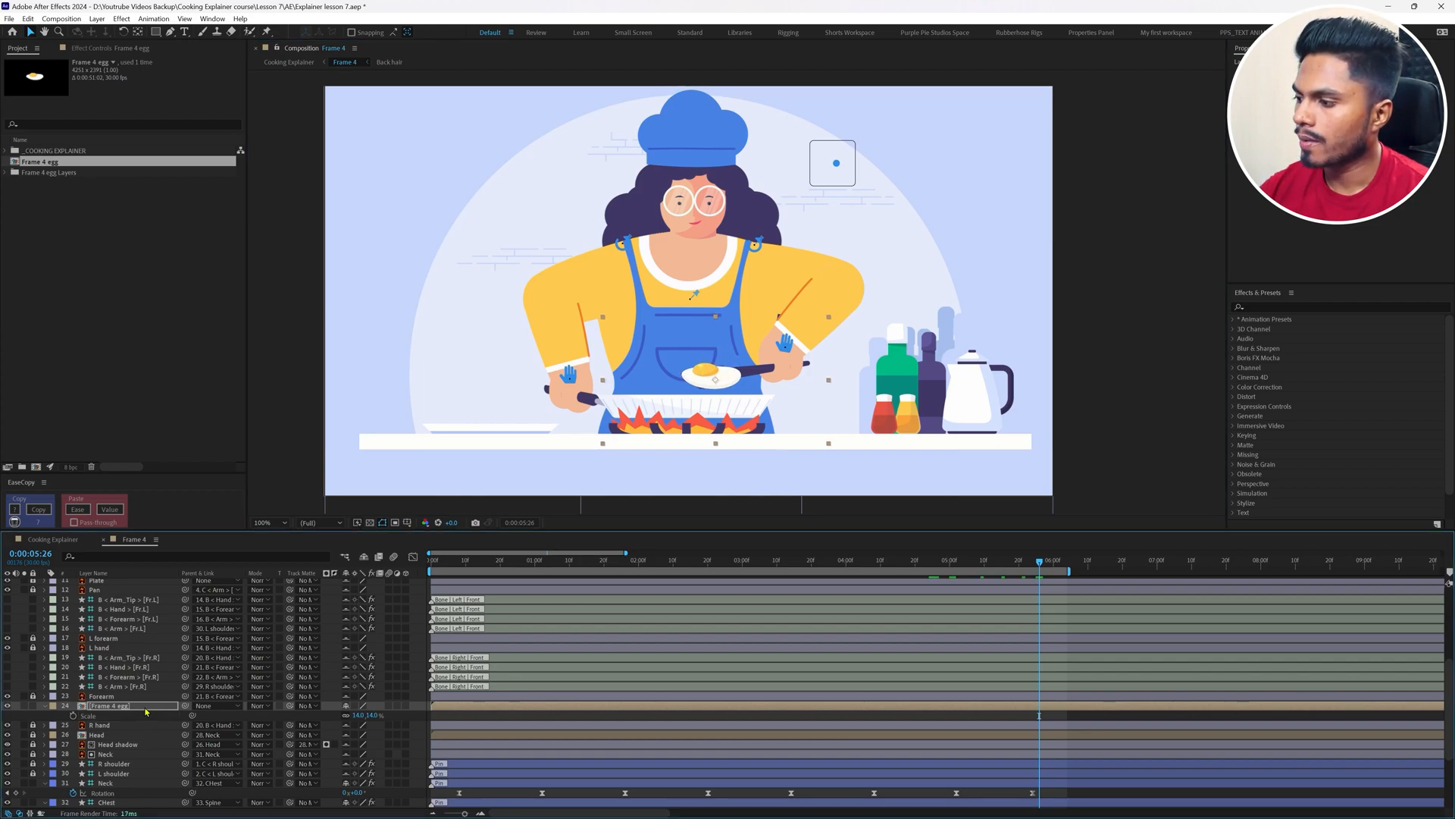
left_click_drag(185, 707, 124, 730)
Step: Keyframe the egg's position at 0:00:05:07, and at 0:00:05:05 move it slightly away from the spatula hand within the pan
left_click_drag(980, 568, 973, 568)
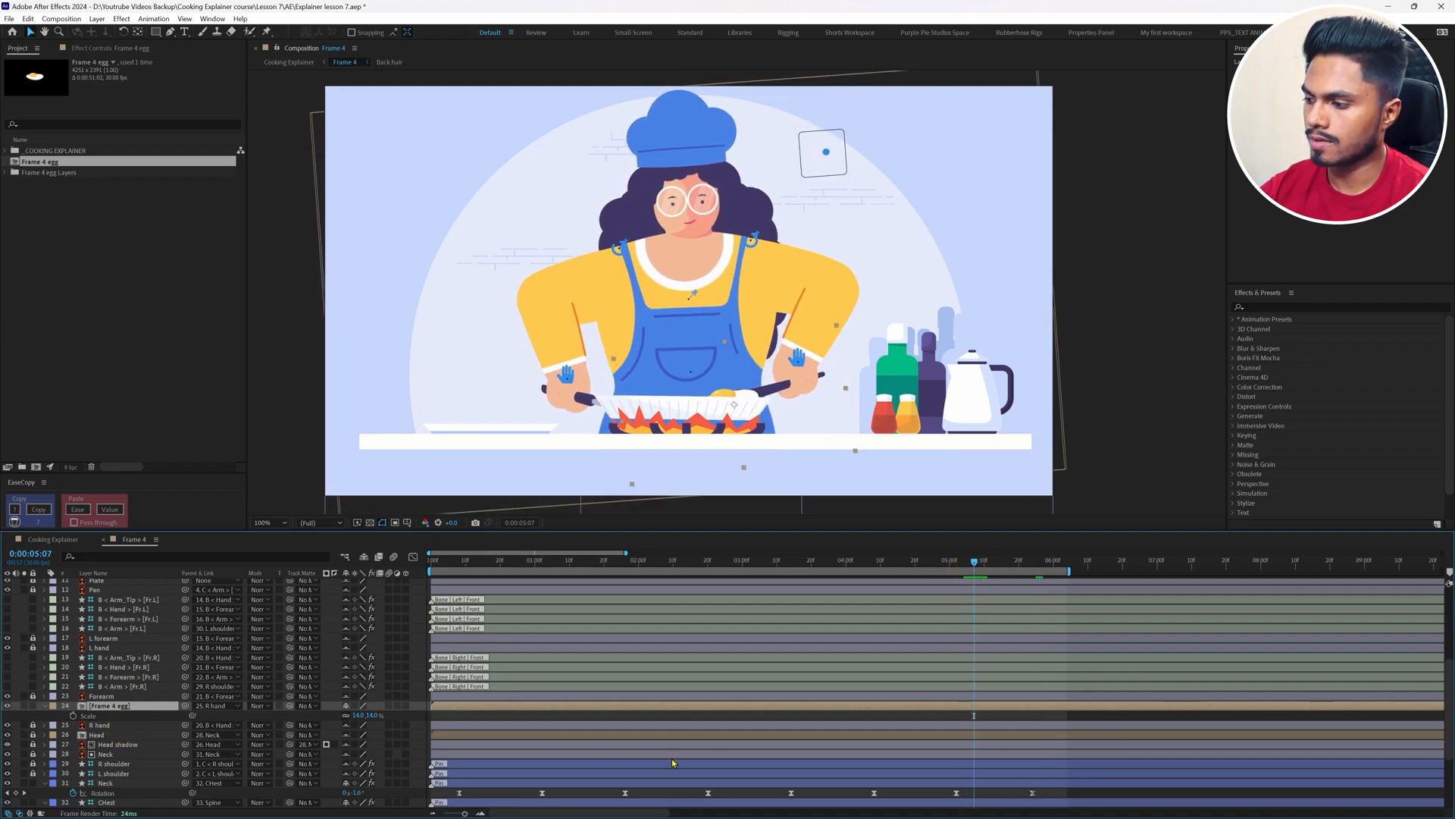
left_click(74, 715)
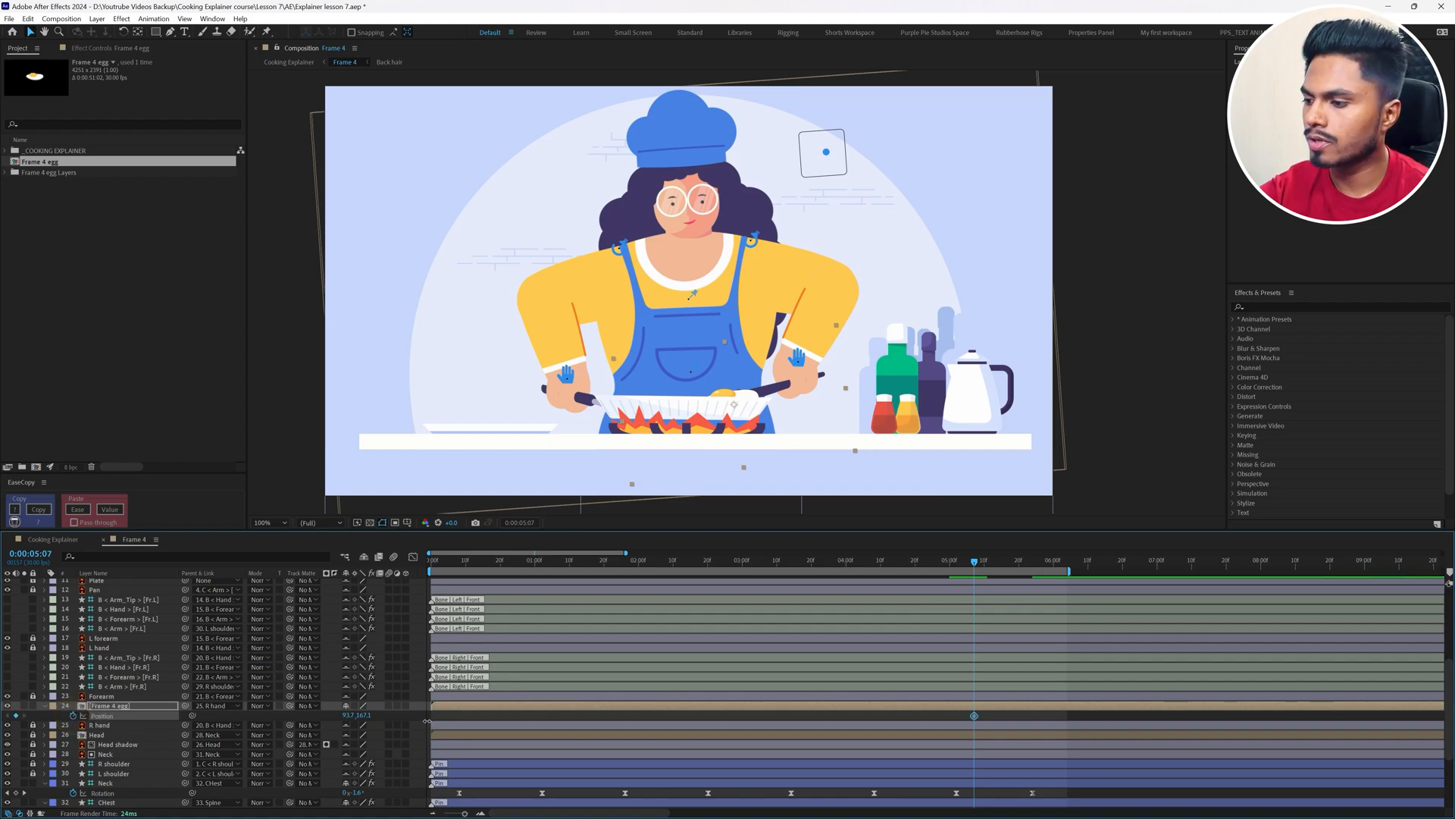
key("Page_Up")
key("Page_Up")
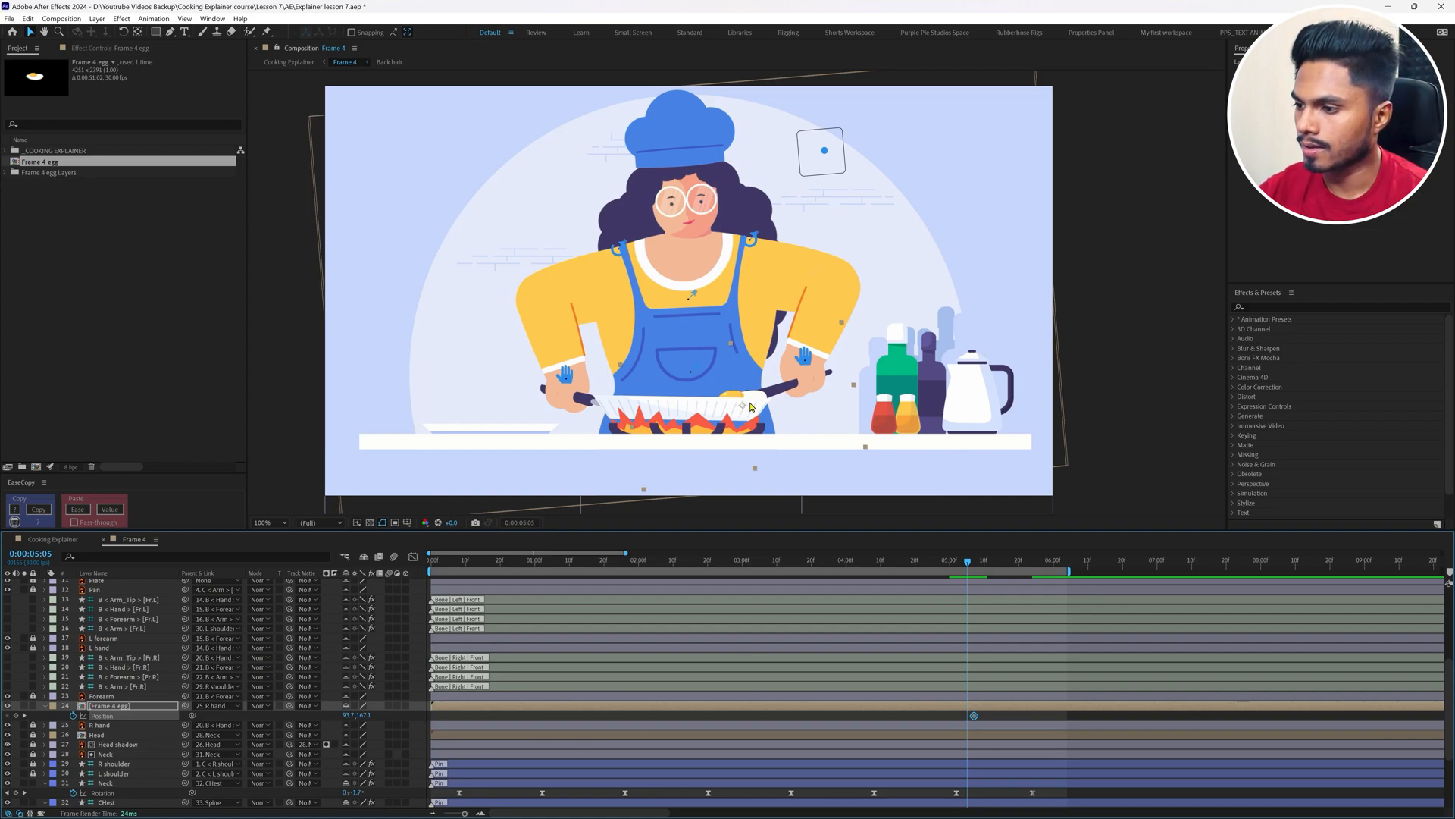
left_click_drag(750, 407, 744, 406)
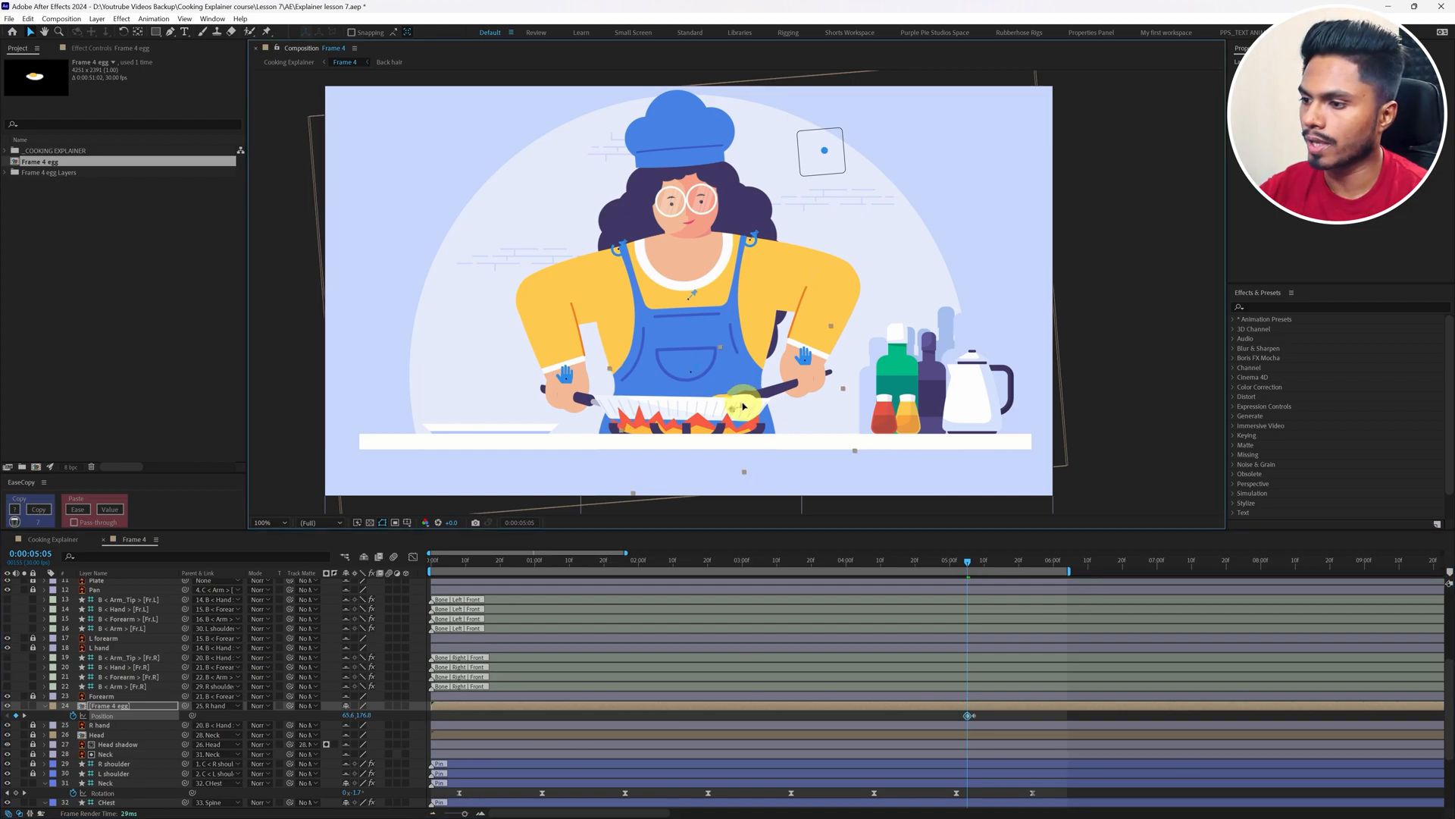
Step: Keyframe the egg's rotation at 0:00:05:07, and at 0:00:05:05 rotate it to lie nearly flat and fine-tune its position in the pan
key("r")
left_click(74, 715)
key("u")
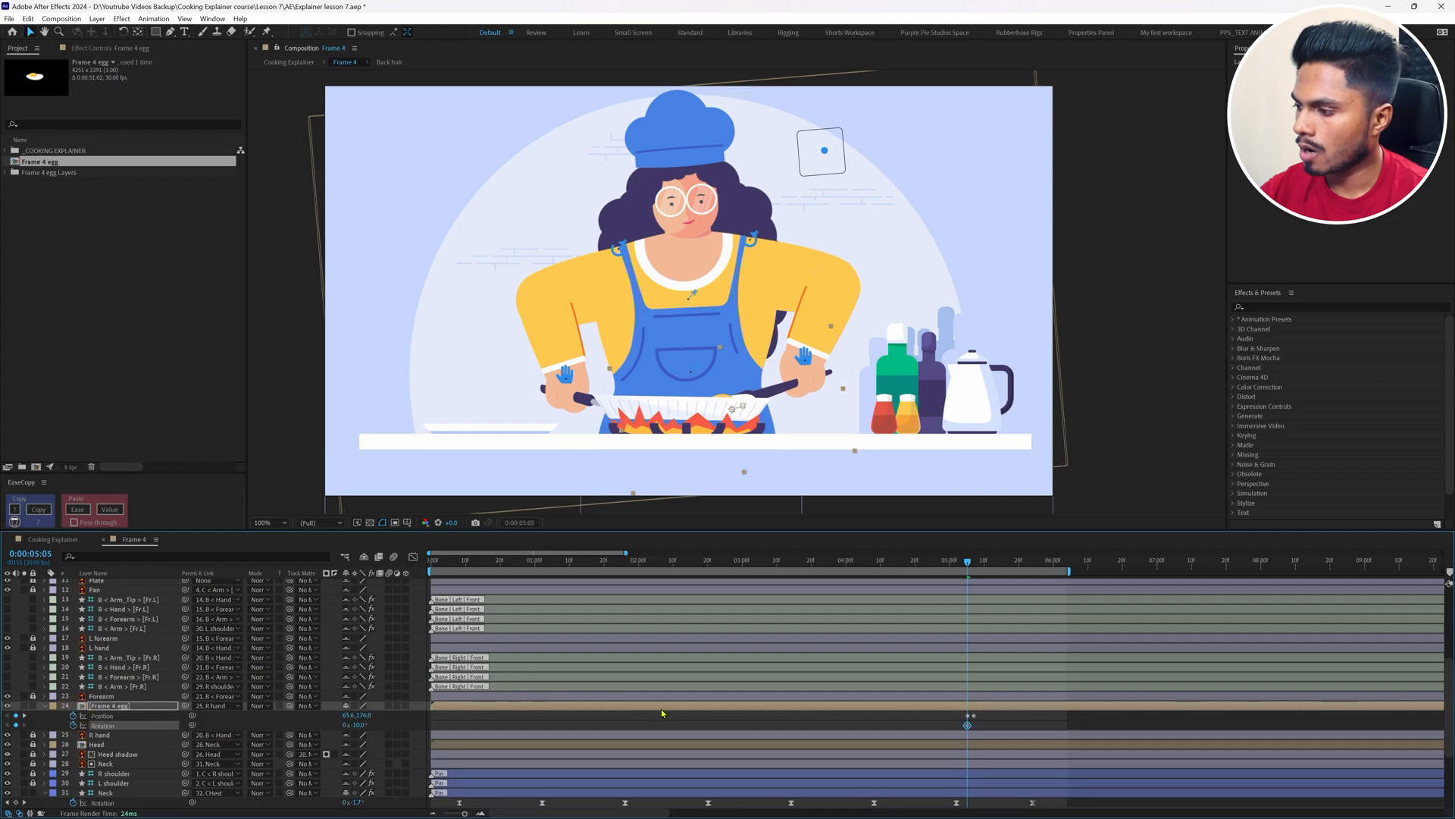
key("k")
left_click(15, 725)
key("j")
left_click_drag(355, 725, 364, 726)
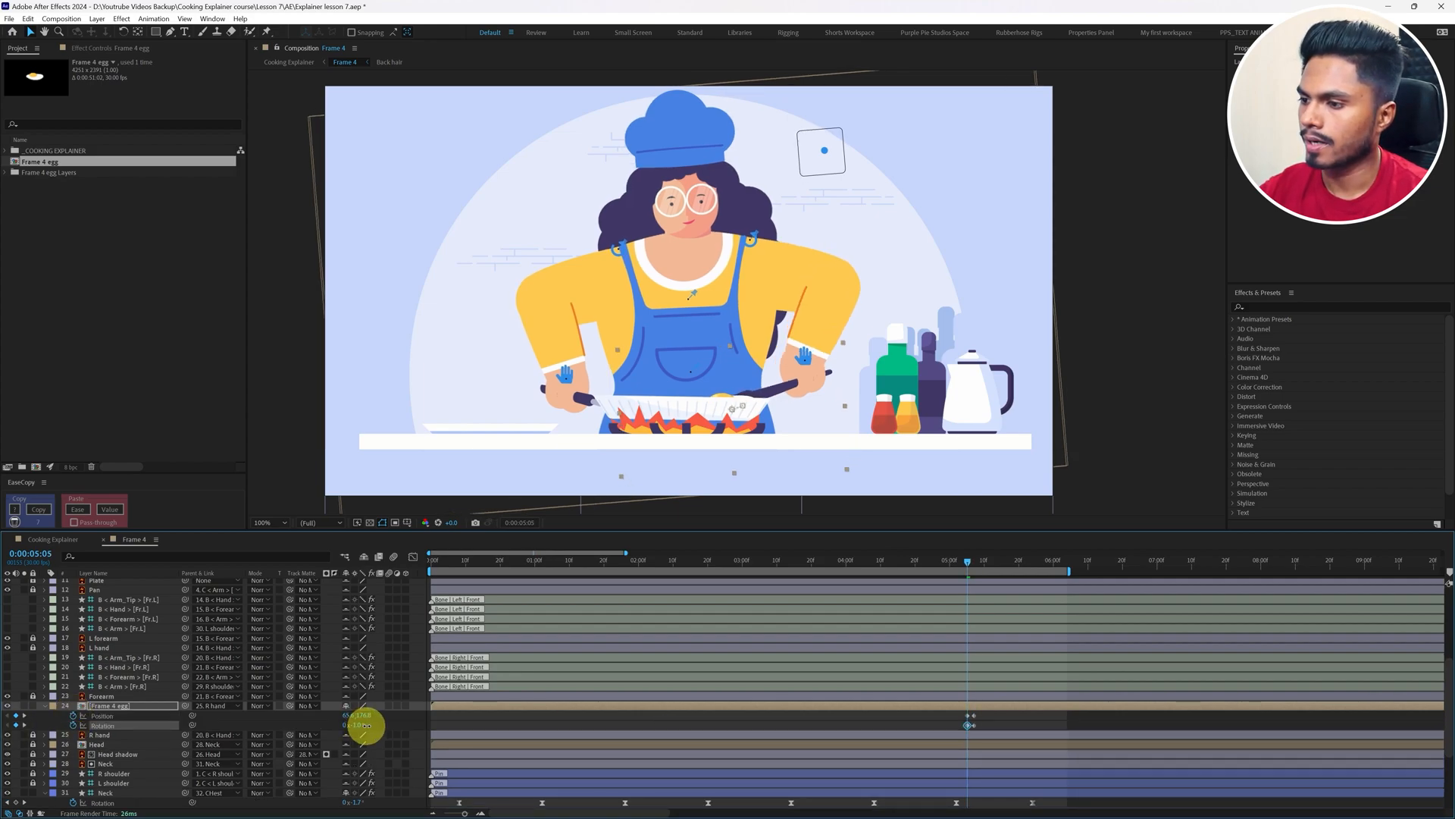
left_click(393, 717)
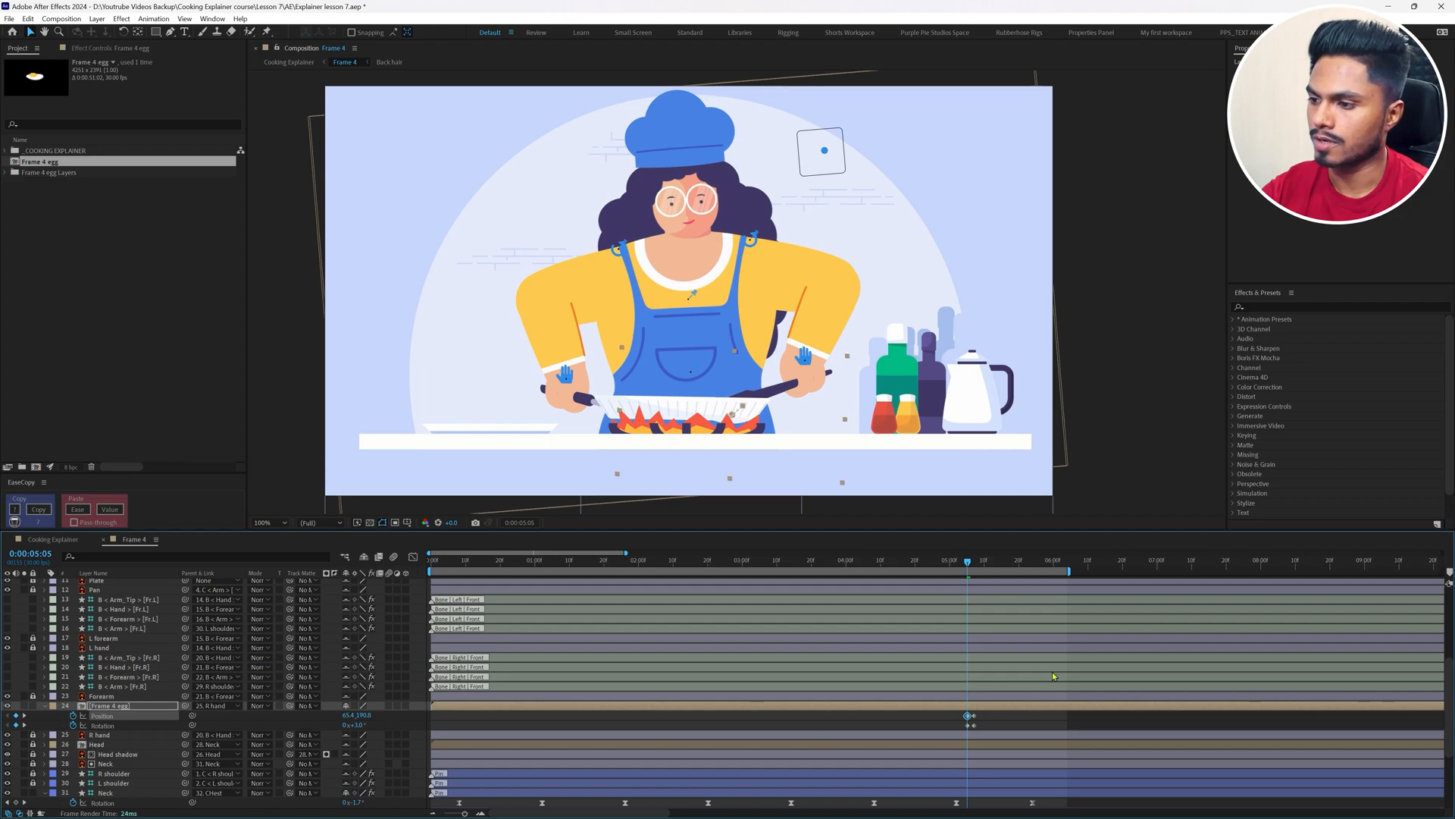
Step: Move the egg's first position and rotation keyframes to 0:00:05:04 and trim the layer to start at that frame
key("Page_Up")
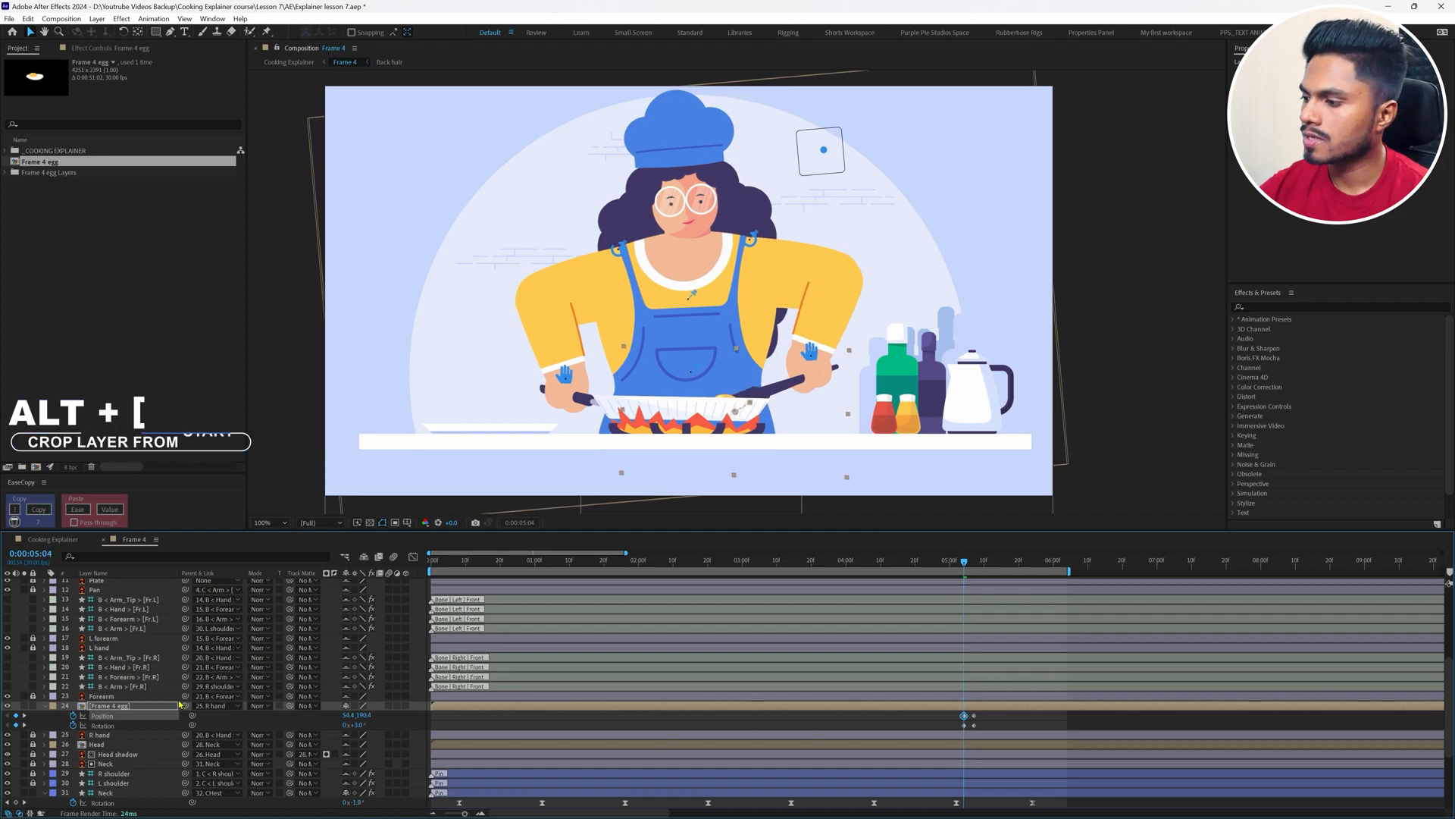
left_click(116, 707)
key("alt+bracketleft")
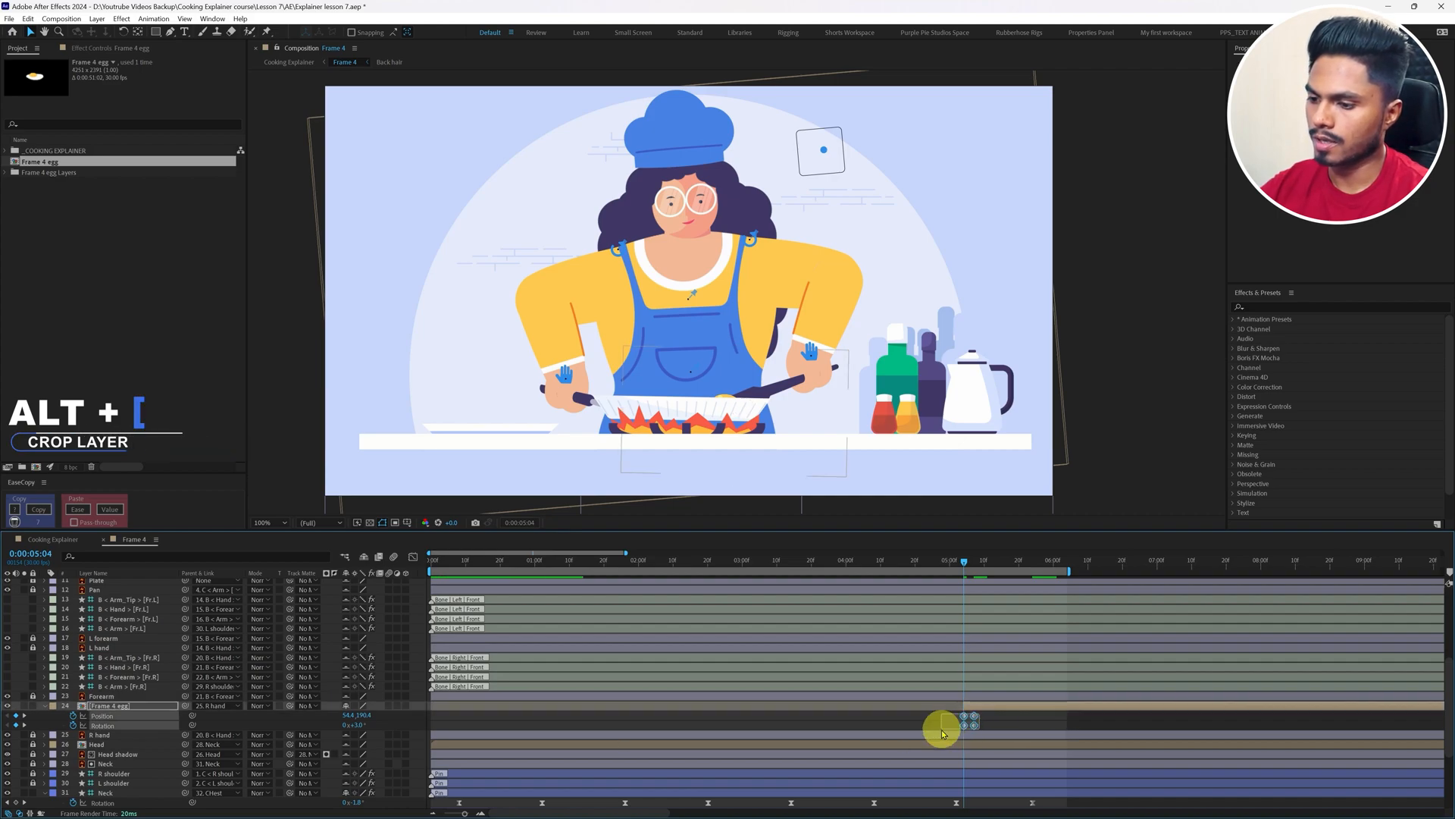
left_click_drag(938, 729, 982, 710)
key("u")
Step: Preview the scene from the beginning to check the egg together with the character's movement, and return to the first frame
key("Home")
key("space")
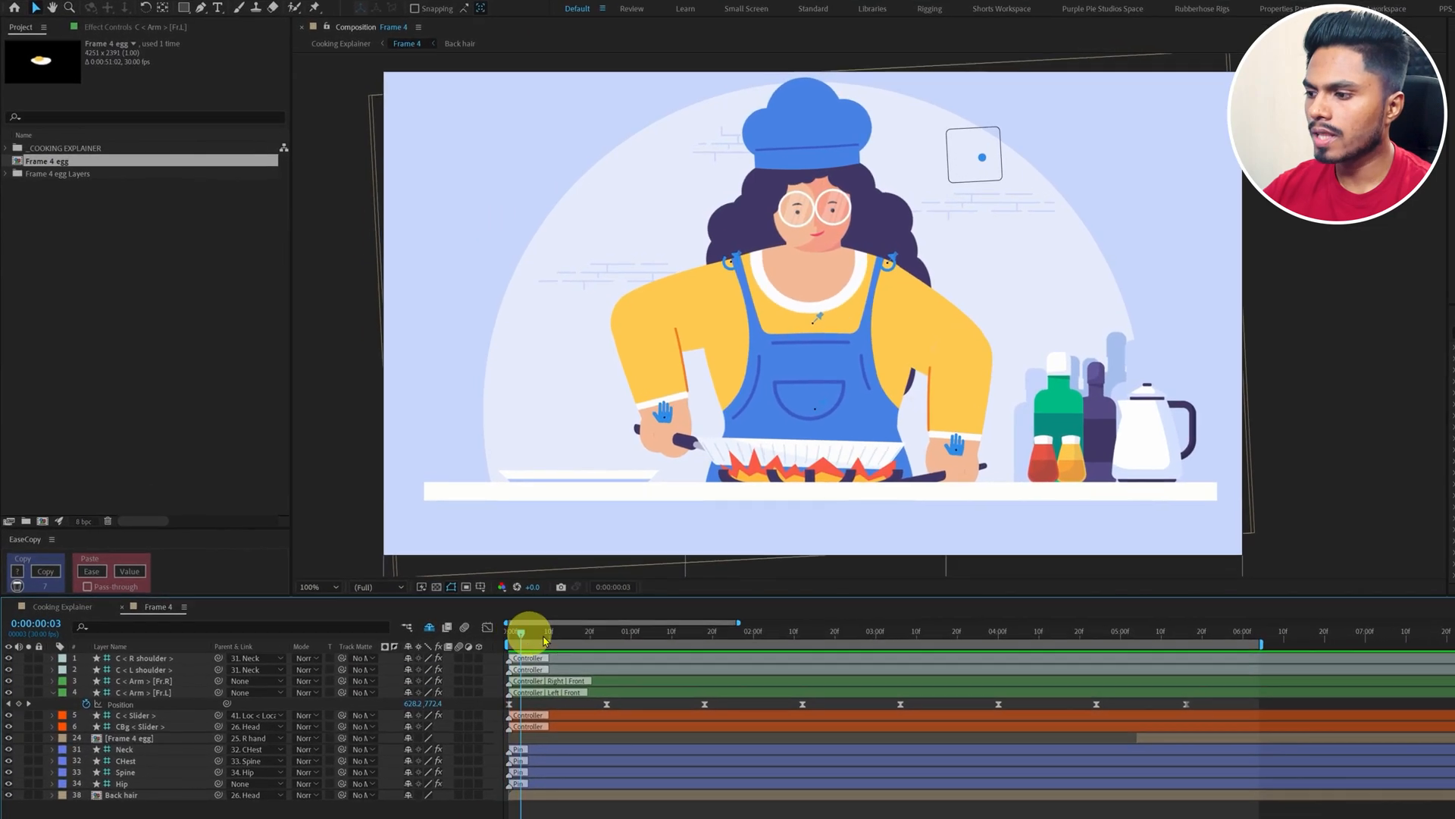
left_click_drag(530, 627, 413, 673)
Step: Open the Back hair composition and show the effect controls of the C < Hair > controller
left_click(132, 796)
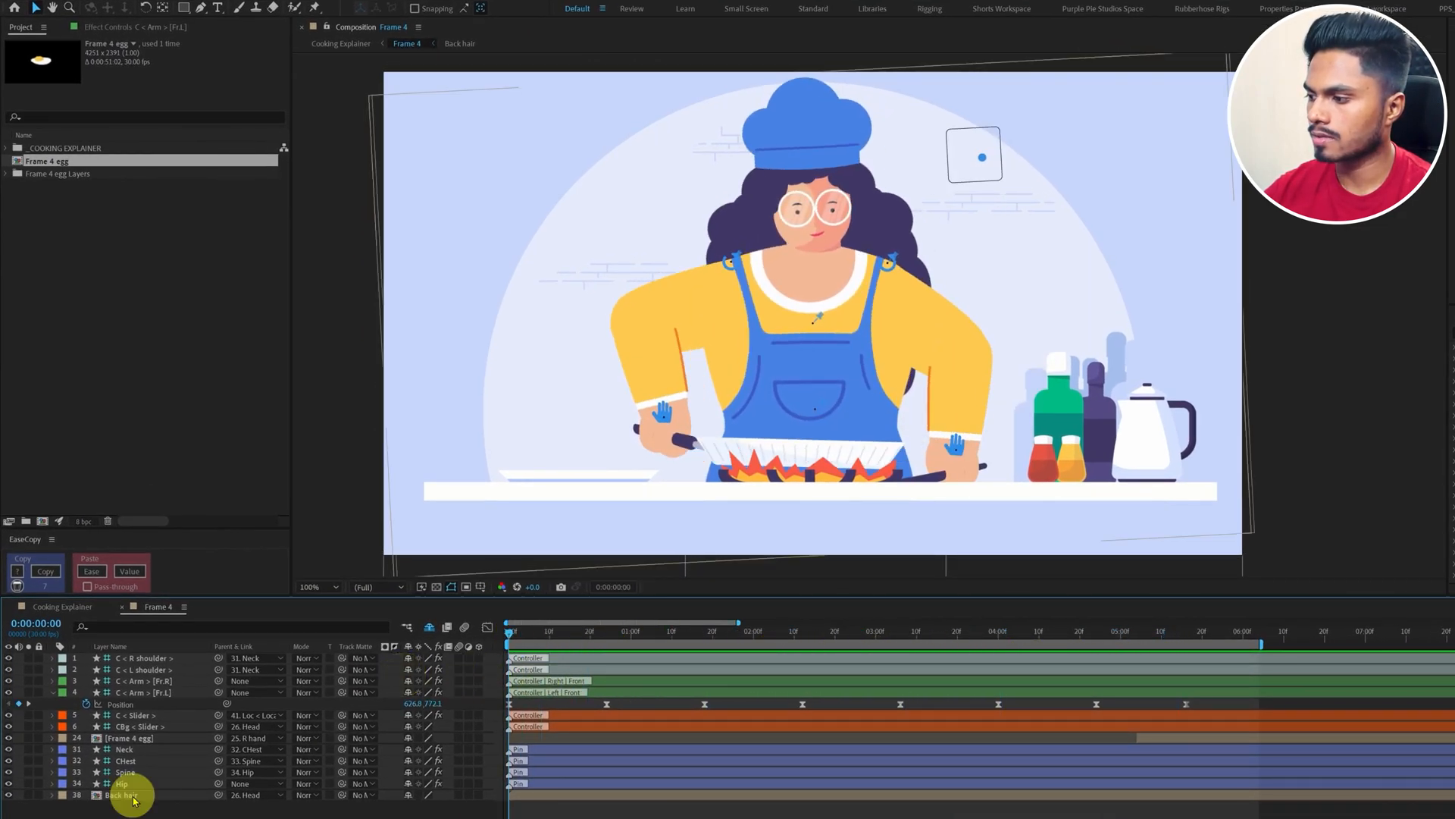
double_click(132, 795)
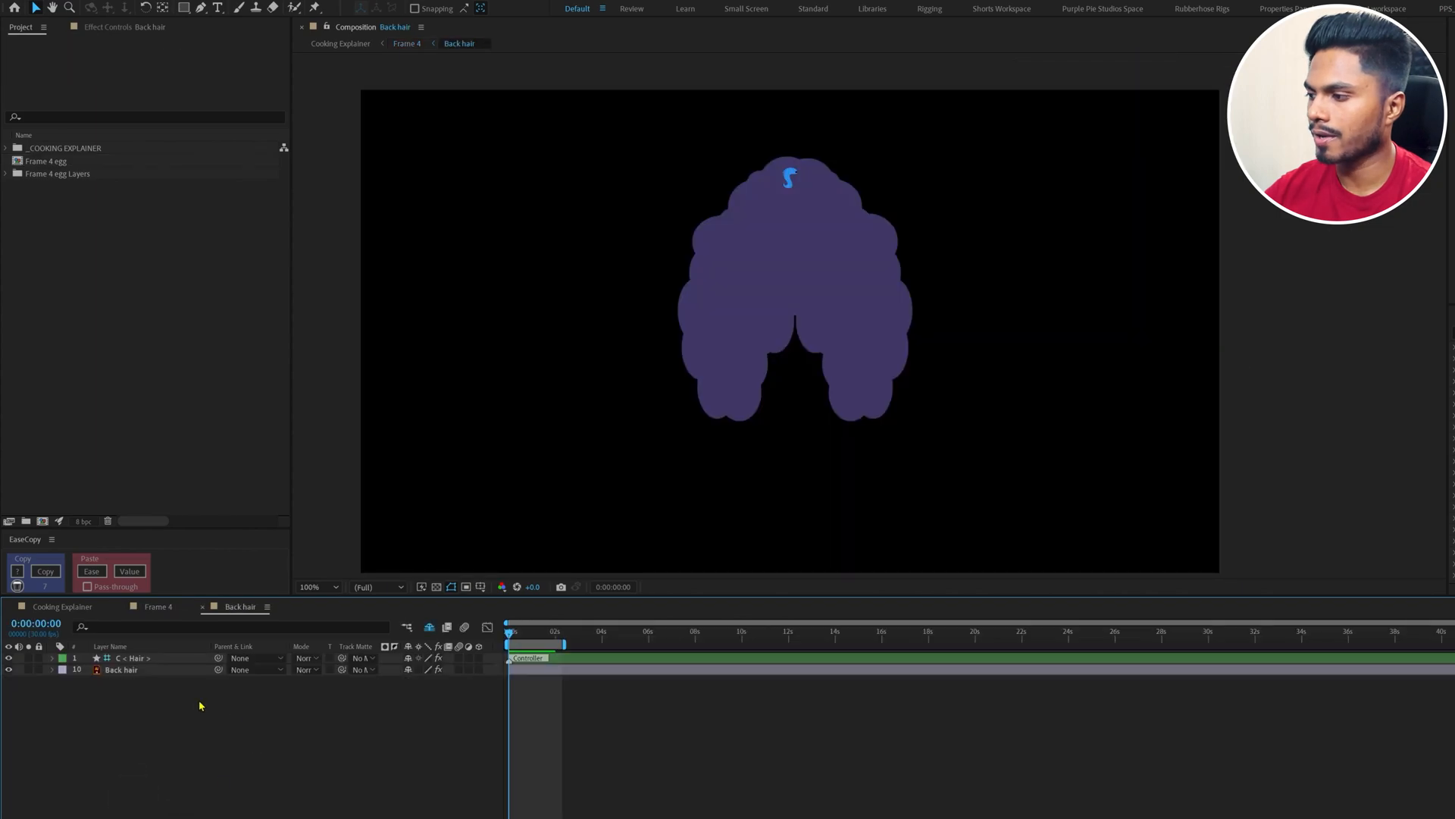
left_click(156, 660)
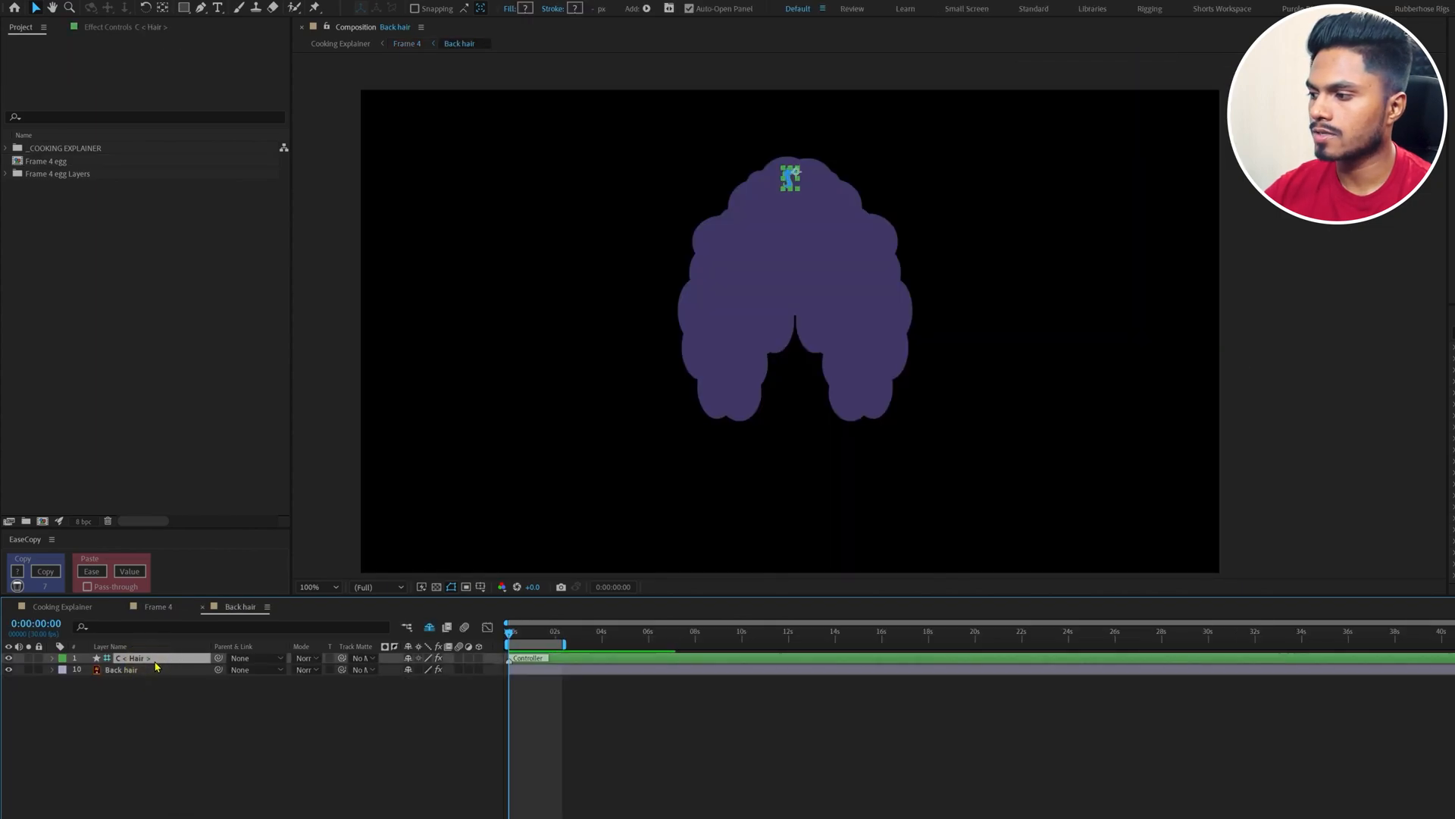
left_click(109, 27)
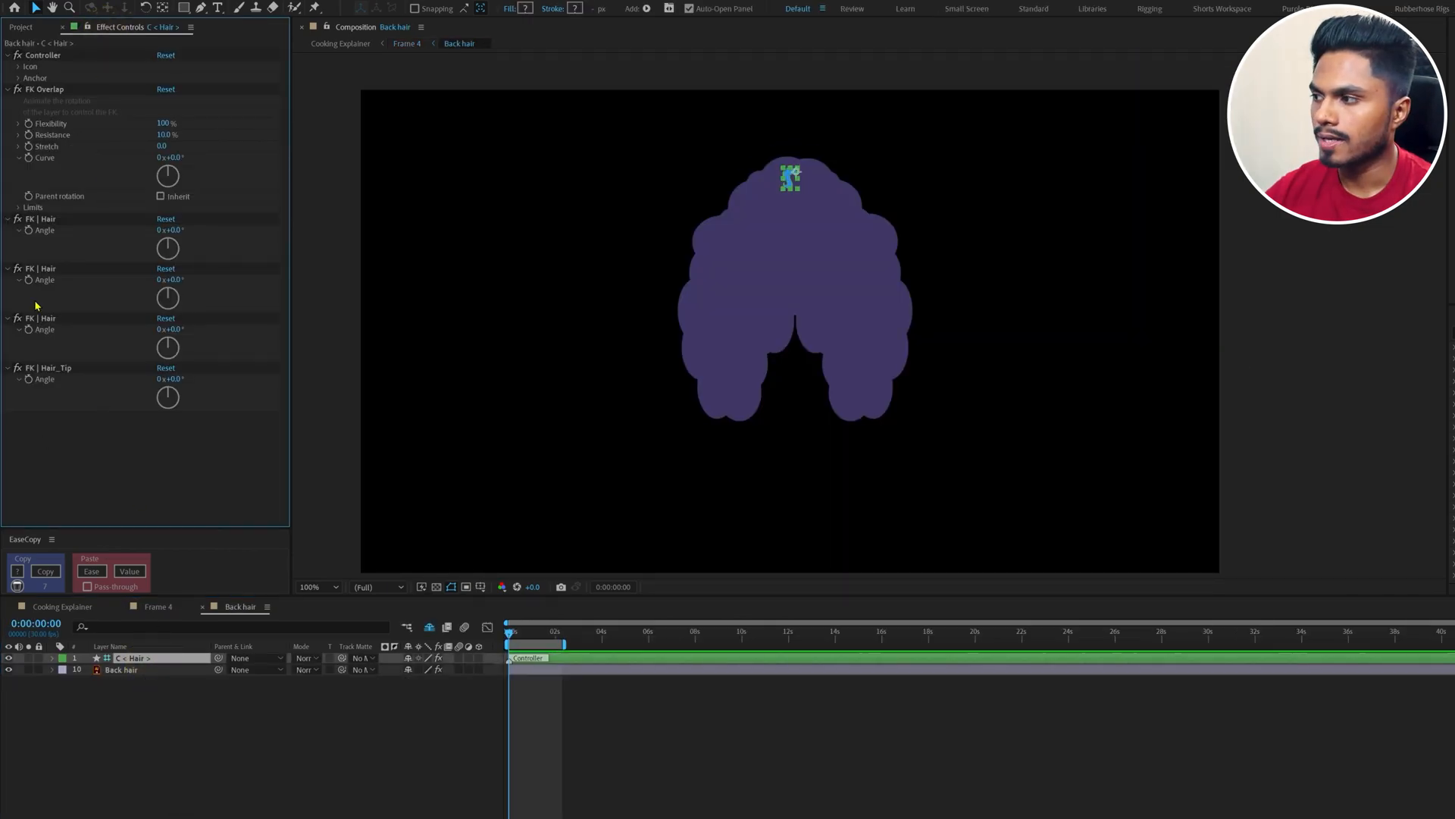
Step: Enable keyframing for the first FK | Hair effect's Angle on C < Hair > at 0:00:00:00, keeping it at 0°
left_click(28, 235)
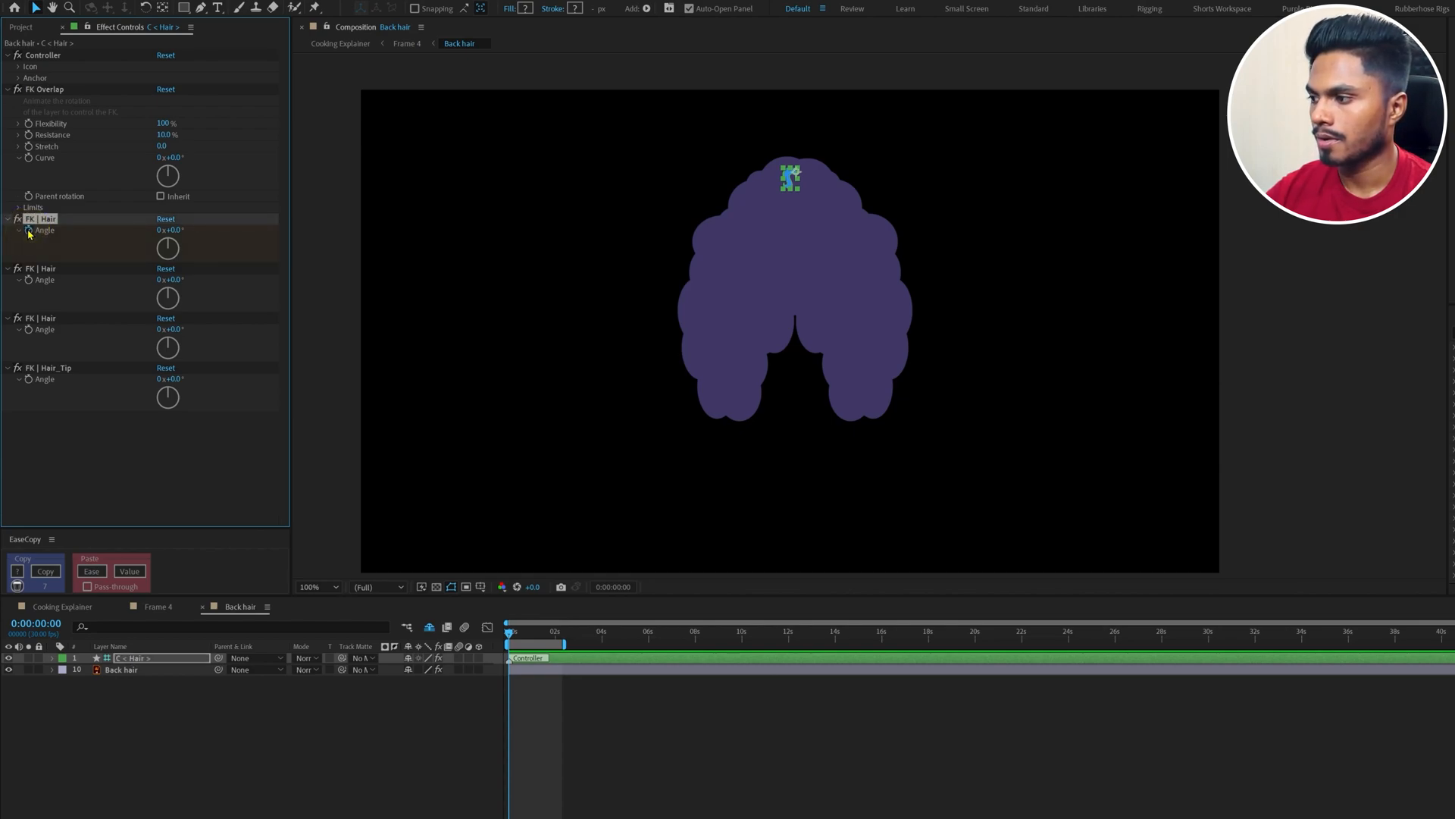
left_click(28, 231)
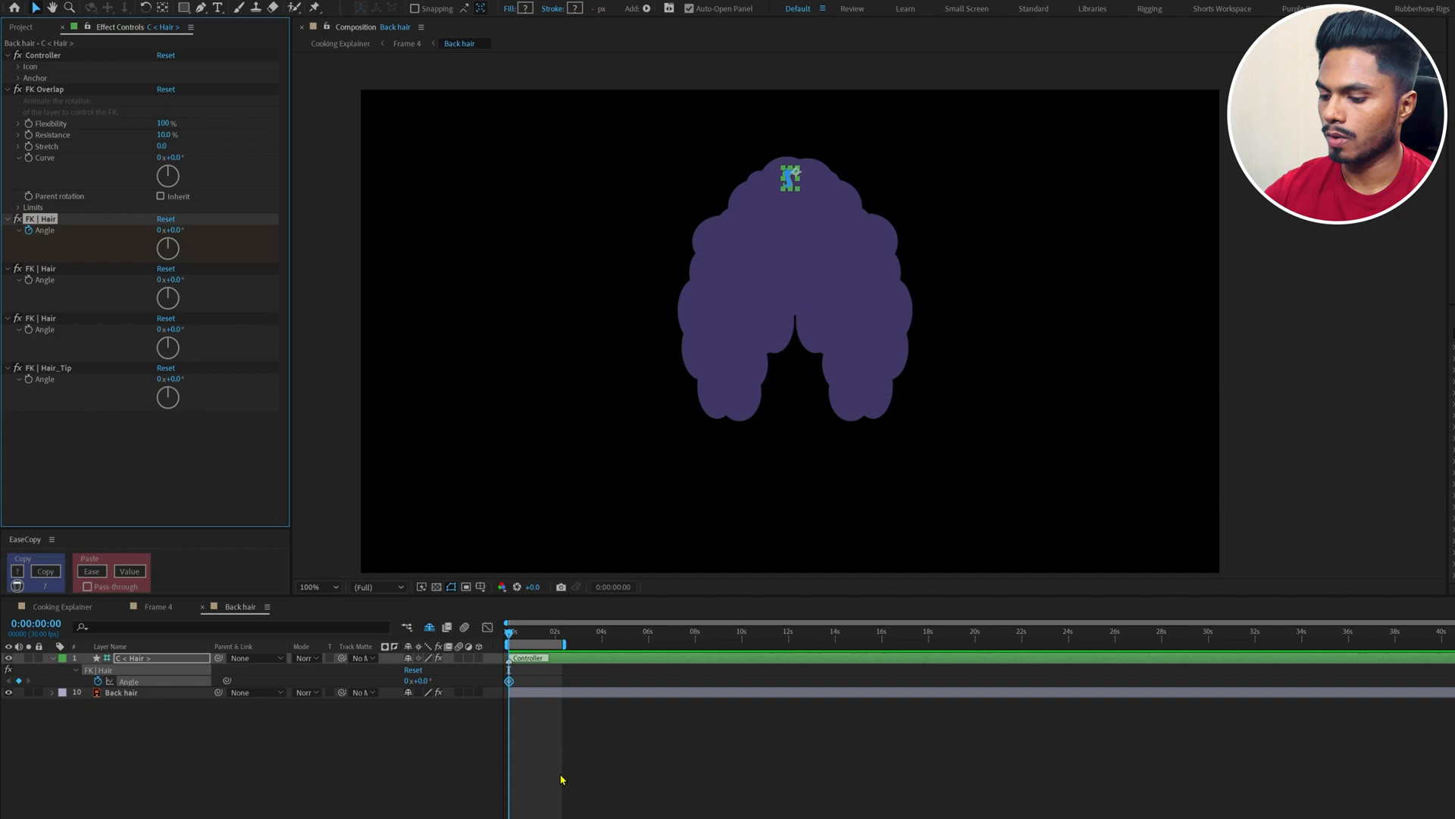
key("equal")
key("equal")
key("equal")
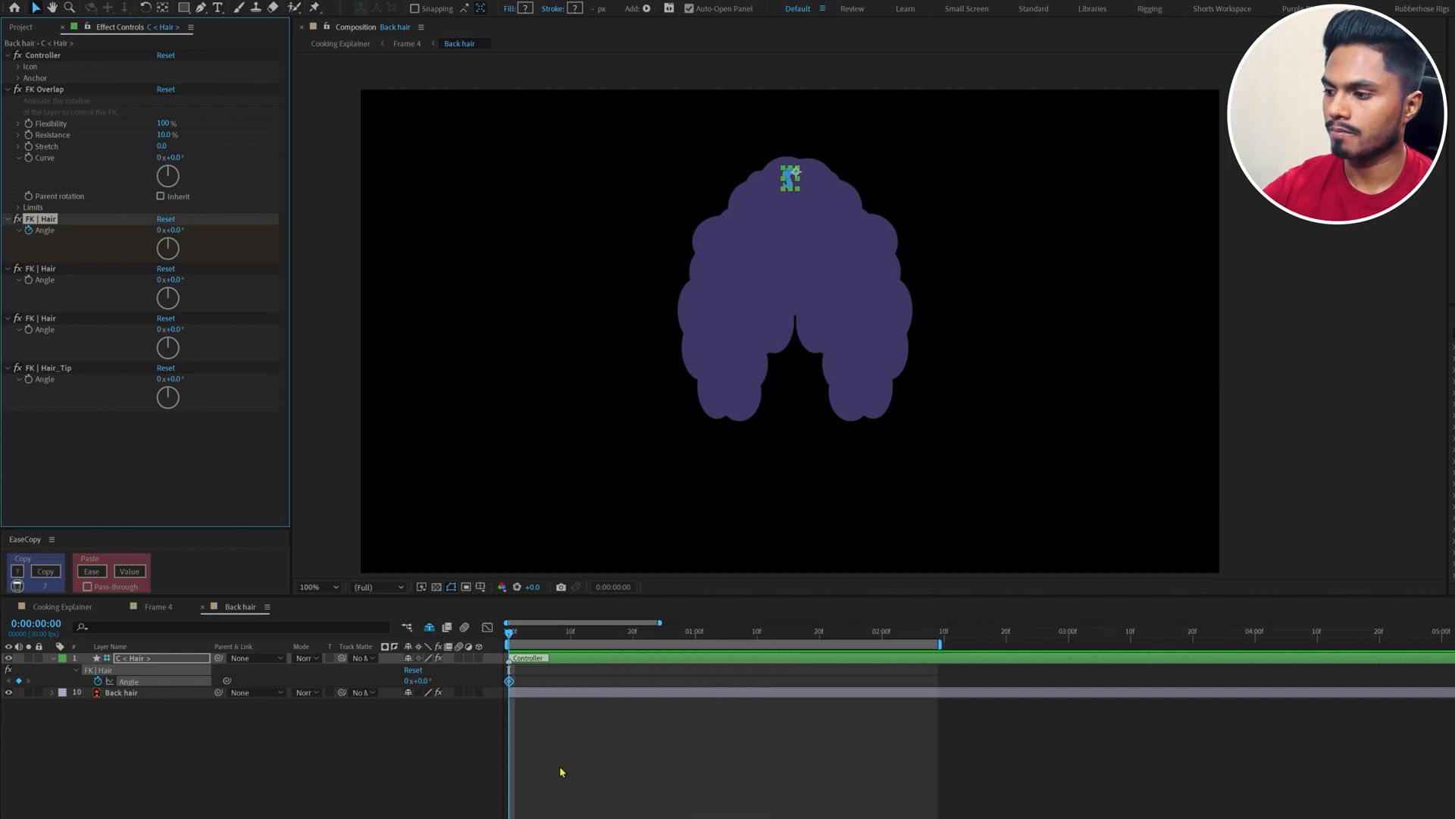
Step: Add a second Angle keyframe on C < Hair > at 0:00:00:24, in line with the second arm Position keyframe in Frame 4
left_click(155, 606)
left_click(606, 633)
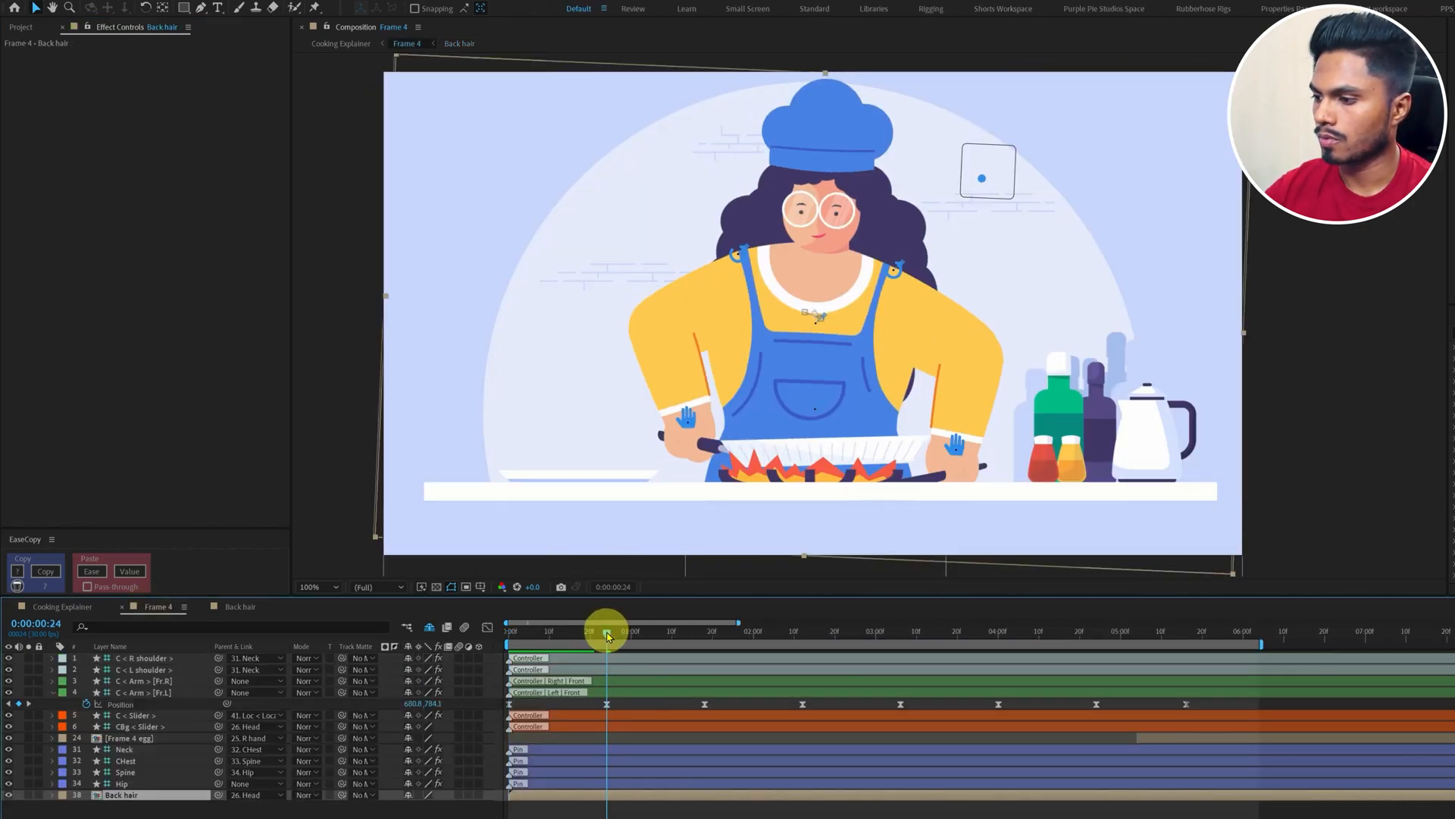
left_click(240, 607)
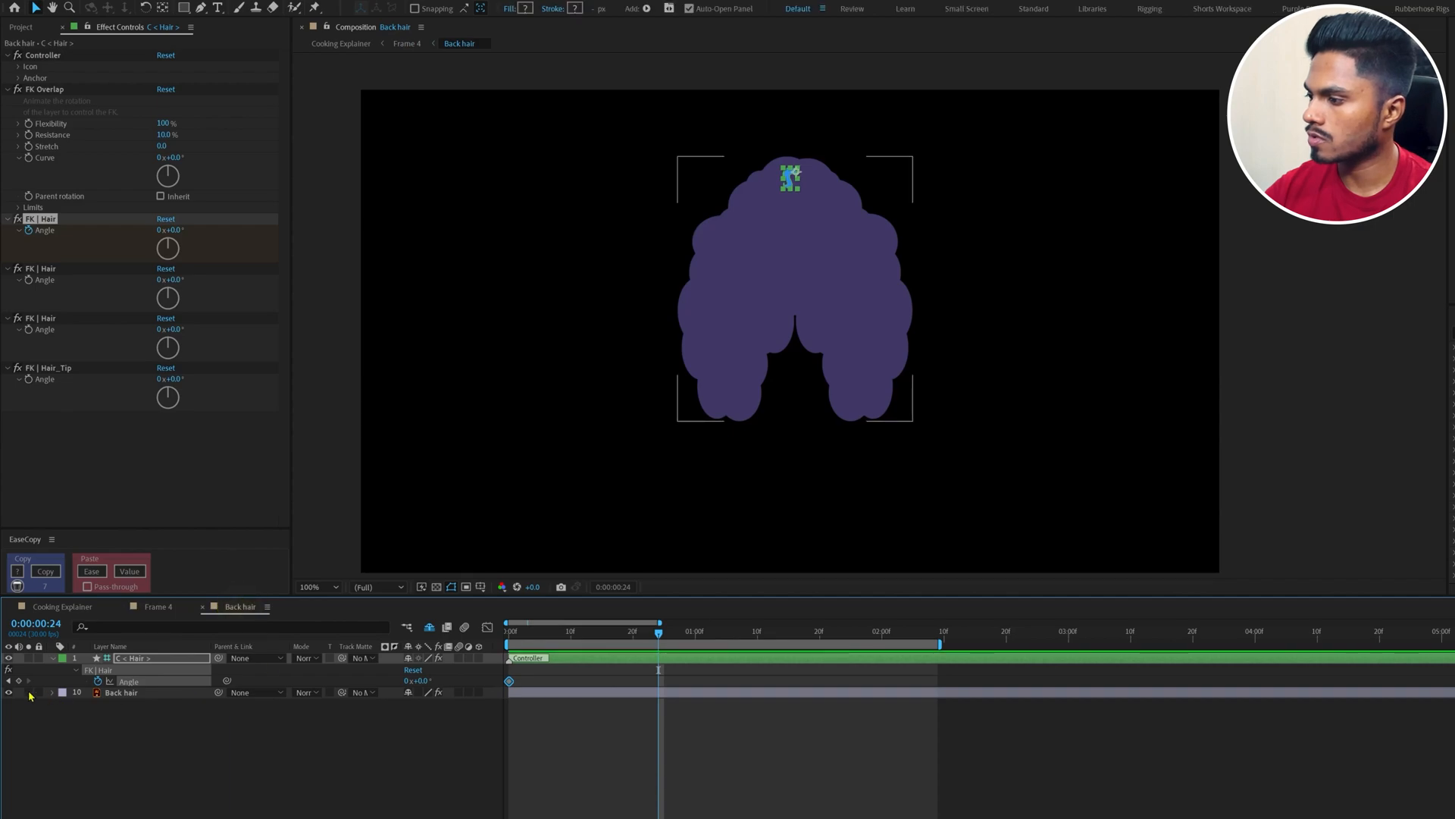
left_click(75, 692)
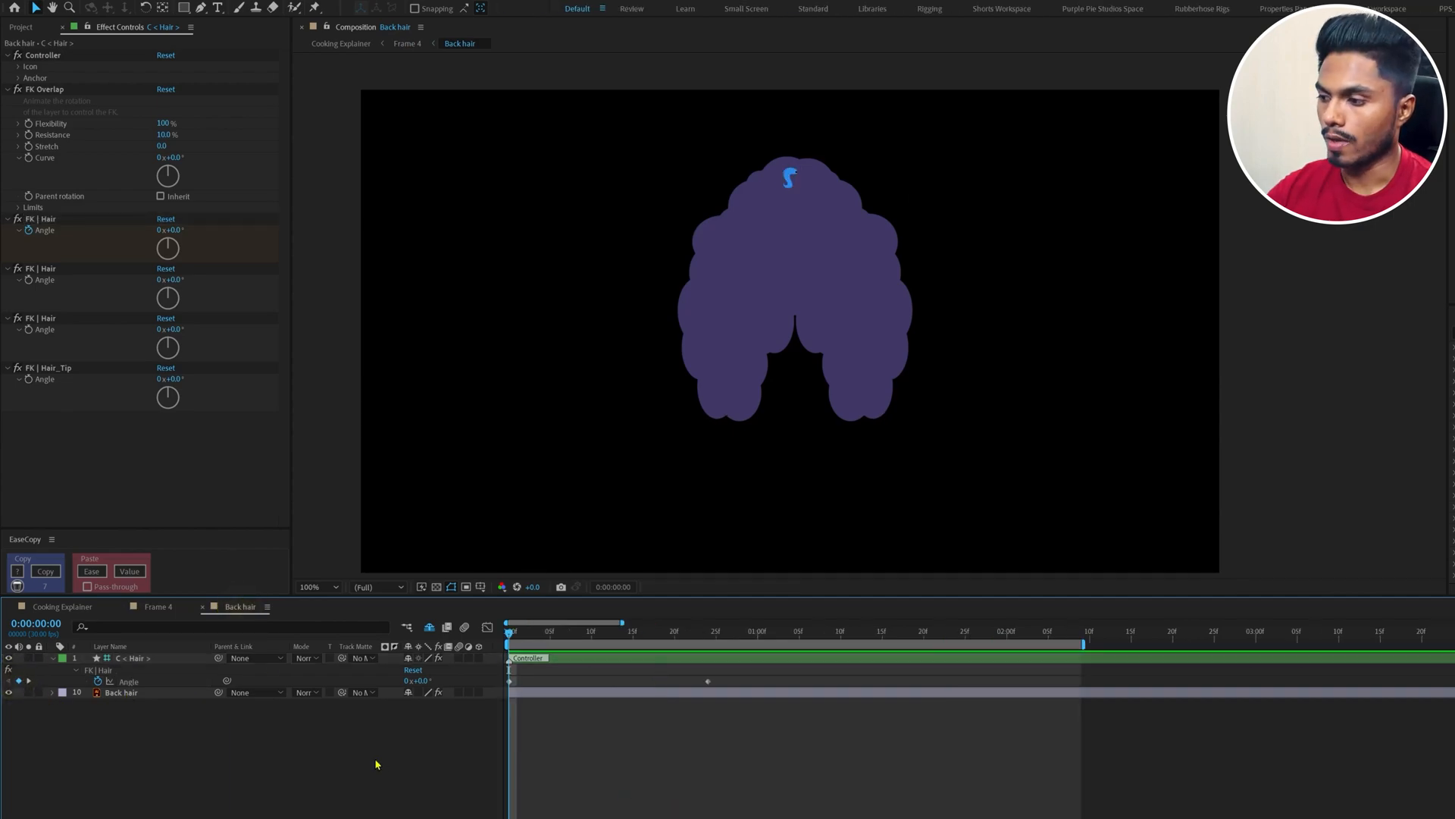
Step: Set the hair's Angle keyframe at 0:00:00:00 to -1.5°
left_click(420, 681)
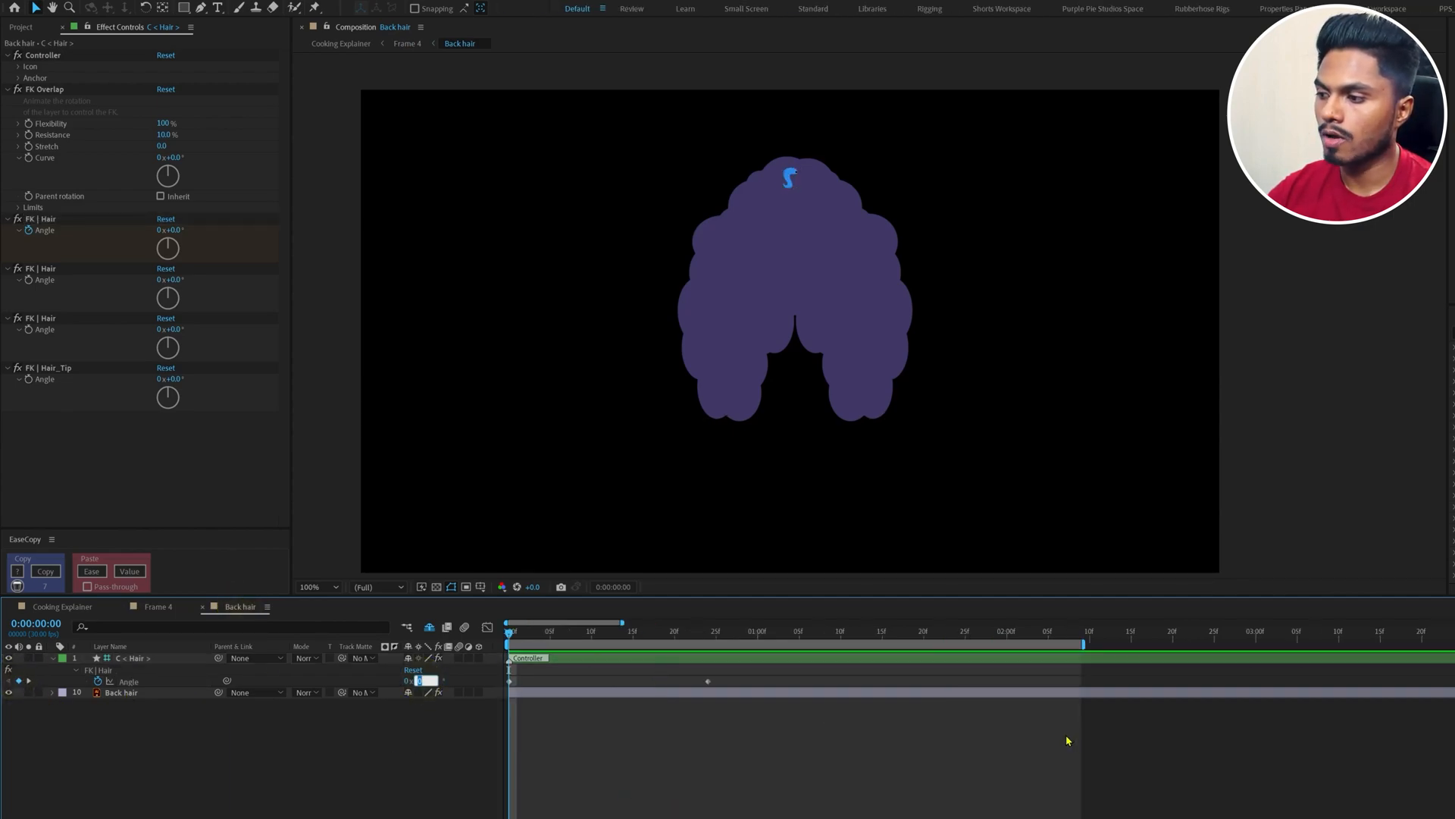
type("-1.5")
key("Return")
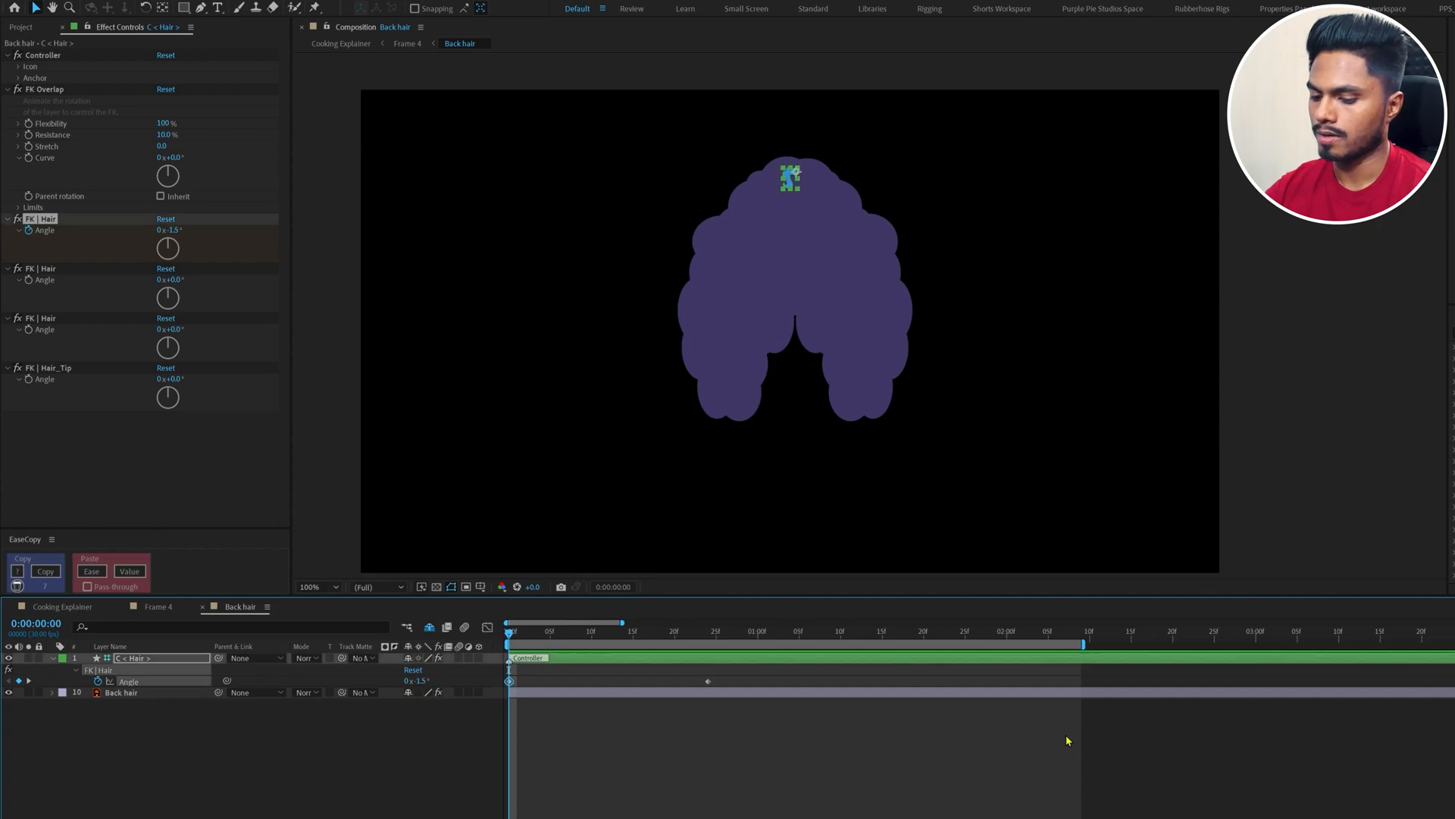
Step: Set the hair's Angle to 1.5° at 0:00:00:24 and ease both Angle keyframes
left_click(705, 632)
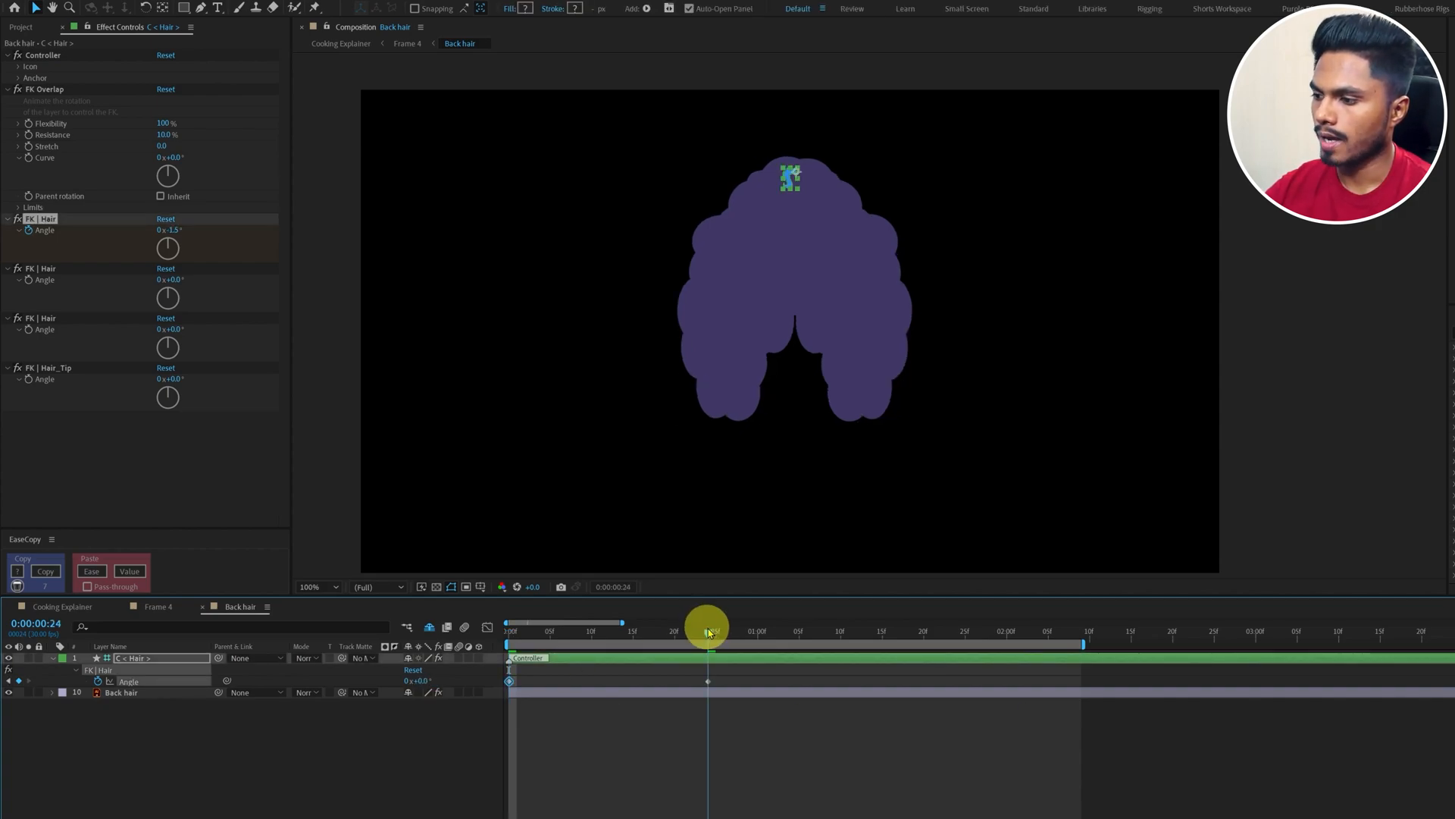
left_click(419, 681)
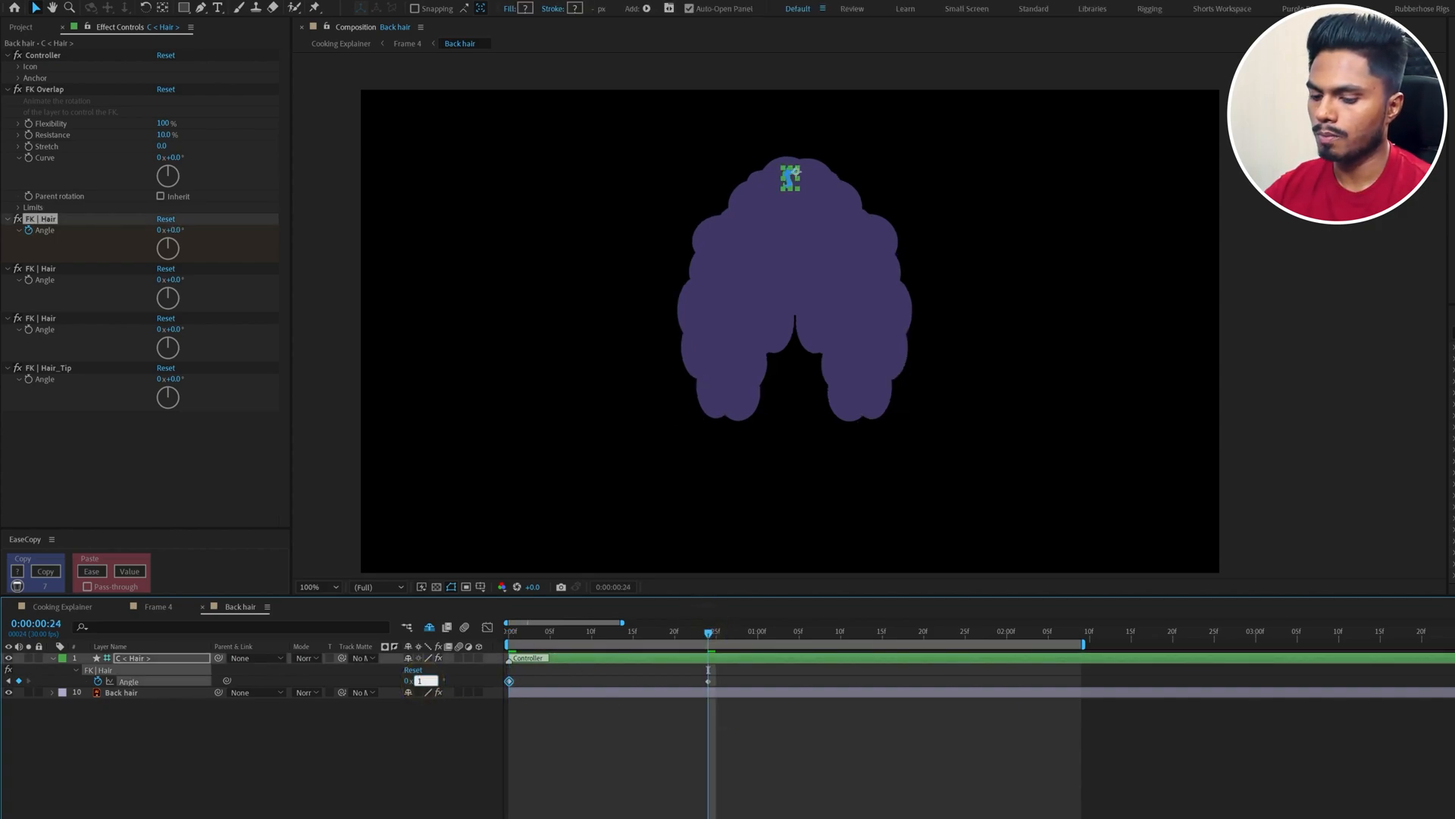
type("1.5")
key("Return")
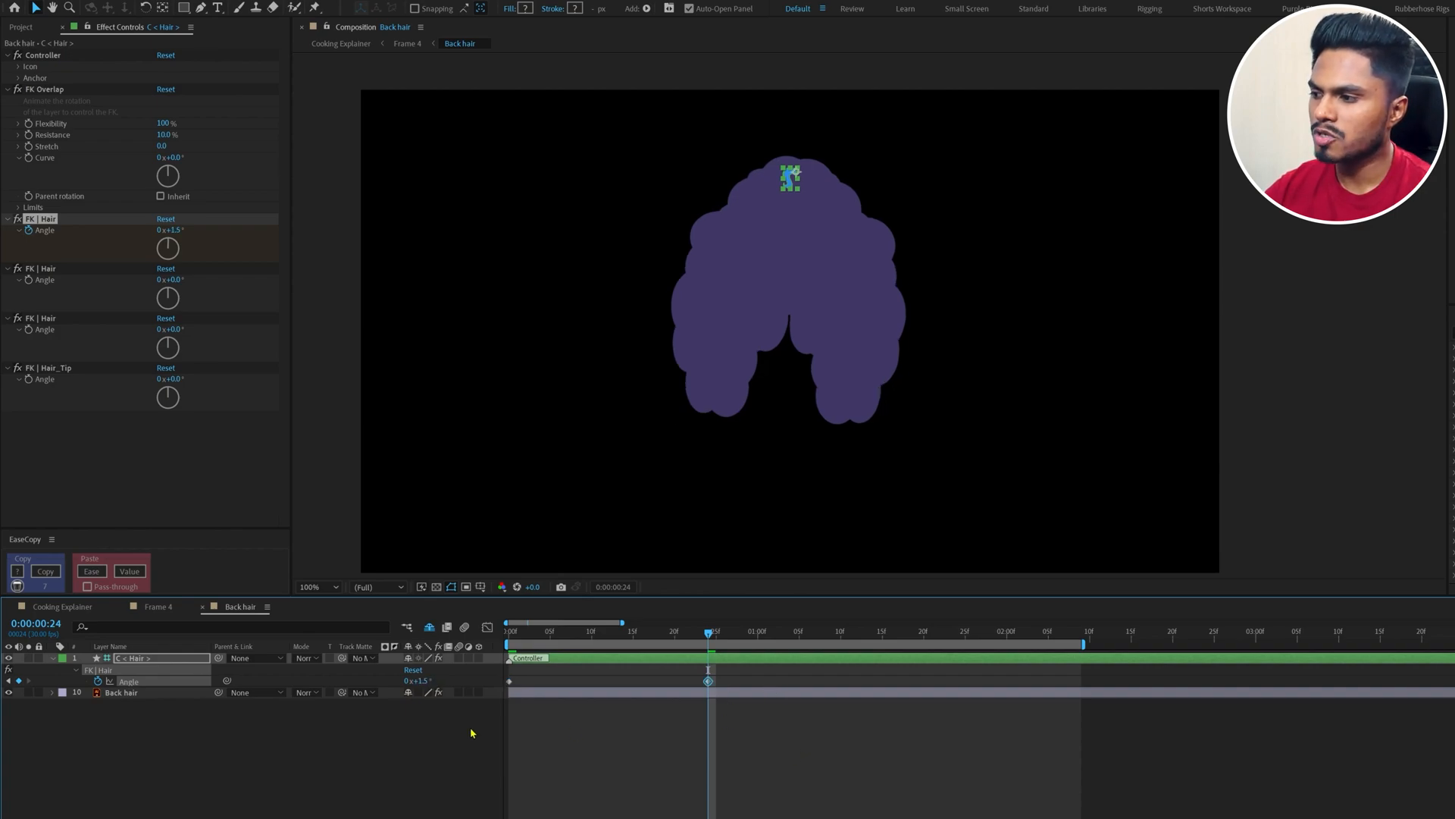
left_click_drag(724, 682, 497, 704)
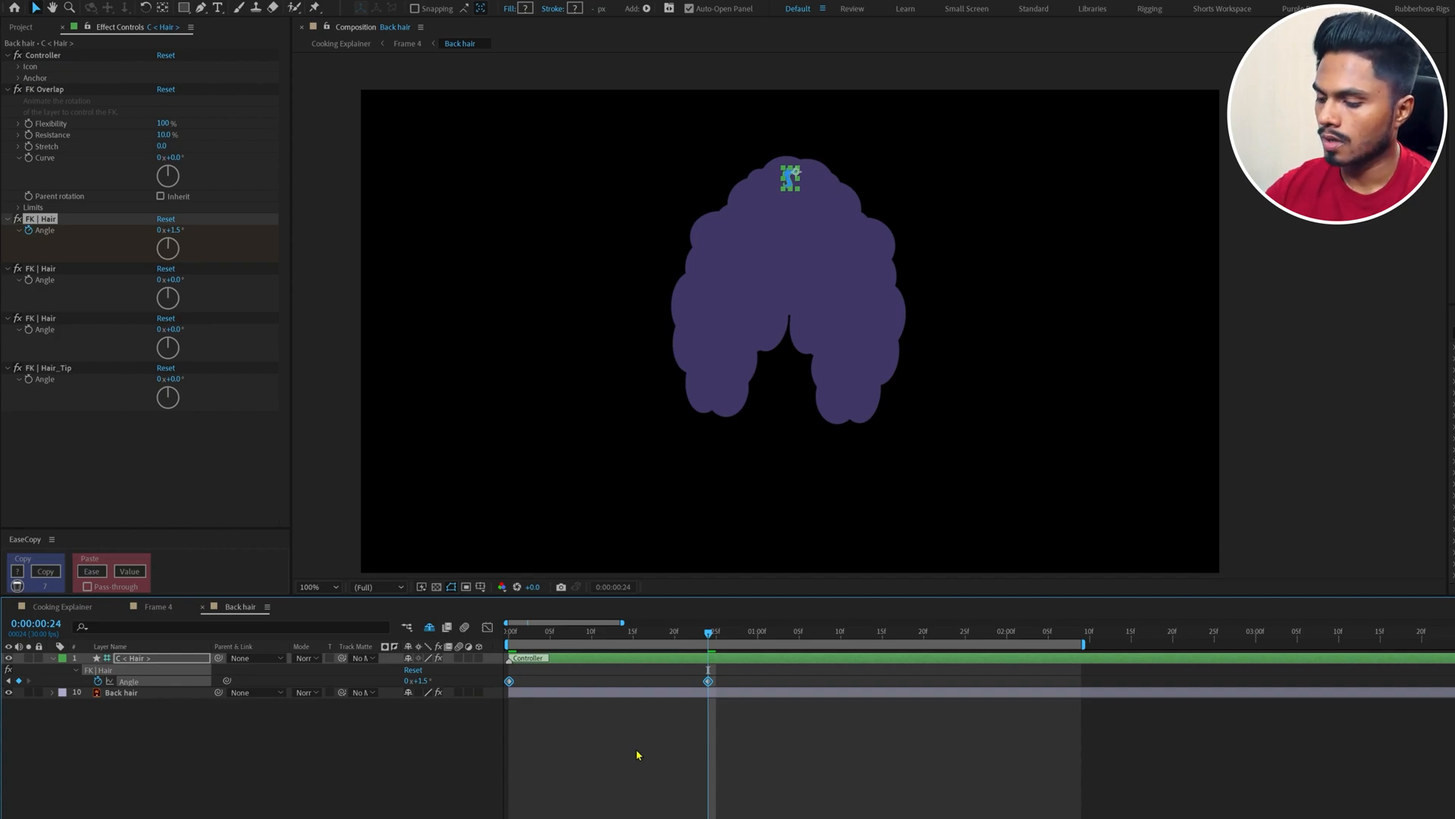
Step: Copy the first Angle keyframe to 0:00:01:18, in line with the third arm keyframe in Frame 4
left_click(153, 606)
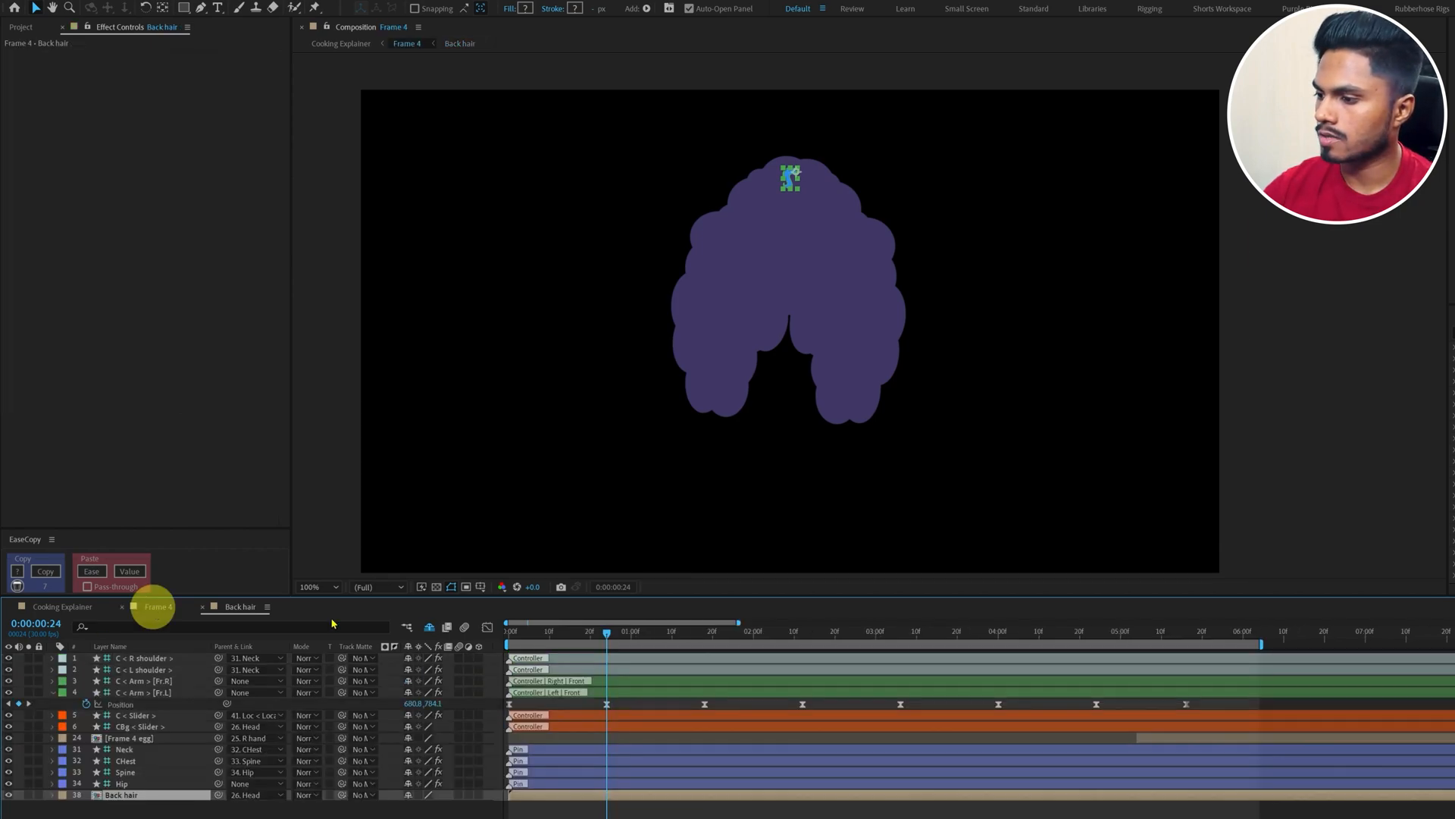
left_click(700, 630)
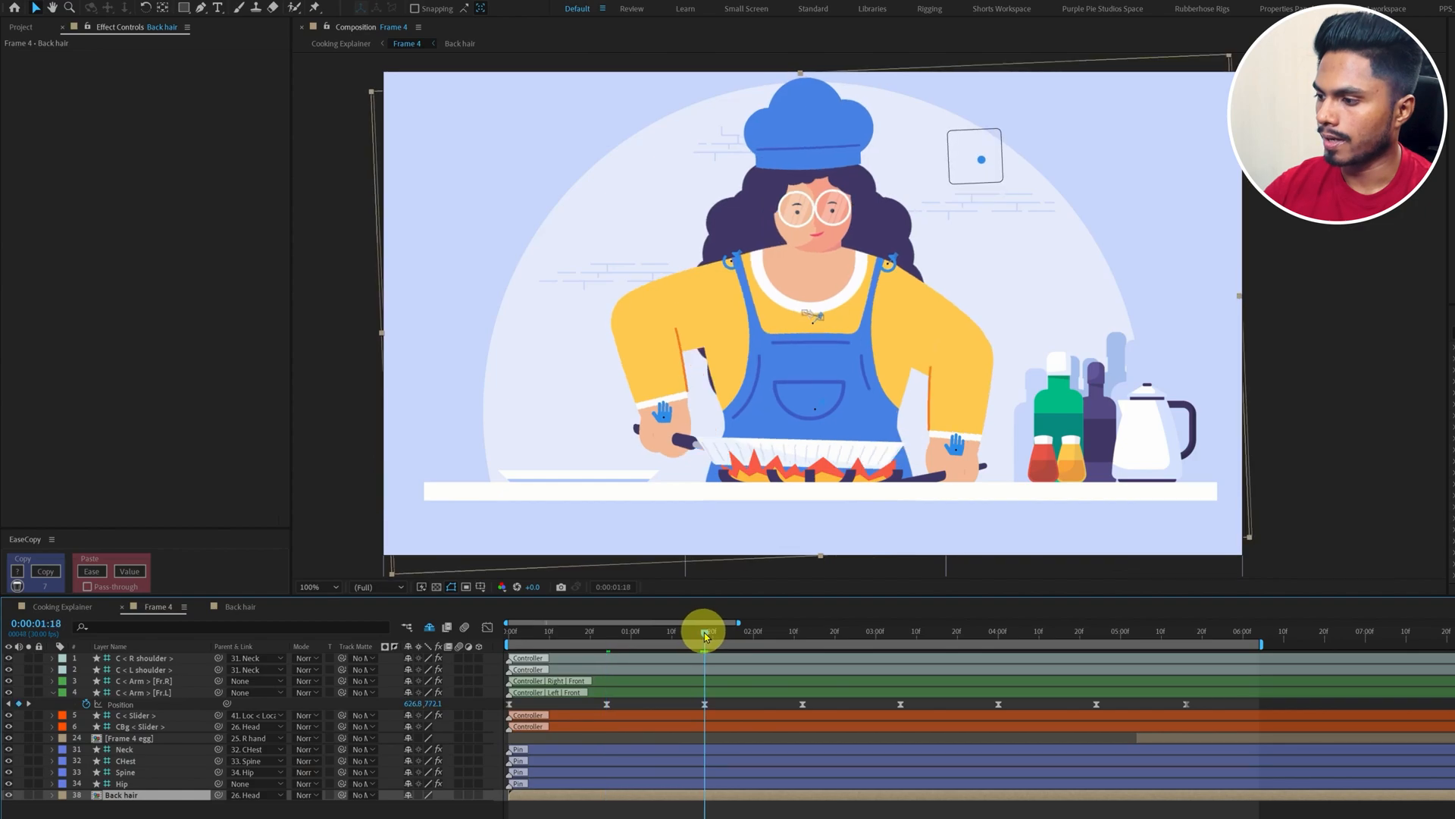
left_click(241, 607)
left_click(508, 681)
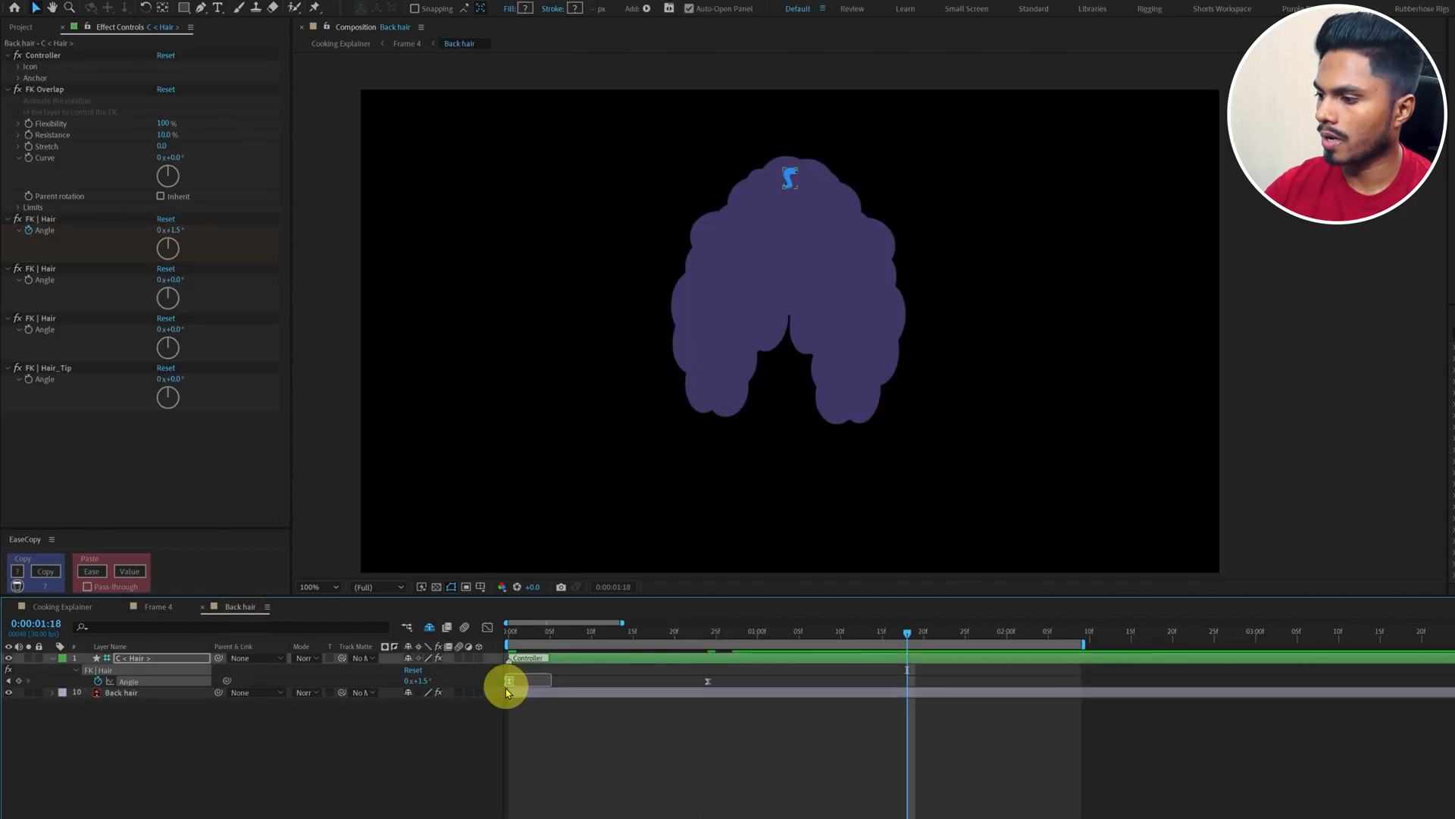
key("ctrl+v")
key("minus")
Step: Repeat the three Angle keyframes at 0:00:01:18 and 0:00:03:06, and extend the work area past 0:00:07:00
left_click_drag(781, 672, 485, 698)
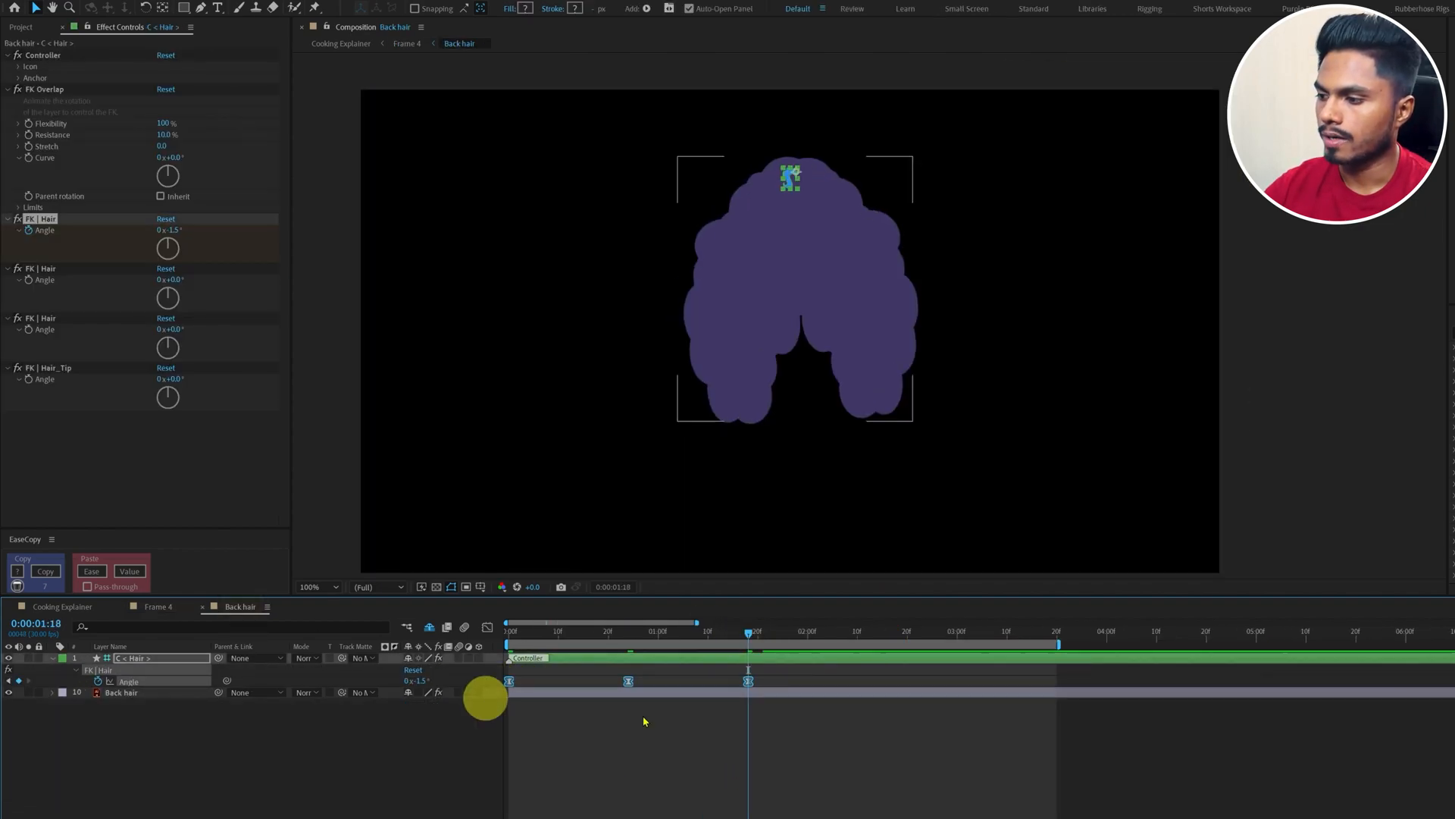
key("ctrl+c")
key("ctrl+v")
left_click(986, 633)
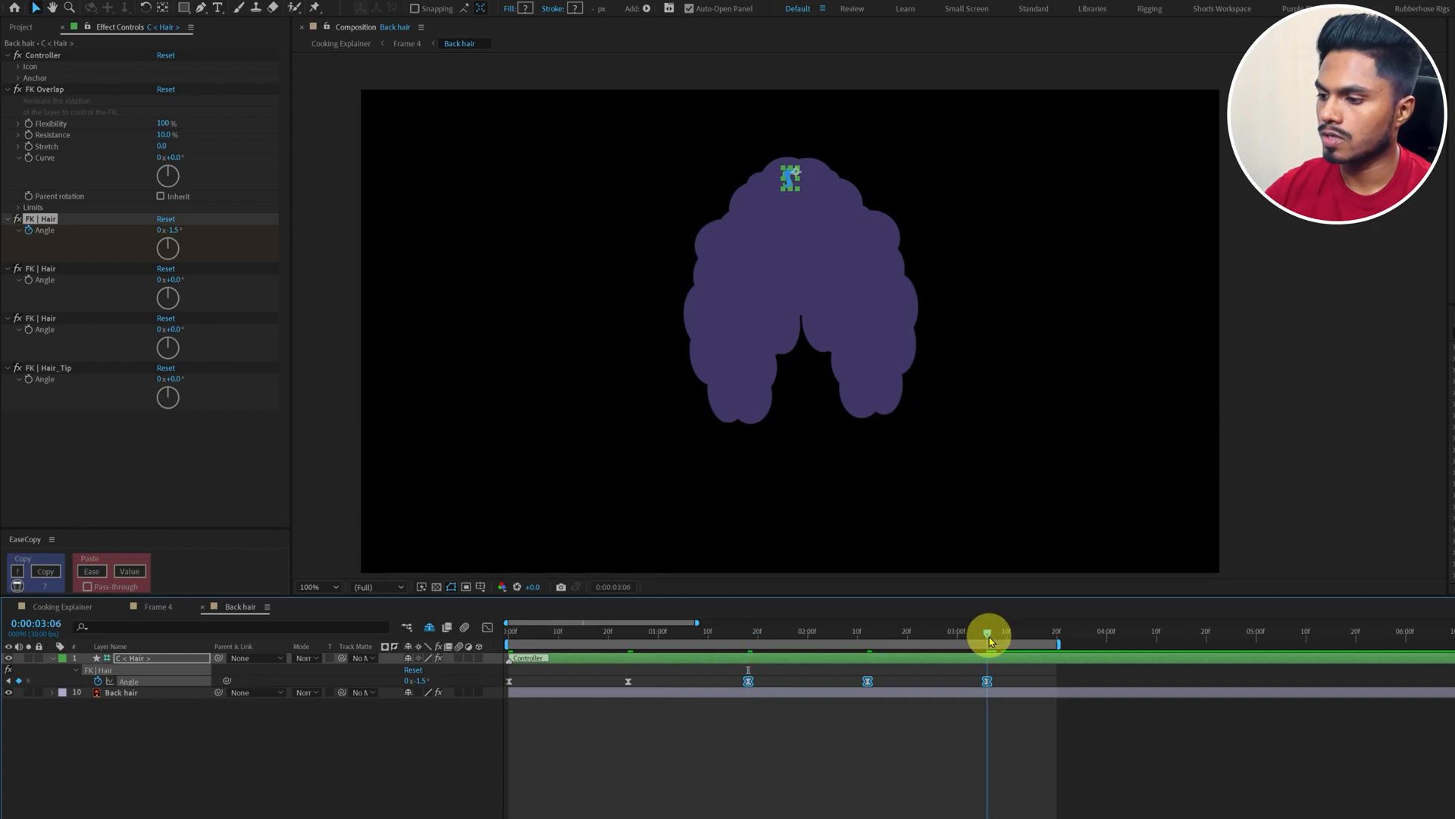
key("ctrl+v")
key("minus")
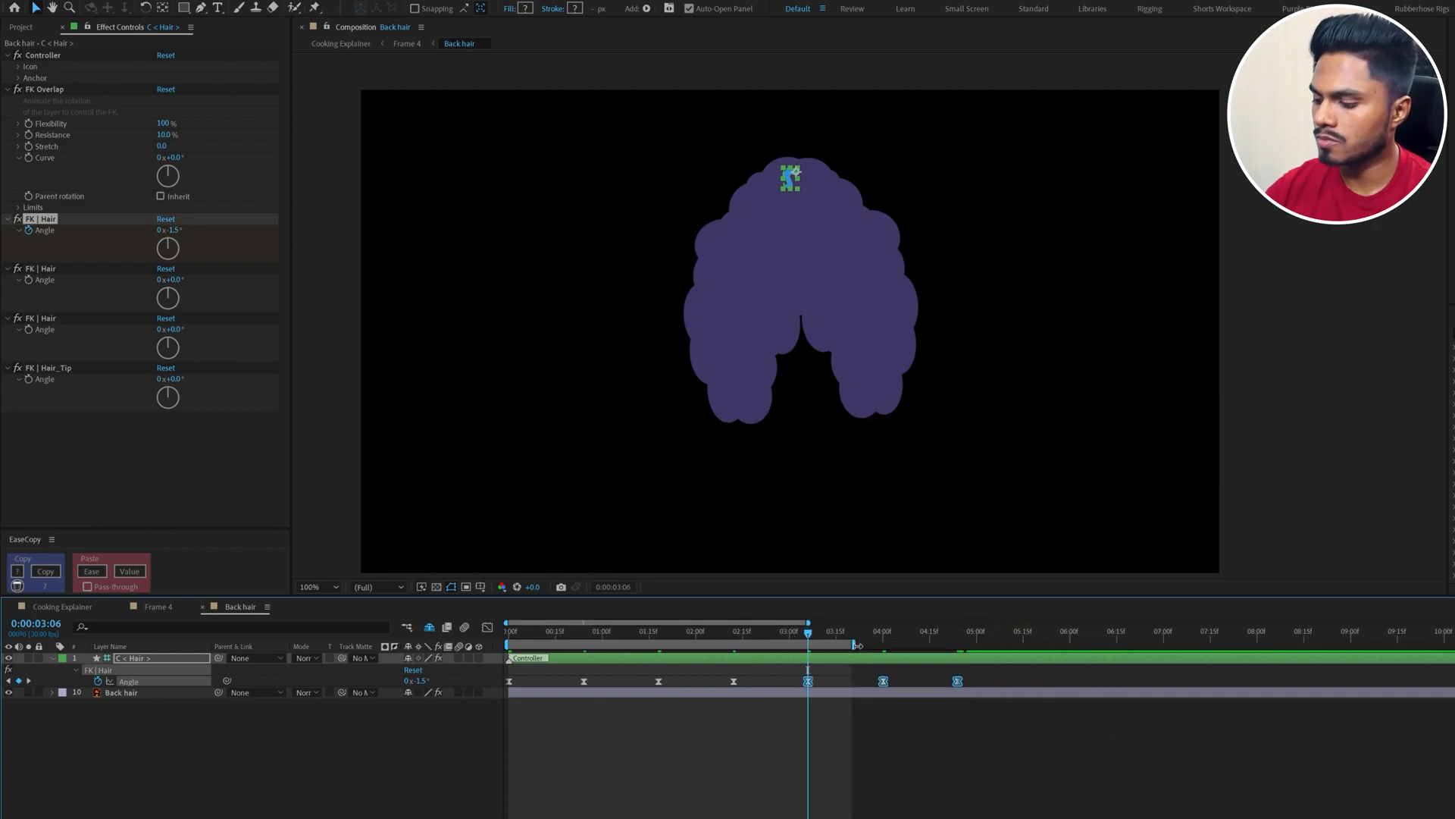
left_click_drag(857, 645, 1046, 646)
left_click(1169, 734)
Step: Set the hair's Angle to 2° at 0:00:05:16, matching the timing of the last arm keyframe in Frame 4
left_click(159, 606)
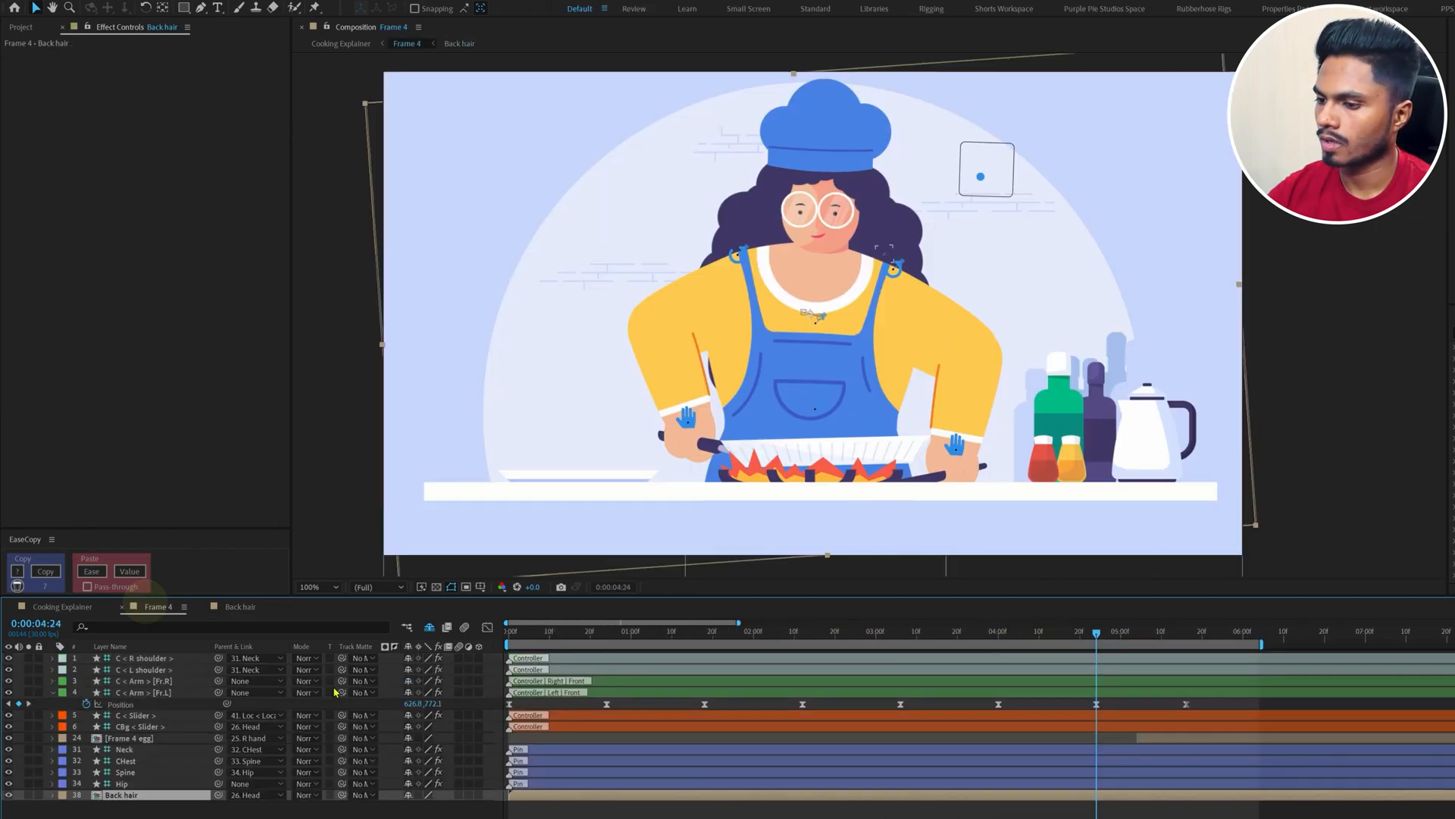
left_click(1186, 640)
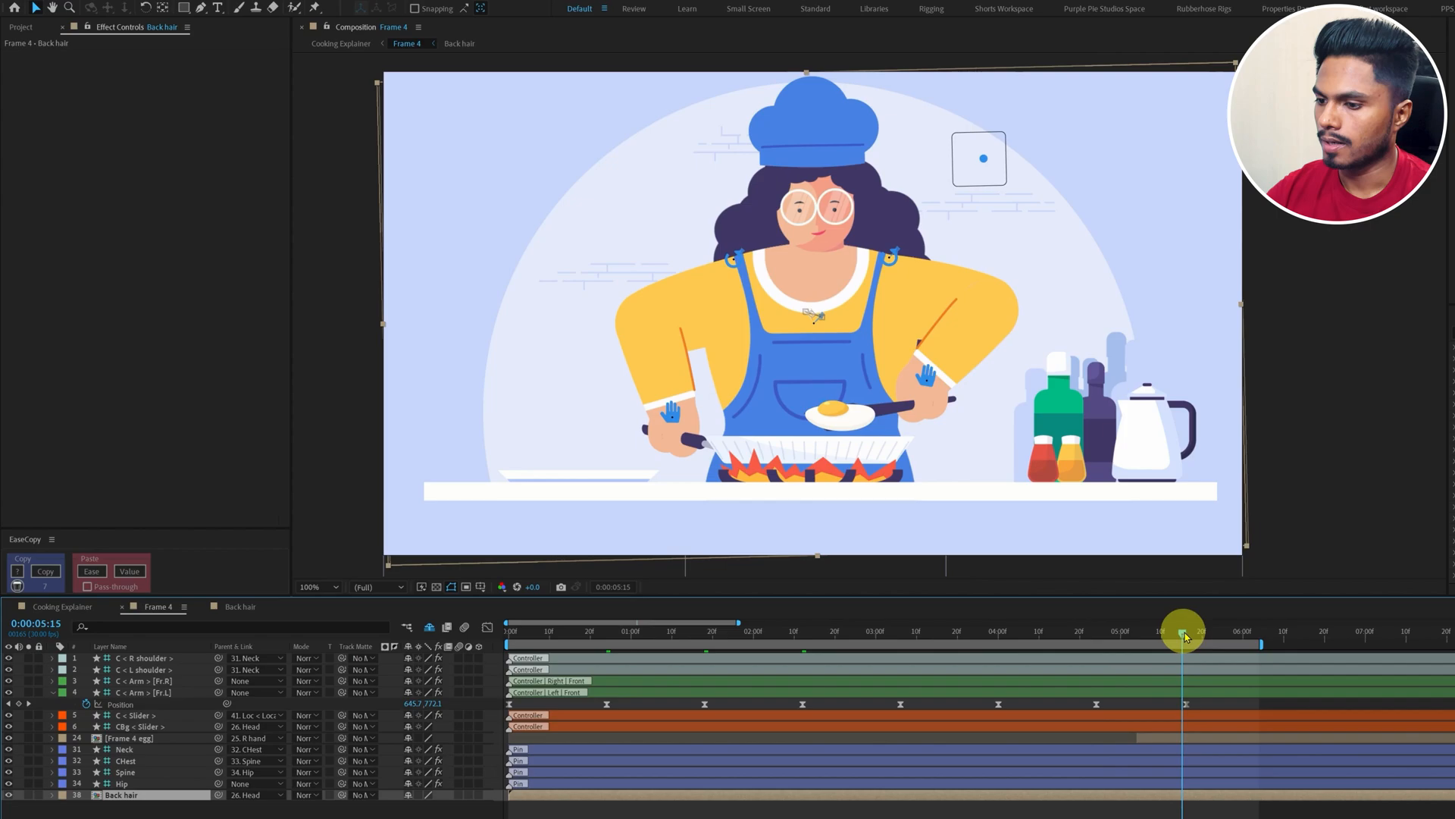
left_click(237, 607)
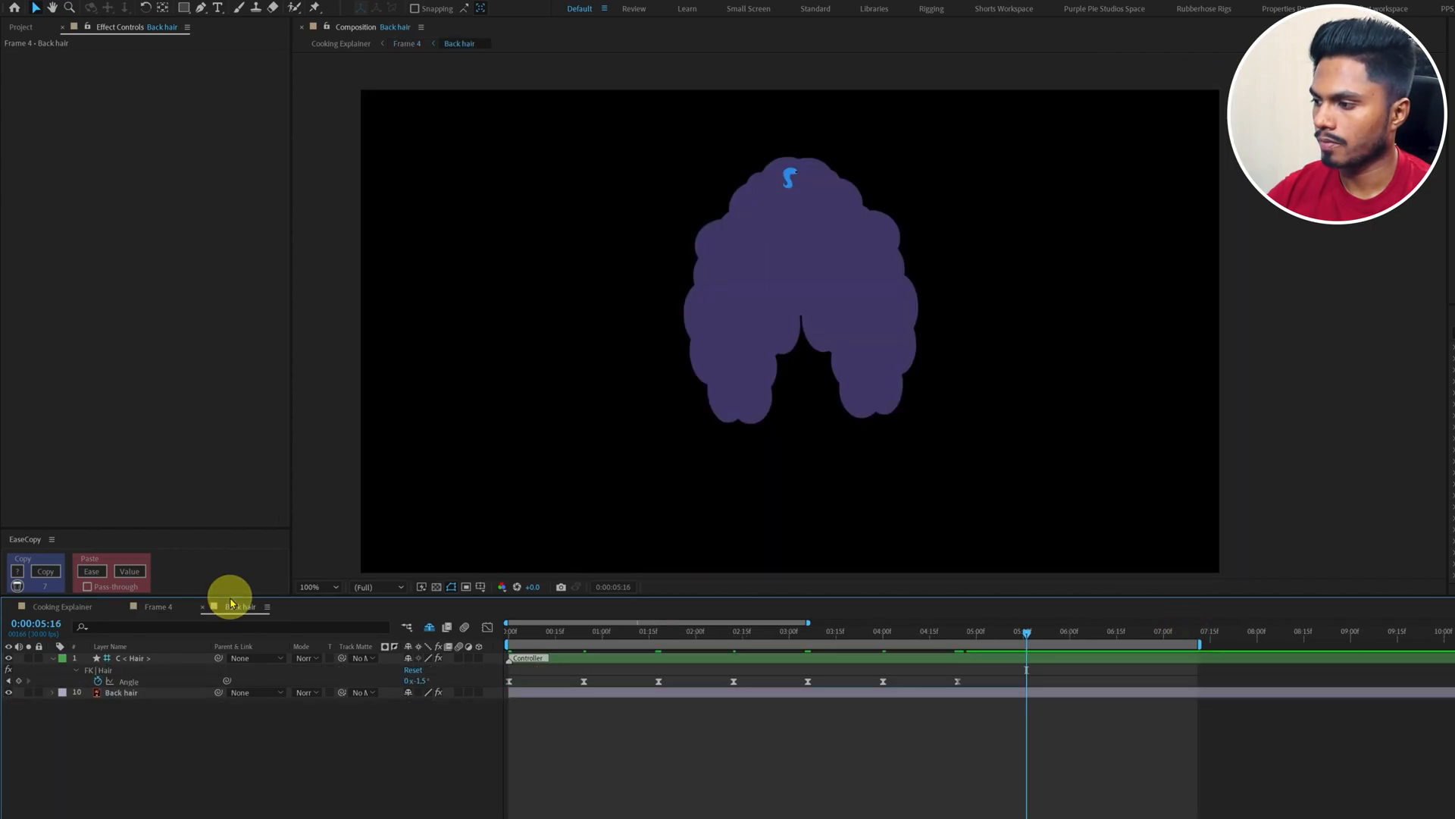
left_click(422, 679)
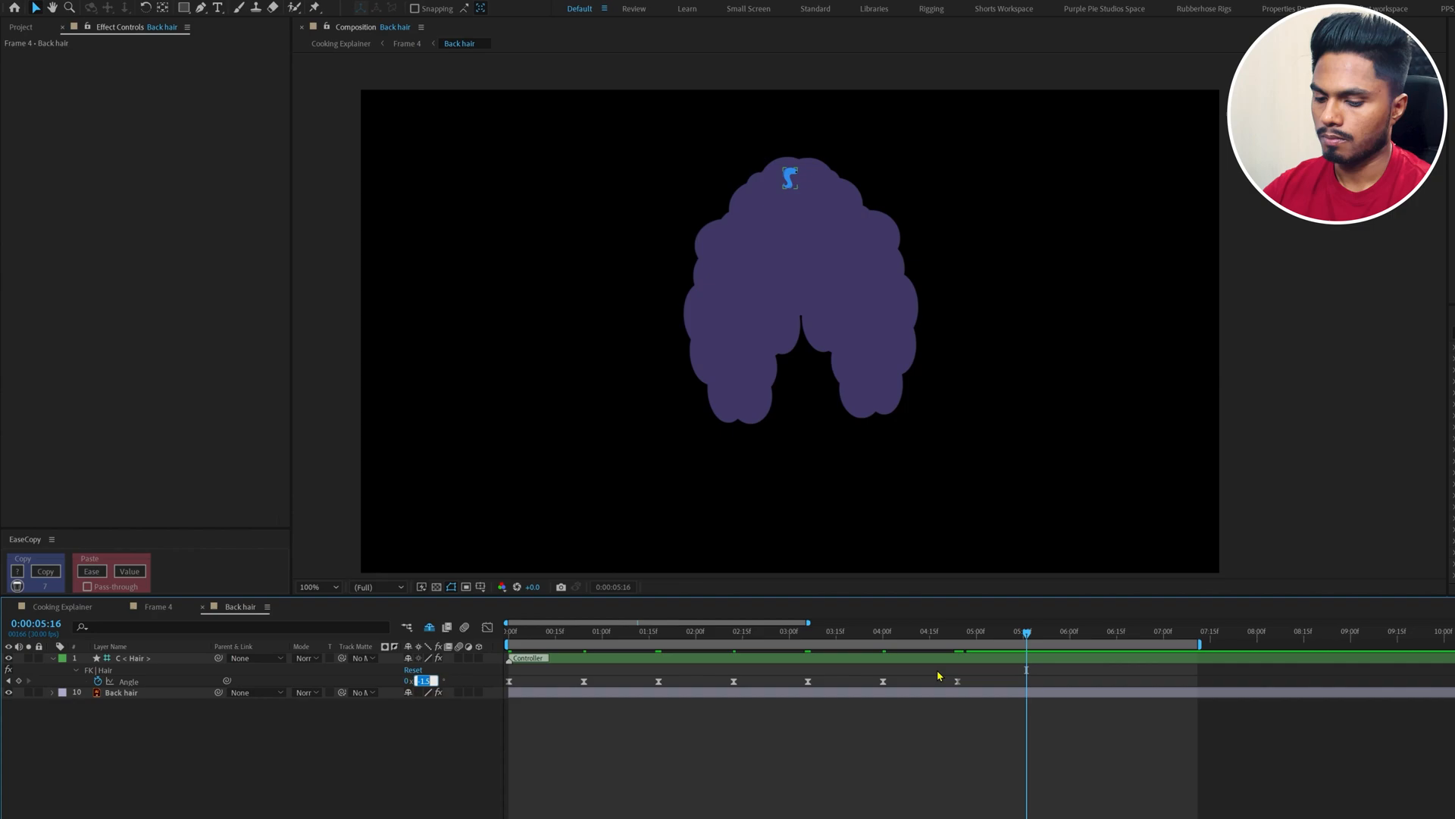
left_click(988, 721)
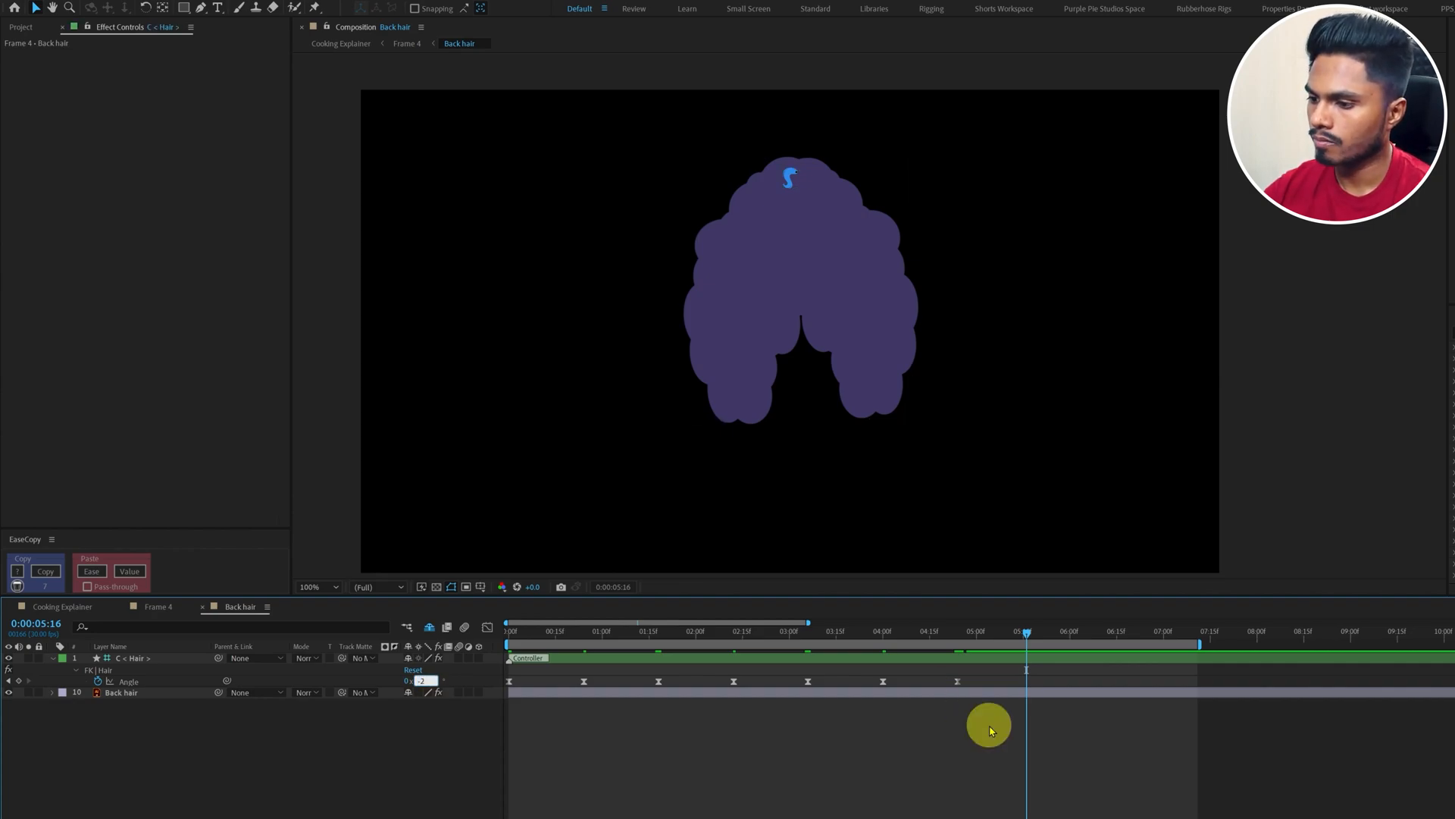
left_click(421, 680)
type("2")
key("Return")
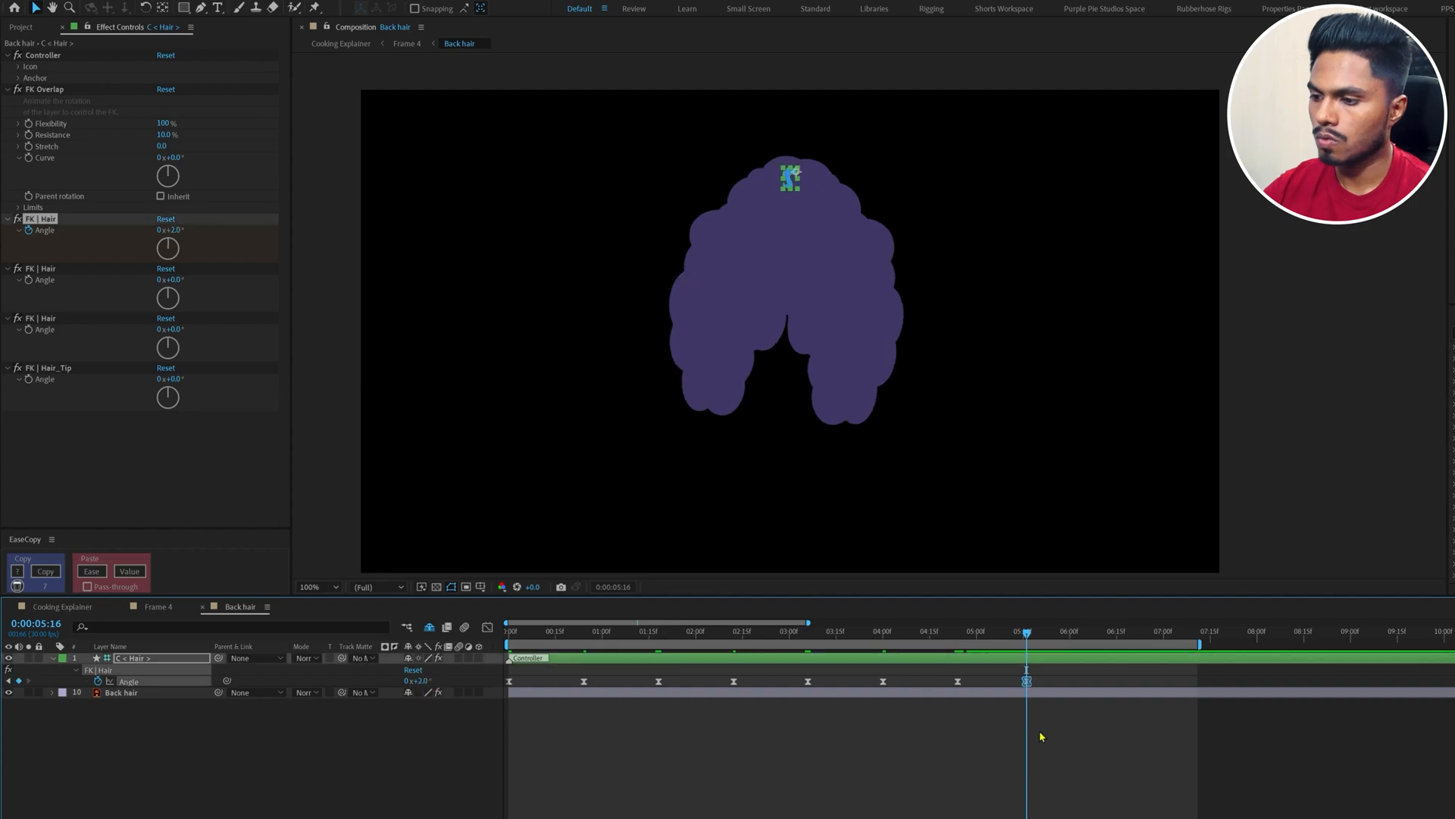
Step: Set the hair's Angle to -0.8° at 0:00:06:05
mouse_move(1085, 635)
left_mouse_down()
mouse_move(1026, 646)
mouse_move(1086, 644)
left_mouse_up()
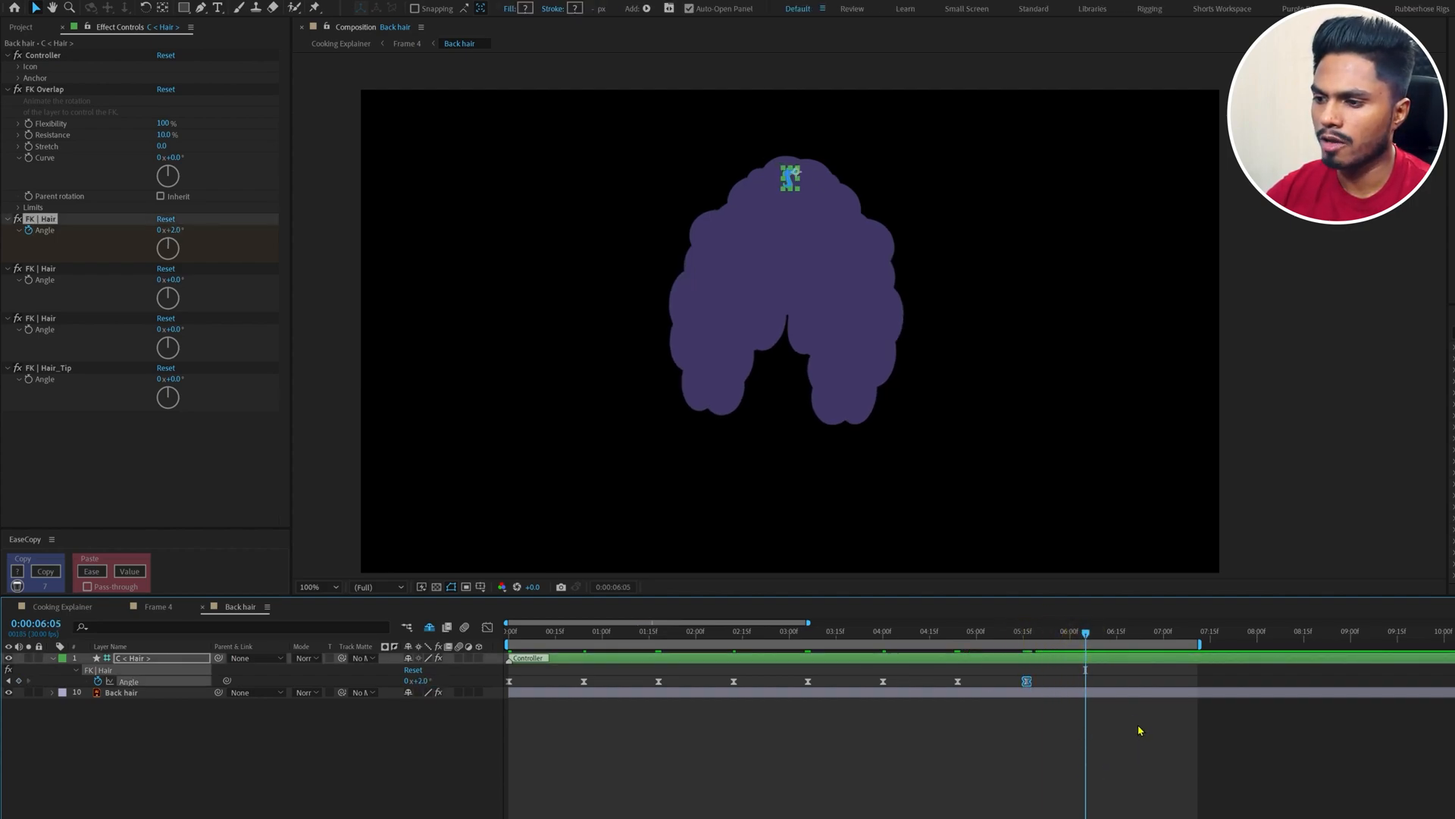
left_click(1089, 636)
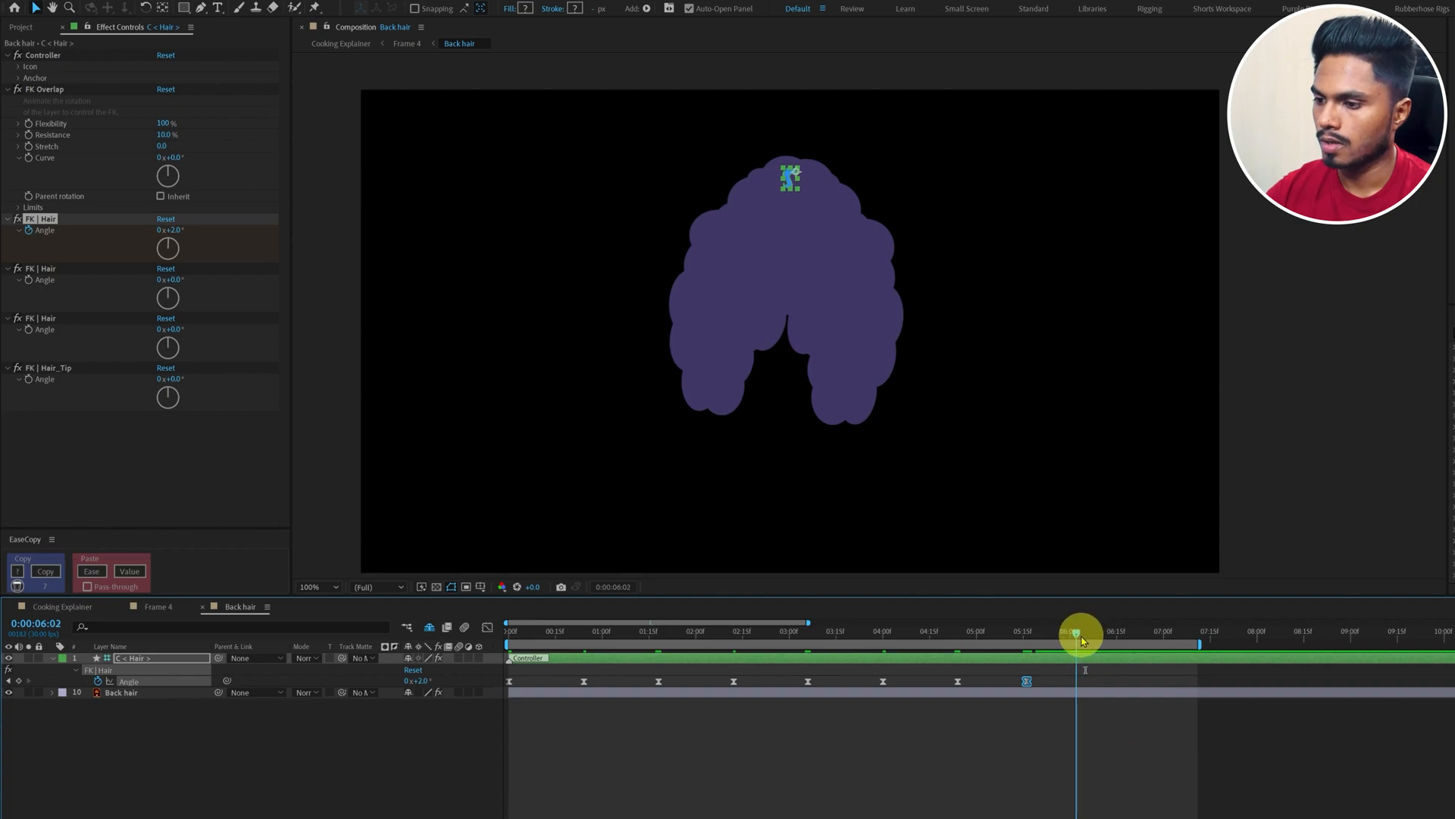
left_click(421, 681)
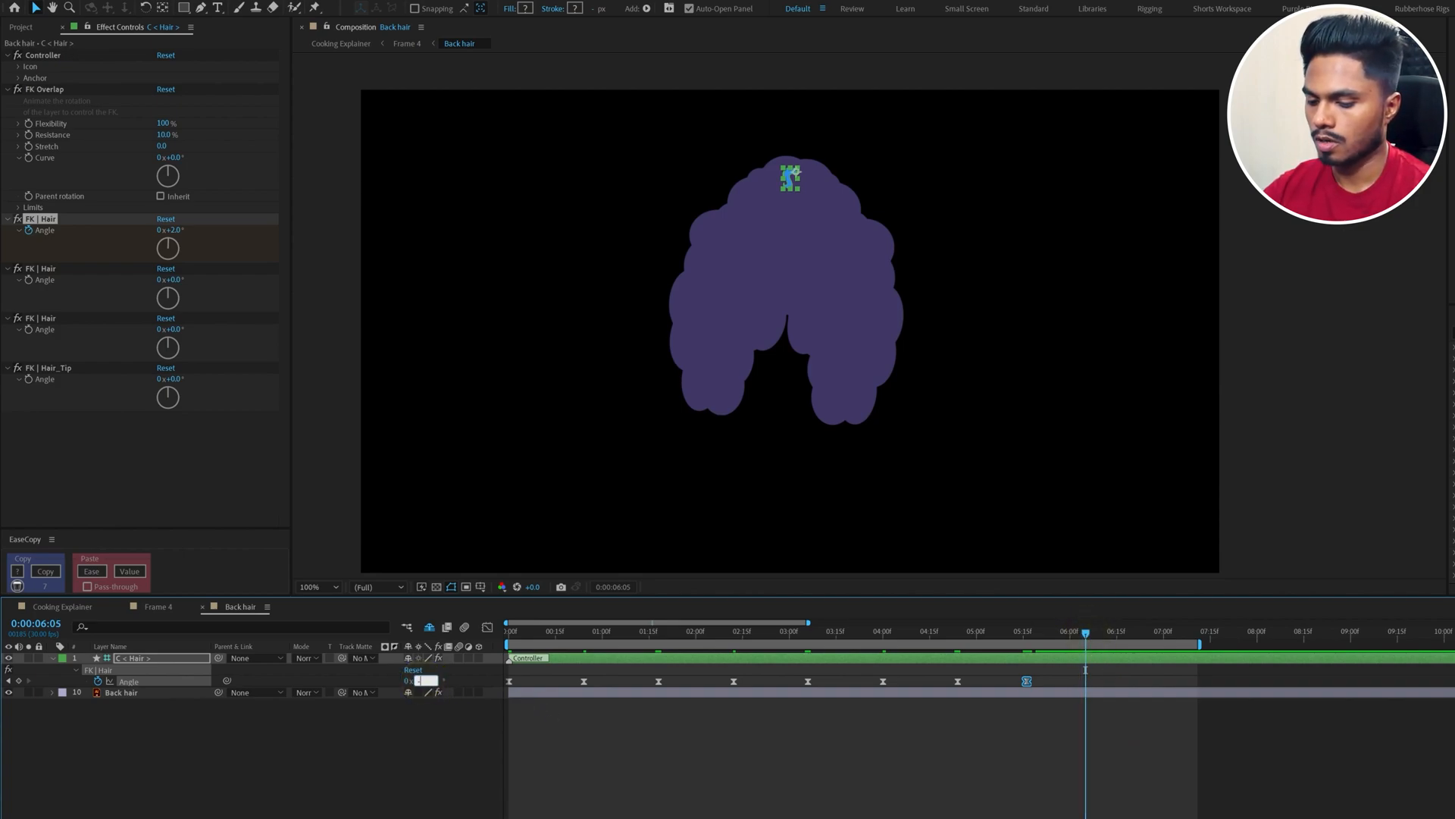
type("-0.8")
key("Return")
Step: Settle the hair sway with Angle keyframes of 0.2° at 0:00:06:19 and 0° at 0:00:07:01
left_click_drag(1086, 633, 1130, 638)
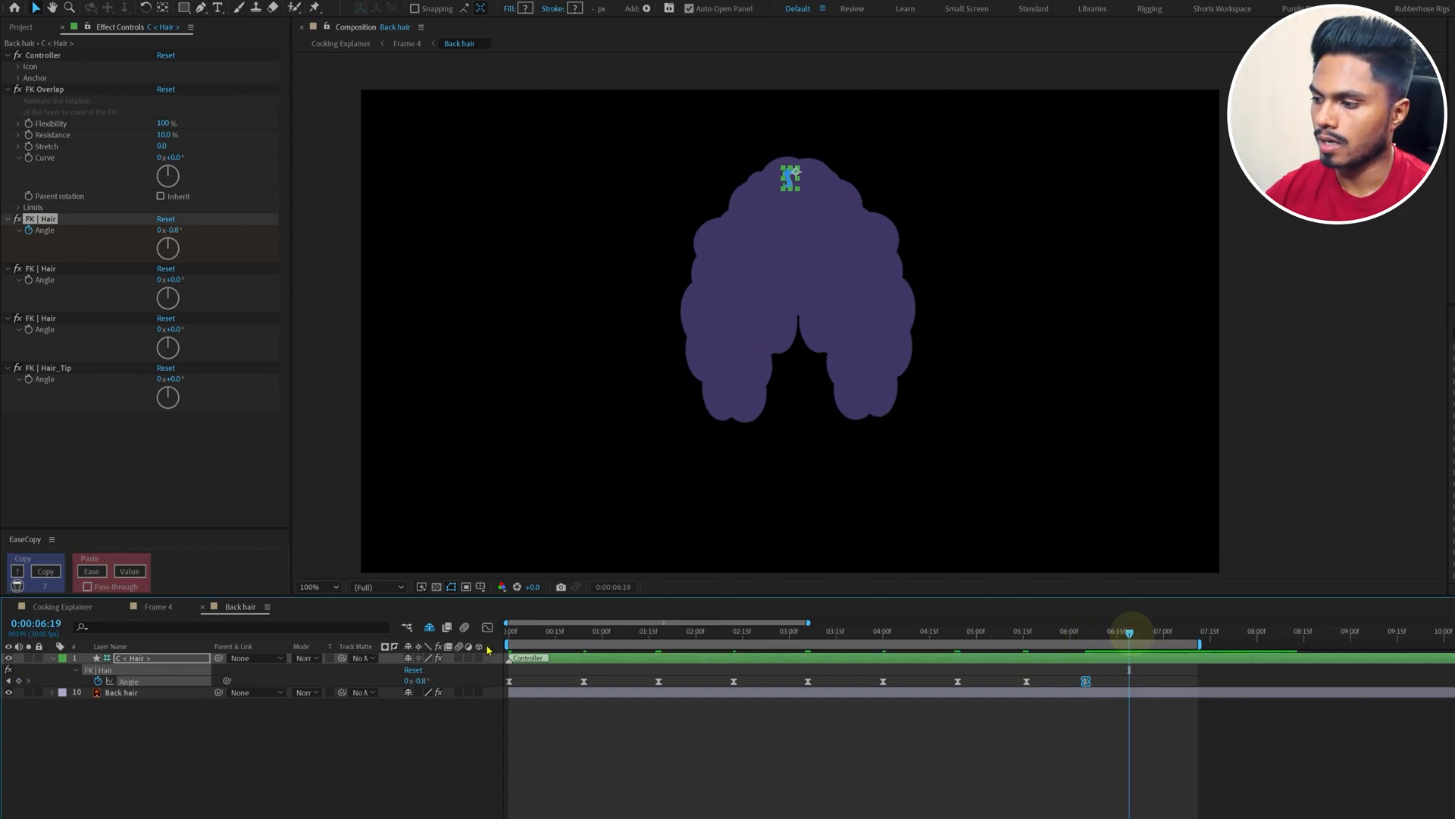
left_click(421, 680)
type("0.2")
key("Return")
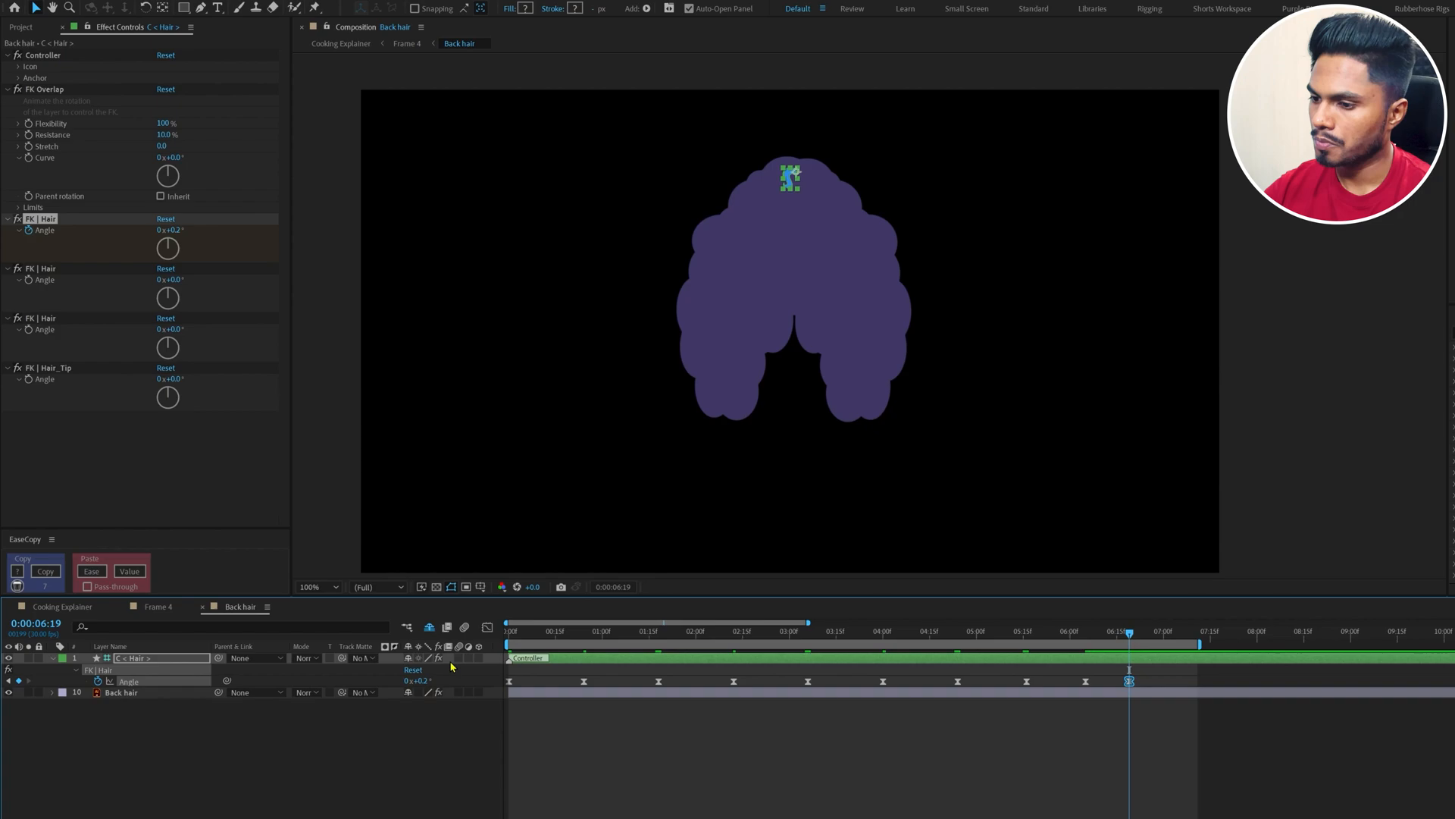
left_click_drag(1129, 634, 1173, 639)
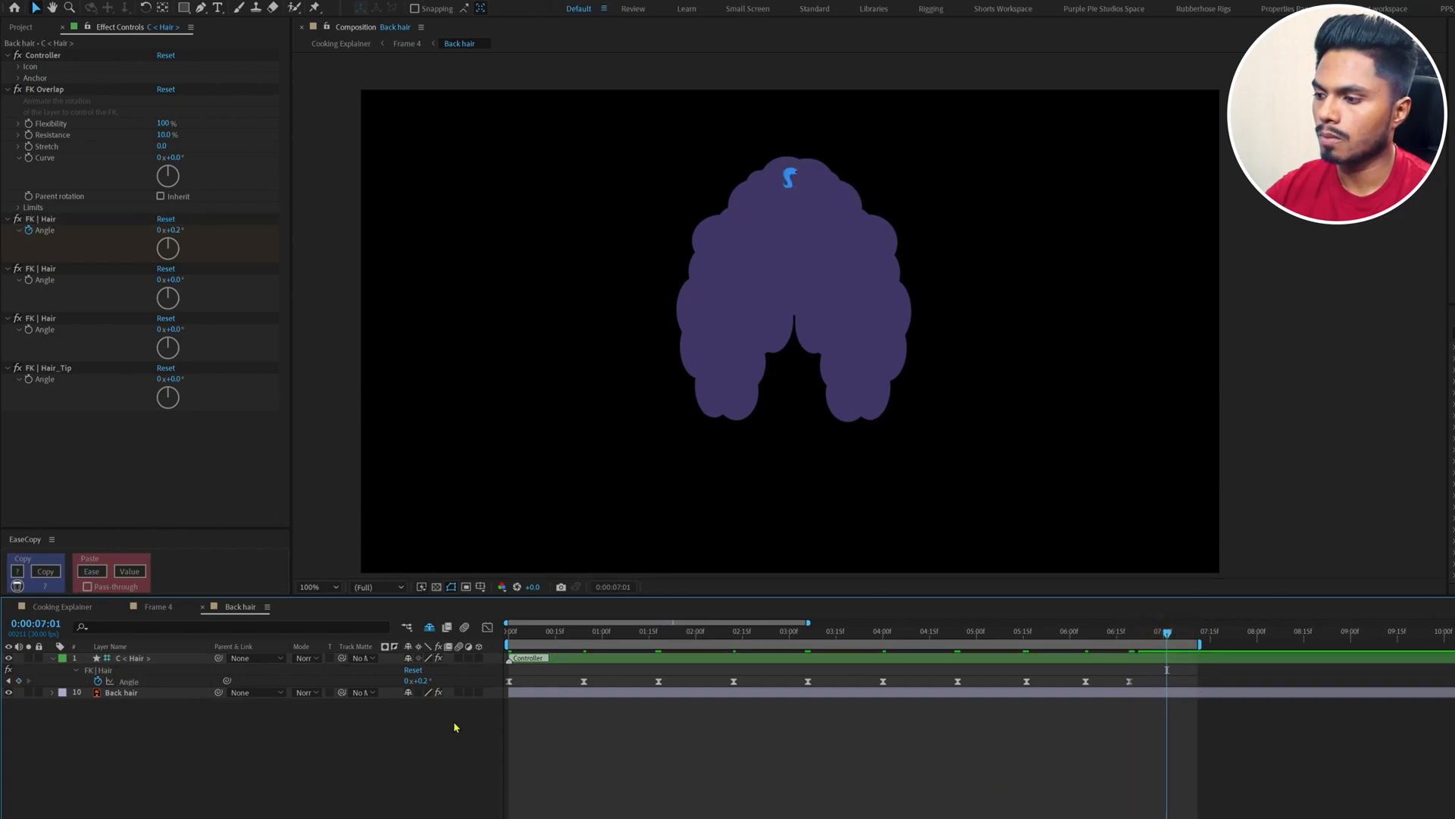
left_click(417, 681)
type("0")
key("Return")
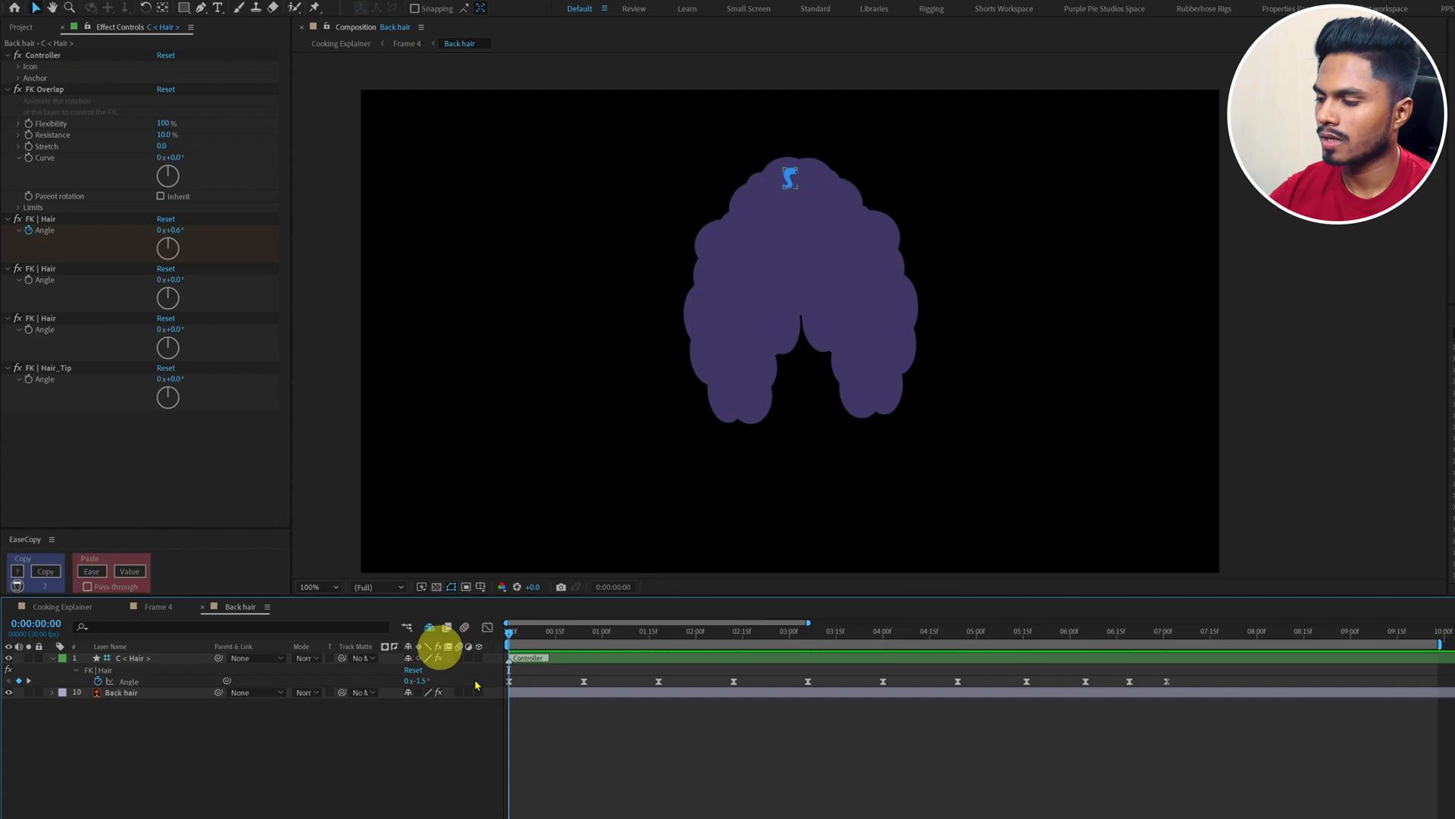
Step: Preview the hair sway and shift all its Angle keyframes about 8 frames later
key("space")
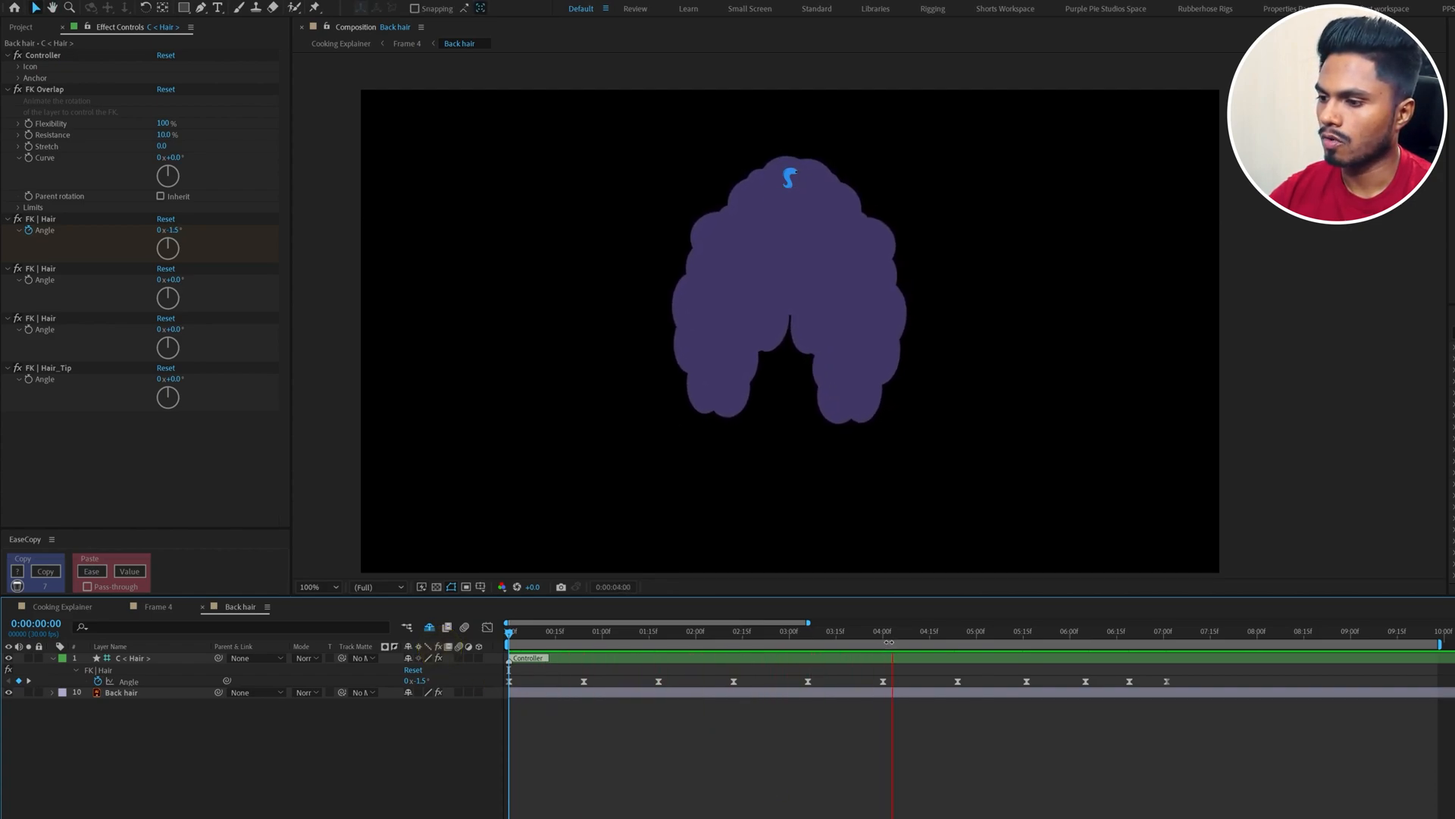
left_click(779, 633)
left_click_drag(1194, 676, 421, 698)
left_click_drag(509, 681, 534, 687)
left_click_drag(533, 635, 469, 643)
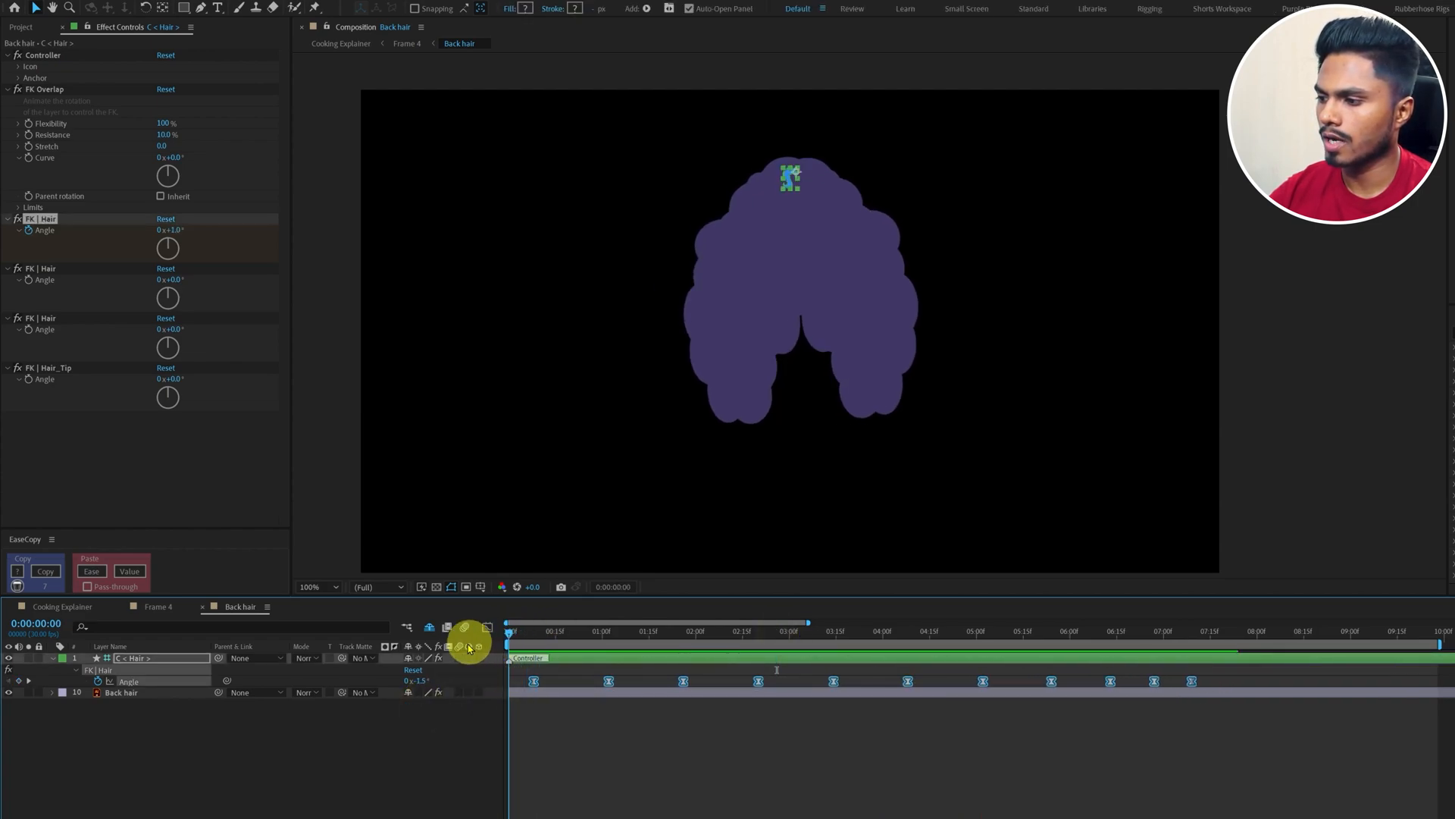
Step: Preview the delayed hair sway from the first frame and select C < Hair > to review its FK Overlap settings
left_click(653, 777)
key("space")
left_click(557, 633)
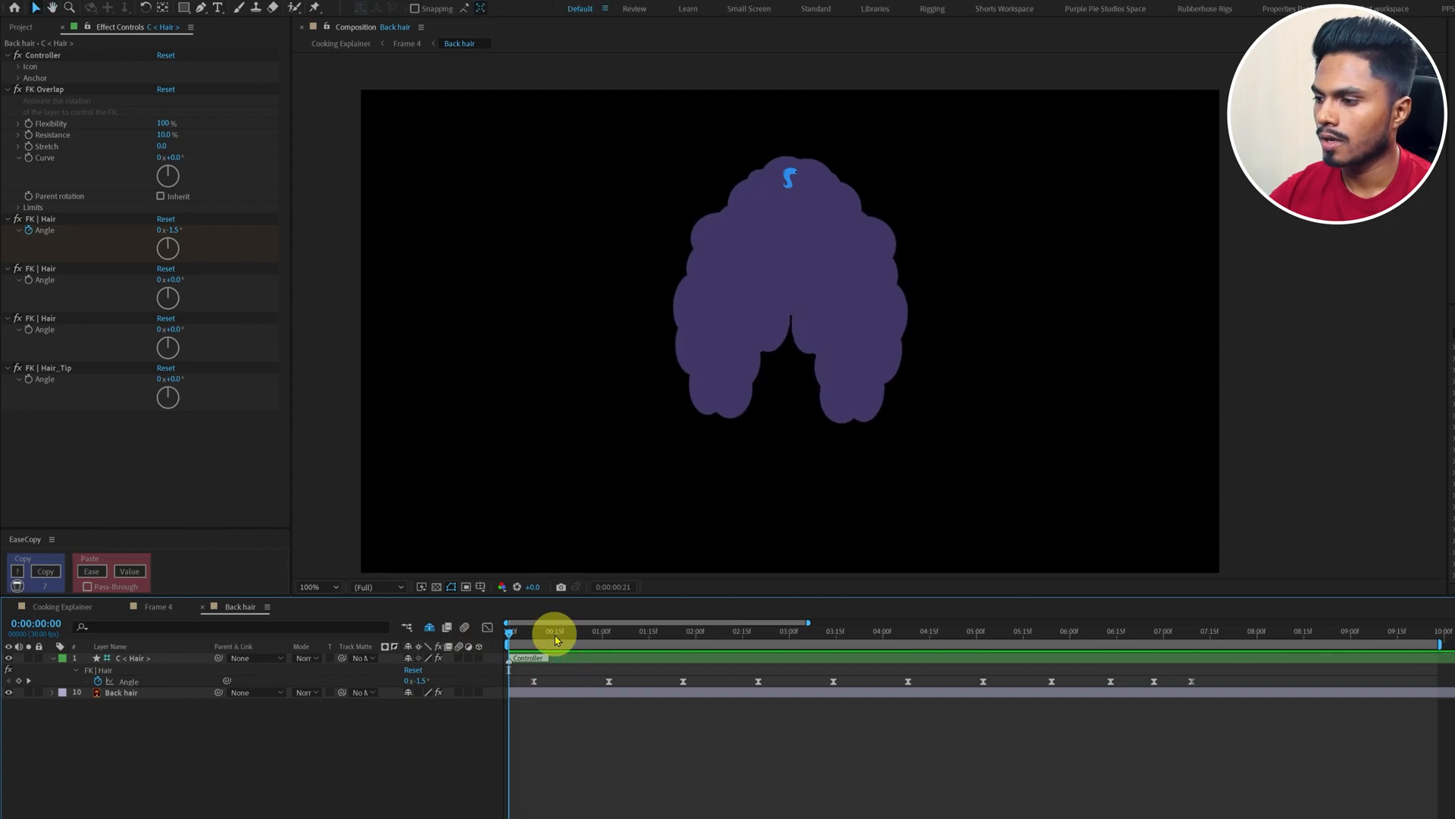
left_click(139, 660)
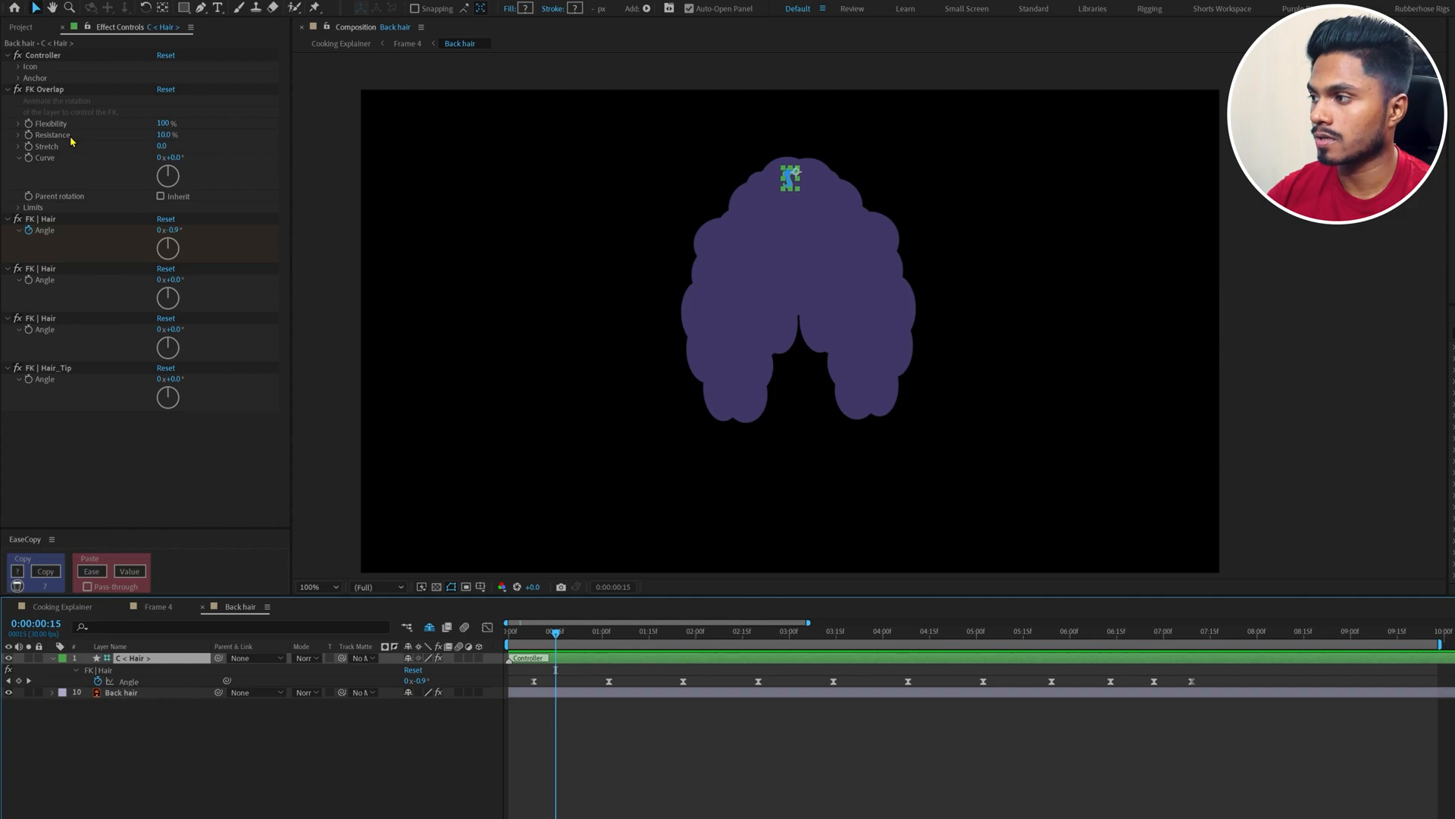
Step: Preview Frame 4 from the beginning to check the hair sway together with the character's movement
left_click(159, 606)
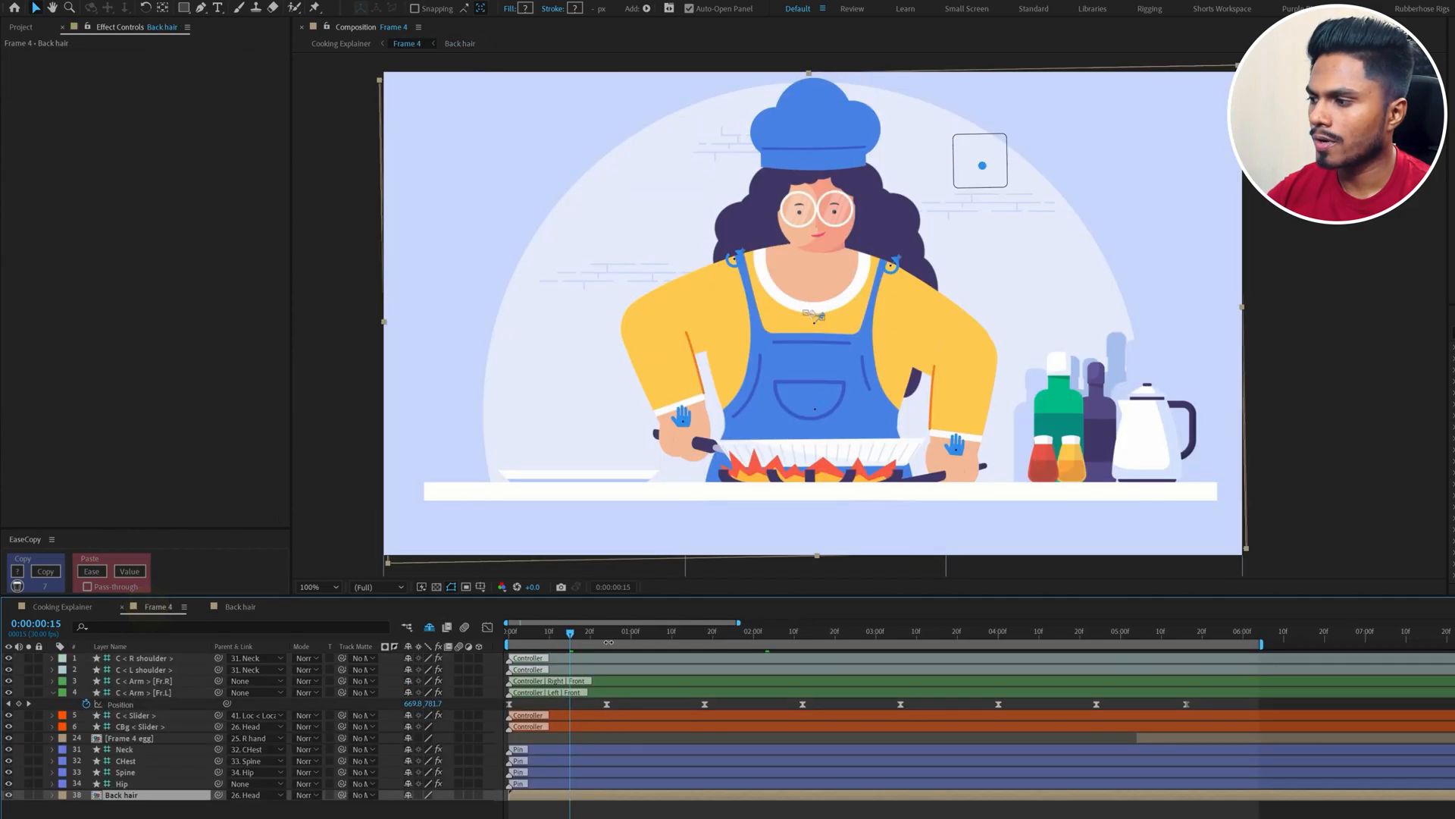
key("F2")
key("Home")
key("space")
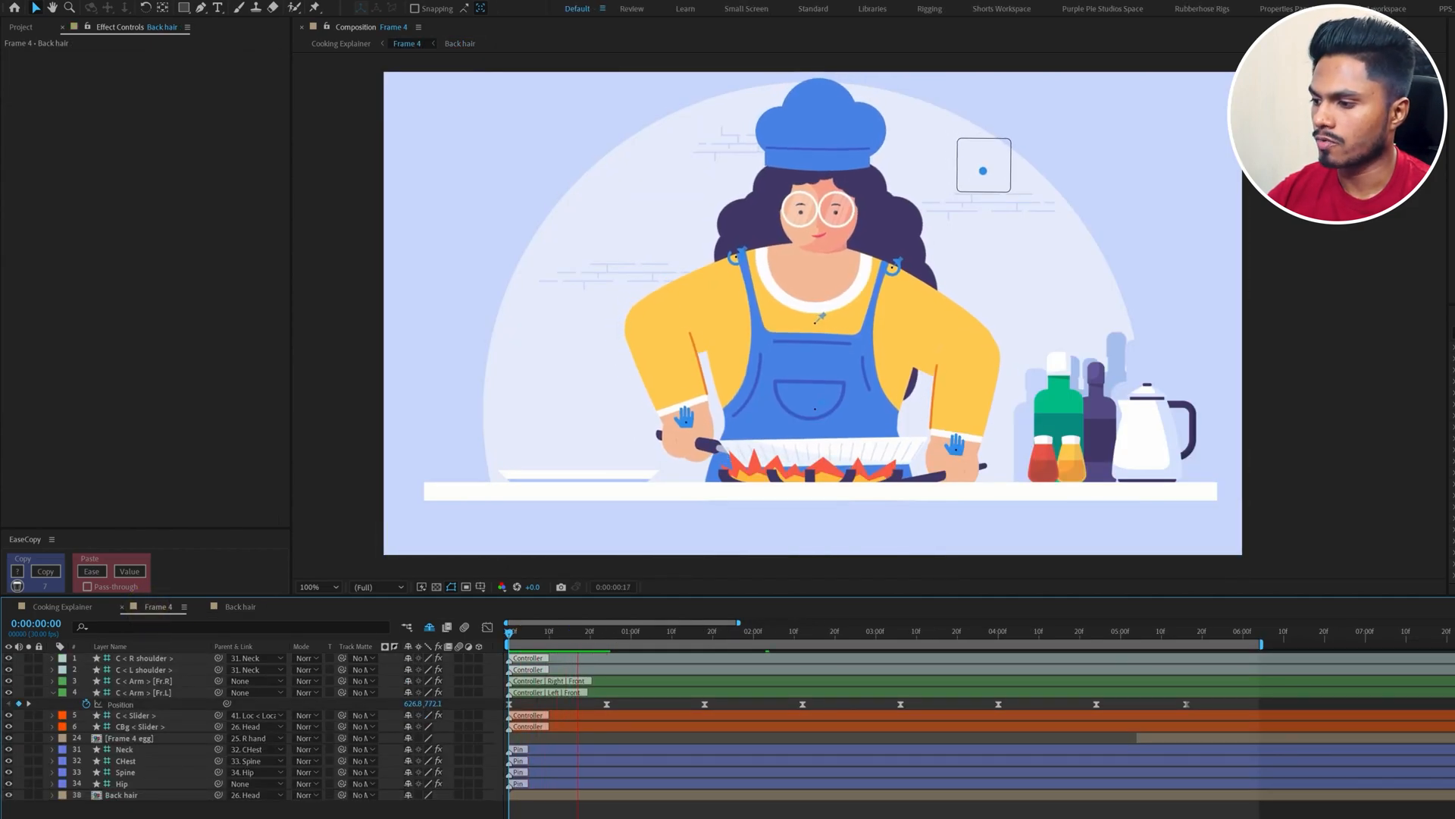